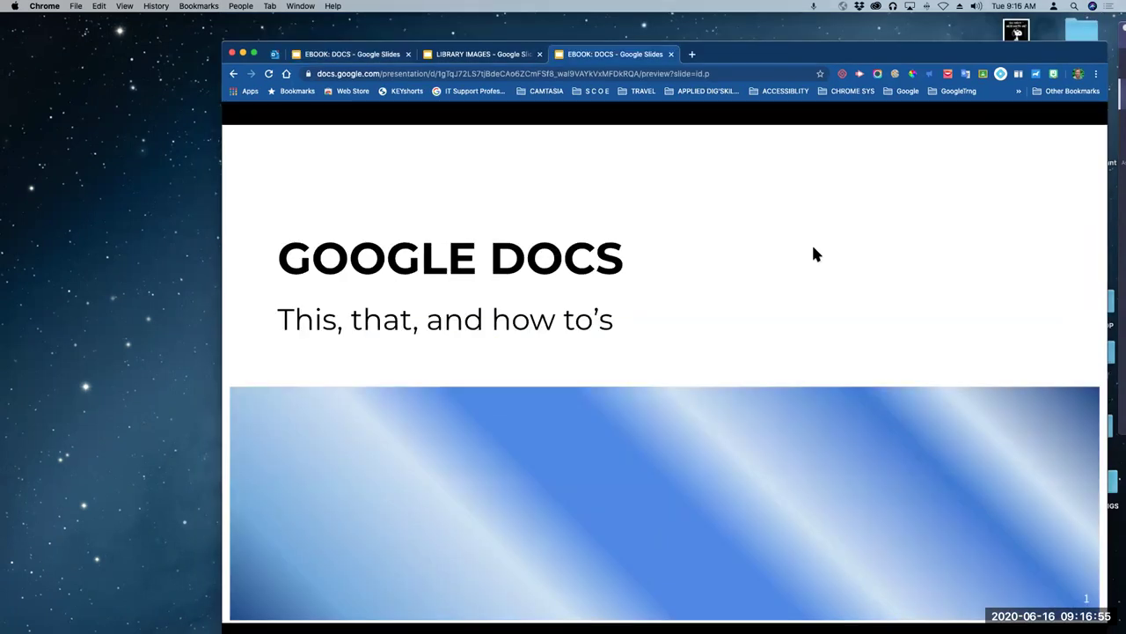
Step: Page the EBOOK: DOCS preview forward through the bit.ly, About the Trainer and How to use this Deck slides
{"action": "left_click", "coordinate": [814, 253]}
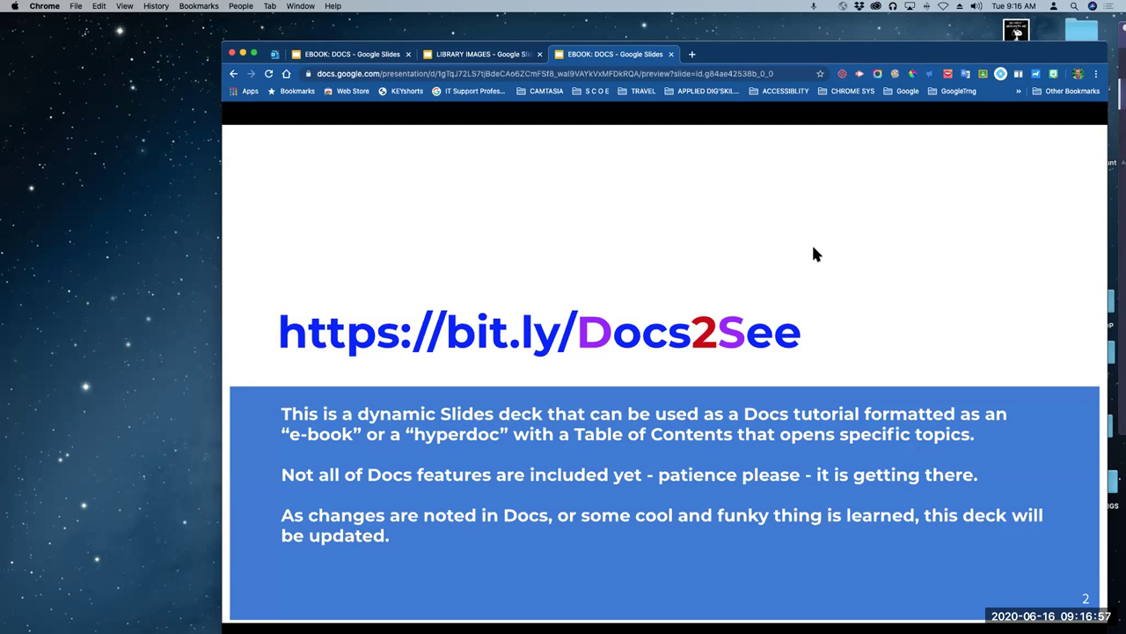
{"action": "left_click", "coordinate": [814, 254]}
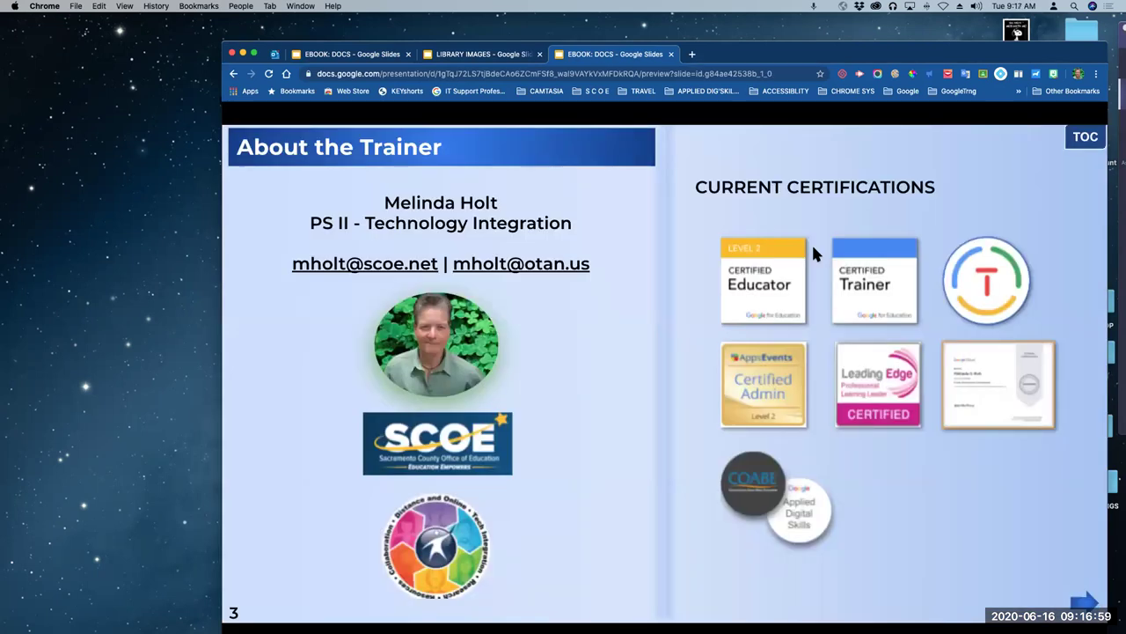
{"action": "left_click", "coordinate": [813, 249]}
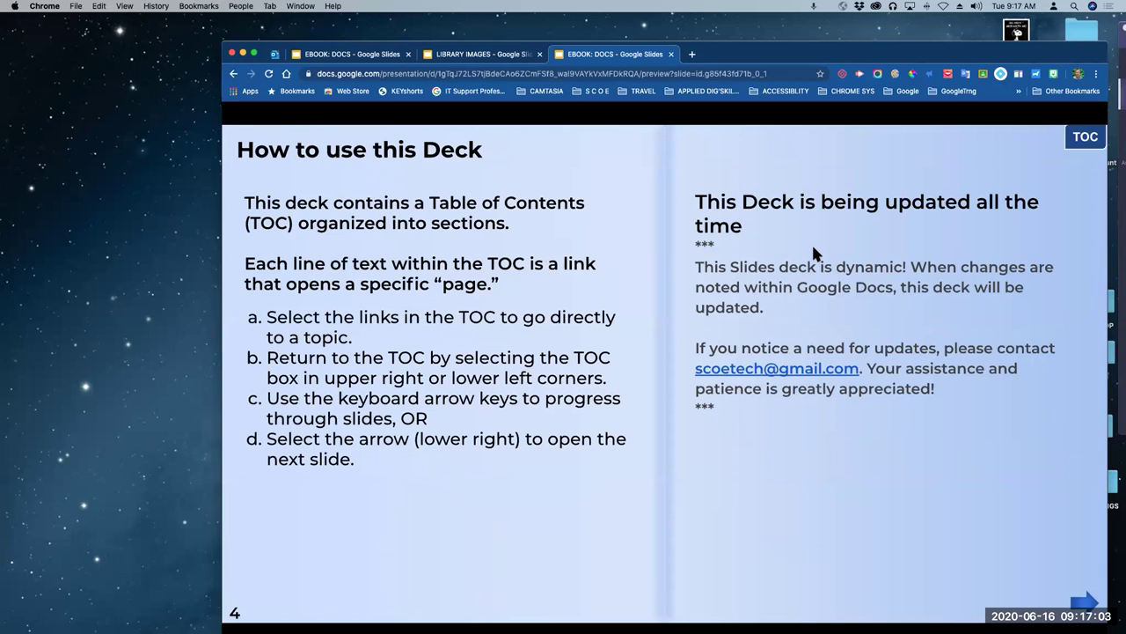
Step: Step back to the GOOGLE DOCS title slide and close the LIBRARY IMAGES deck
{"action": "key", "text": "Left"}
{"action": "key", "text": "Left"}
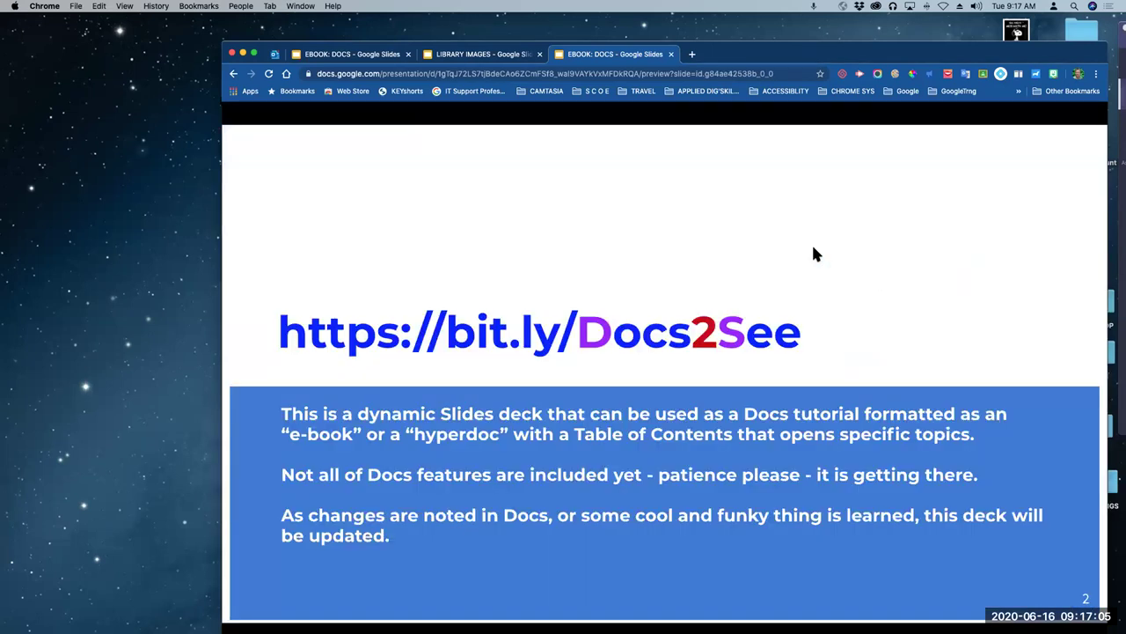
{"action": "key", "text": "Left"}
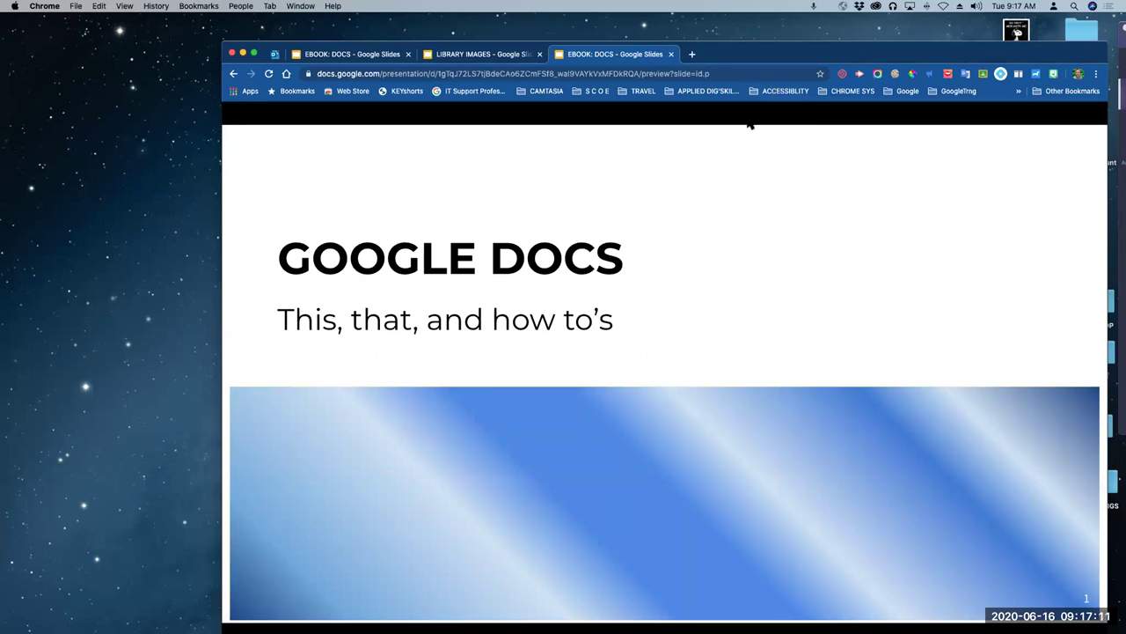
{"action": "left_click", "coordinate": [540, 55]}
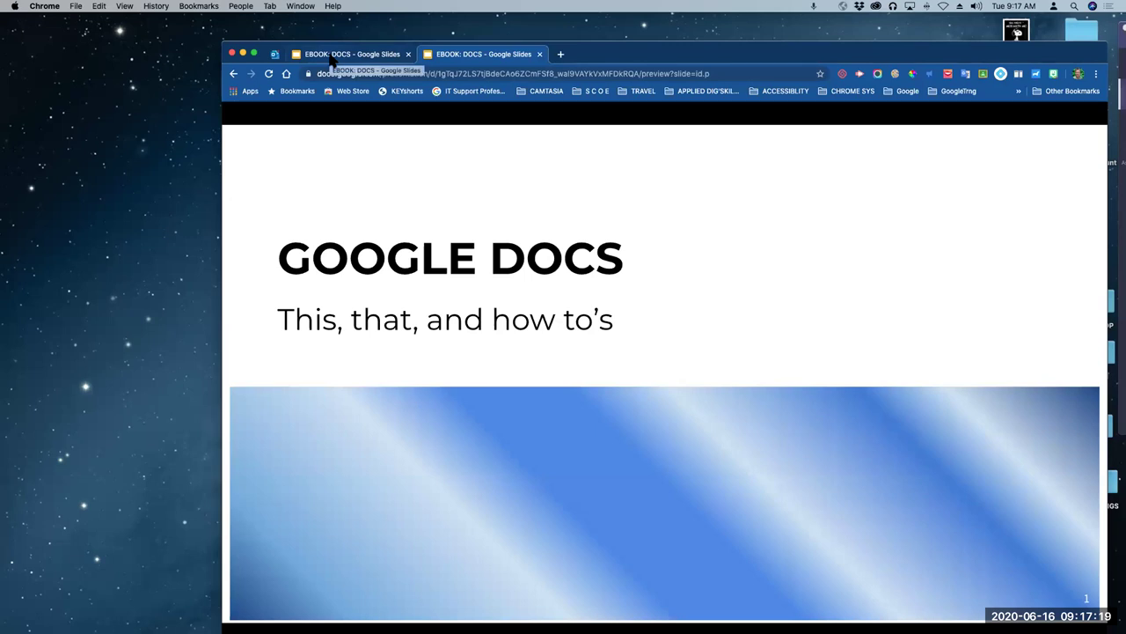
Step: Page past the About the Trainer and AGENDA slides to the TABLE OF CONTENTS on slide 6
{"action": "key", "text": "Right"}
{"action": "key", "text": "Right"}
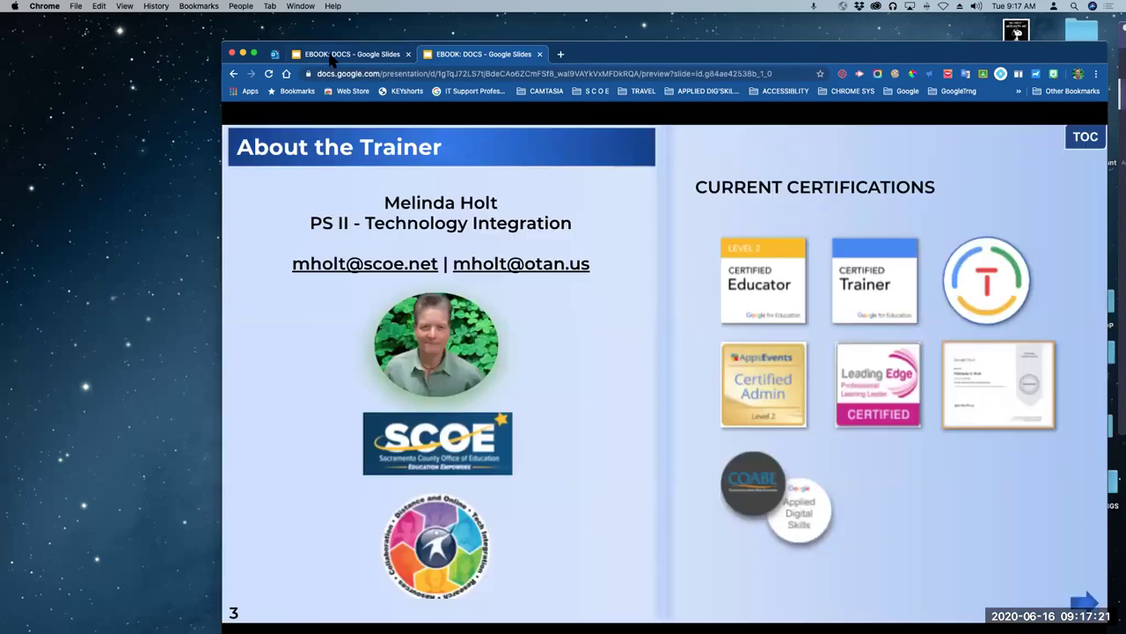
{"action": "key", "text": "Right"}
{"action": "key", "text": "Right"}
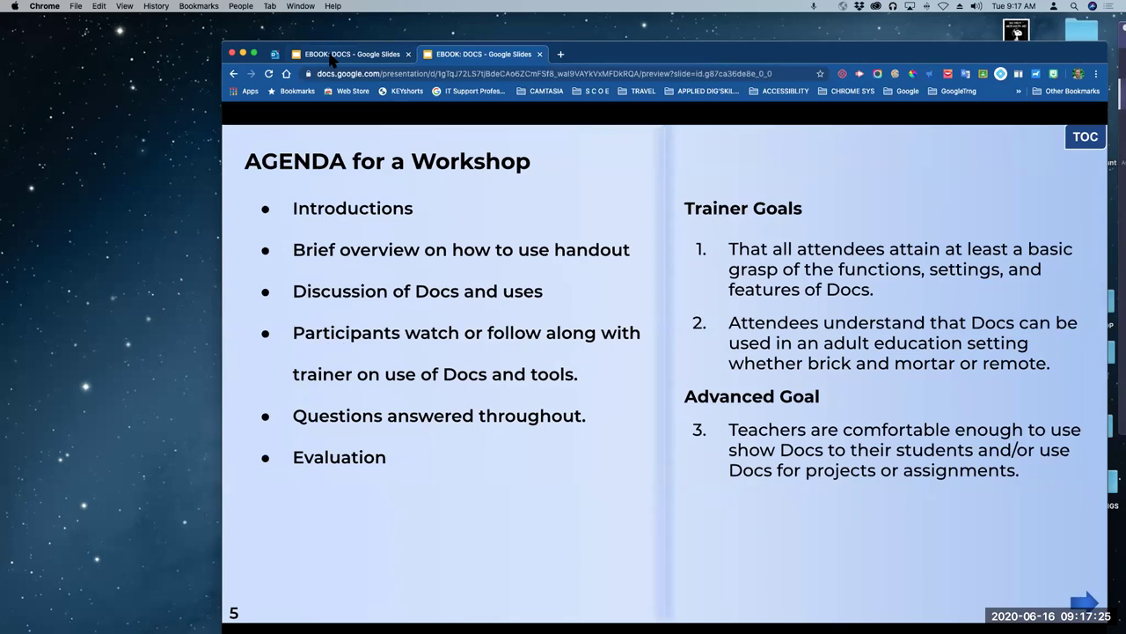
{"action": "key", "text": "Right"}
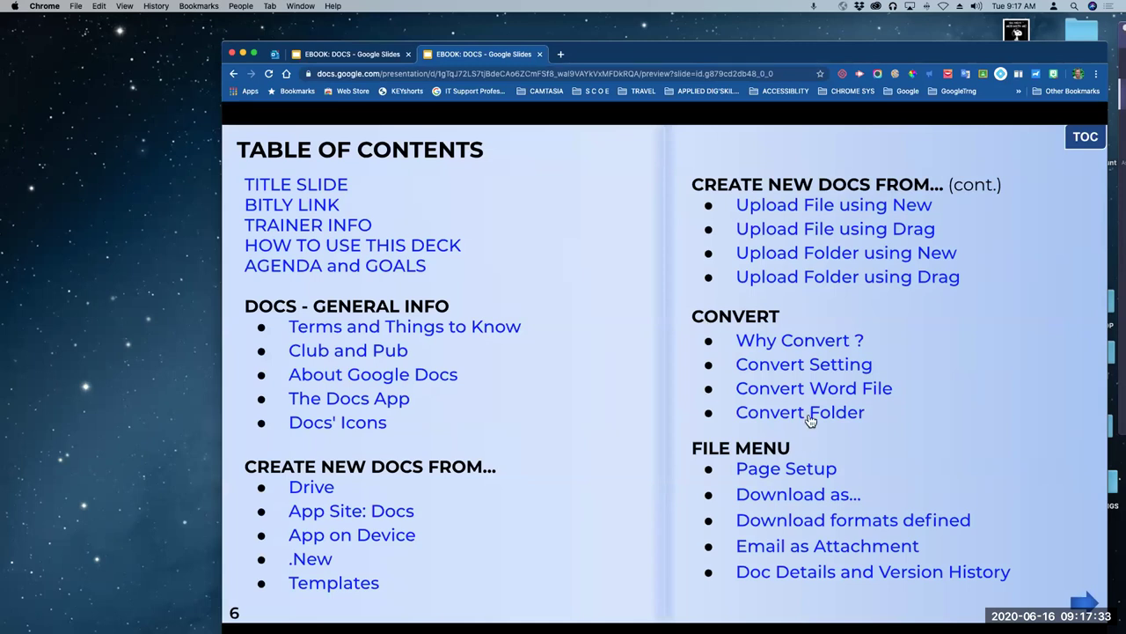
{"action": "left_click", "coordinate": [596, 308]}
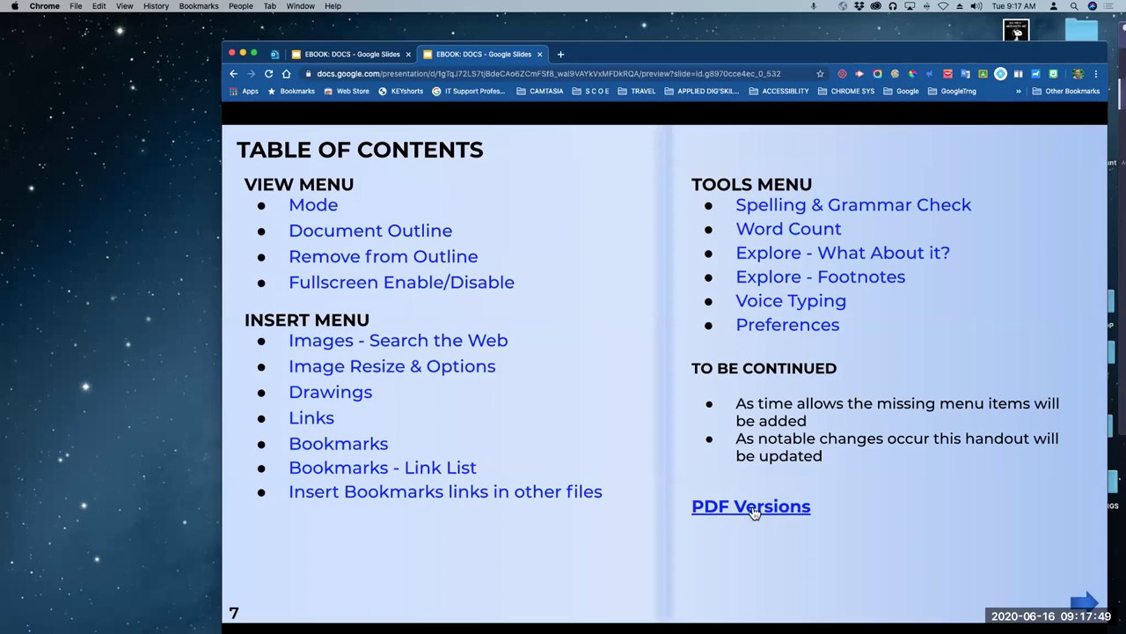
{"action": "left_click", "coordinate": [234, 75]}
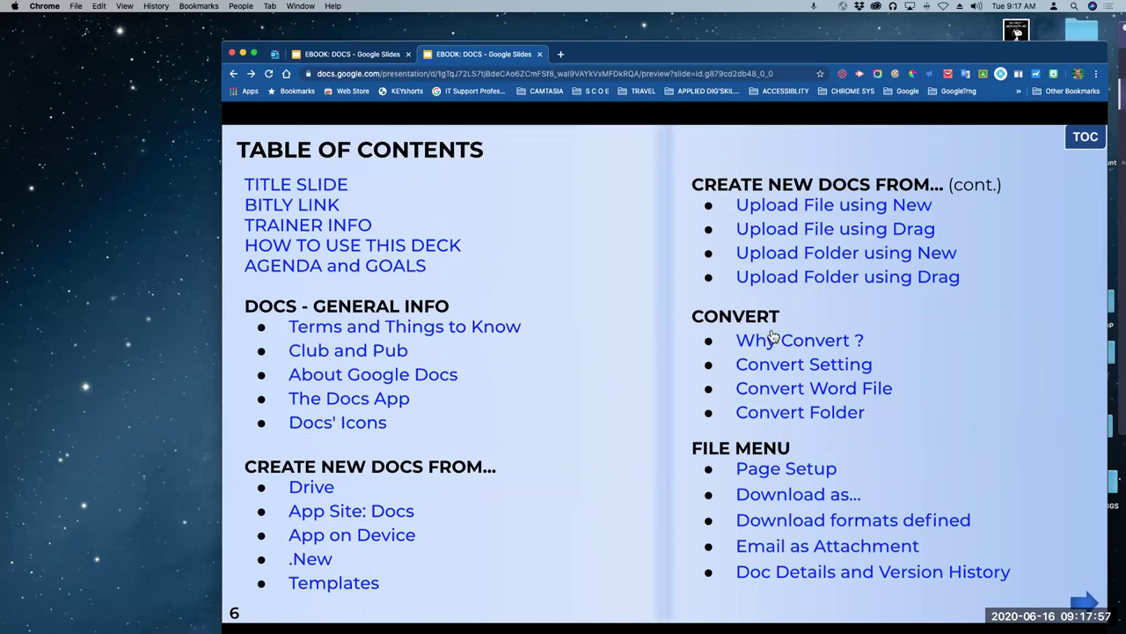
Step: Advance the preview to slide 7, the second table of contents page
{"action": "key", "text": "Right"}
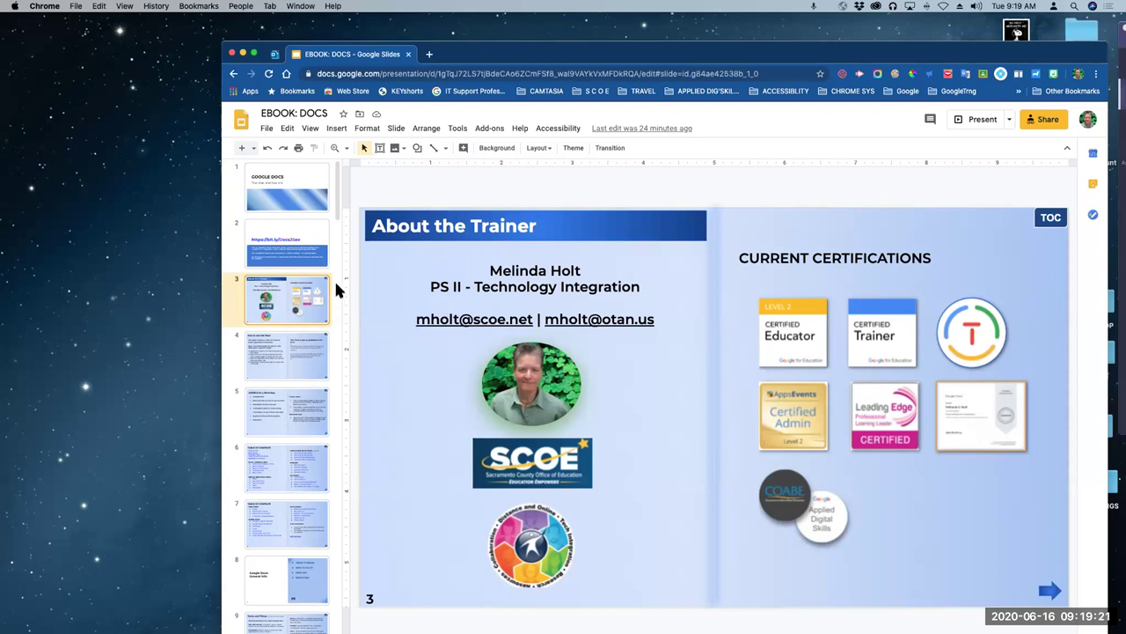
{"action": "left_click_drag", "start_coordinate": [795, 52], "coordinate": [792, 25]}
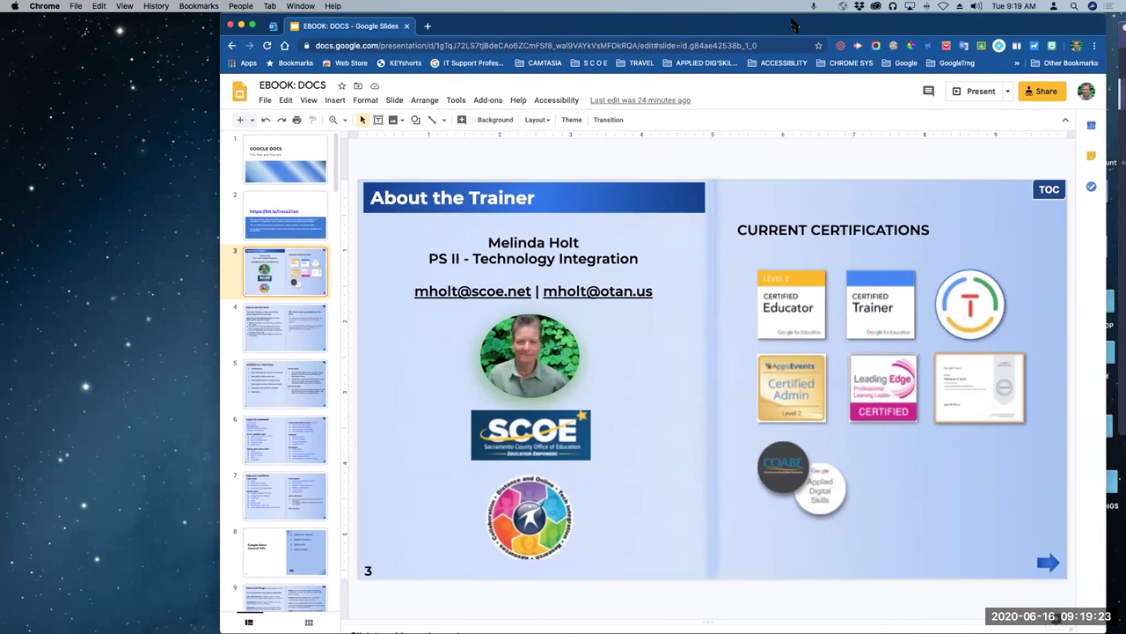
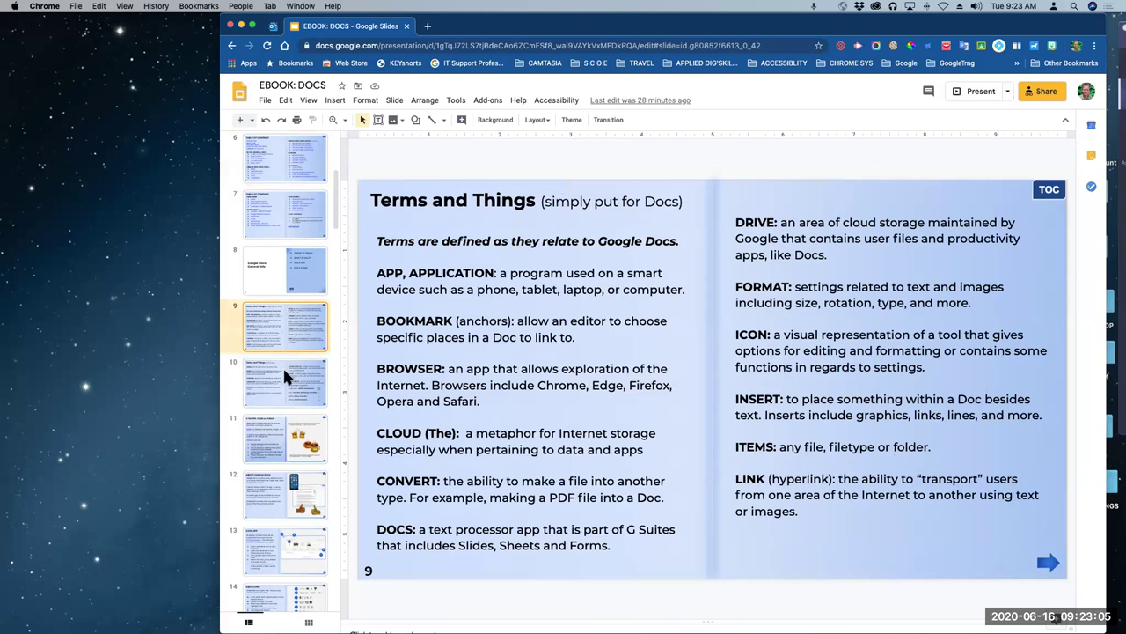
Step: Step through slides 10, 11 and 15 in the EBOOK: DOCS deck to reach slide 16, CREATE NEW from DRIVE
{"action": "left_click", "coordinate": [283, 373]}
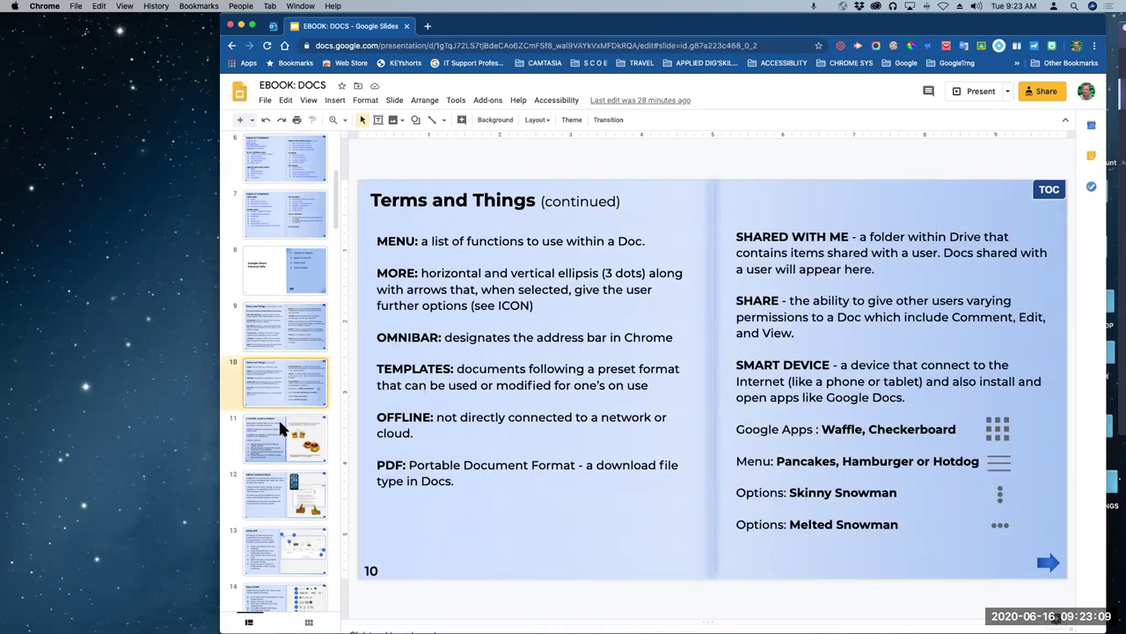
{"action": "left_click", "coordinate": [279, 419]}
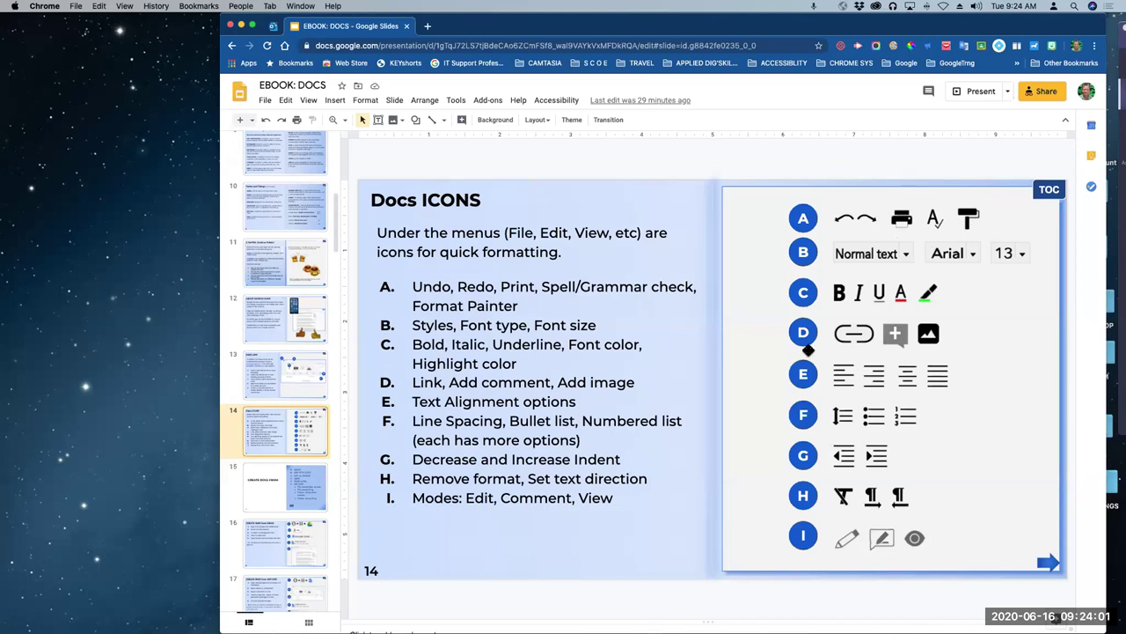
{"action": "left_click", "coordinate": [271, 495]}
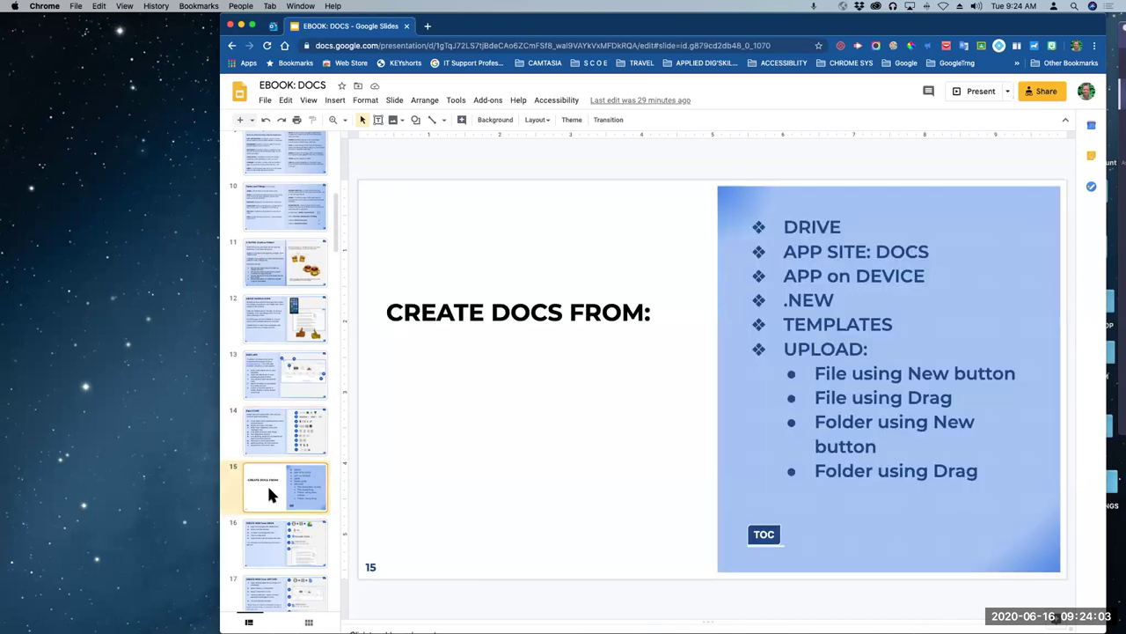
{"action": "scroll", "coordinate": [287, 475], "scroll_direction": "down", "scroll_amount": 2}
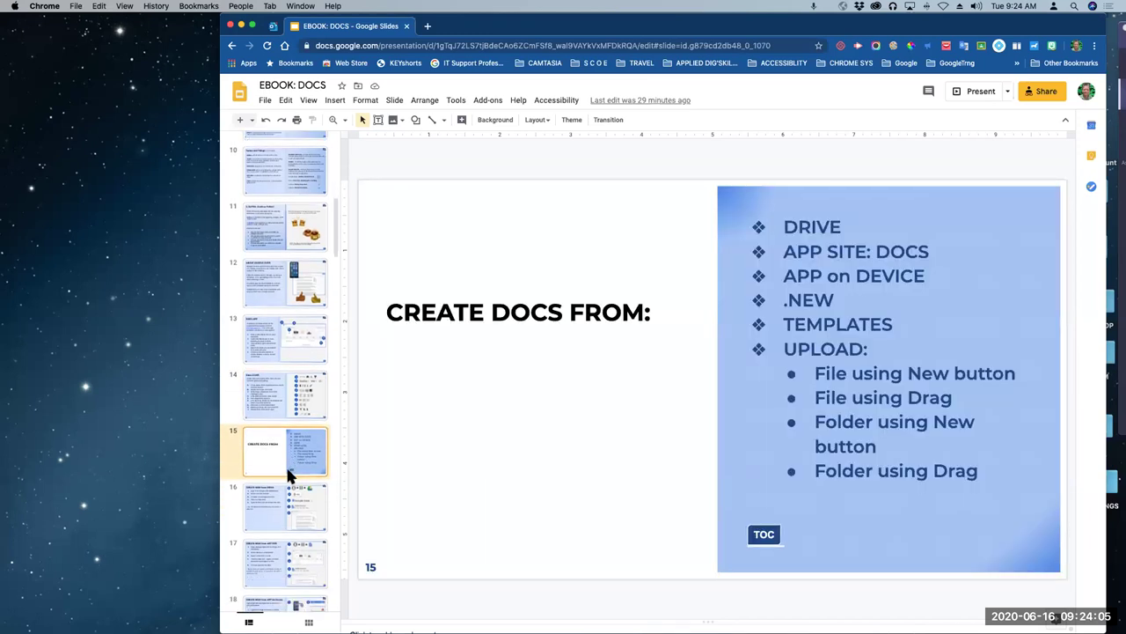
{"action": "left_click", "coordinate": [253, 489]}
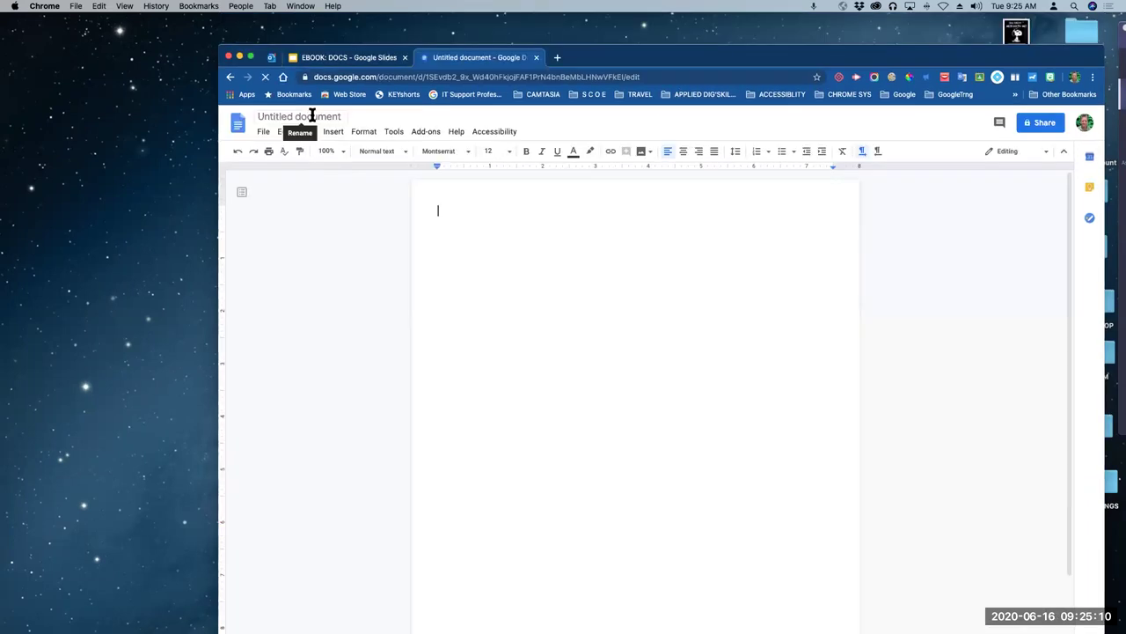
Step: Rename the untitled Google Doc to DELETEDO
{"action": "left_click", "coordinate": [311, 116]}
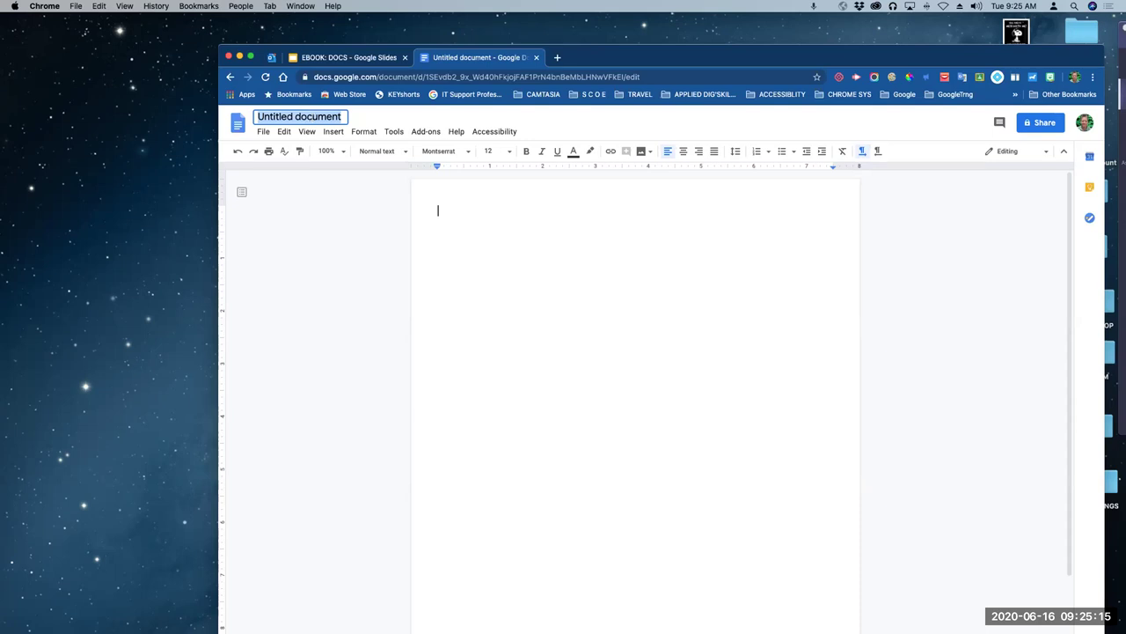
{"action": "type", "text": "DELETEDO"}
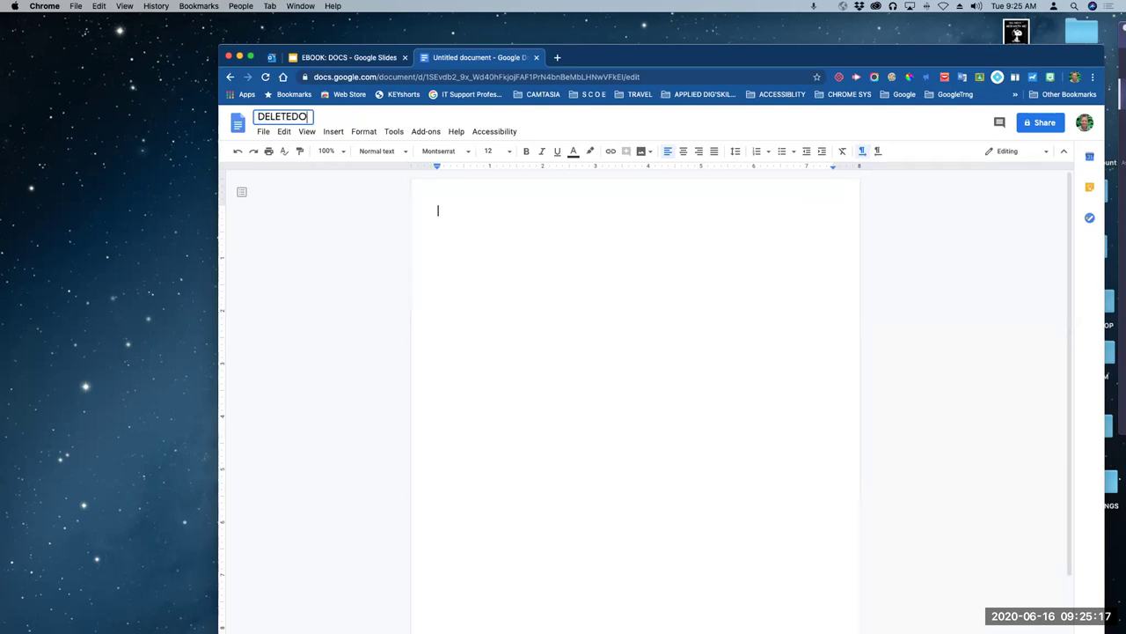
{"action": "left_click", "coordinate": [541, 214]}
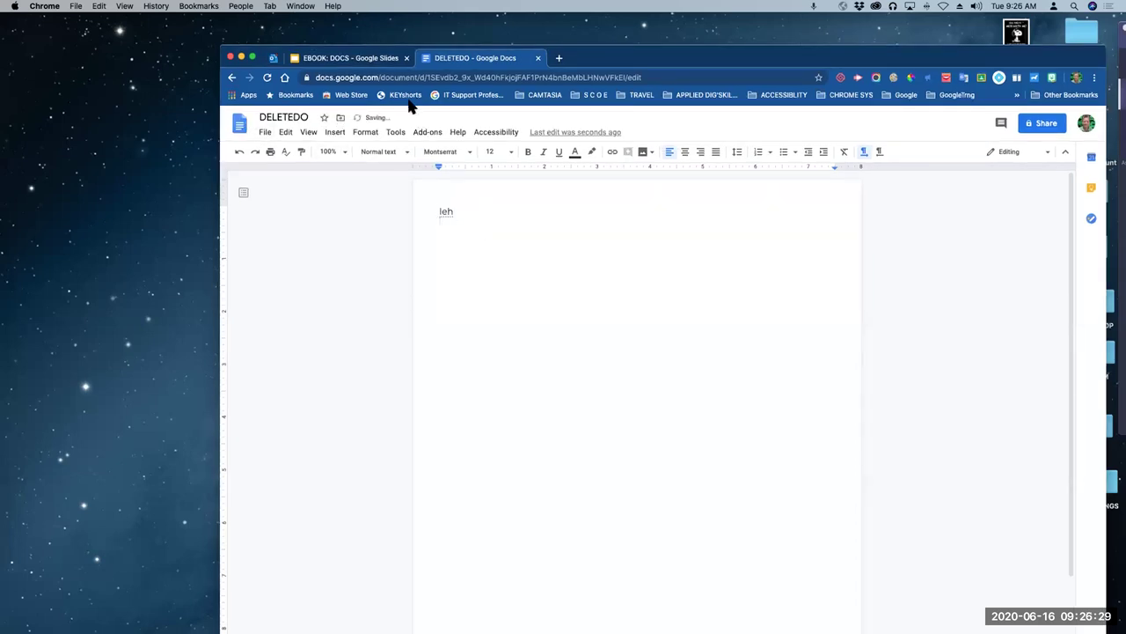
Step: Type two sample lines of 'ddd', then delete them so the page is empty again
{"action": "key", "text": "Return"}
{"action": "type", "text": "ddd"}
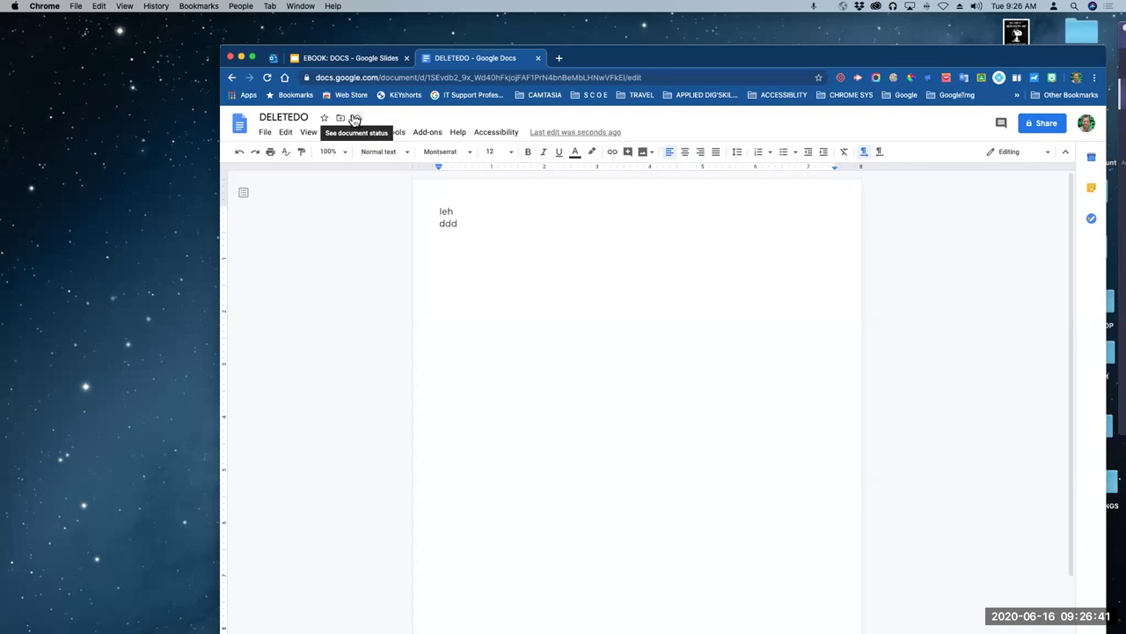
{"action": "type", "text": "ddd"}
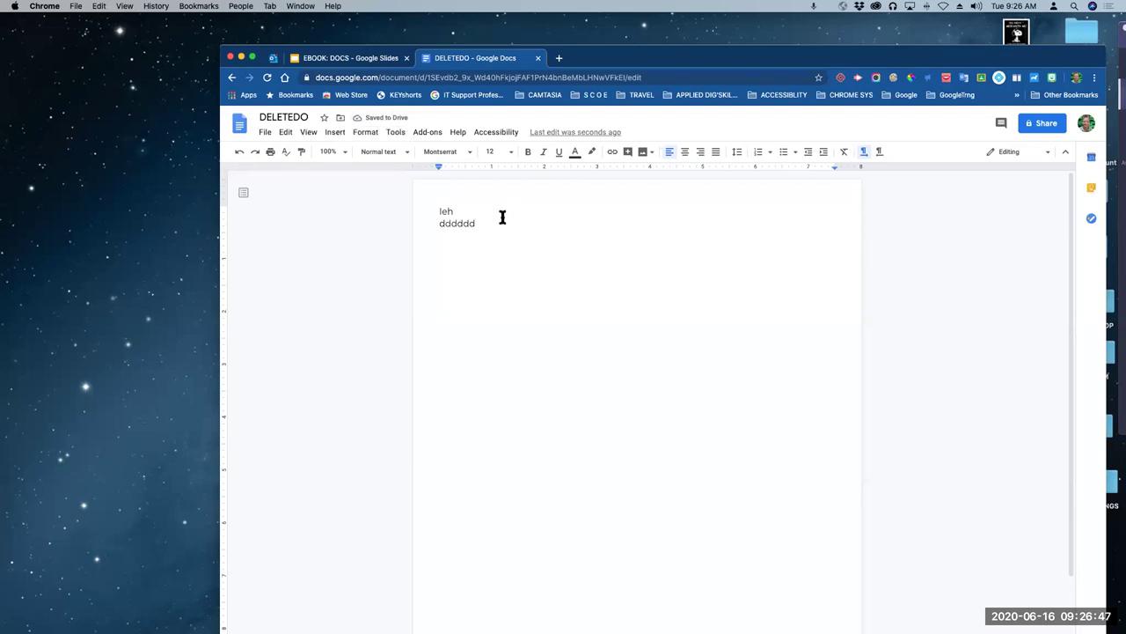
{"action": "left_click_drag", "start_coordinate": [493, 227], "coordinate": [410, 191]}
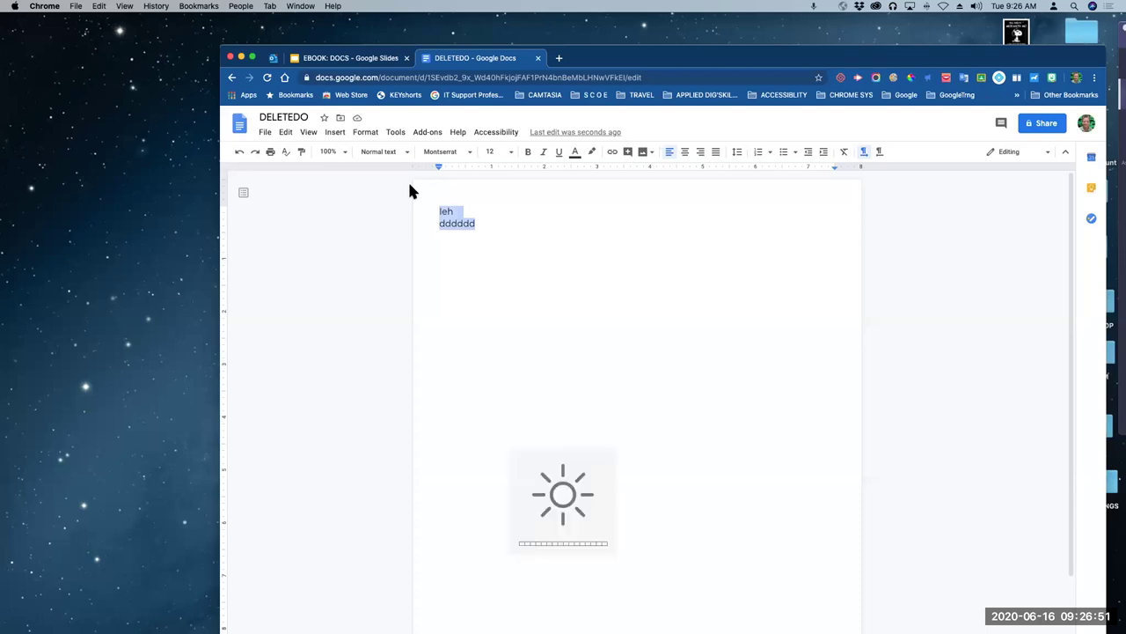
{"action": "key", "text": "BackSpace"}
{"action": "key", "text": "super+a"}
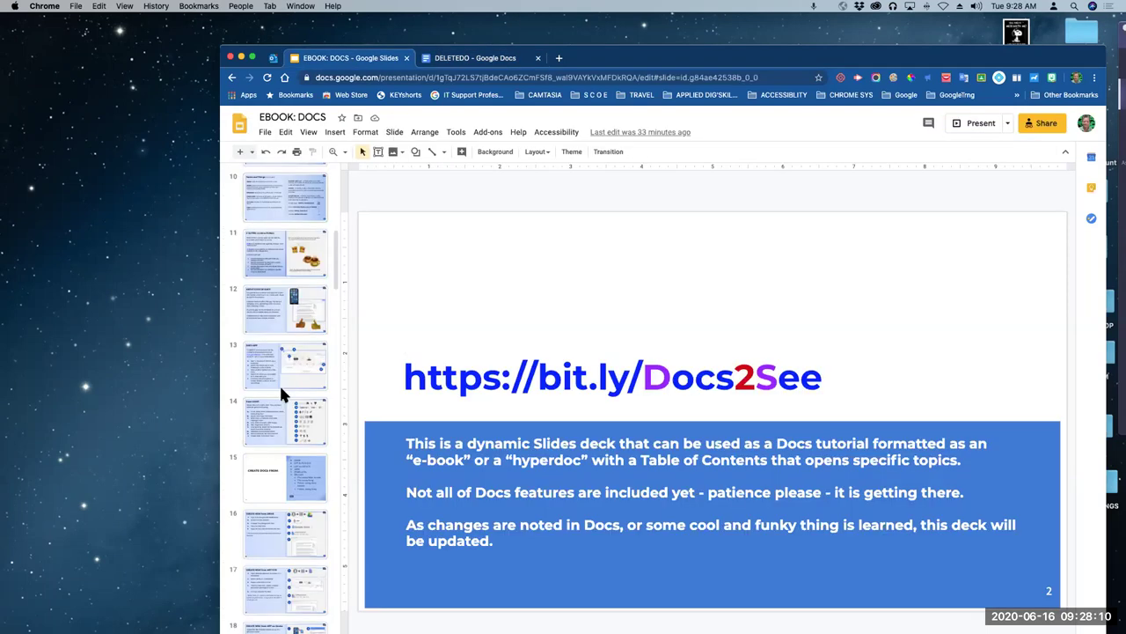
Step: Advance through slides 16–19 to display slide 20, CREATE NEW from TEMPLATE
{"action": "left_click", "coordinate": [270, 429]}
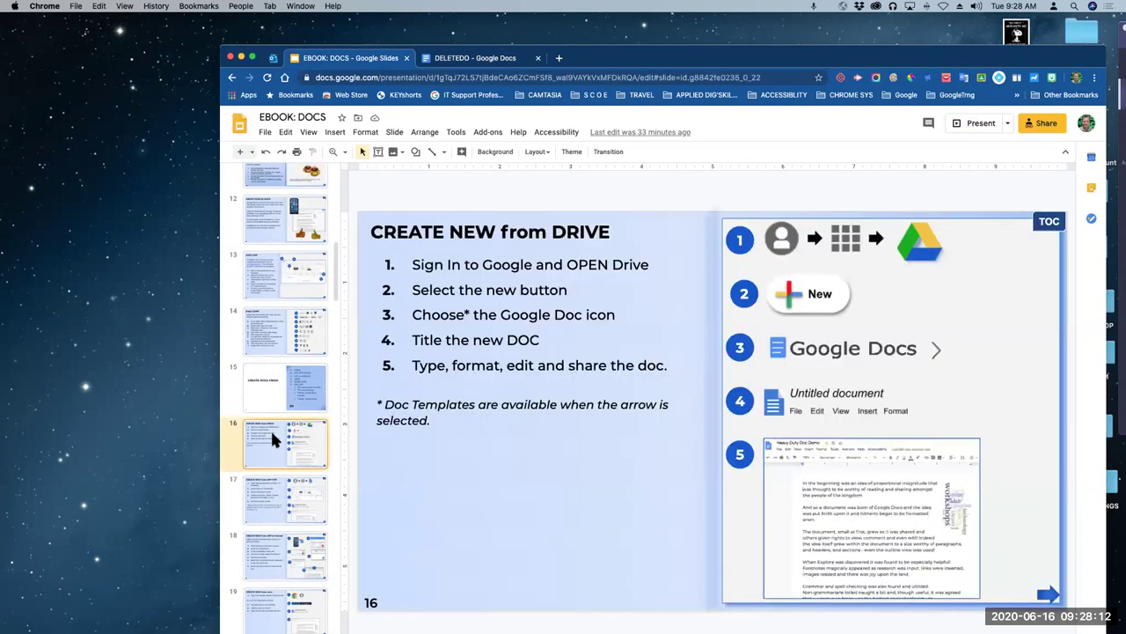
{"action": "left_click", "coordinate": [282, 499]}
{"action": "scroll", "coordinate": [280, 492], "scroll_direction": "down", "scroll_amount": 2}
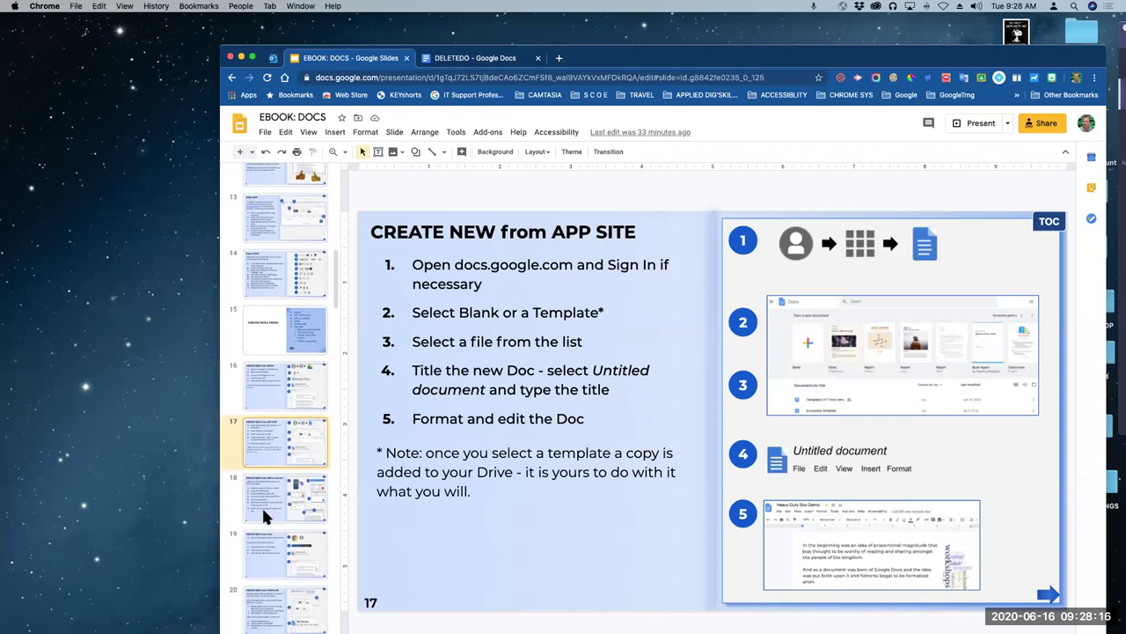
{"action": "left_click", "coordinate": [262, 516]}
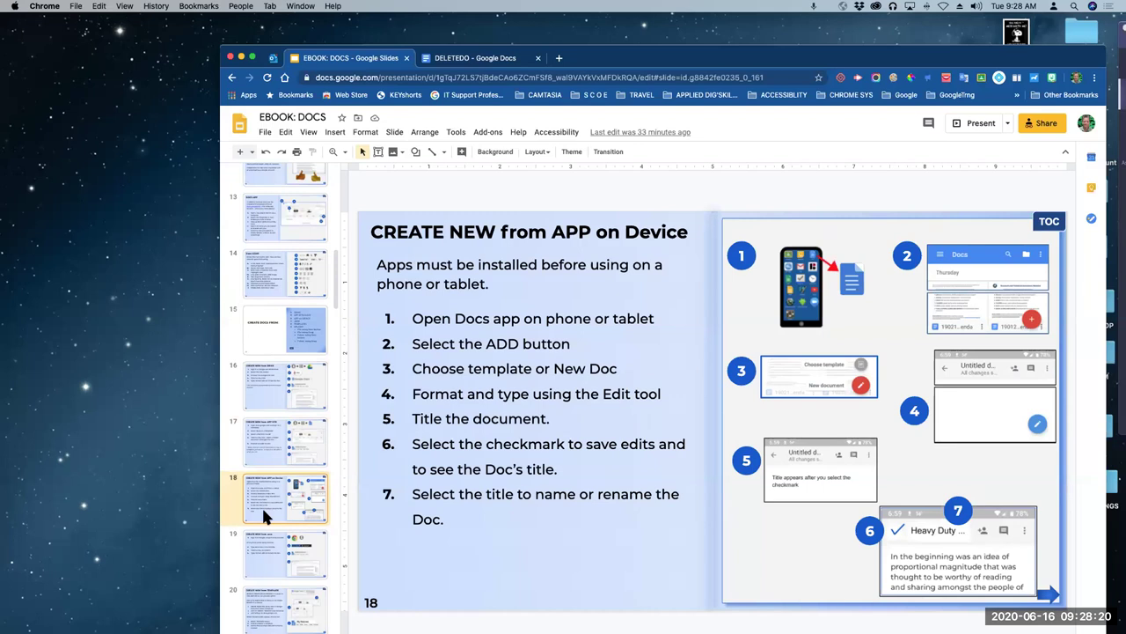
{"action": "scroll", "coordinate": [270, 489], "scroll_direction": "down", "scroll_amount": 2}
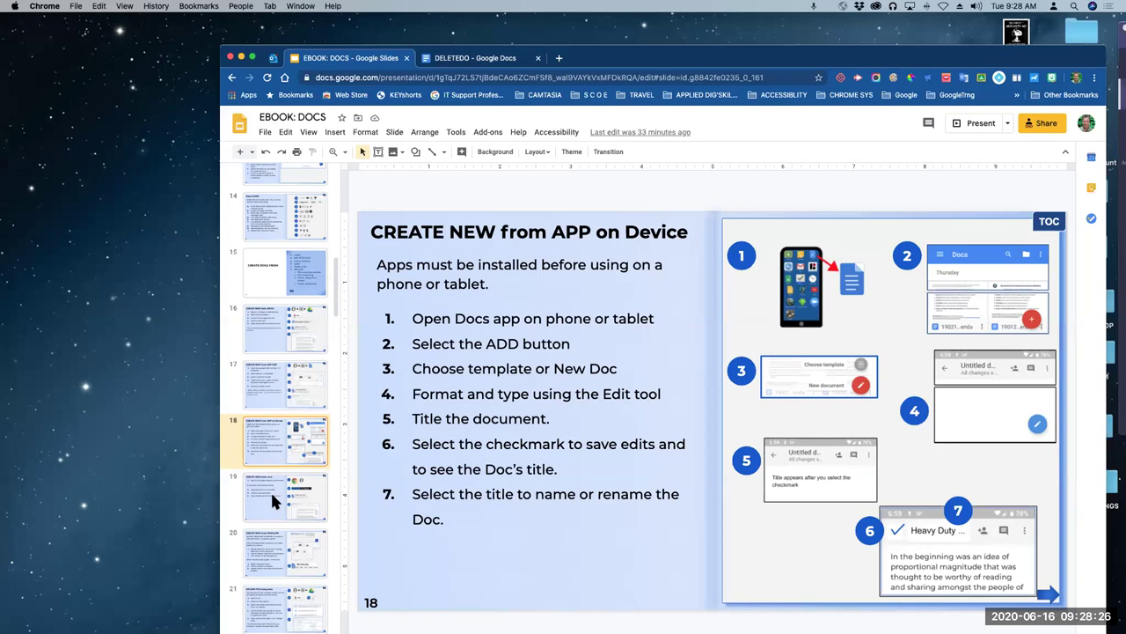
{"action": "left_click", "coordinate": [272, 496]}
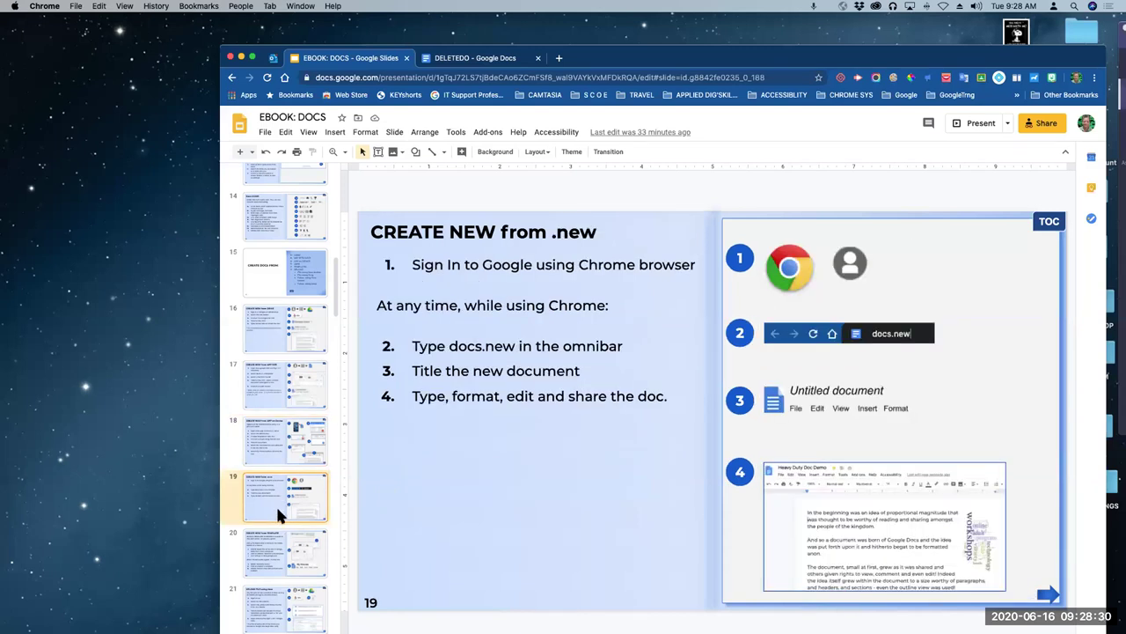
{"action": "scroll", "coordinate": [274, 498], "scroll_direction": "down", "scroll_amount": 2}
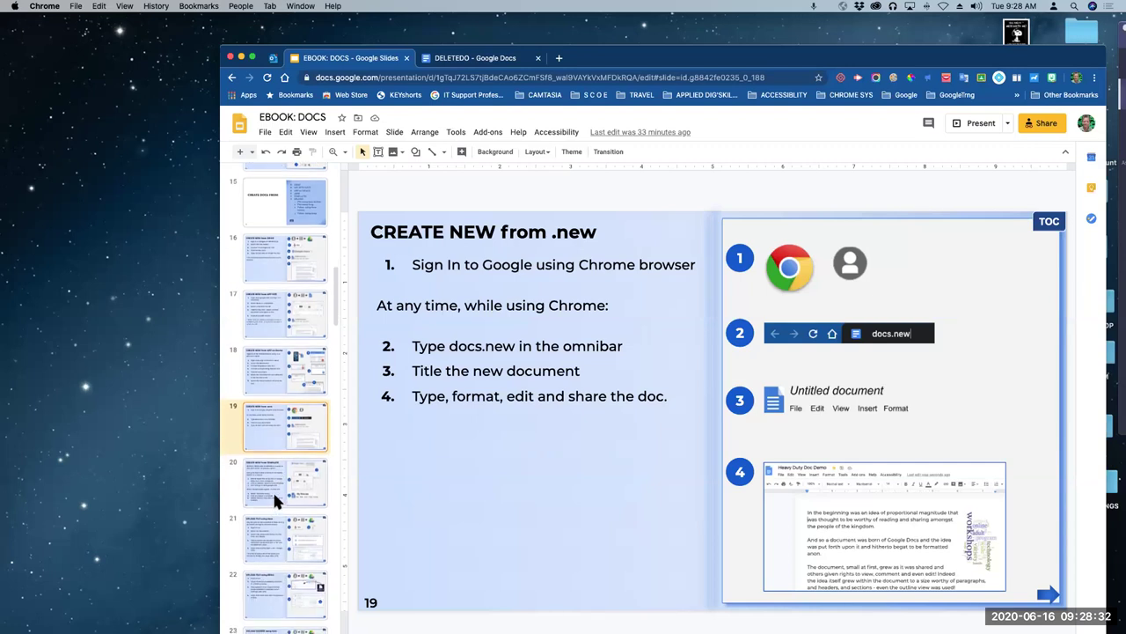
{"action": "left_click", "coordinate": [274, 498]}
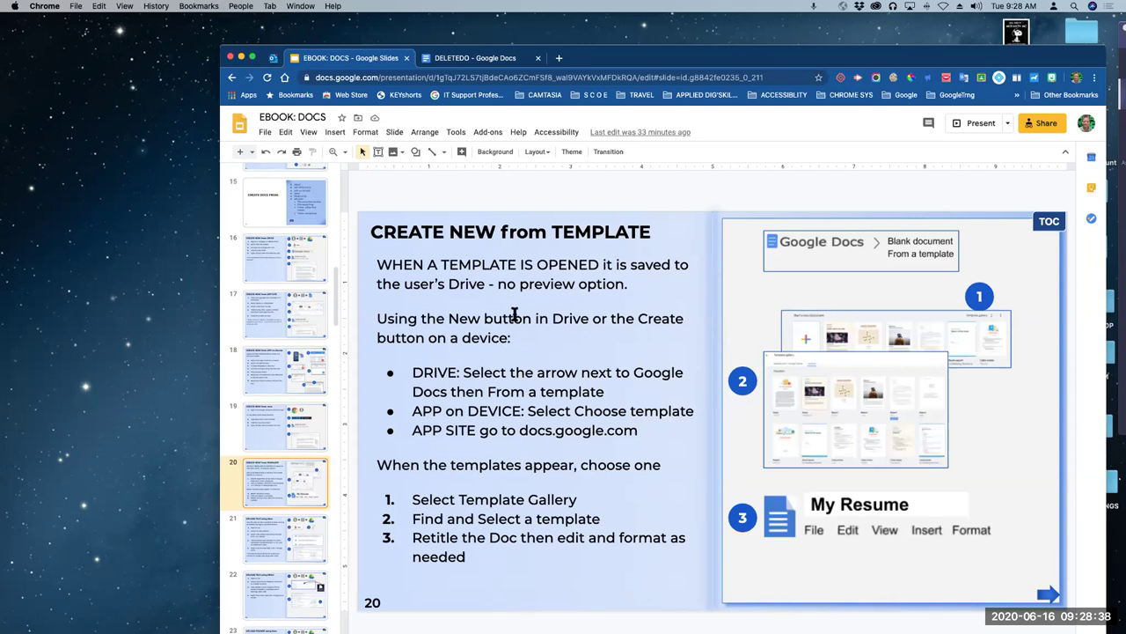
Step: In the DELETEDO tab, go to drive.google.com
{"action": "left_click", "coordinate": [483, 60]}
{"action": "left_click", "coordinate": [476, 77]}
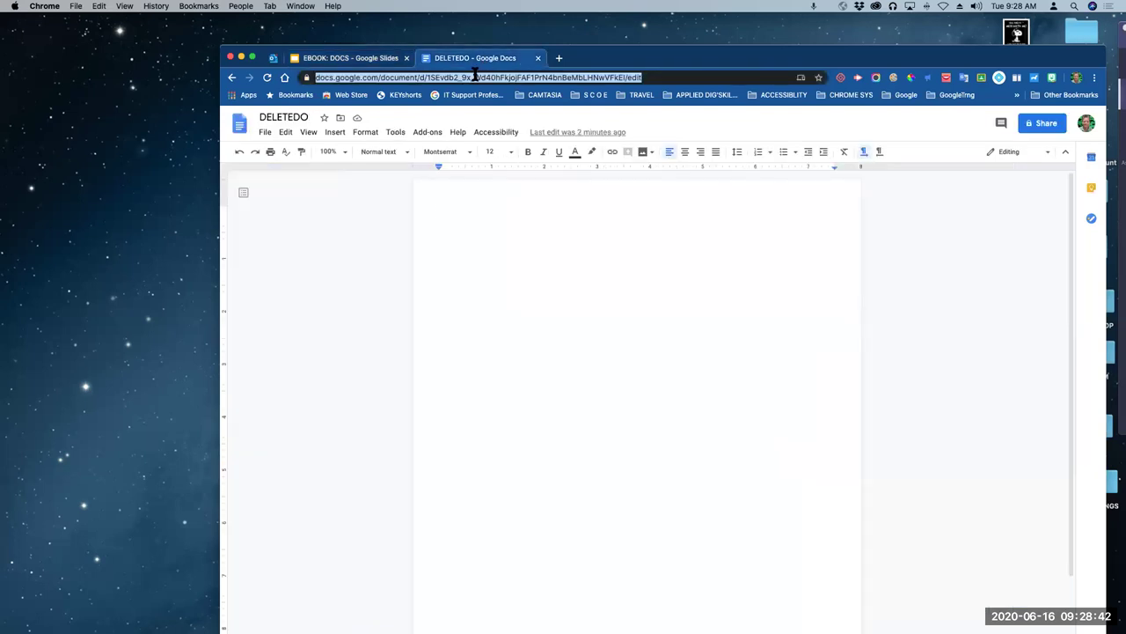
{"action": "type", "text": "drive.google.com"}
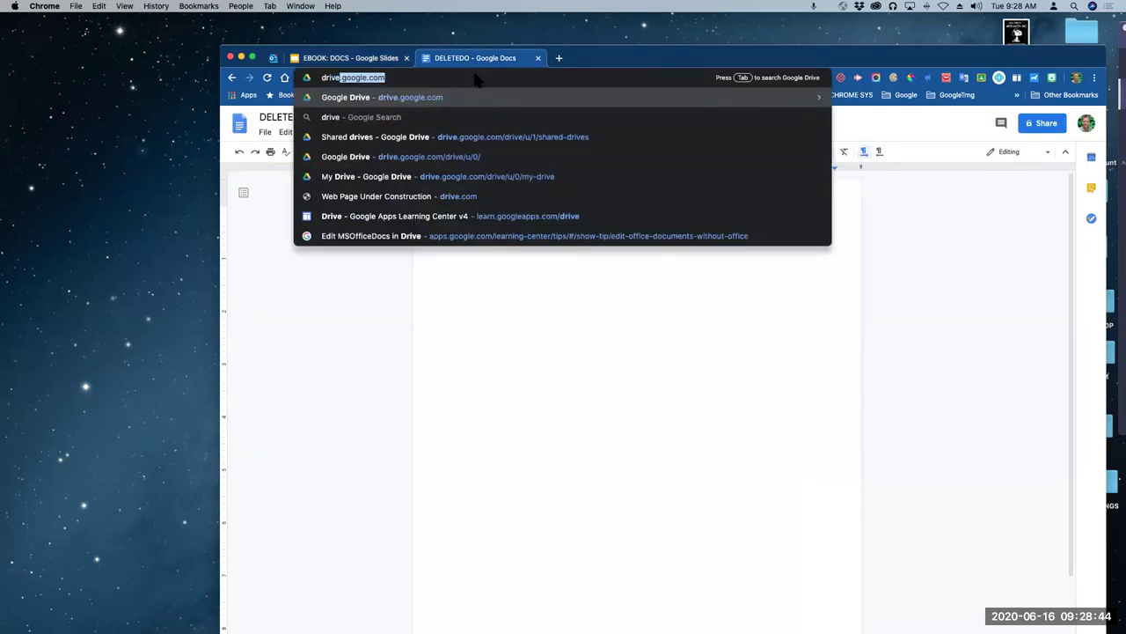
{"action": "key", "text": "Return"}
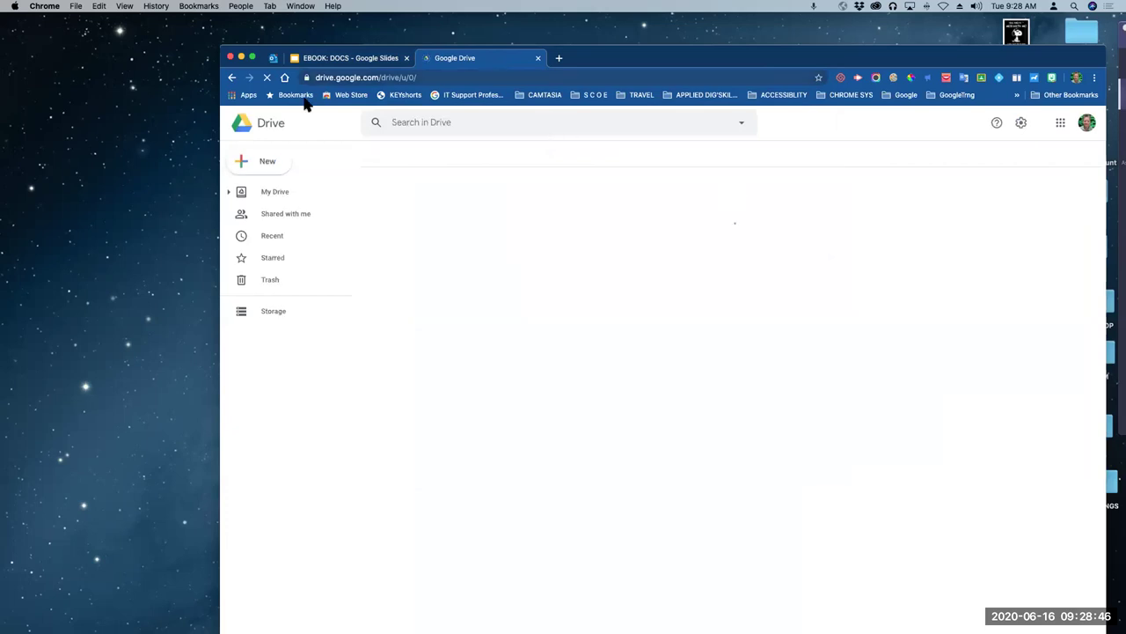
Step: Create a new Google Doc from a template using the New menu
{"action": "left_click", "coordinate": [264, 168]}
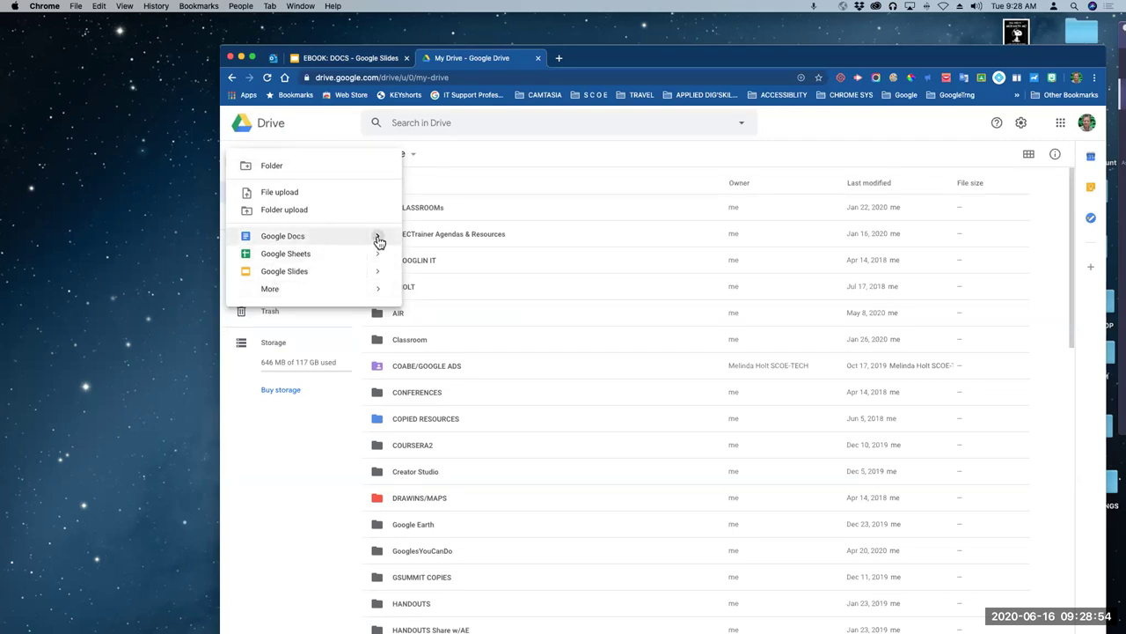
{"action": "mouse_move", "coordinate": [378, 241]}
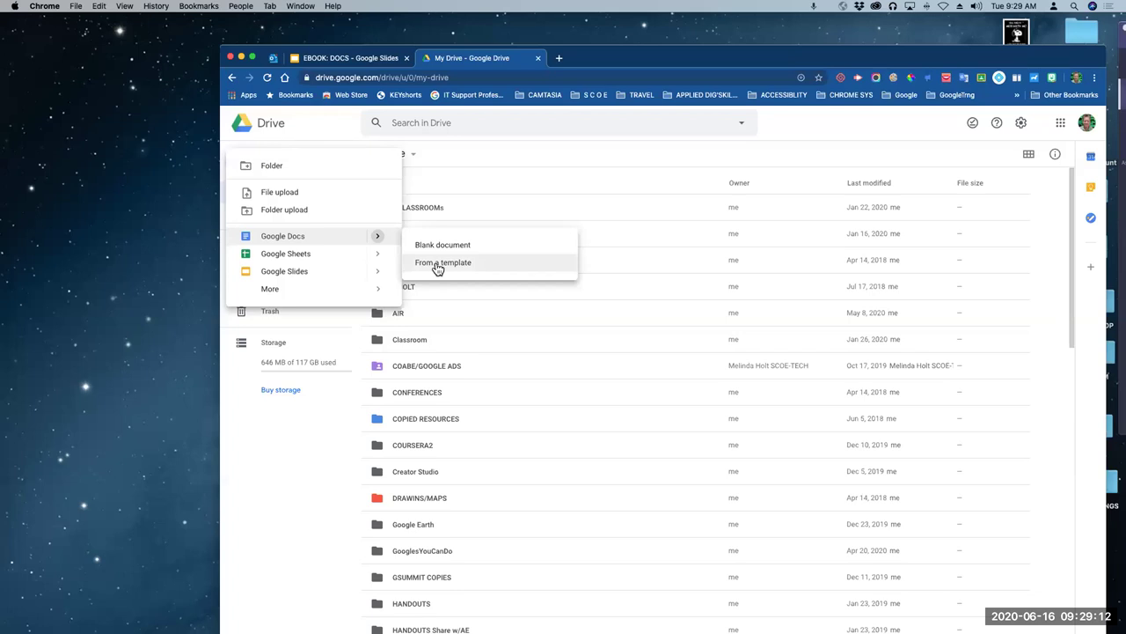
{"action": "left_click", "coordinate": [437, 267]}
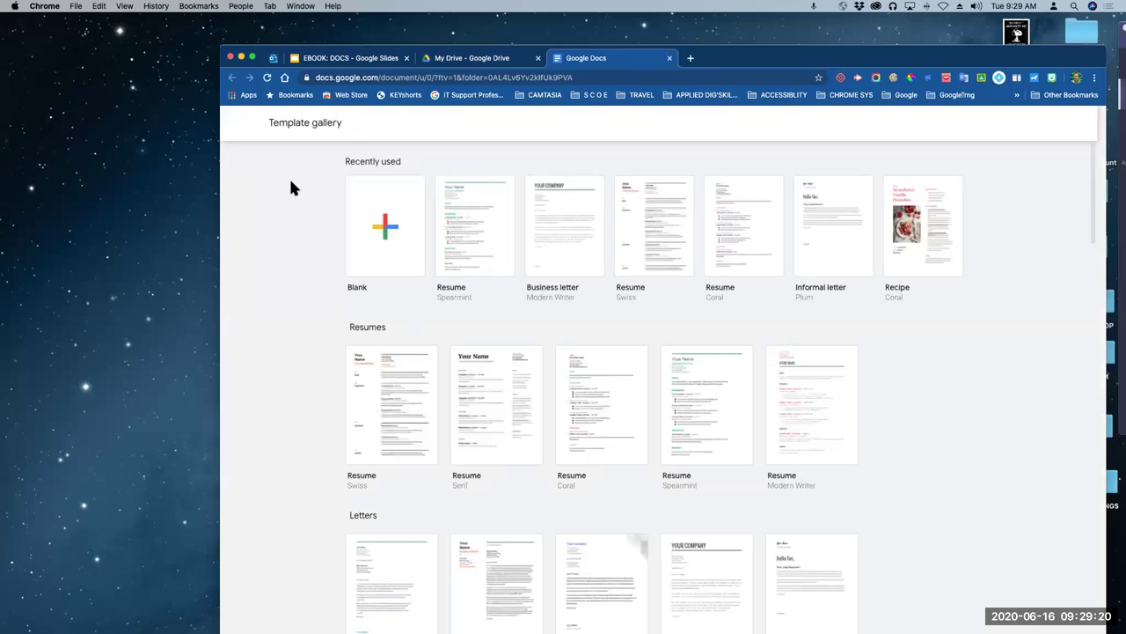
Step: Scroll through the template gallery's Recently used, Resumes and Letters categories
{"action": "scroll", "coordinate": [891, 311], "scroll_direction": "down", "scroll_amount": 5}
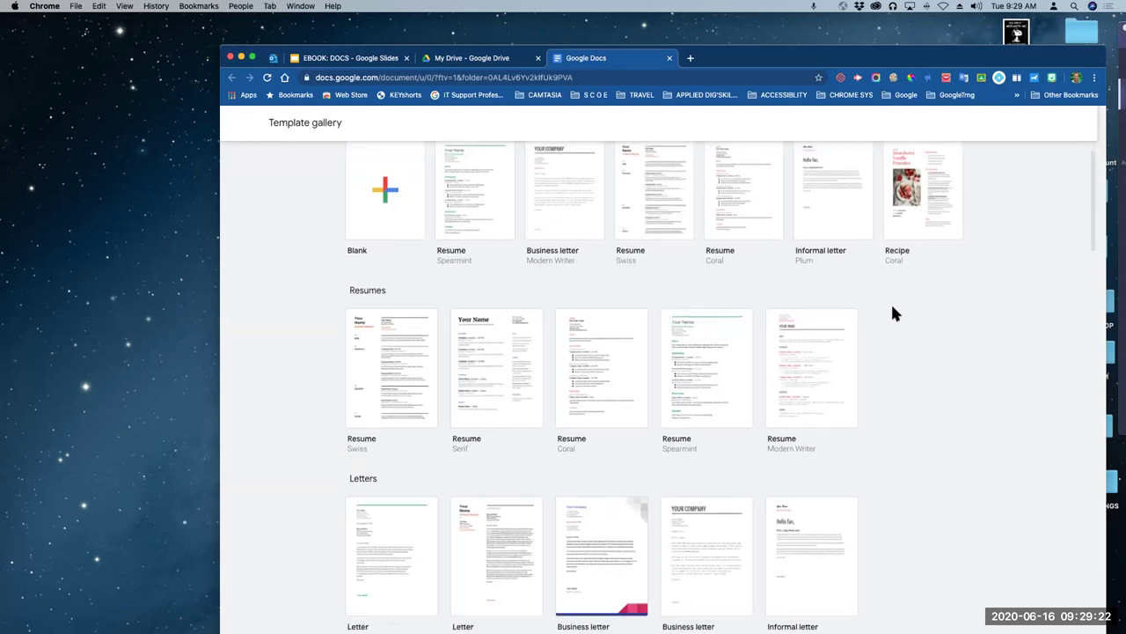
{"action": "scroll", "coordinate": [892, 312], "scroll_direction": "down", "scroll_amount": 4}
{"action": "scroll", "coordinate": [892, 311], "scroll_direction": "up", "scroll_amount": 9}
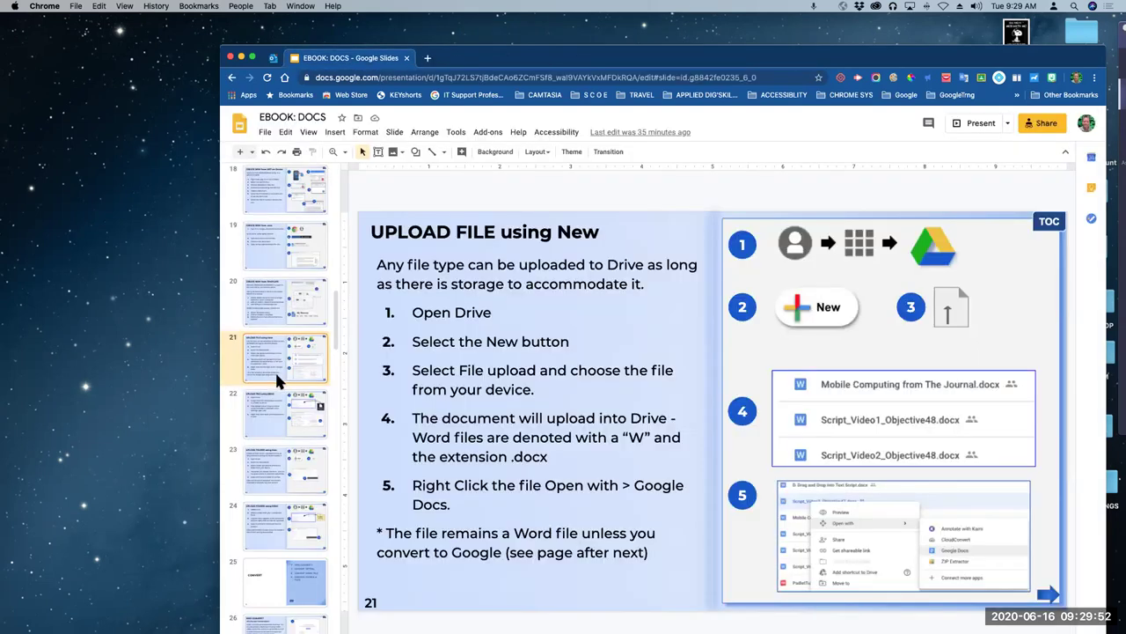
Step: Nudge the browser window up, then back down on the desktop
{"action": "left_click_drag", "start_coordinate": [1015, 67], "coordinate": [1008, 39]}
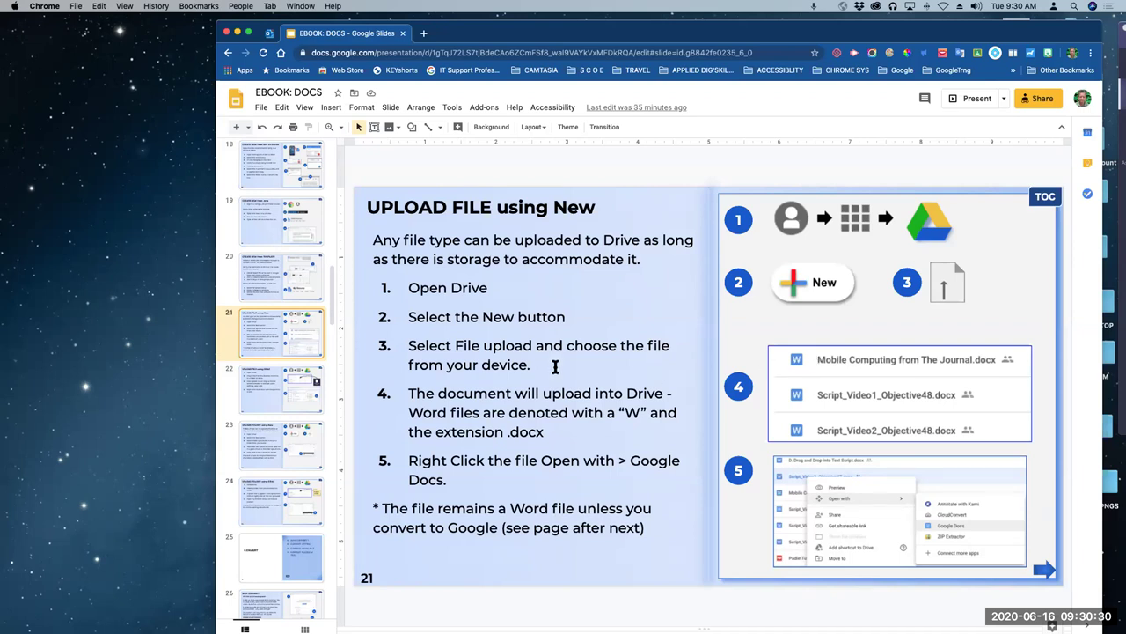
{"action": "left_click_drag", "start_coordinate": [790, 35], "coordinate": [789, 64]}
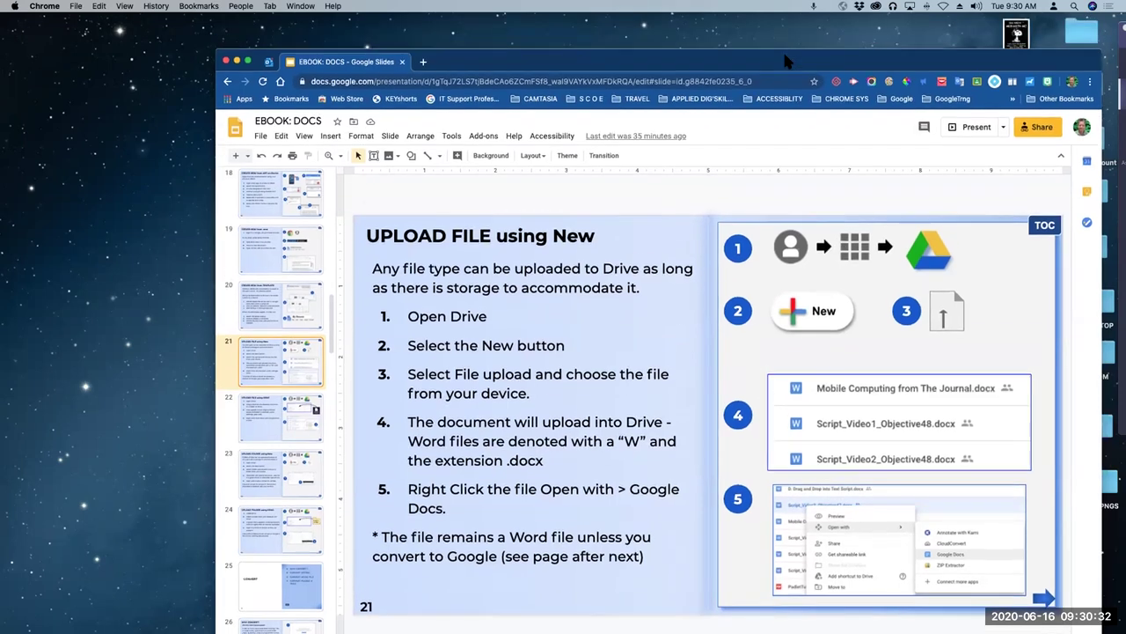
Step: In a new browser tab, go to drive.google.com to show My Drive
{"action": "left_click", "coordinate": [424, 64]}
{"action": "left_click", "coordinate": [395, 83]}
{"action": "type", "text": "drive.google.com"}
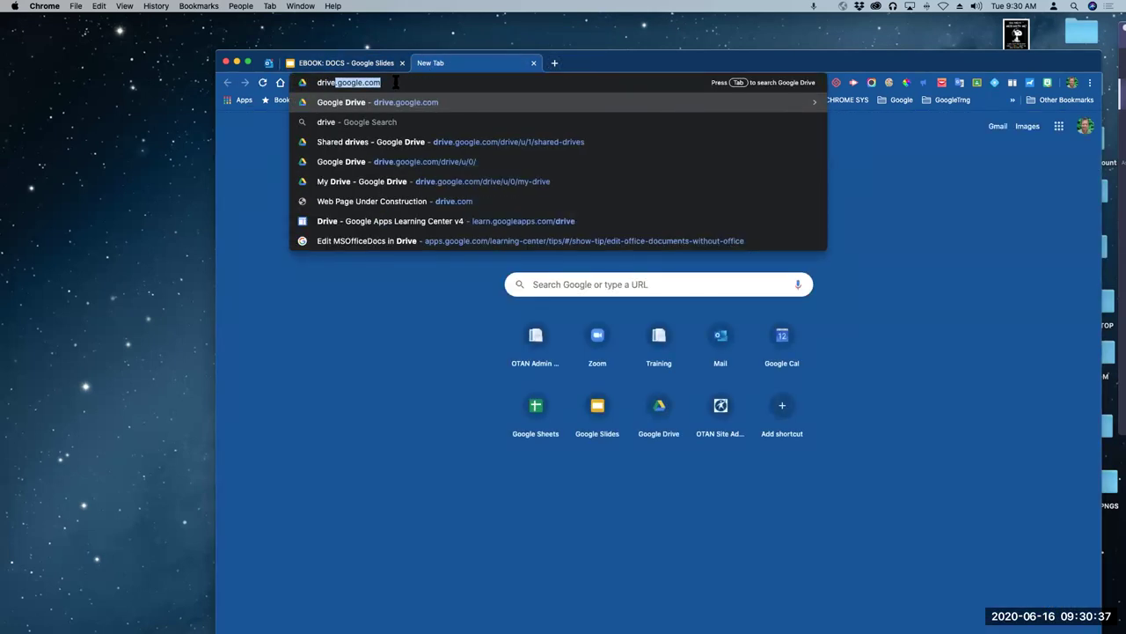
{"action": "key", "text": "Right"}
{"action": "type", "text": "'"}
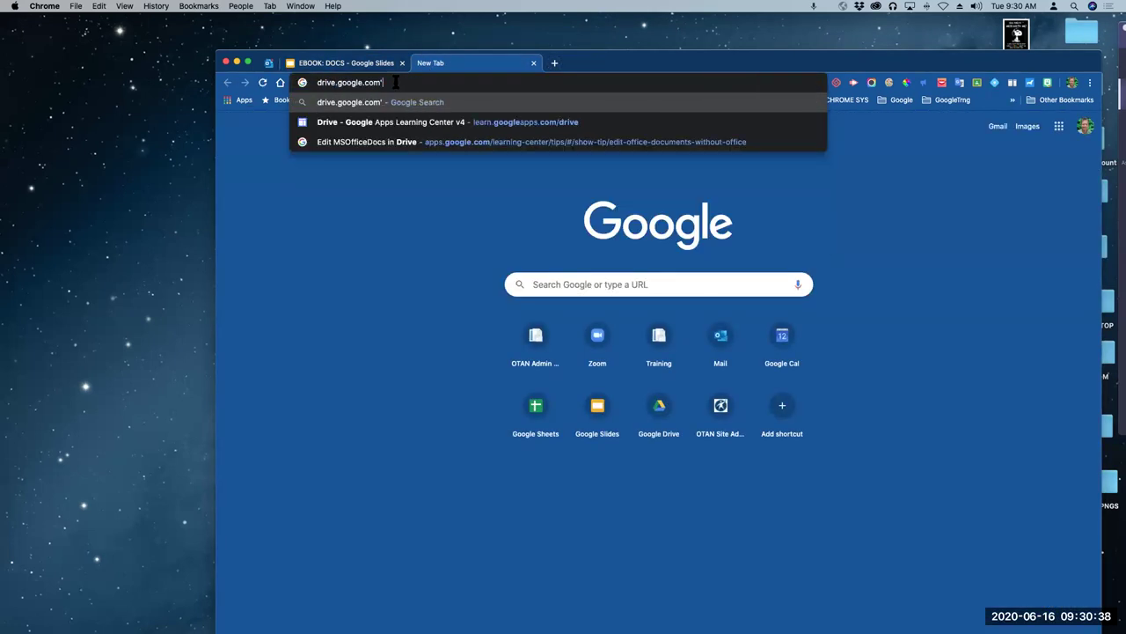
{"action": "key", "text": "BackSpace"}
{"action": "key", "text": "Return"}
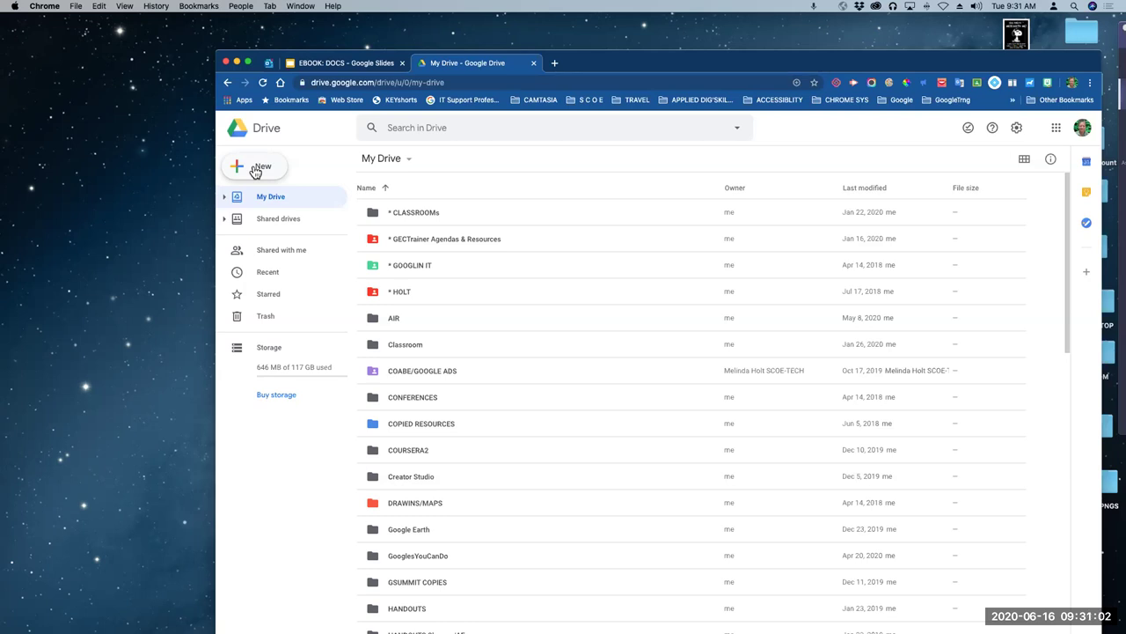
Step: Upload MSO_ResumeDemo.docx from the desktop's OFFICE FILES folder via New > File upload
{"action": "left_click", "coordinate": [255, 170]}
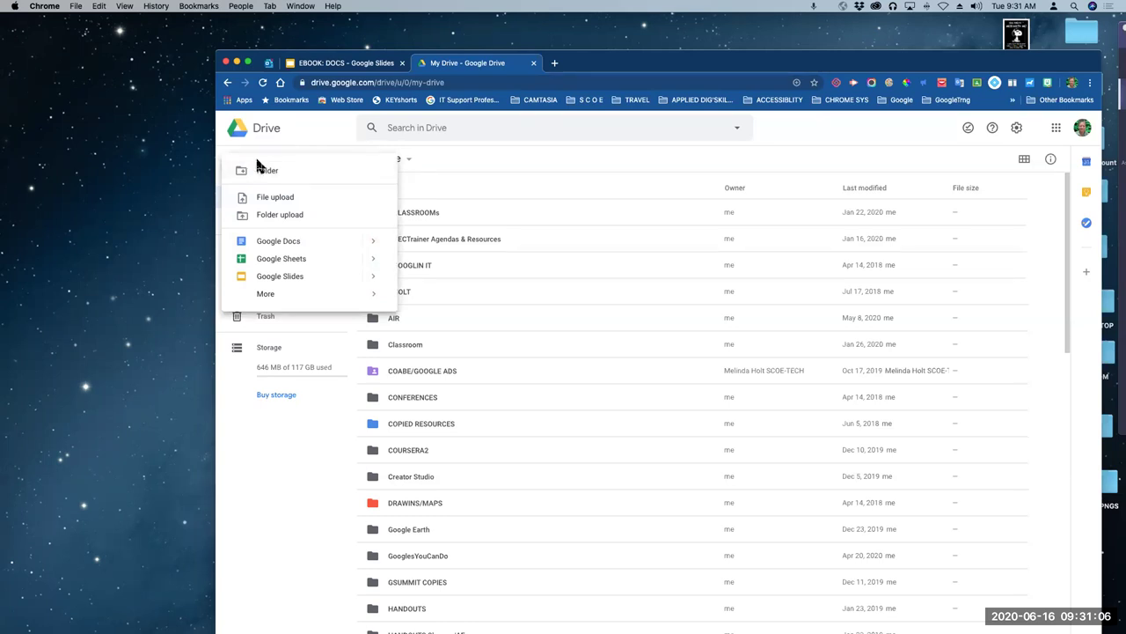
{"action": "left_click", "coordinate": [279, 199]}
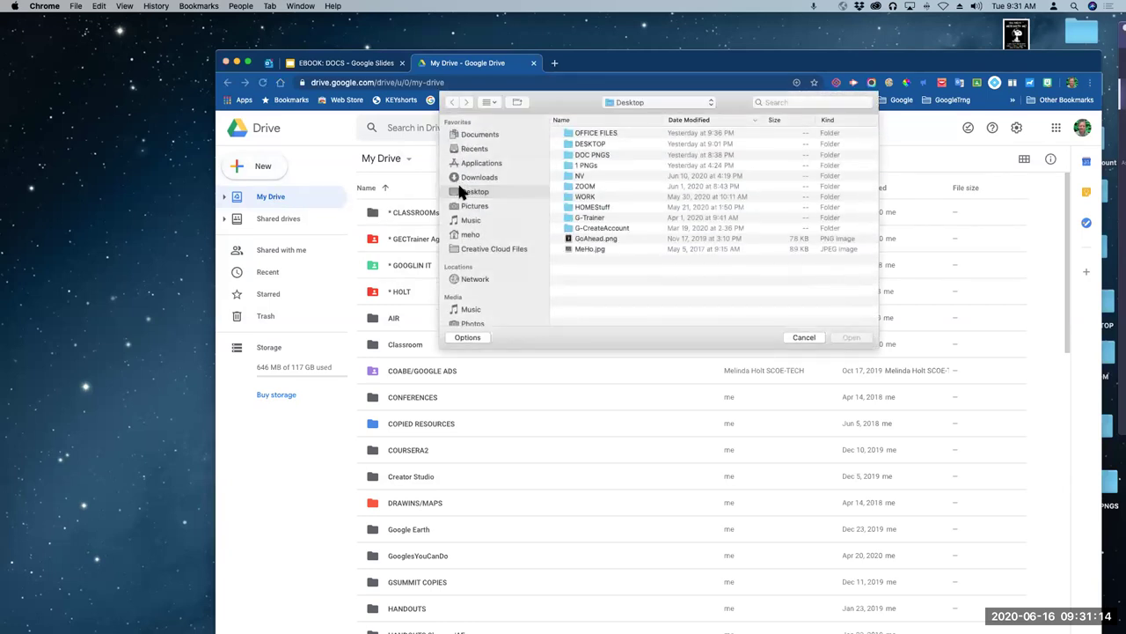
{"action": "left_click", "coordinate": [593, 135]}
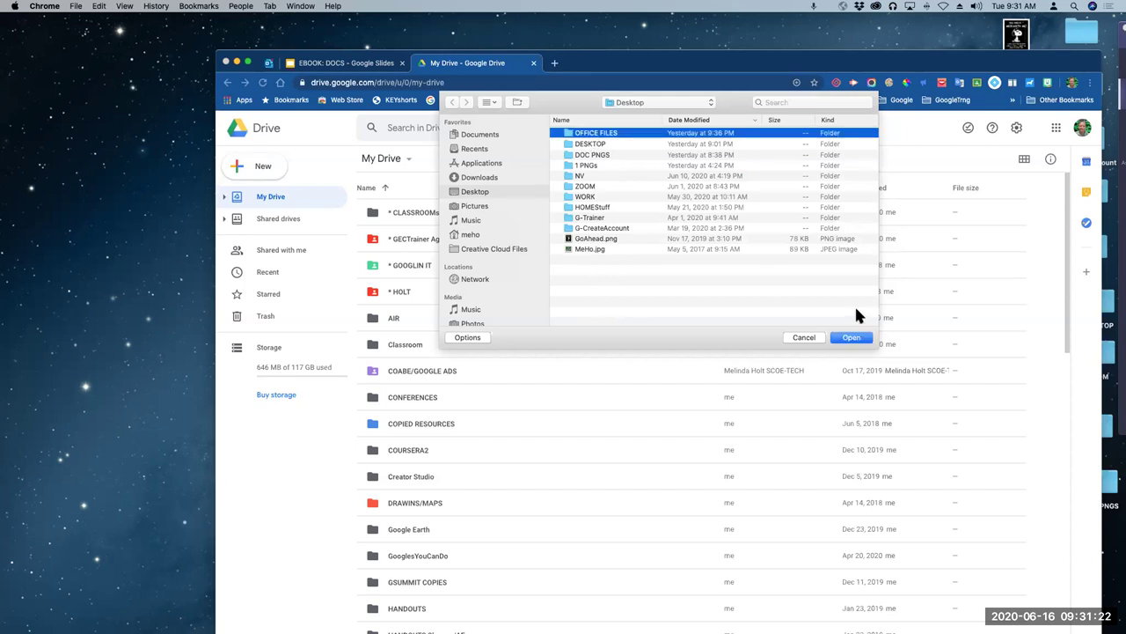
{"action": "double_click", "coordinate": [597, 136]}
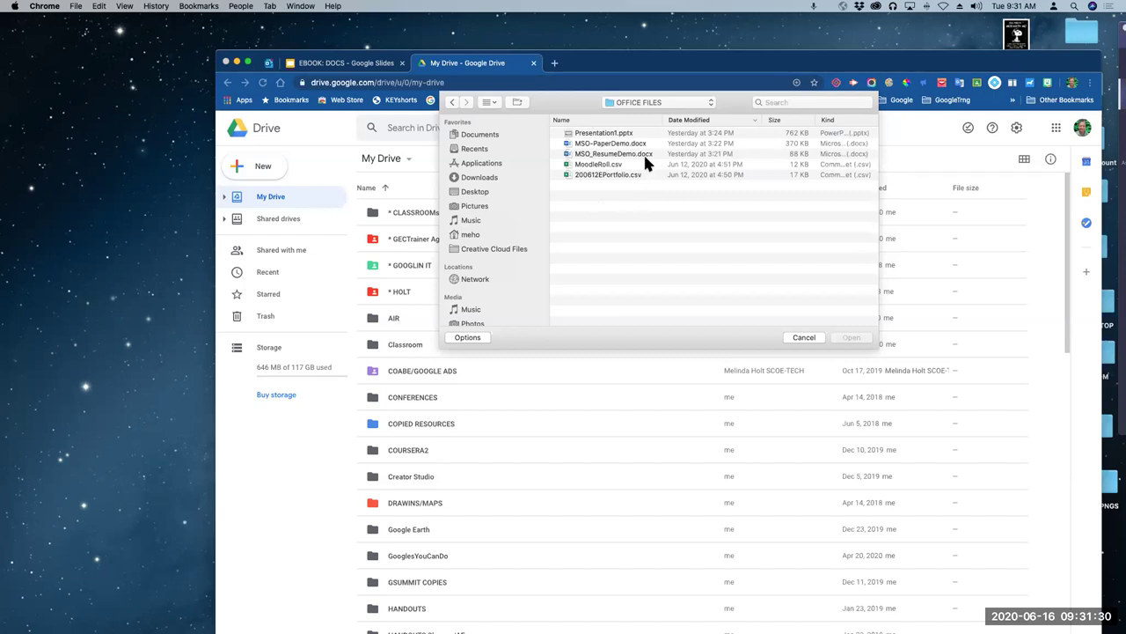
{"action": "left_click", "coordinate": [610, 156]}
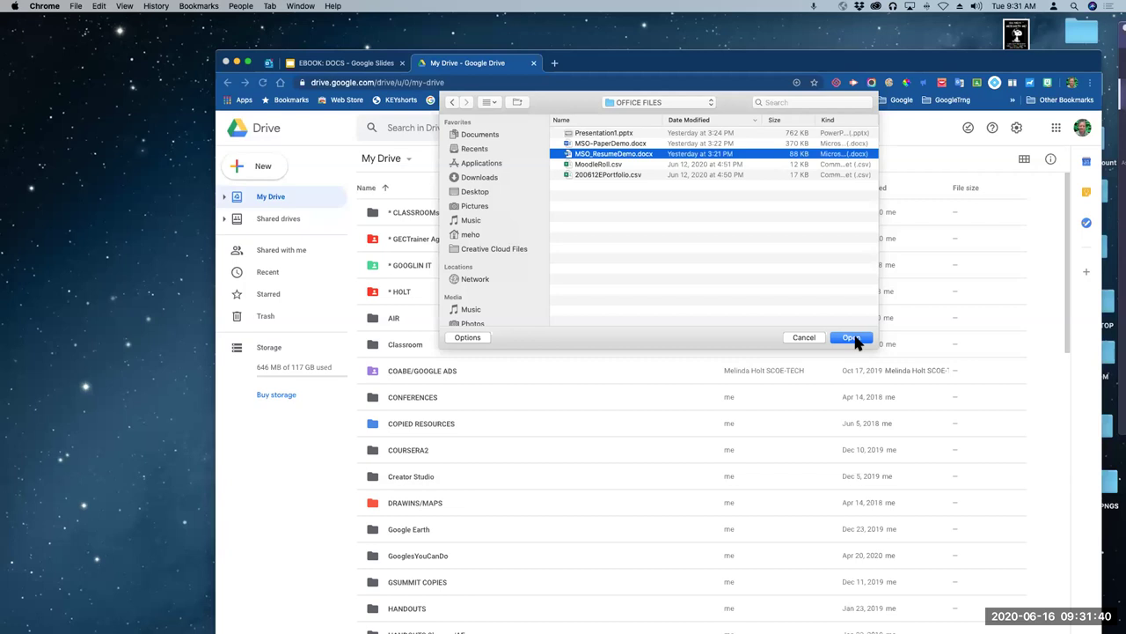
{"action": "left_click", "coordinate": [854, 339]}
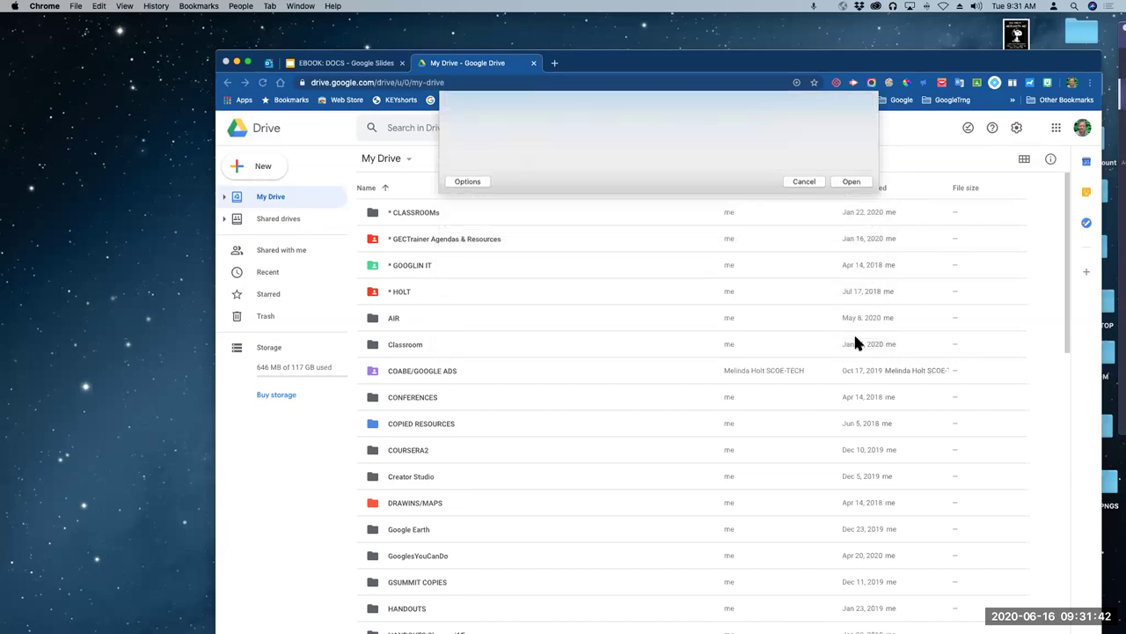
Step: Move and resize the Chrome window while the upload finishes with '1 upload complete'
{"action": "left_click_drag", "start_coordinate": [986, 53], "coordinate": [986, 13]}
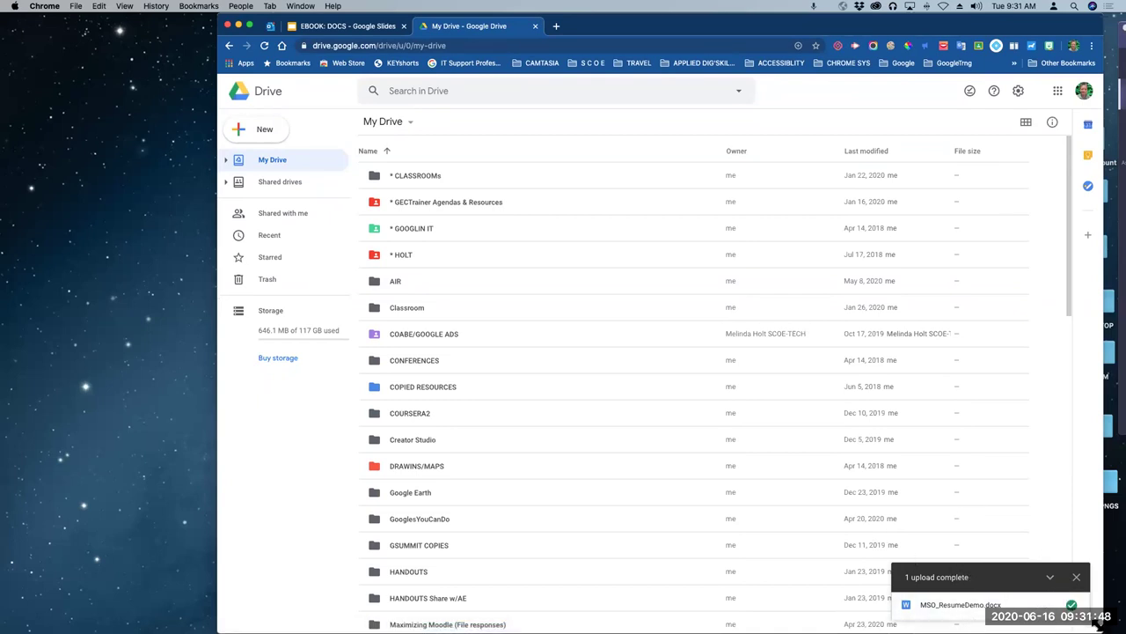
{"action": "left_click_drag", "start_coordinate": [1073, 607], "coordinate": [846, 414]}
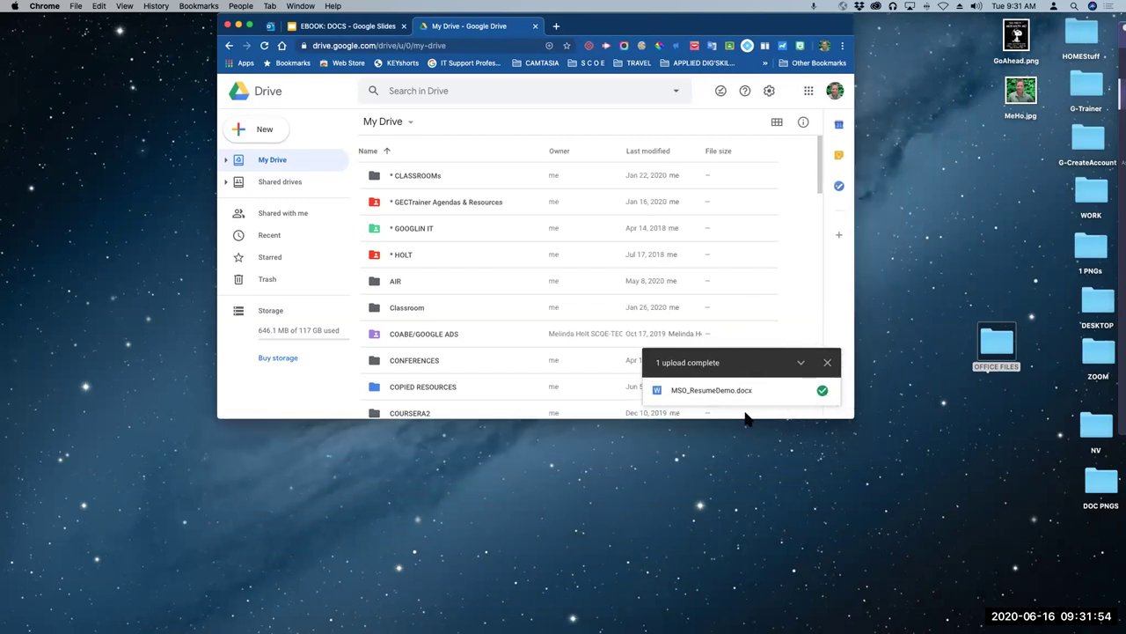
{"action": "left_click_drag", "start_coordinate": [852, 418], "coordinate": [1017, 607]}
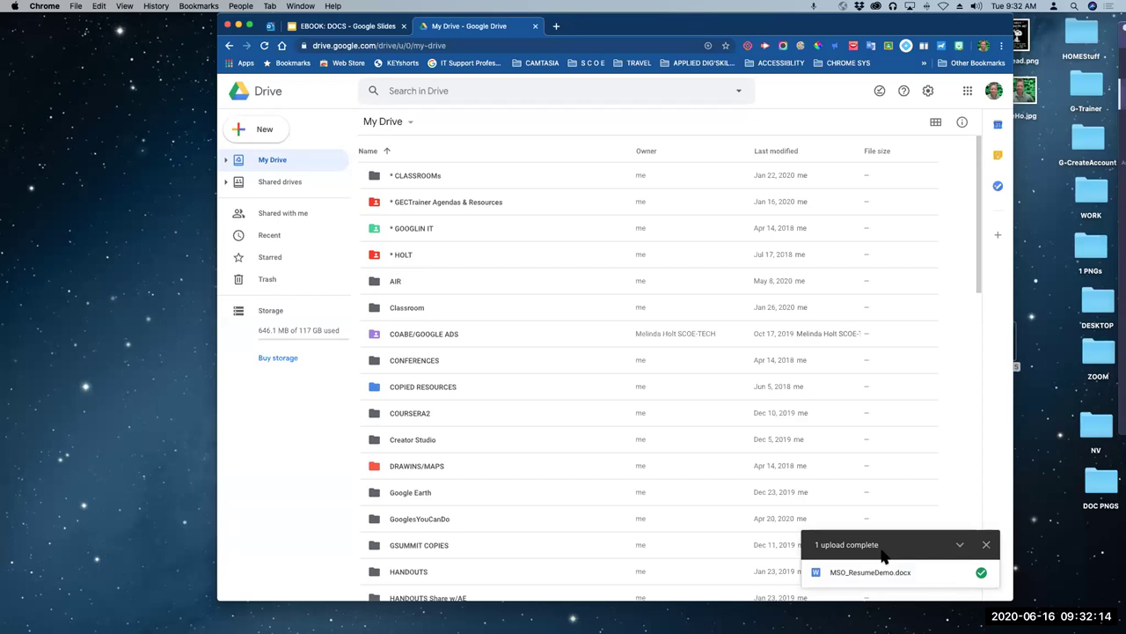
{"action": "mouse_move", "coordinate": [898, 577]}
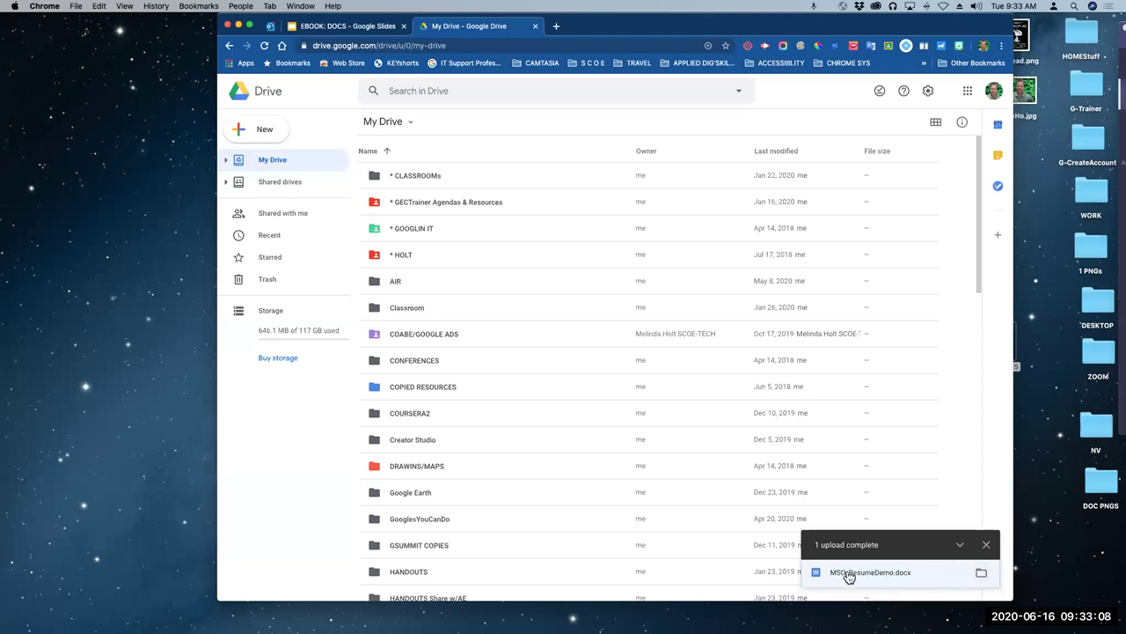
Step: Show the uploaded MSO_ResumeDemo.docx in My Drive and dismiss the upload notice
{"action": "left_click", "coordinate": [980, 574]}
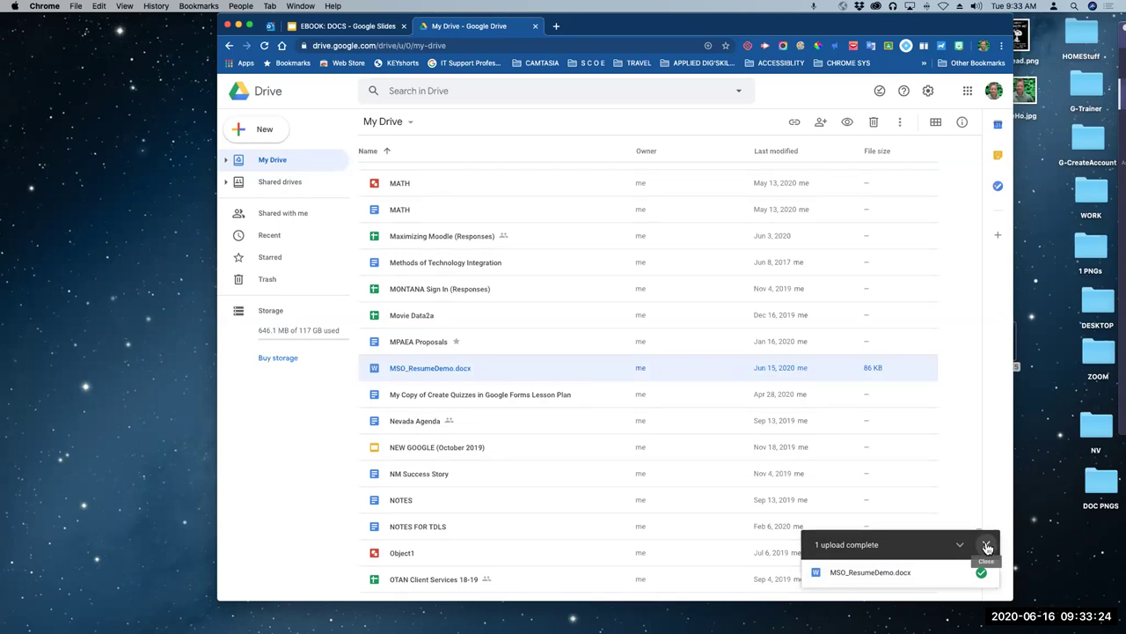
{"action": "left_click", "coordinate": [987, 545]}
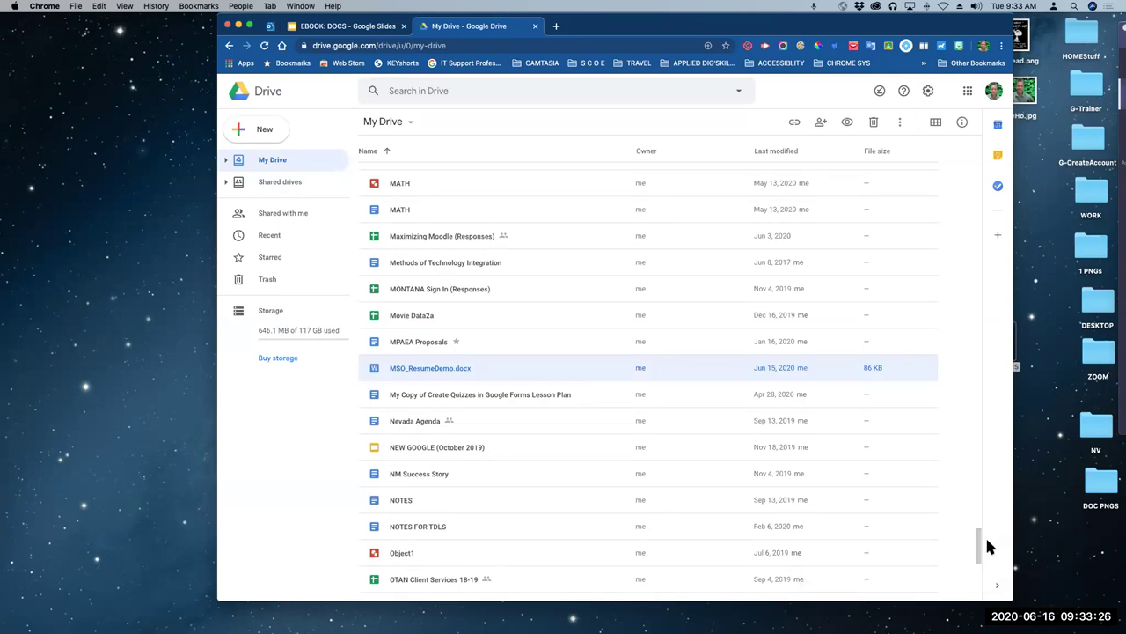
{"action": "left_click", "coordinate": [403, 374]}
Step: Zoom the Drive page in twice and widen the window so full file names show
{"action": "key", "text": "super+equal"}
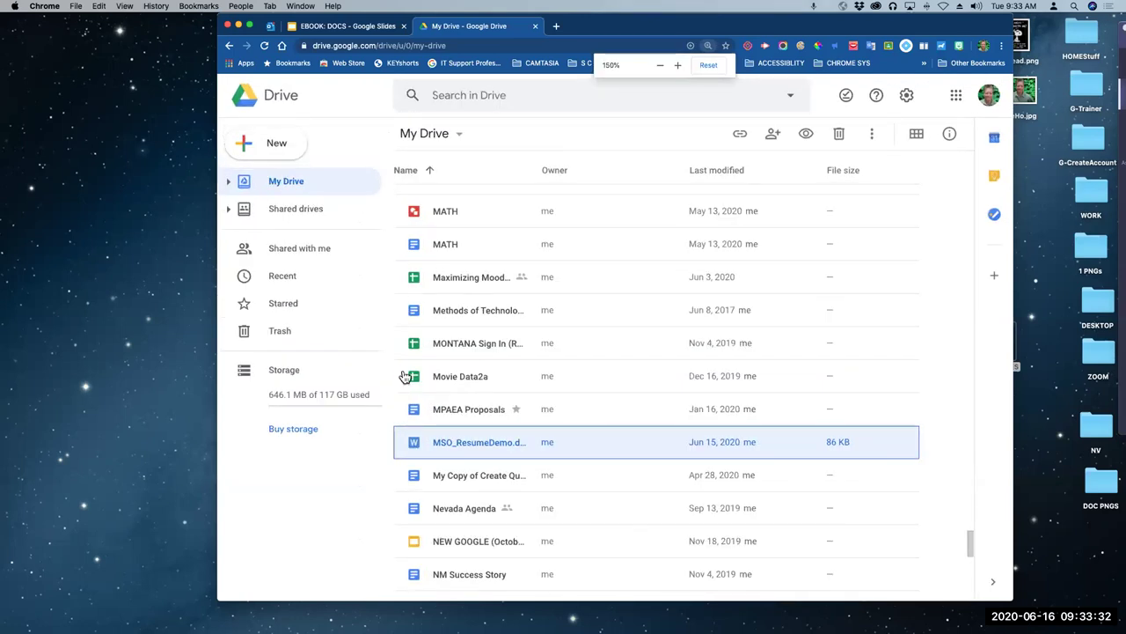
{"action": "key", "text": "super+equal"}
{"action": "scroll", "coordinate": [591, 328], "scroll_direction": "down", "scroll_amount": 3}
{"action": "scroll", "coordinate": [593, 334], "scroll_direction": "down", "scroll_amount": 1}
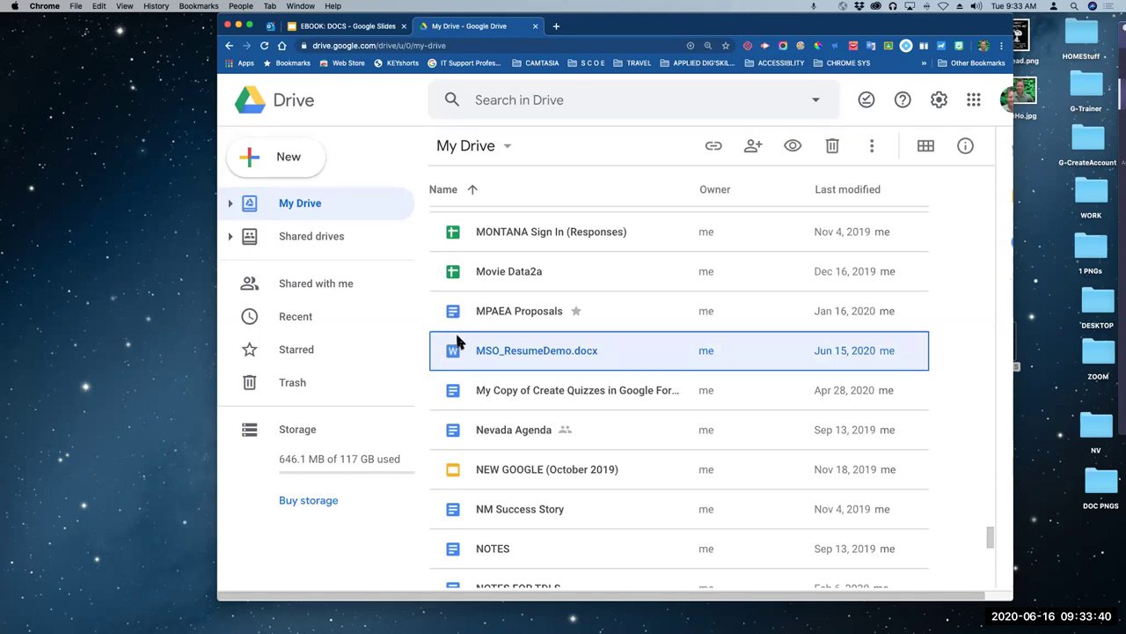
{"action": "left_click", "coordinate": [414, 356]}
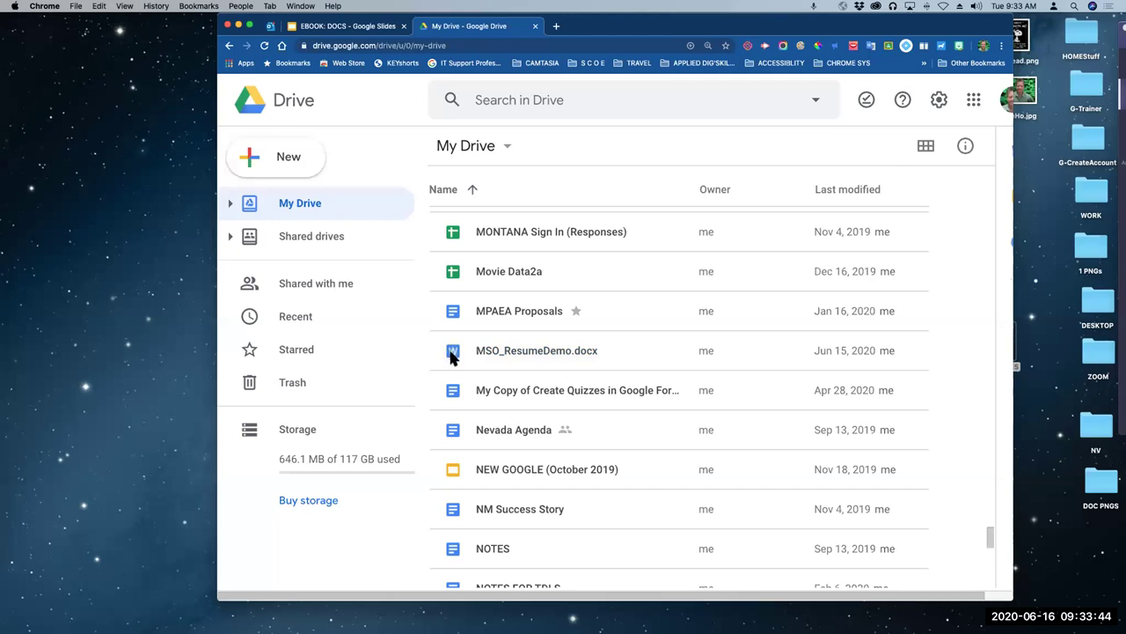
{"action": "left_click", "coordinate": [497, 352]}
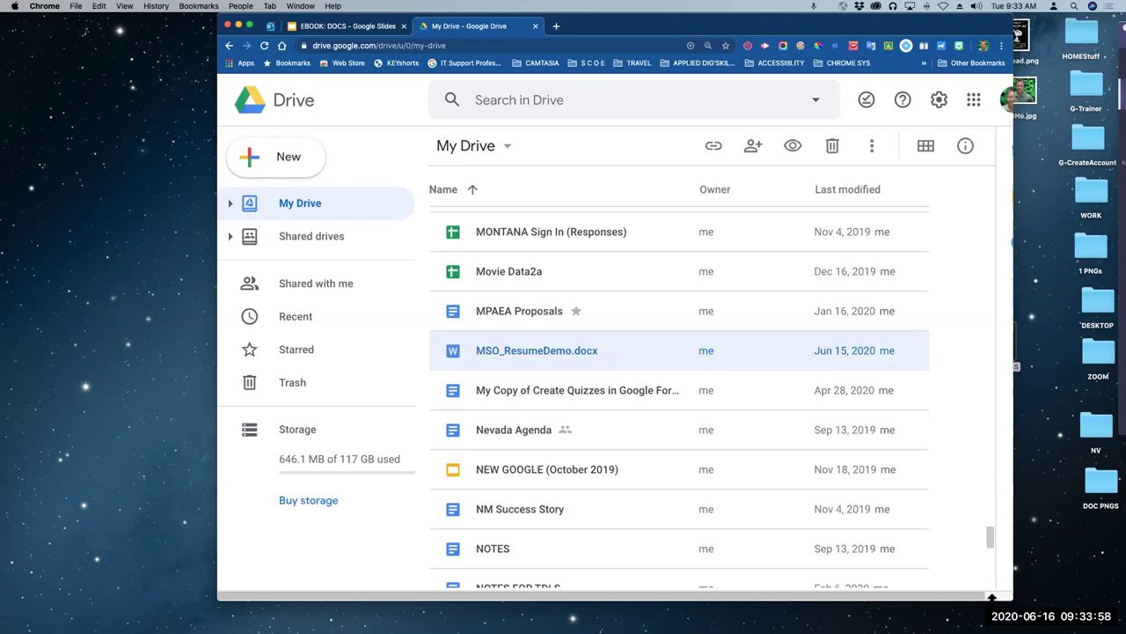
{"action": "left_click_drag", "start_coordinate": [1013, 599], "coordinate": [1114, 614]}
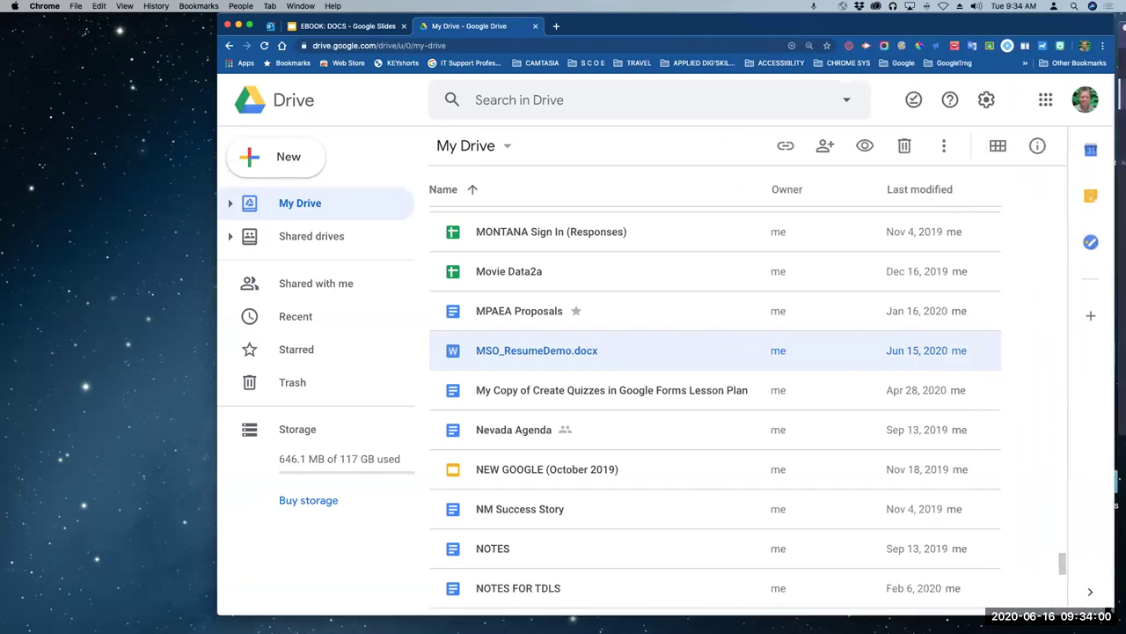
Step: Check which apps, including Google Docs, can open MSO_ResumeDemo.docx, then dismiss the menus
{"action": "right_click", "coordinate": [513, 352]}
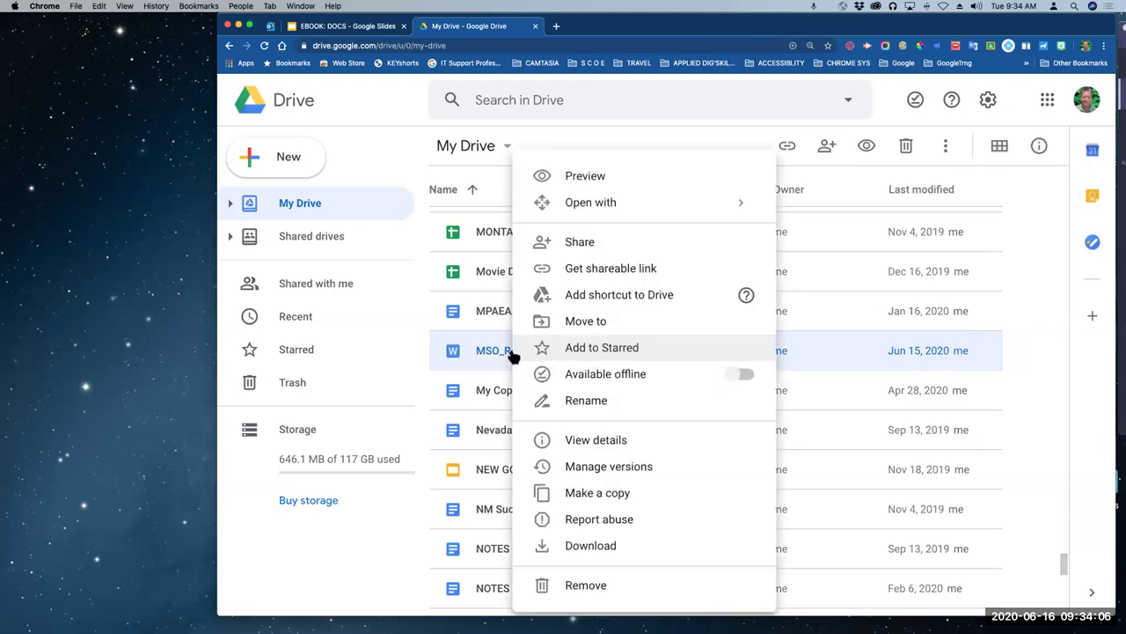
{"action": "left_click", "coordinate": [418, 341]}
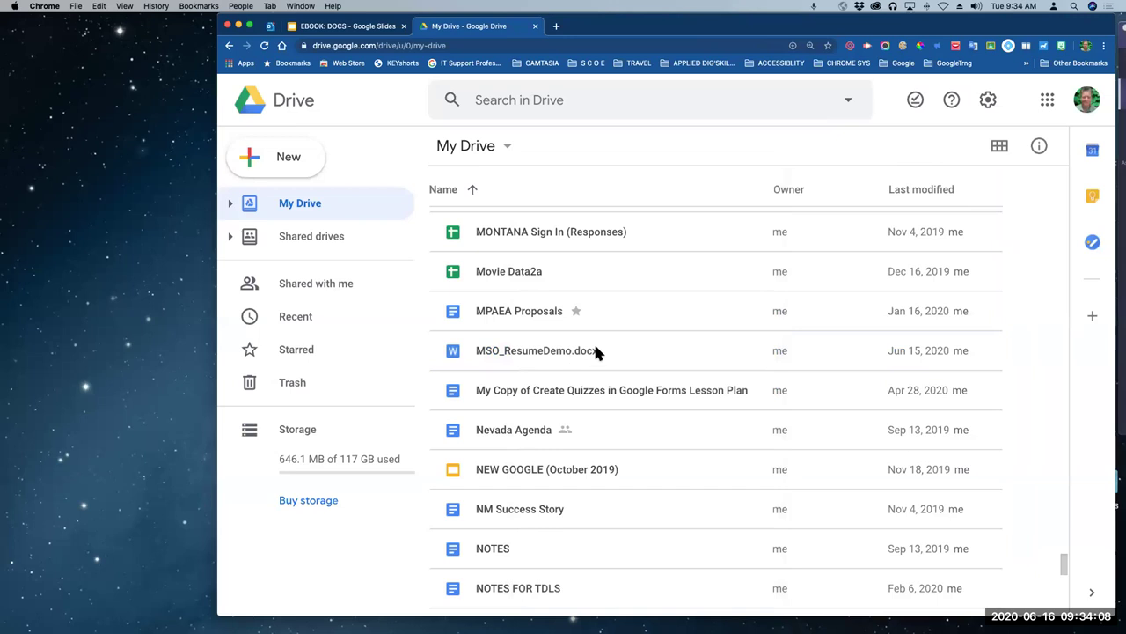
{"action": "left_click", "coordinate": [503, 350]}
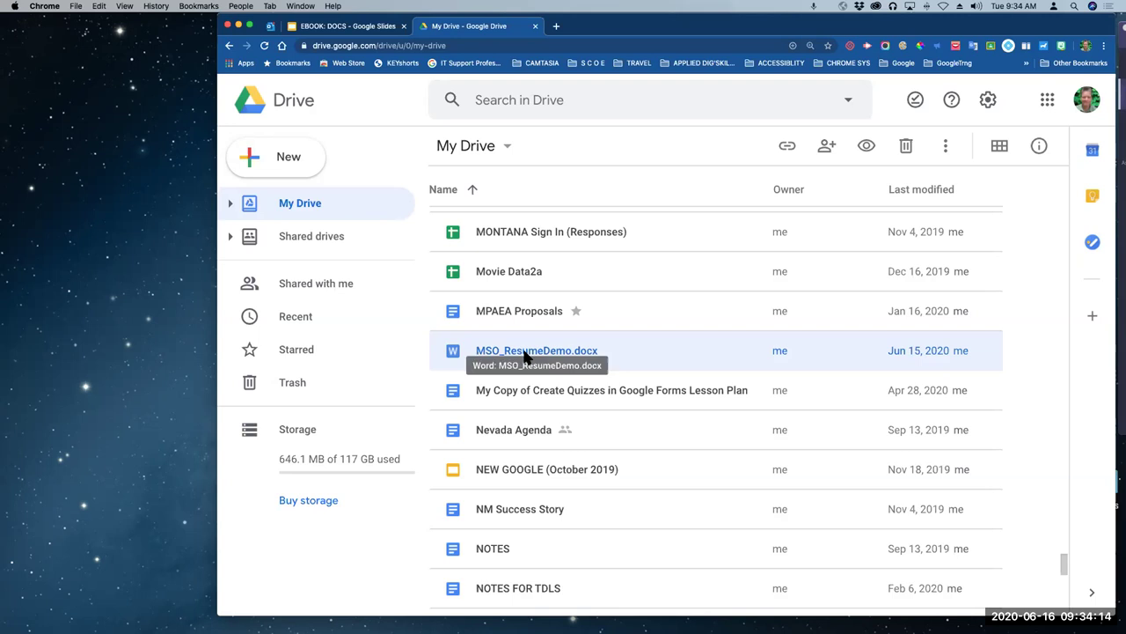
{"action": "right_click", "coordinate": [524, 355]}
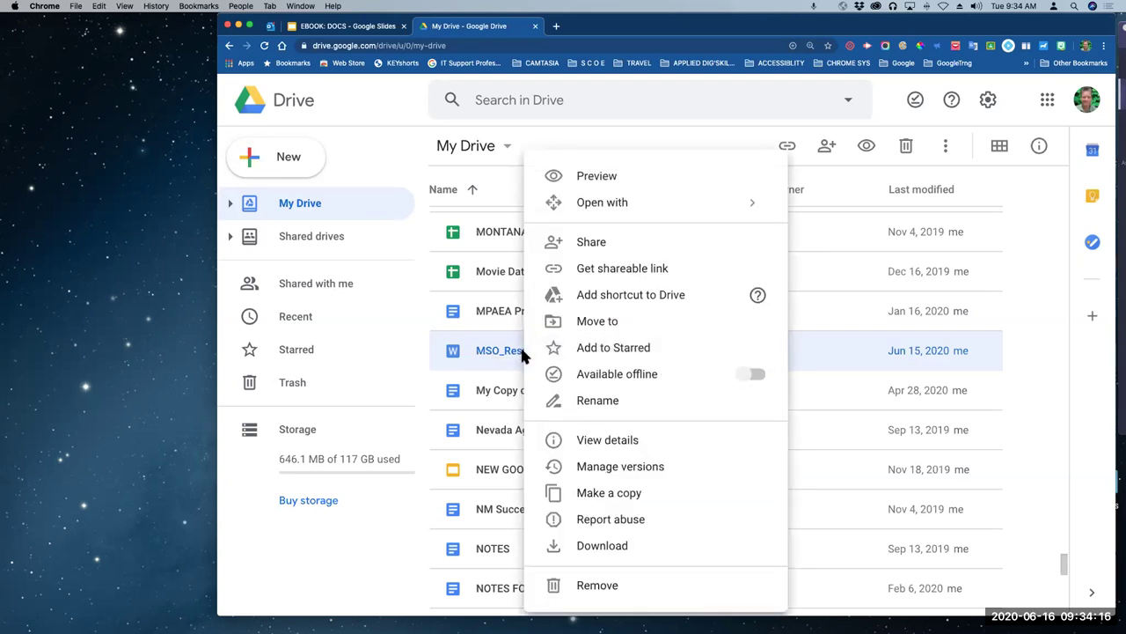
{"action": "mouse_move", "coordinate": [620, 204]}
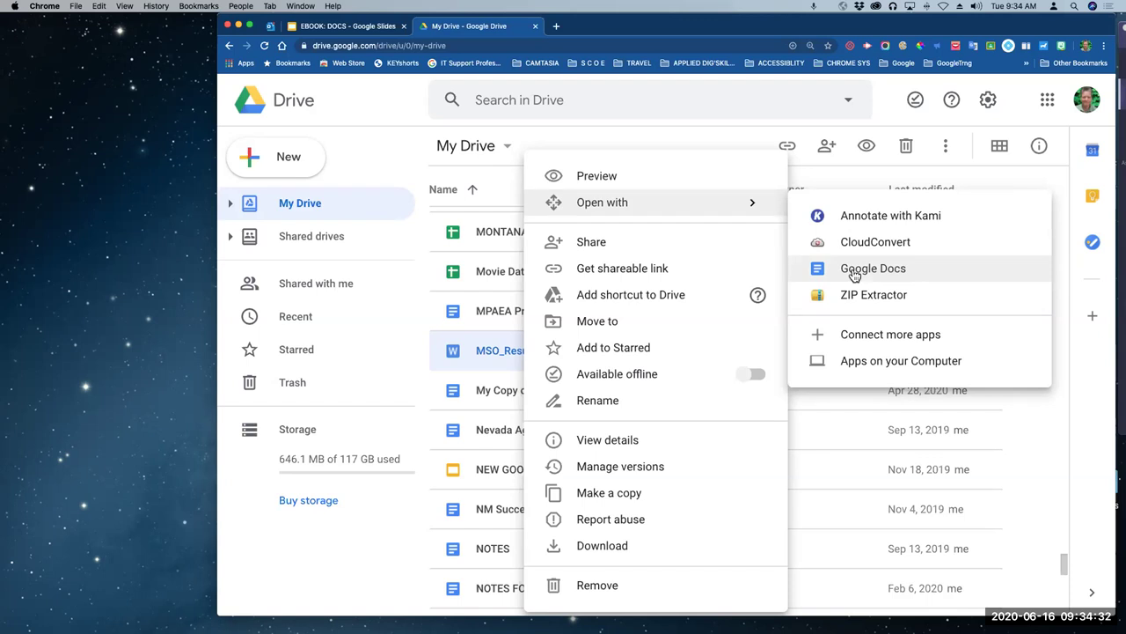
{"action": "left_click", "coordinate": [736, 102]}
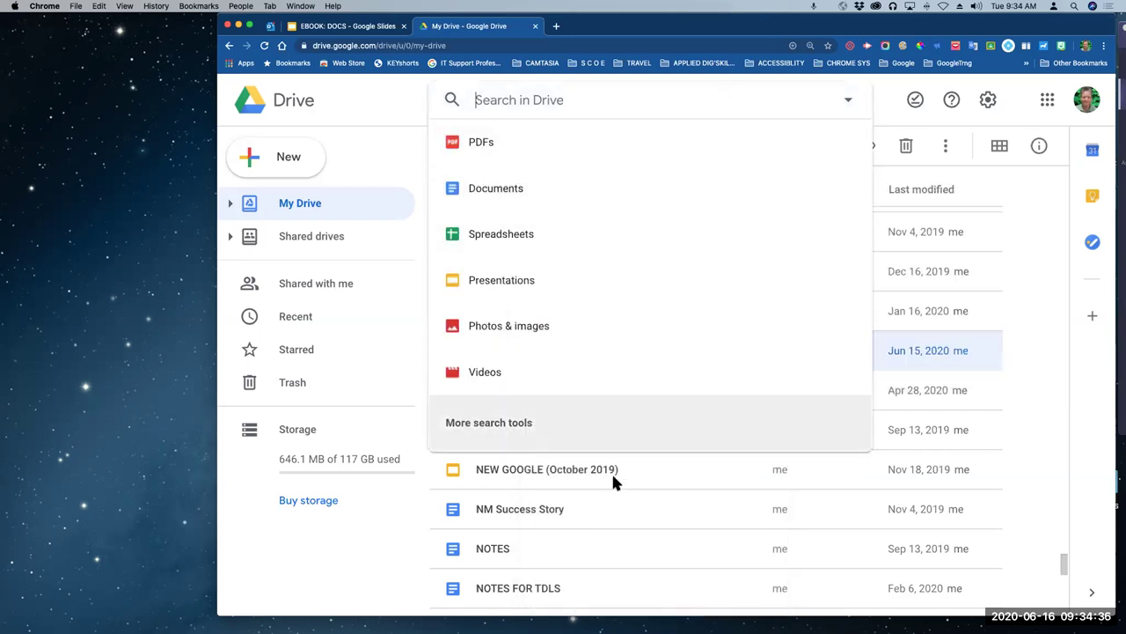
{"action": "left_click", "coordinate": [405, 524]}
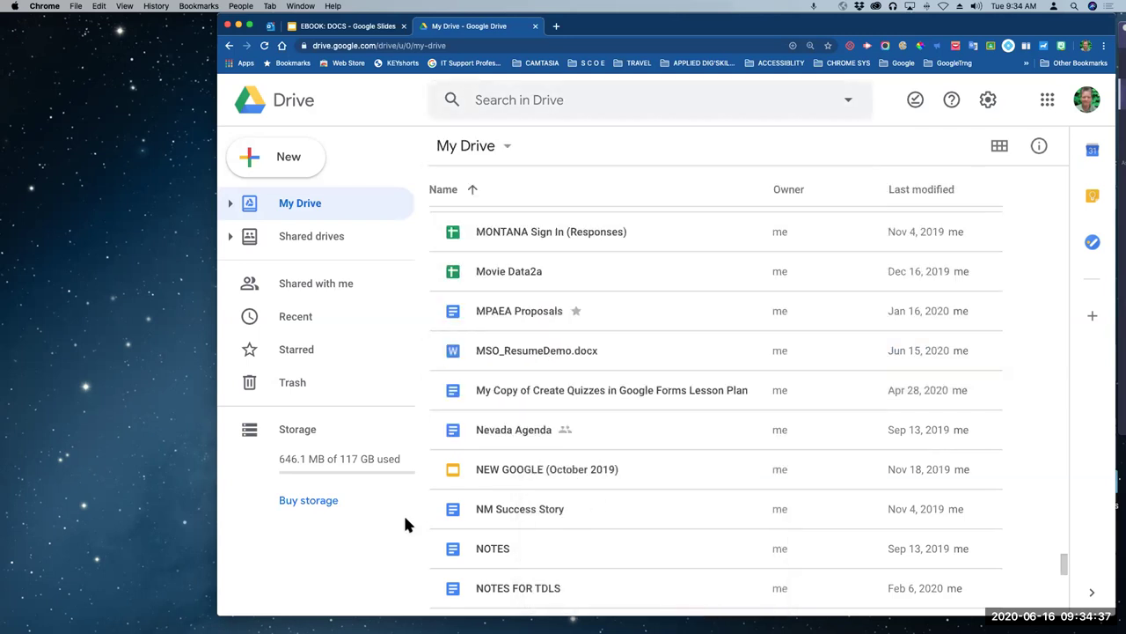
Step: Preview the one-page MSO_ResumeDemo.docx resume full-screen in Drive
{"action": "double_click", "coordinate": [517, 354]}
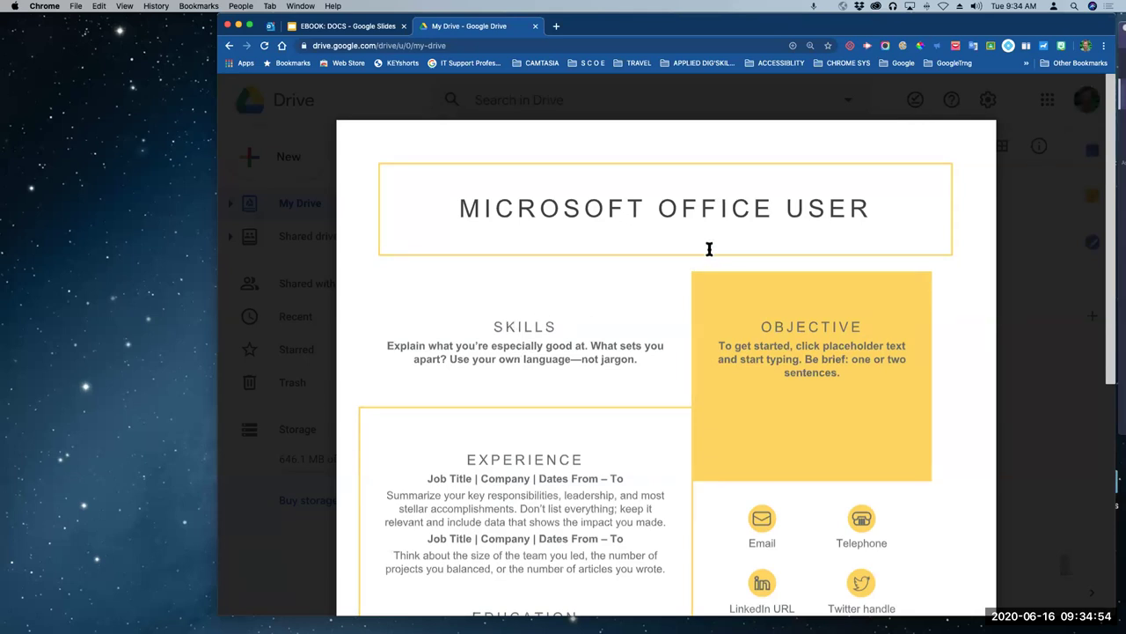
{"action": "mouse_move", "coordinate": [679, 138]}
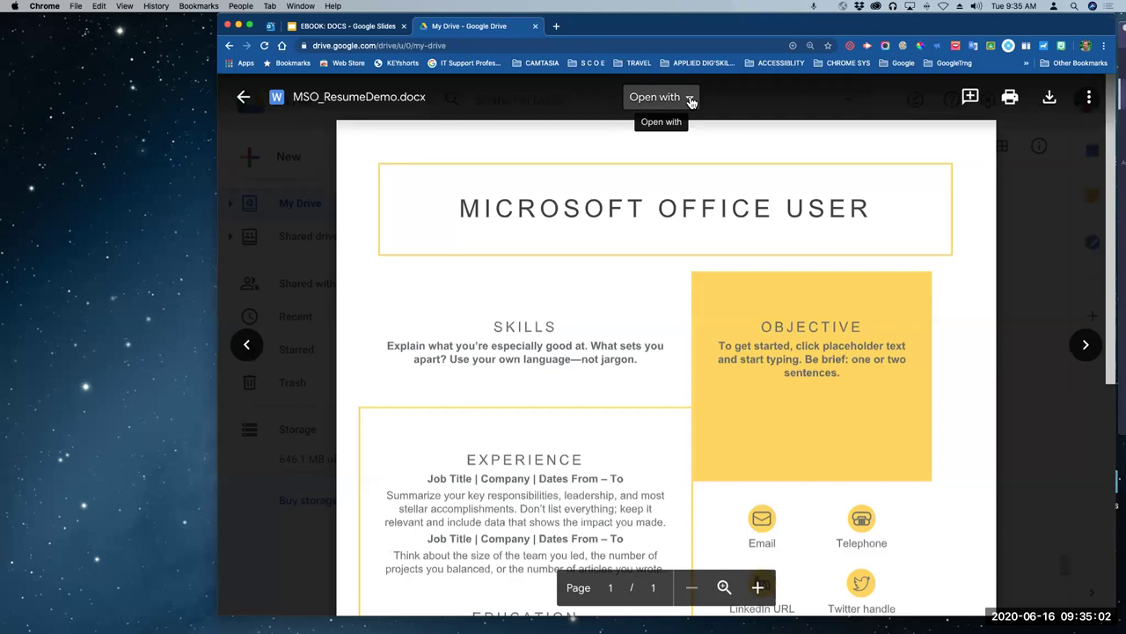
Step: Open the resume in Google Docs from the preview's Open with list
{"action": "left_click", "coordinate": [691, 100]}
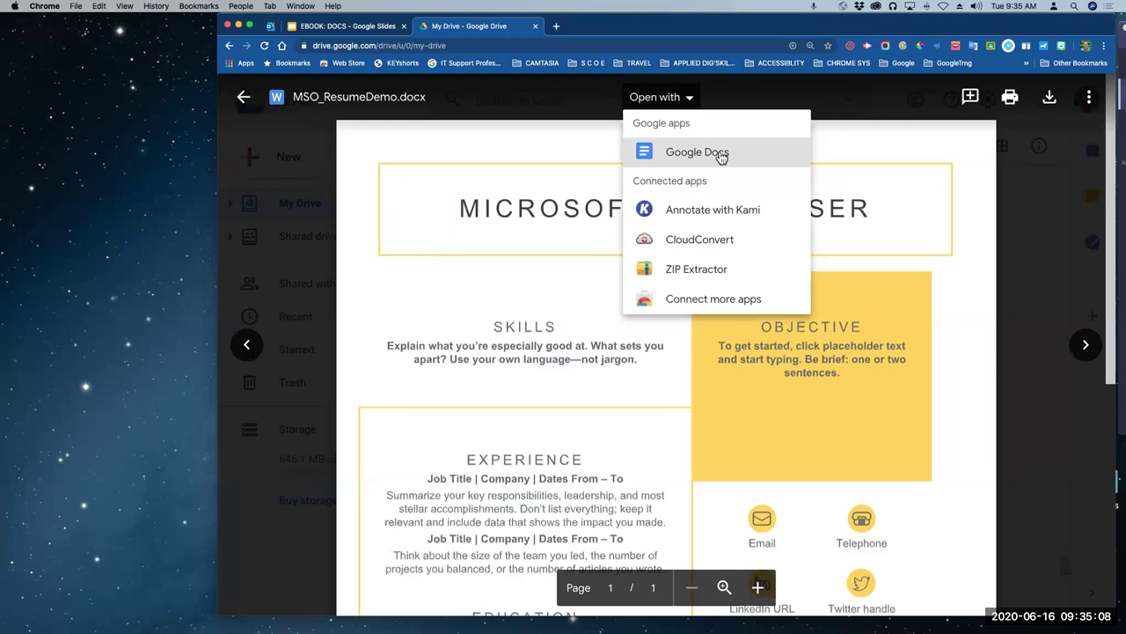
{"action": "left_click", "coordinate": [721, 155]}
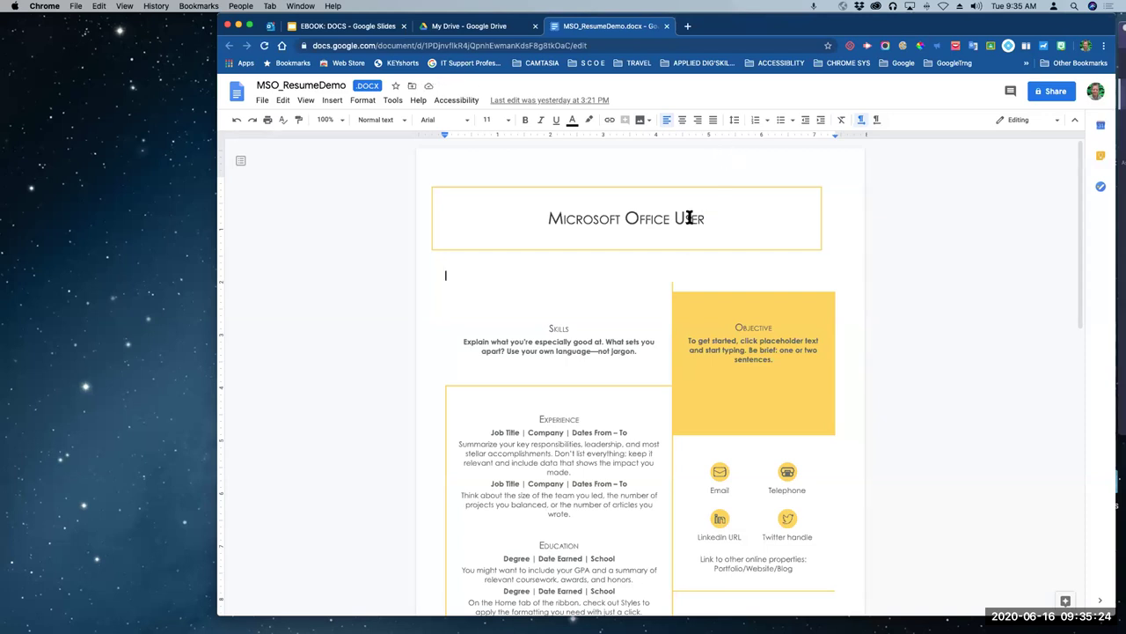
Step: Append 'For Me' to the resume's Skills heading, deleting the stray letters
{"action": "left_click", "coordinate": [577, 327]}
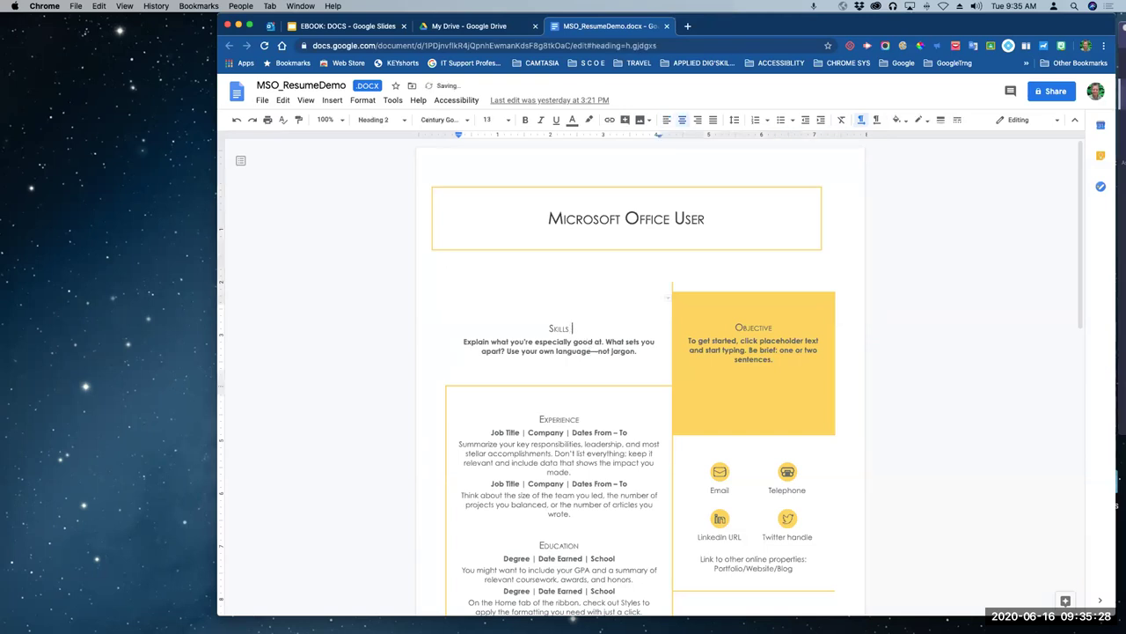
{"action": "type", "text": "zgot zmr"}
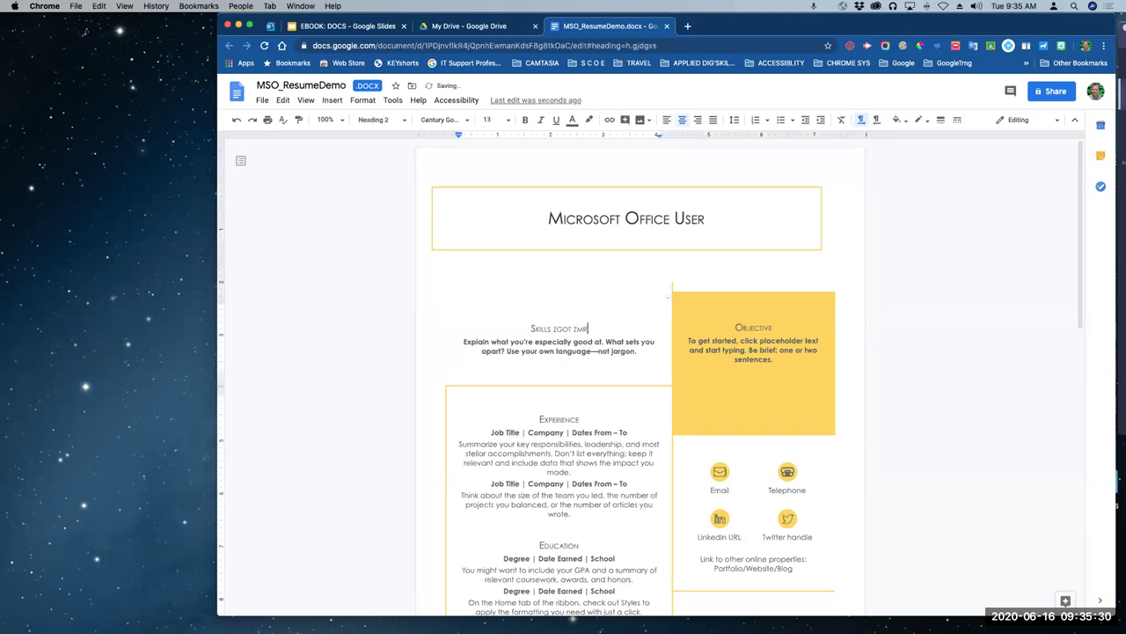
{"action": "key", "text": "BackSpace"}
{"action": "key", "text": "BackSpace"}
{"action": "key", "text": "BackSpace"}
{"action": "key", "text": "BackSpace"}
{"action": "key", "text": "BackSpace"}
{"action": "key", "text": "BackSpace"}
{"action": "key", "text": "BackSpace"}
{"action": "key", "text": "BackSpace"}
{"action": "type", "text": "For Me"}
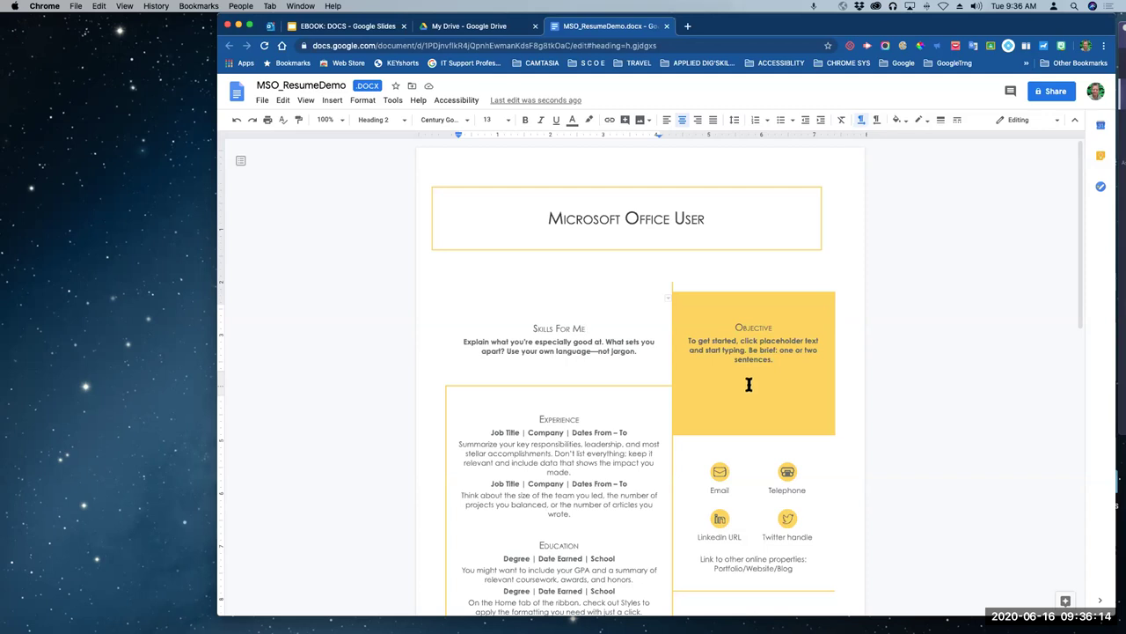
{"action": "scroll", "coordinate": [747, 384], "scroll_direction": "down", "scroll_amount": 3}
{"action": "scroll", "coordinate": [731, 380], "scroll_direction": "down", "scroll_amount": 6}
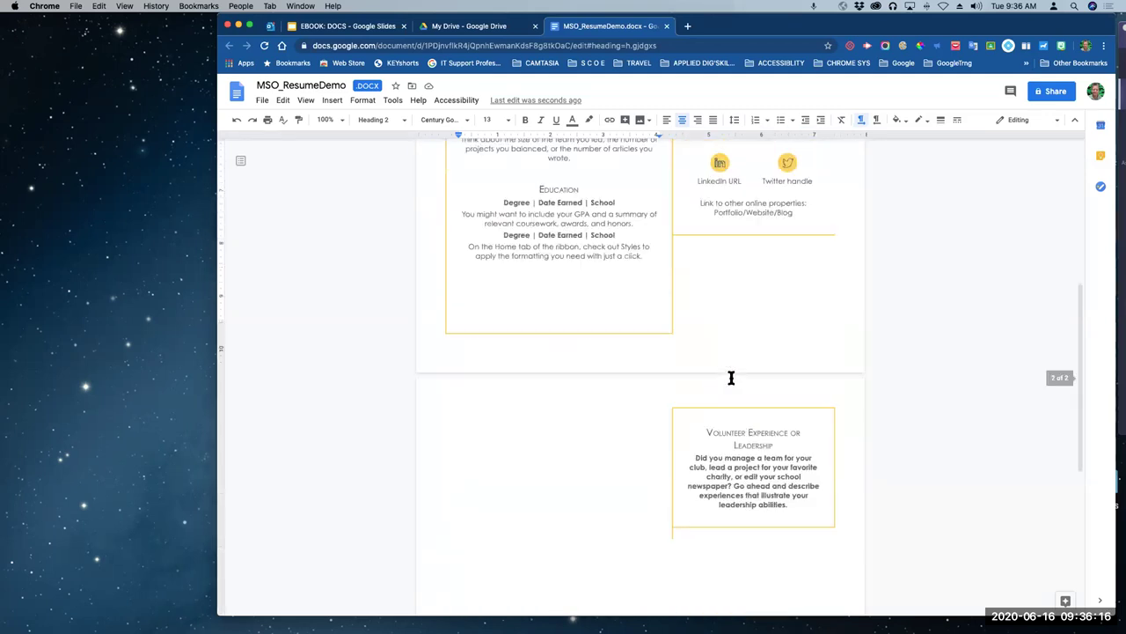
{"action": "scroll", "coordinate": [730, 378], "scroll_direction": "up", "scroll_amount": 9}
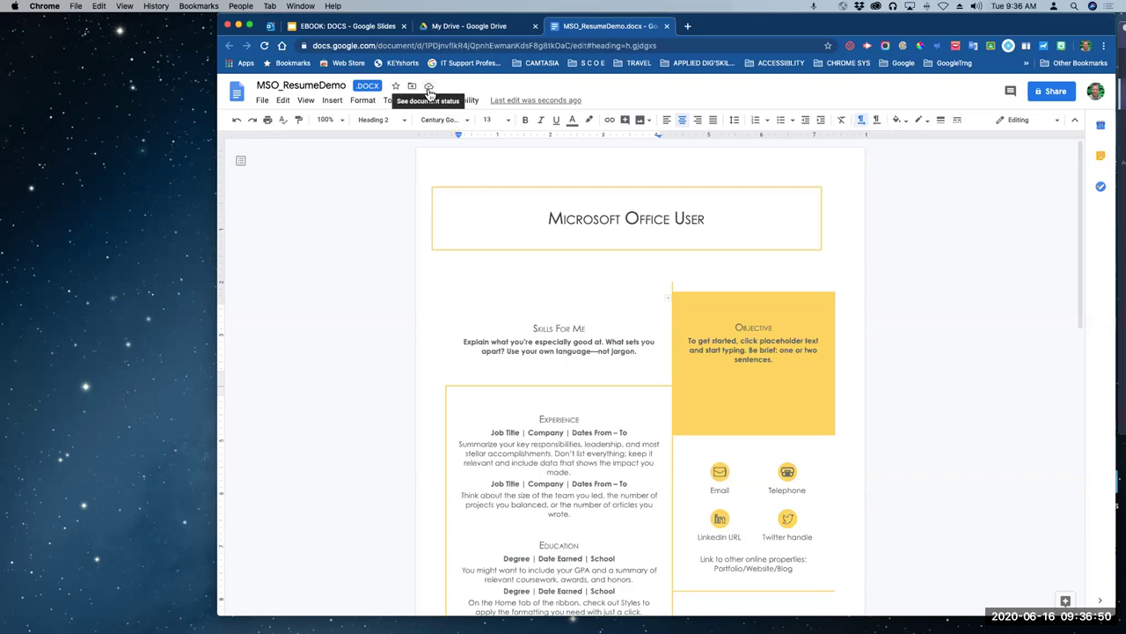
{"action": "left_click", "coordinate": [428, 91]}
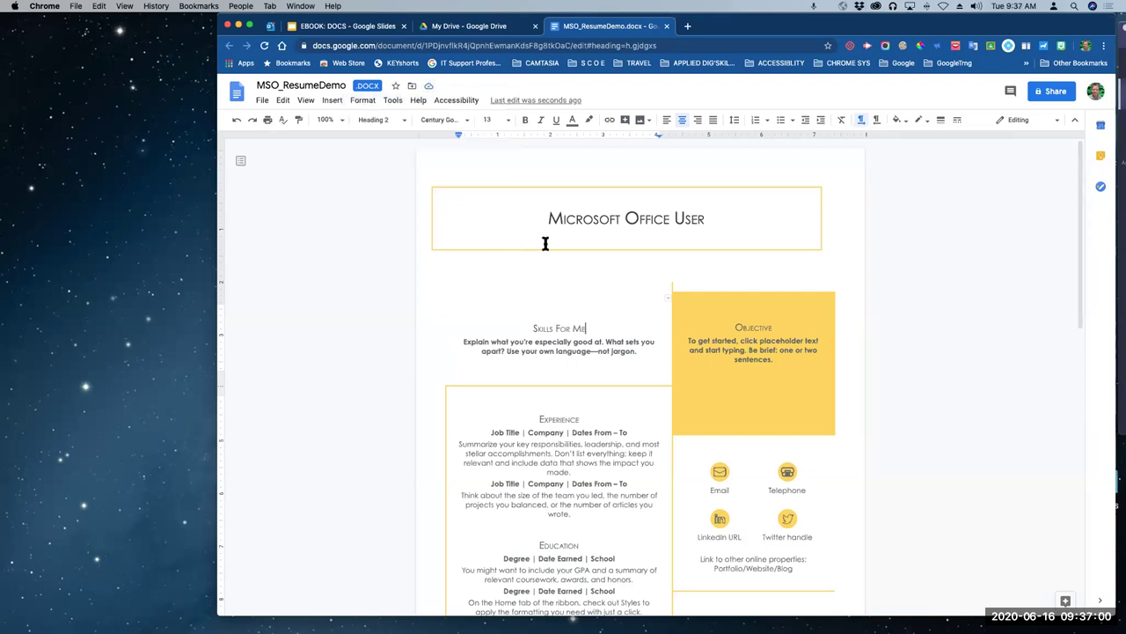
{"action": "left_click_drag", "start_coordinate": [762, 27], "coordinate": [762, 55]}
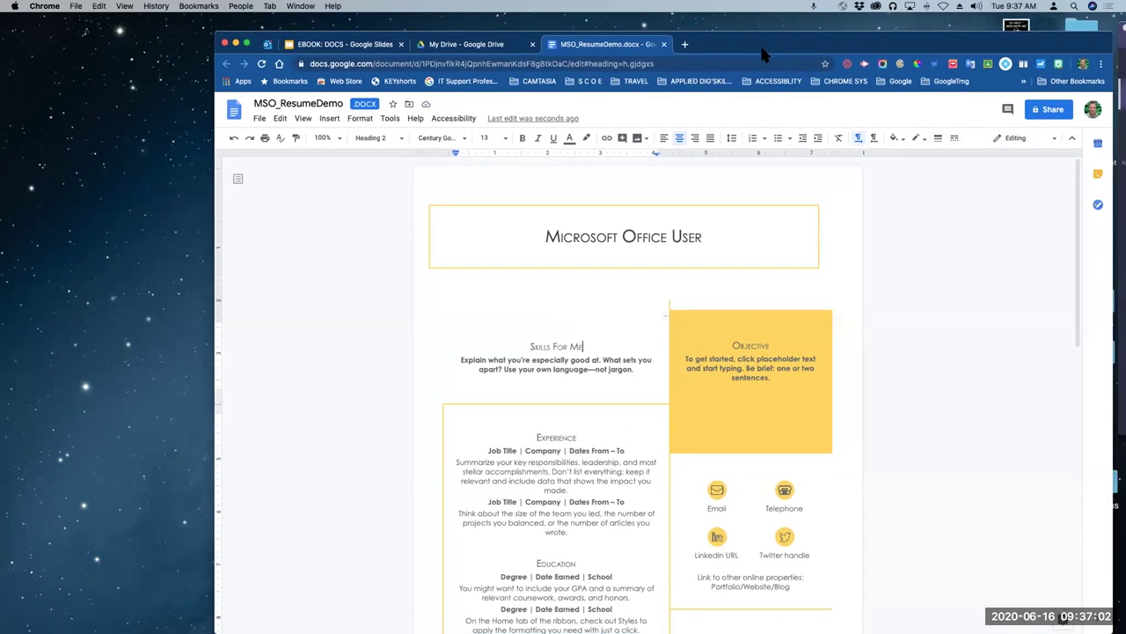
Step: Close the resume's Docs tab and leave the Drive preview for the file list
{"action": "left_click", "coordinate": [664, 45]}
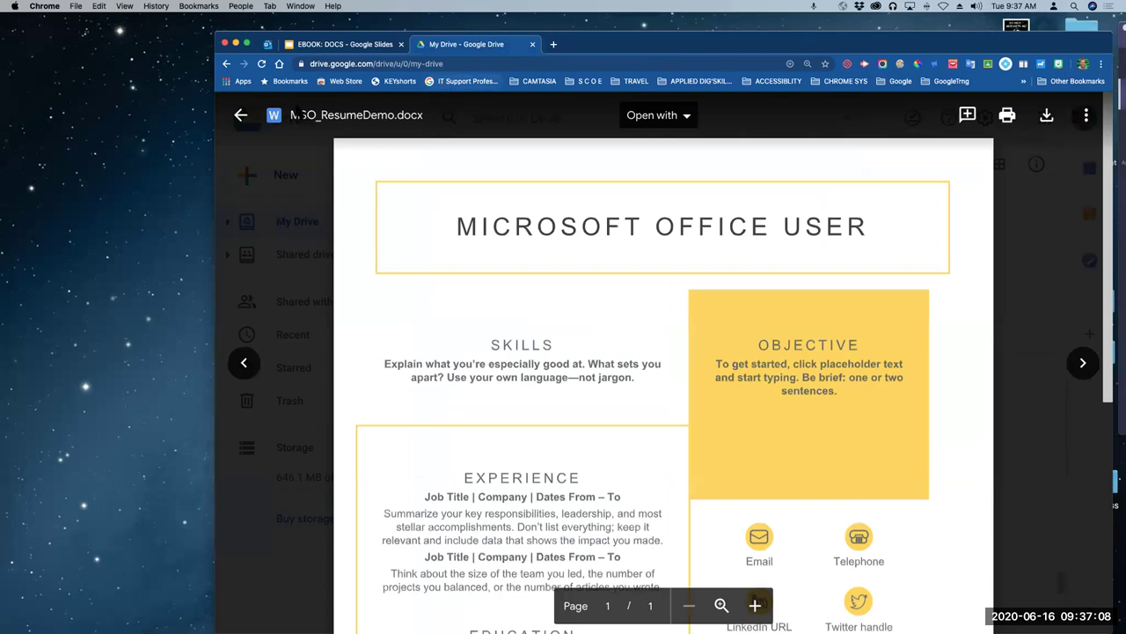
{"action": "left_click", "coordinate": [241, 115]}
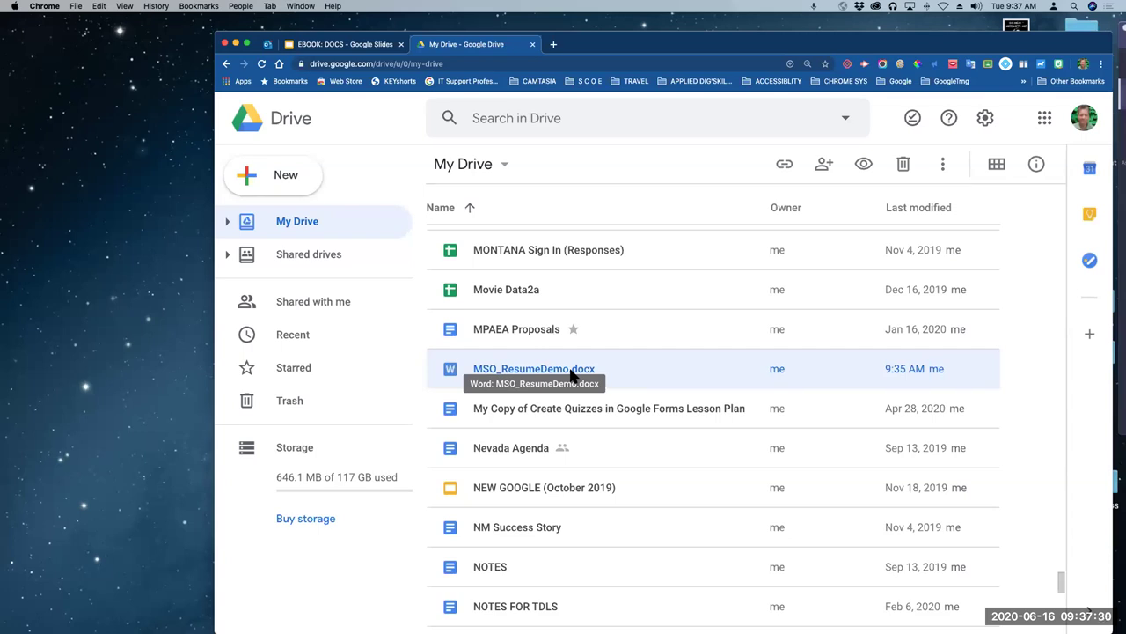
Step: Zoom out the Drive page to reveal File size, showing MSO_ResumeDemo.docx at 328 KB
{"action": "left_click", "coordinate": [571, 371]}
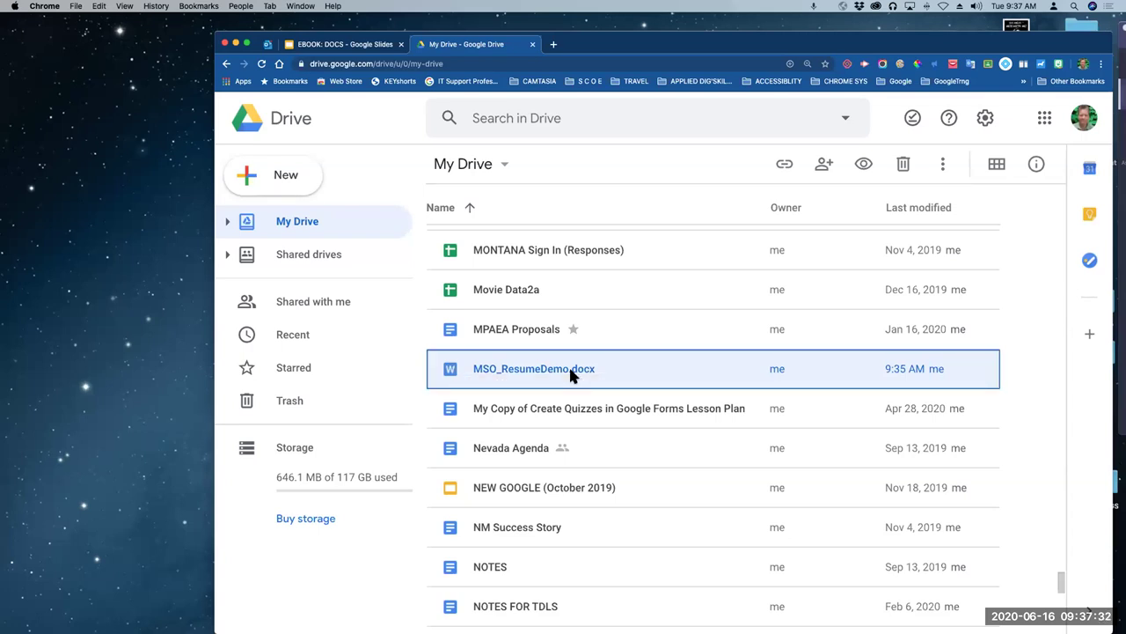
{"action": "key", "text": "super+0"}
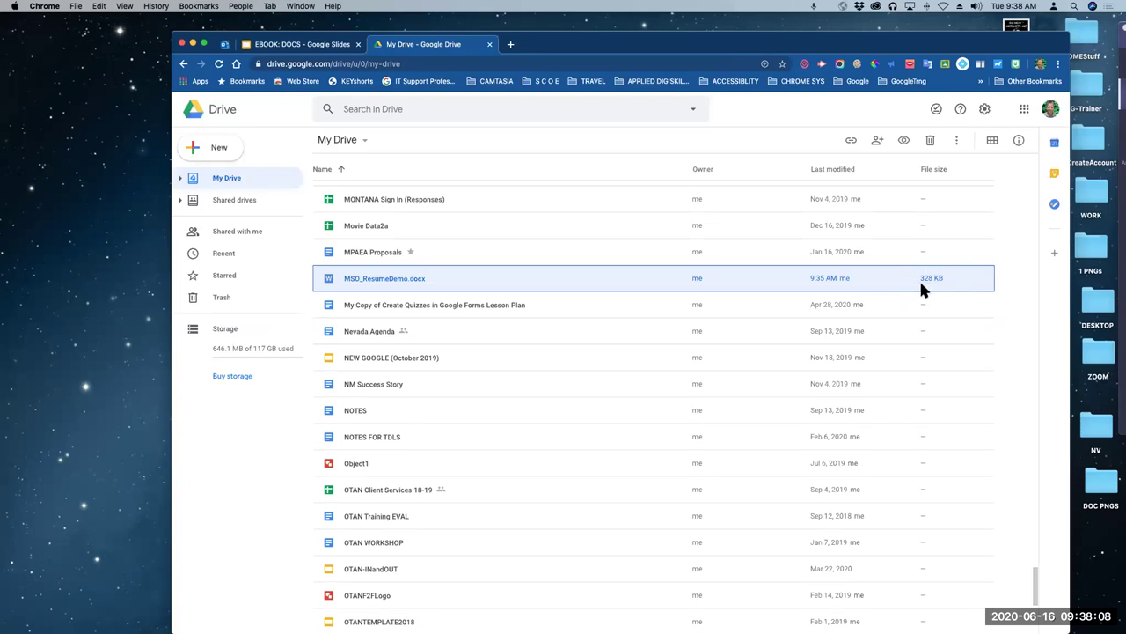
{"action": "mouse_move", "coordinate": [923, 280]}
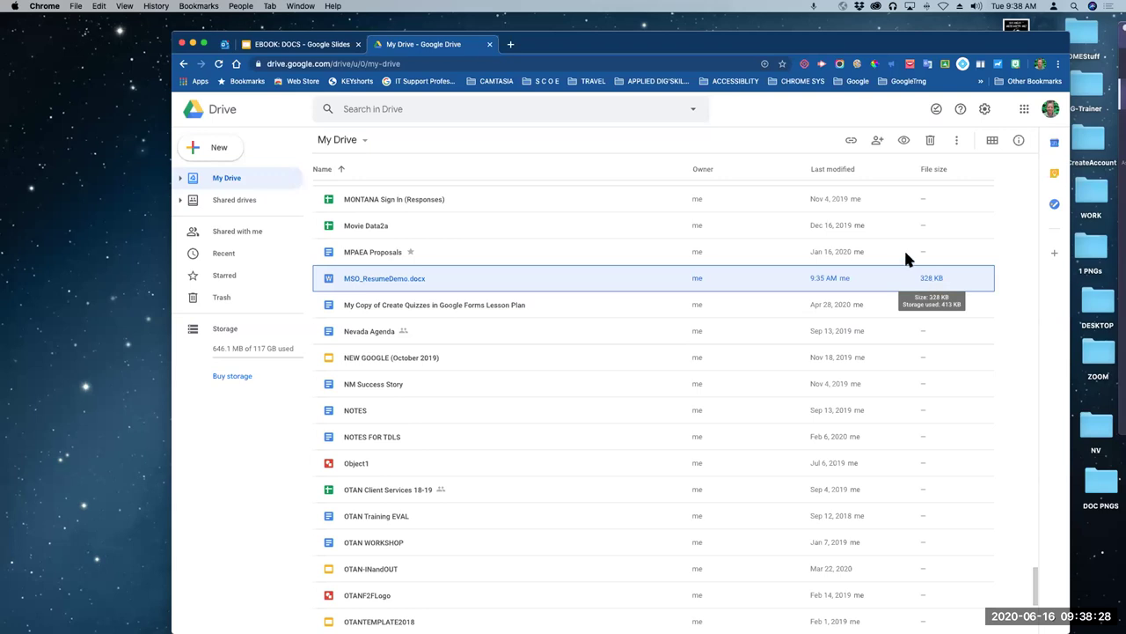
{"action": "left_click", "coordinate": [395, 254]}
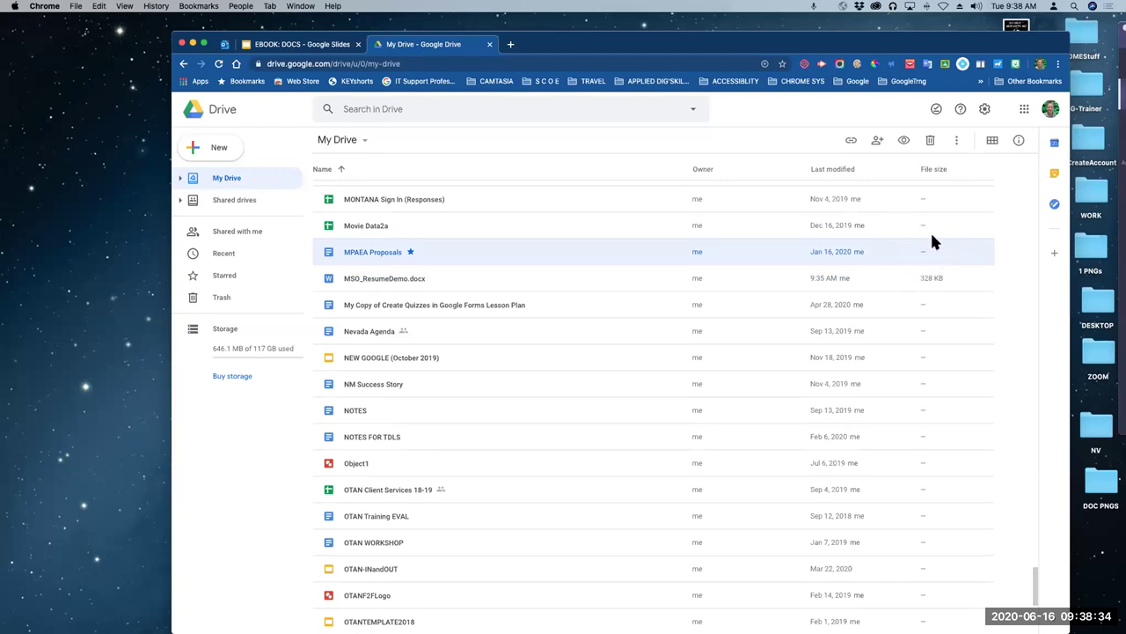
{"action": "mouse_move", "coordinate": [935, 275]}
Step: Narrow and reposition the Chrome window so the desktop OFFICE FILES folder shows alongside
{"action": "left_click_drag", "start_coordinate": [851, 46], "coordinate": [885, 33]}
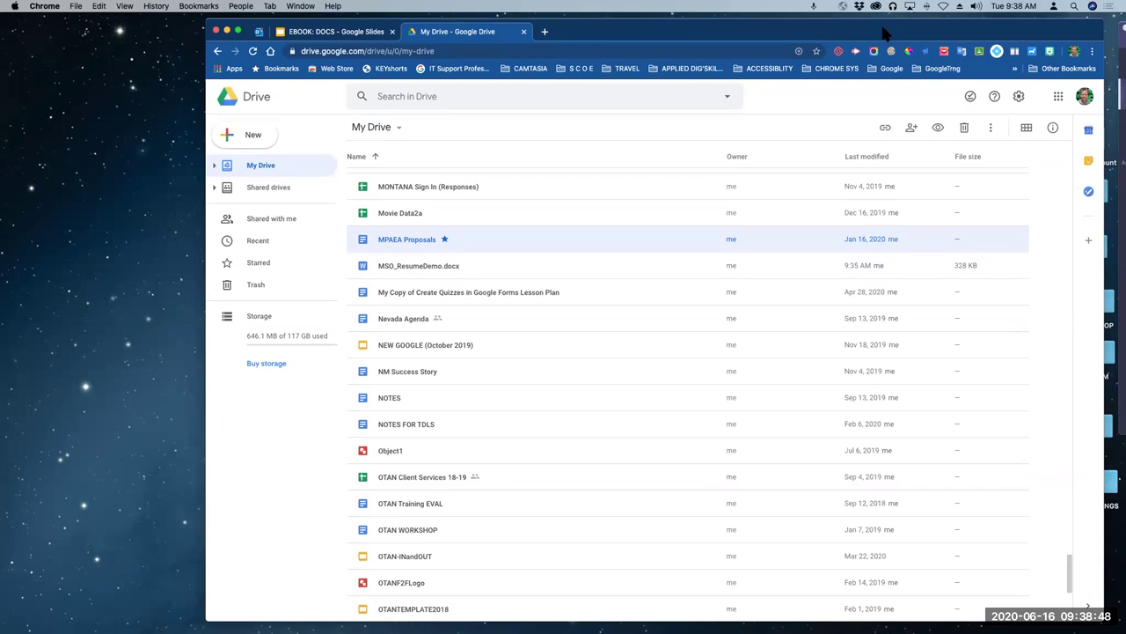
{"action": "left_click", "coordinate": [401, 271]}
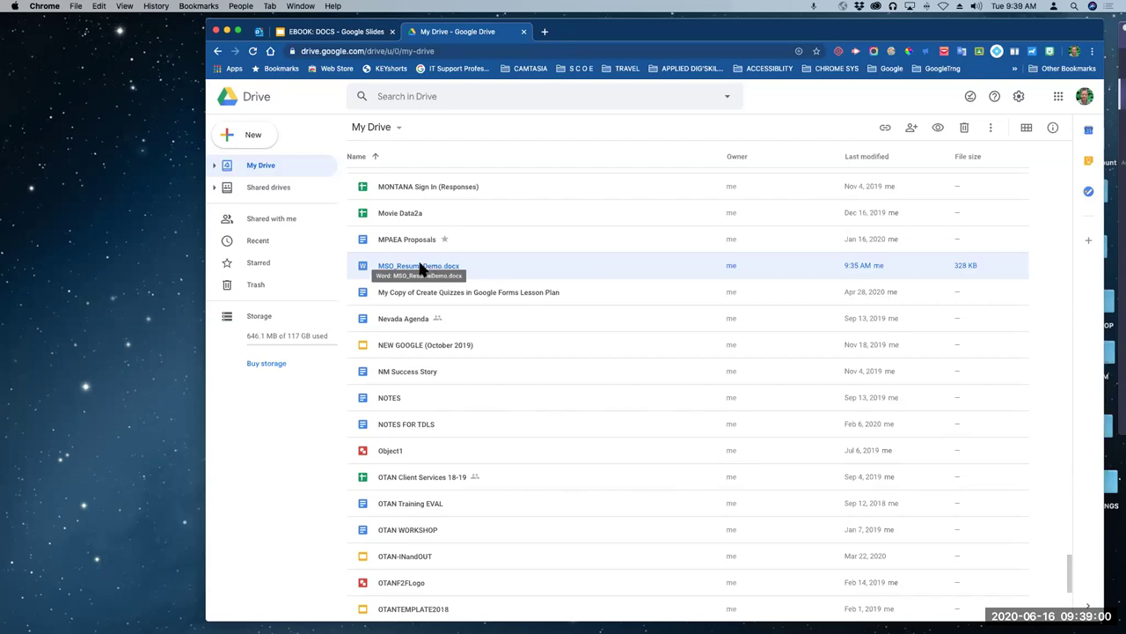
{"action": "left_click_drag", "start_coordinate": [733, 33], "coordinate": [743, 40]}
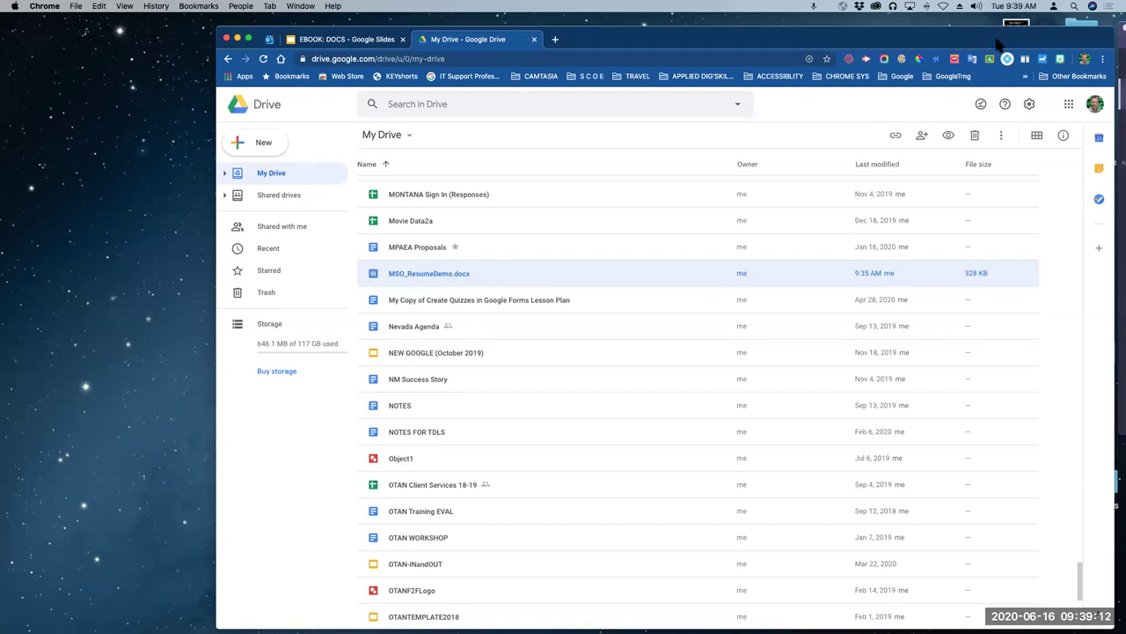
{"action": "left_click_drag", "start_coordinate": [1109, 39], "coordinate": [960, 48]}
{"action": "left_click_drag", "start_coordinate": [883, 50], "coordinate": [886, 37]}
{"action": "left_click_drag", "start_coordinate": [1018, 363], "coordinate": [1044, 338]}
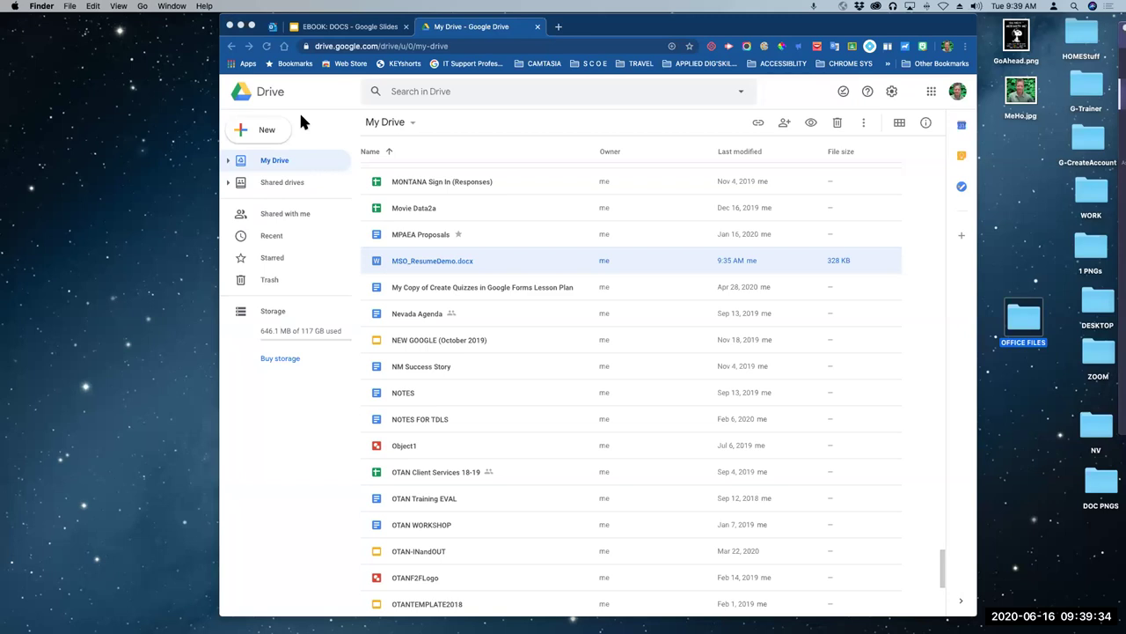
{"action": "double_click", "coordinate": [1023, 322]}
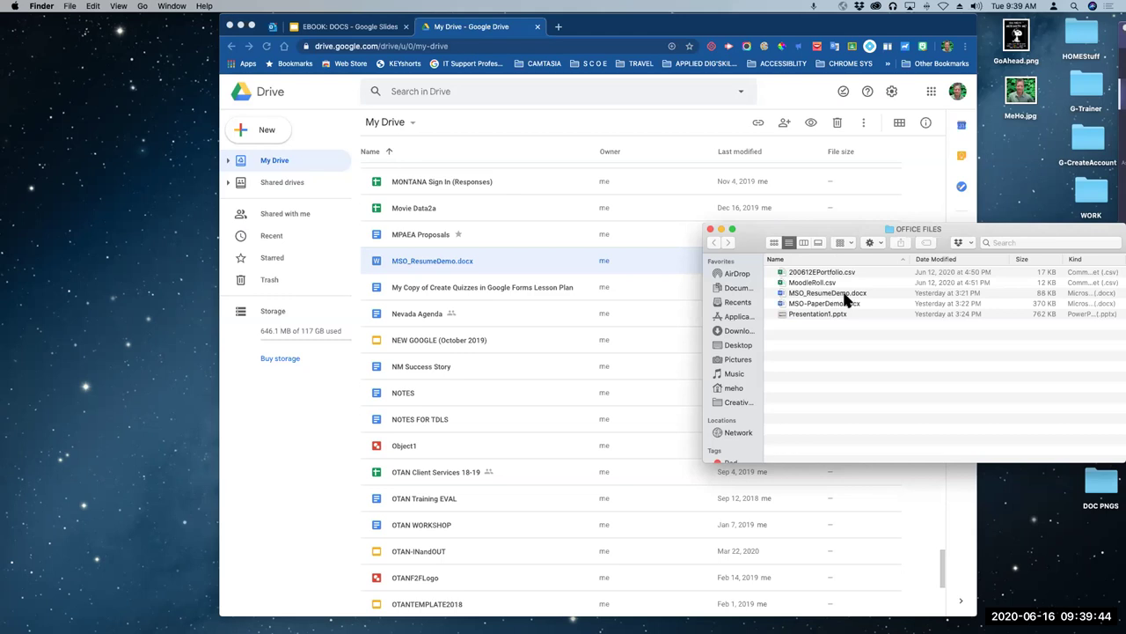
{"action": "left_click", "coordinate": [710, 229]}
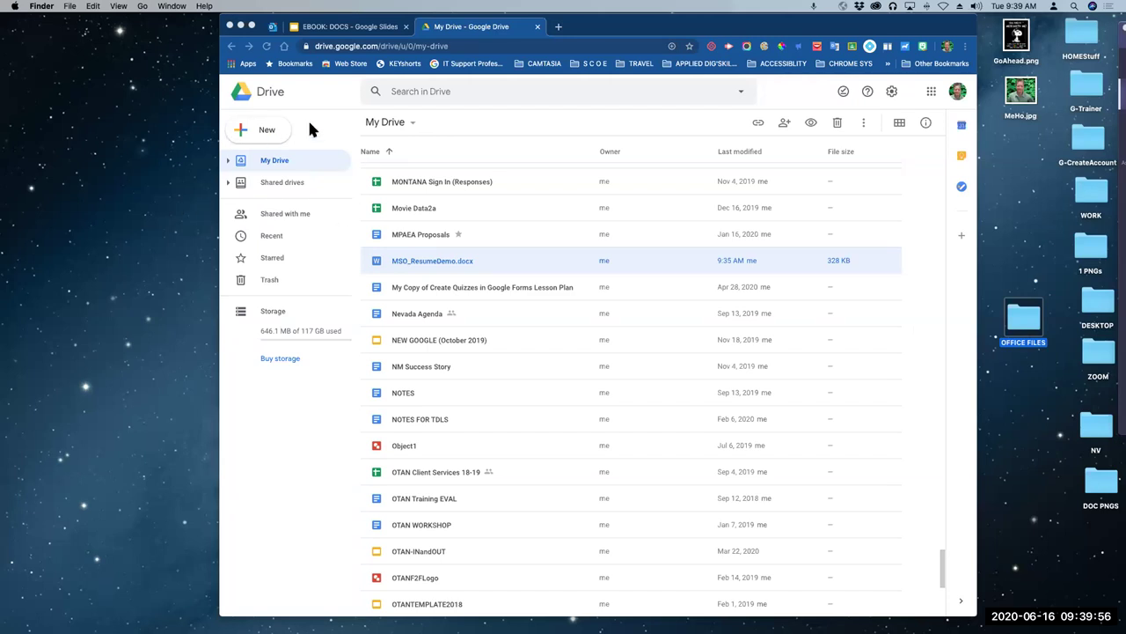
{"action": "left_click", "coordinate": [264, 132]}
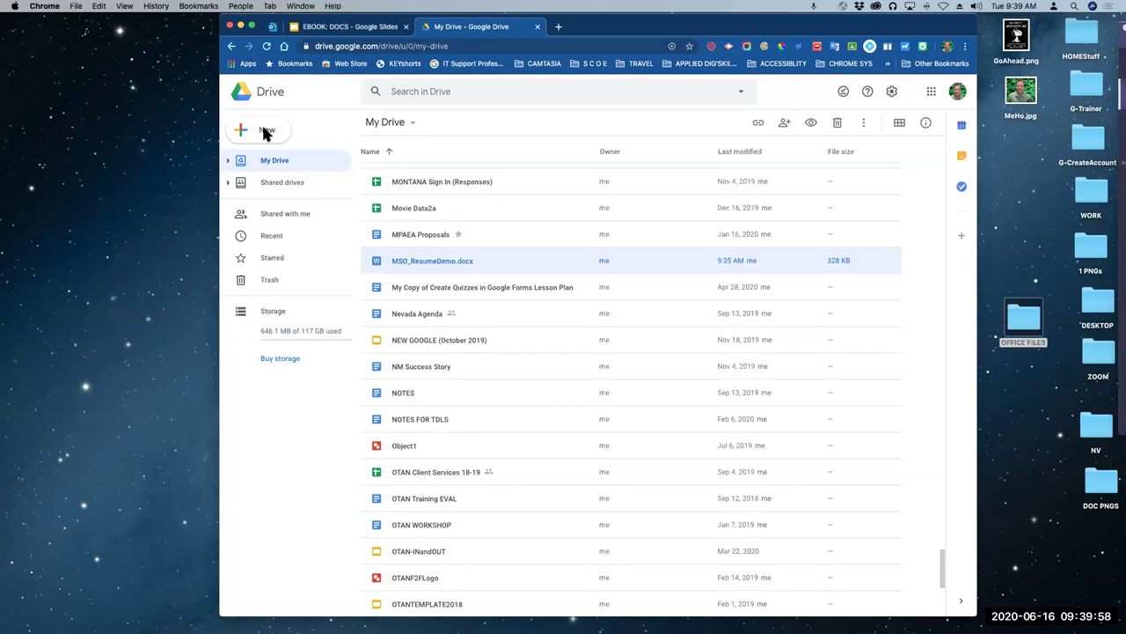
{"action": "left_click", "coordinate": [264, 132]}
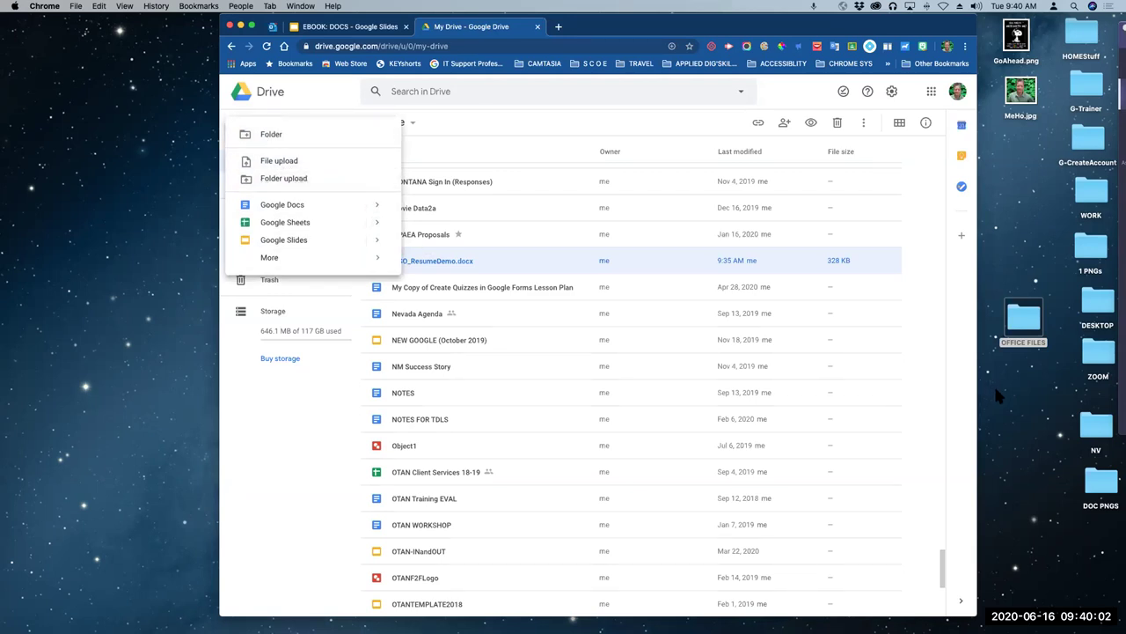
{"action": "left_click", "coordinate": [1016, 411]}
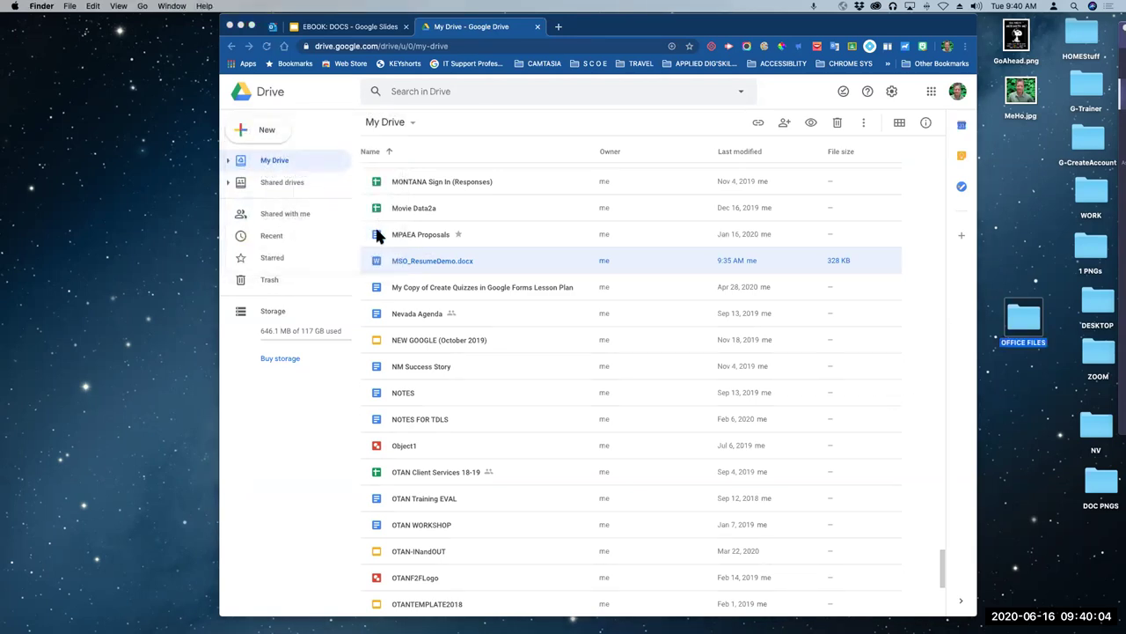
Step: Drag the OFFICE FILES desktop folder into My Drive, uploading all 6 files
{"action": "double_click", "coordinate": [1017, 323]}
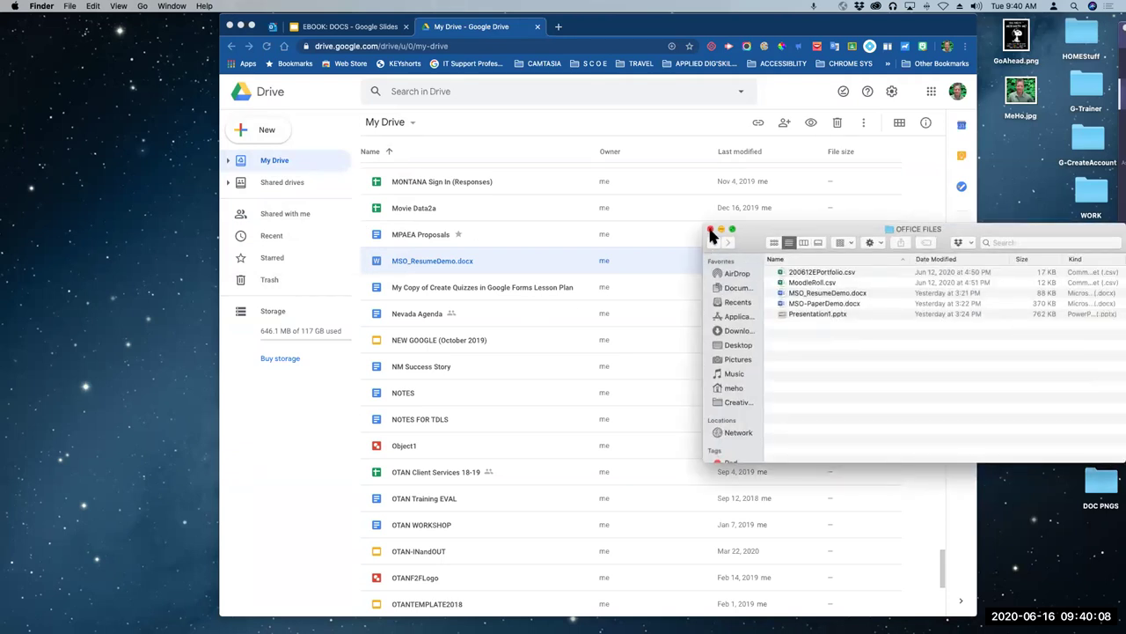
{"action": "left_click", "coordinate": [710, 230]}
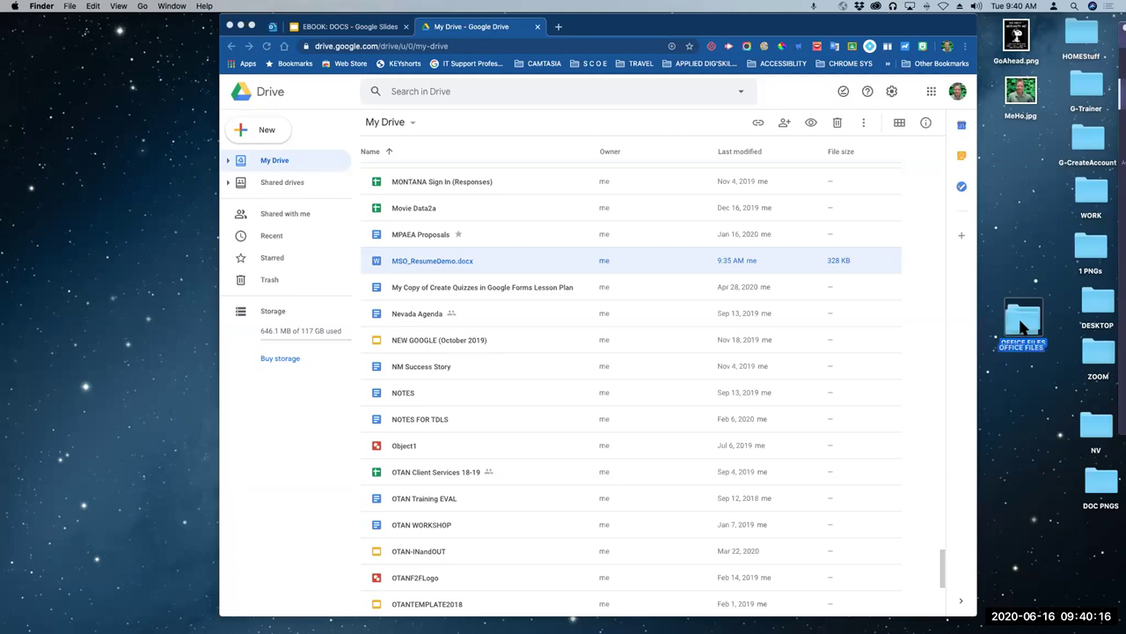
{"action": "left_click_drag", "start_coordinate": [1023, 324], "coordinate": [545, 380]}
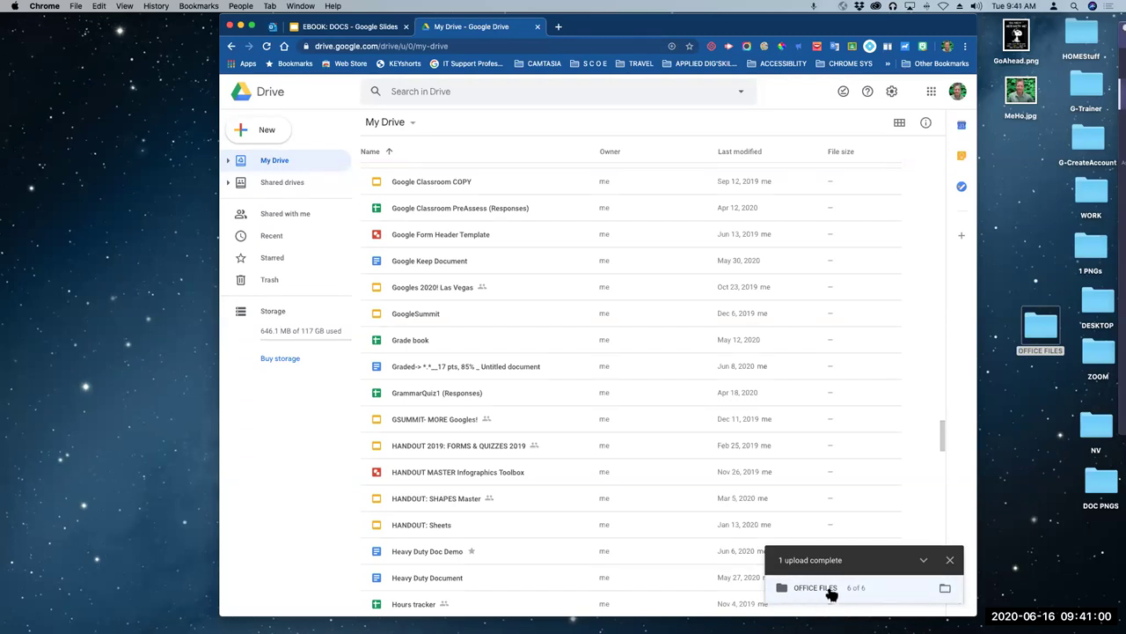
Step: Open the uploaded OFFICE FILES folder in Drive and compare it with the local folder
{"action": "left_click", "coordinate": [944, 588]}
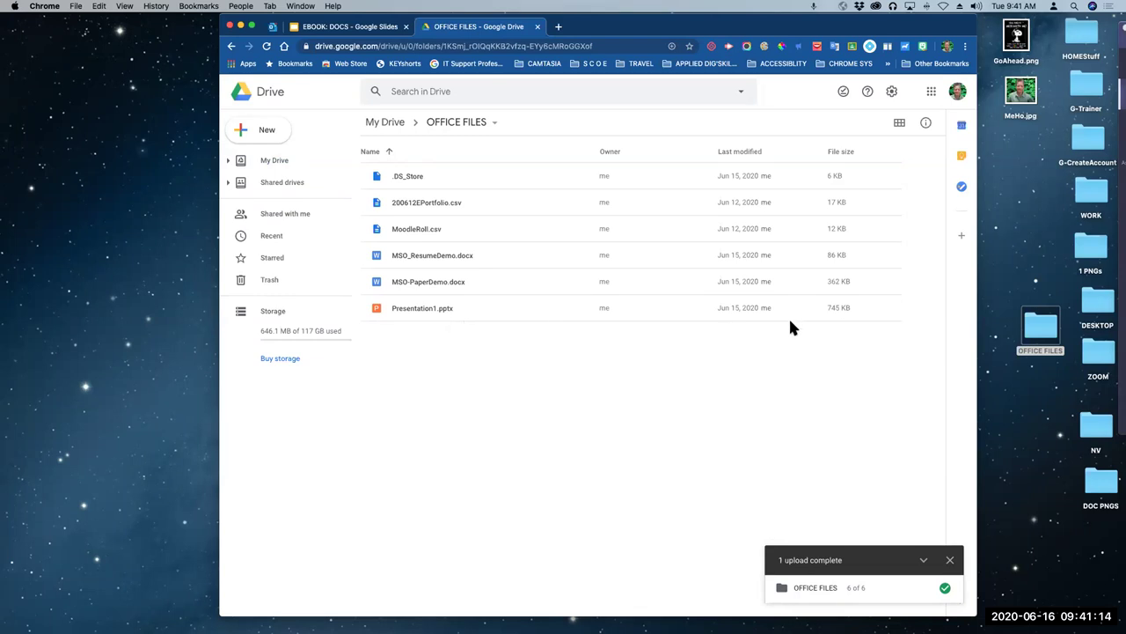
{"action": "double_click", "coordinate": [1039, 327]}
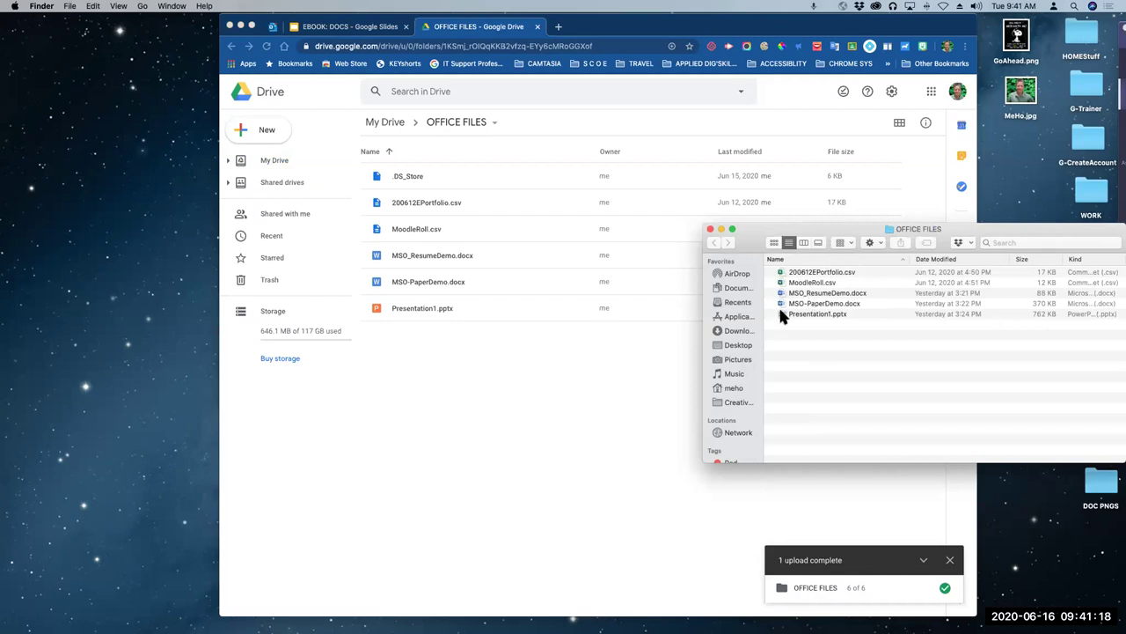
{"action": "left_click", "coordinate": [710, 229]}
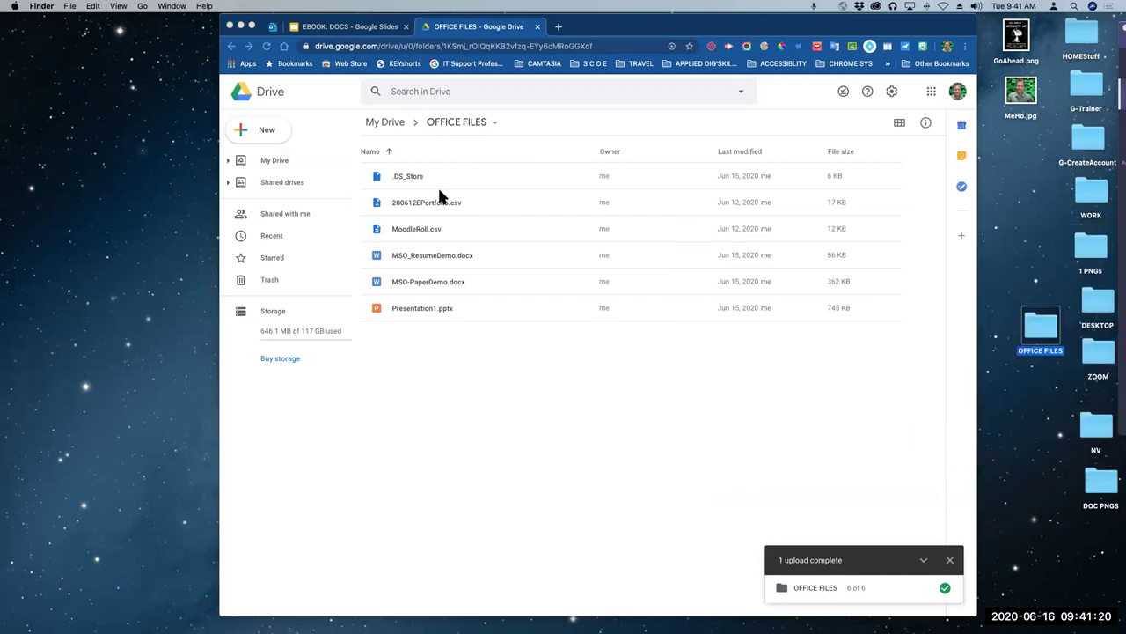
{"action": "left_click", "coordinate": [516, 183]}
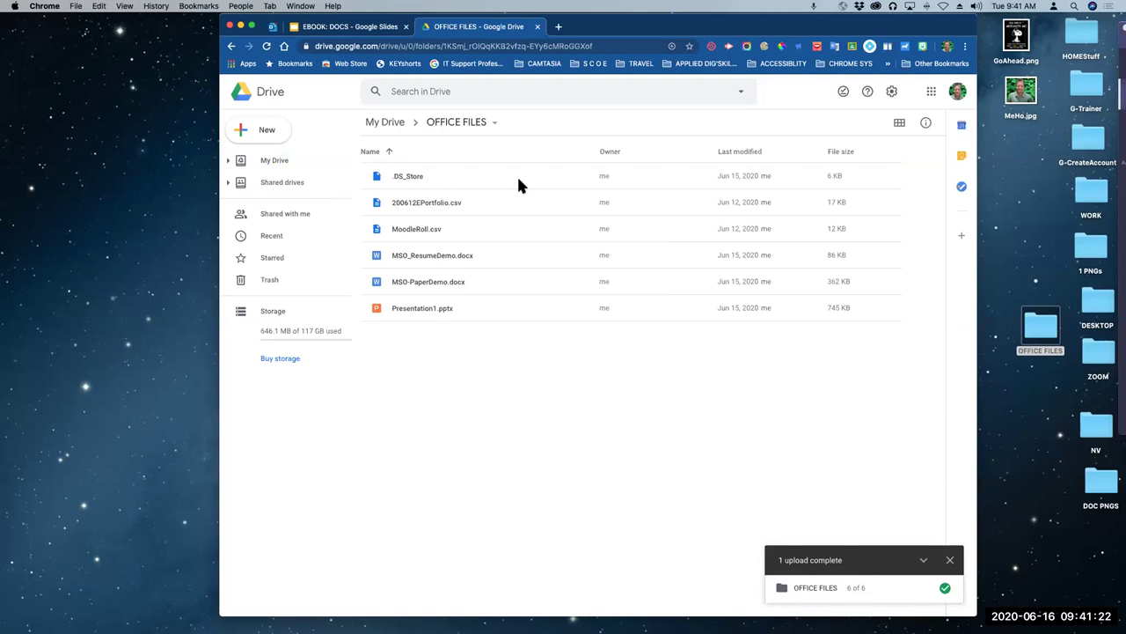
Step: Trash .DS_Store from the Drive OFFICE FILES folder, then select Presentation1.pptx
{"action": "left_click", "coordinate": [417, 177]}
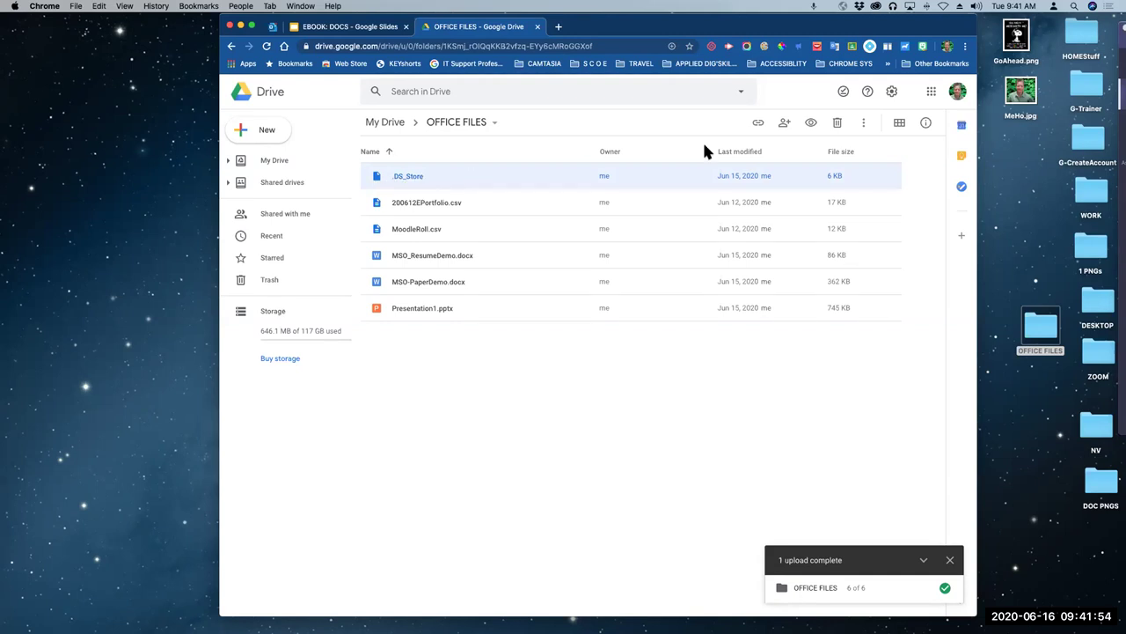
{"action": "left_click", "coordinate": [837, 123]}
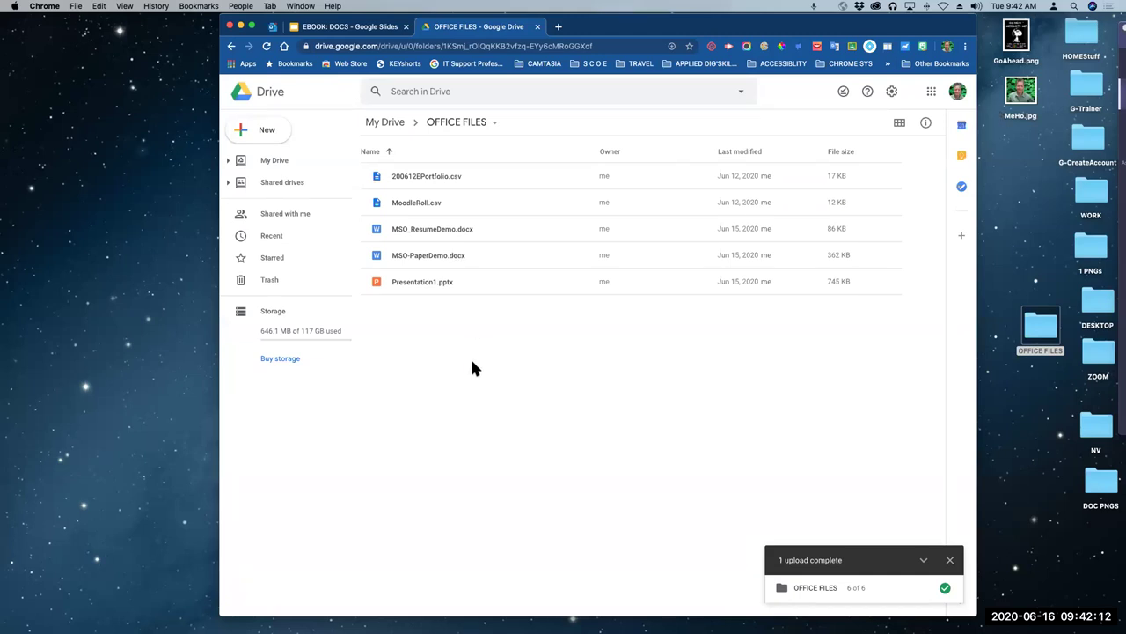
{"action": "left_click", "coordinate": [418, 287]}
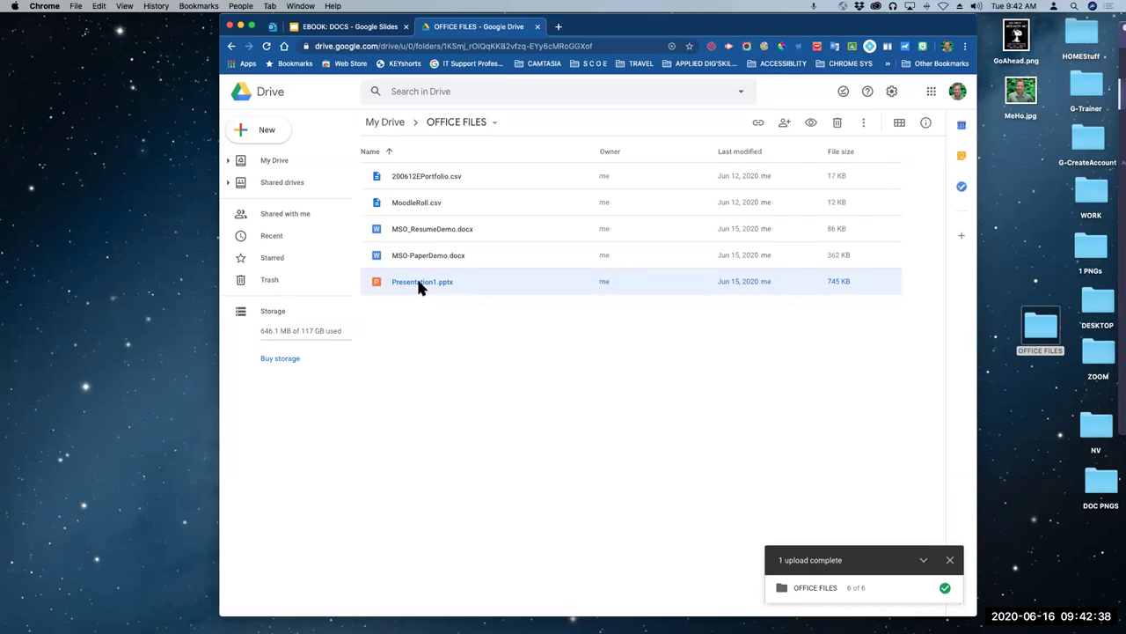
Step: Select Presentation1.pptx and open its Share dialog from the toolbar
{"action": "right_click", "coordinate": [419, 288]}
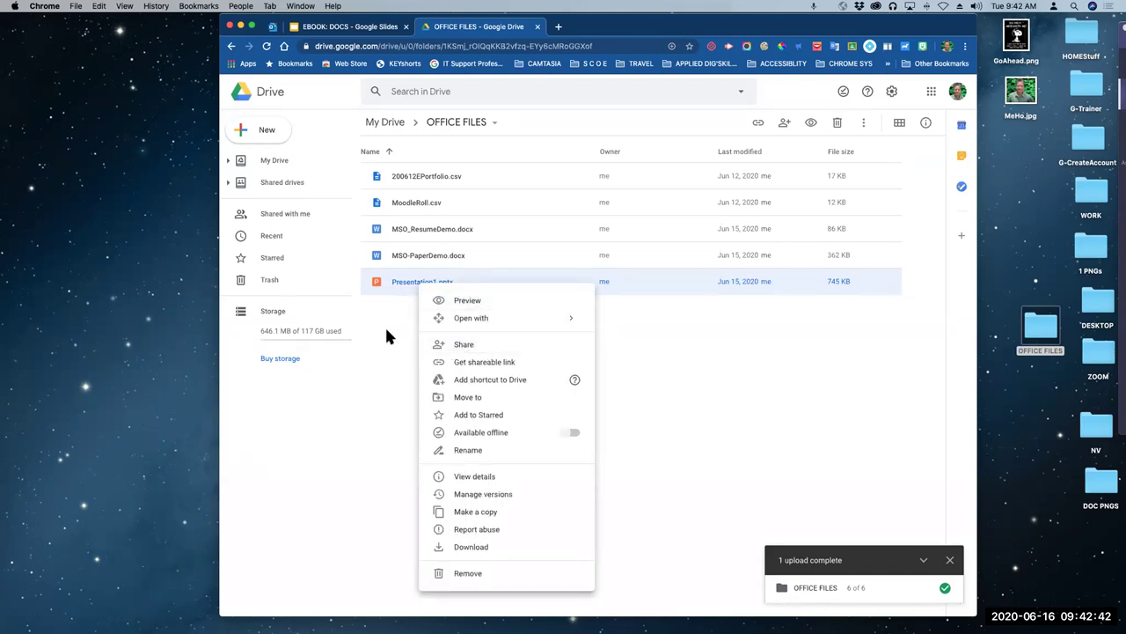
{"action": "left_click", "coordinate": [387, 324]}
{"action": "left_click", "coordinate": [420, 281]}
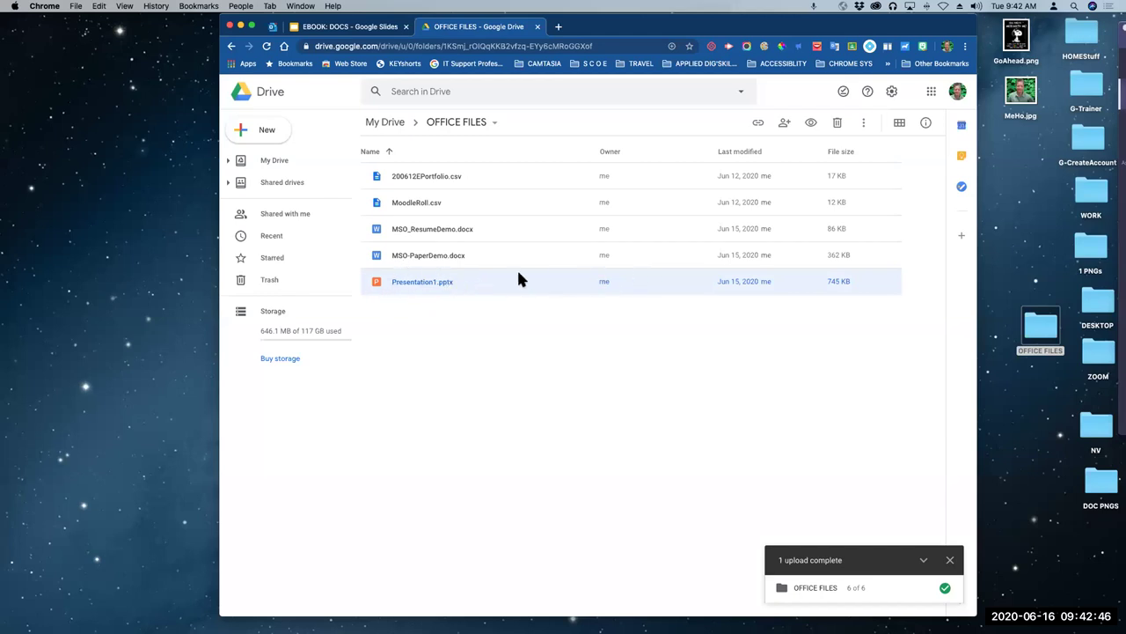
{"action": "left_click", "coordinate": [785, 123]}
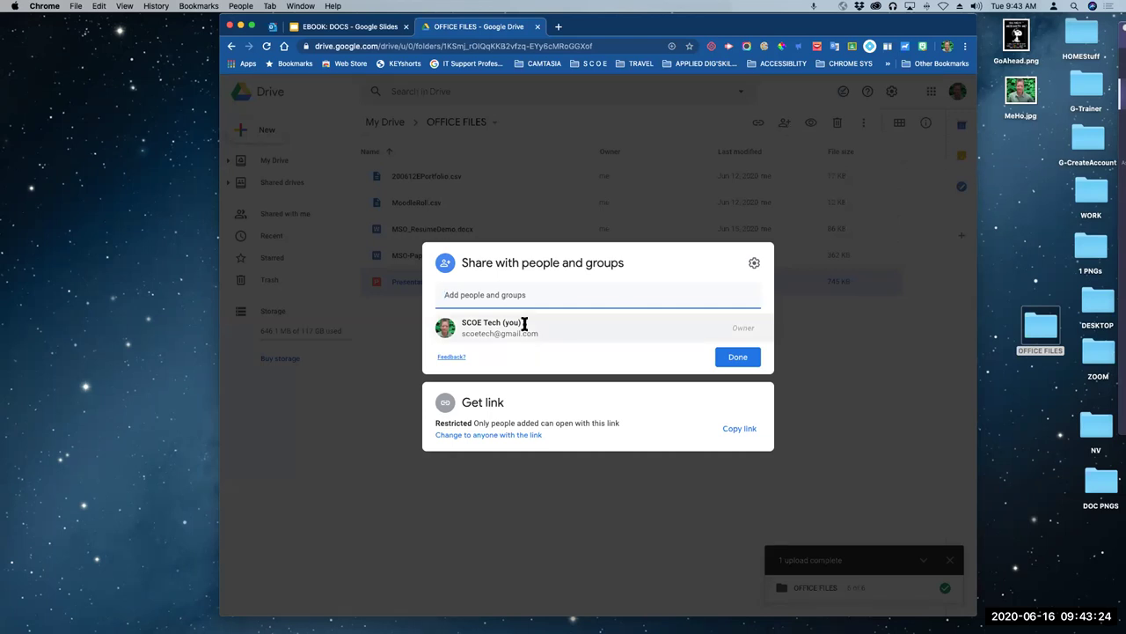
Step: Add the suggested colleague as a recipient, keeping Editor access
{"action": "left_click", "coordinate": [516, 296]}
{"action": "type", "text": "mh"}
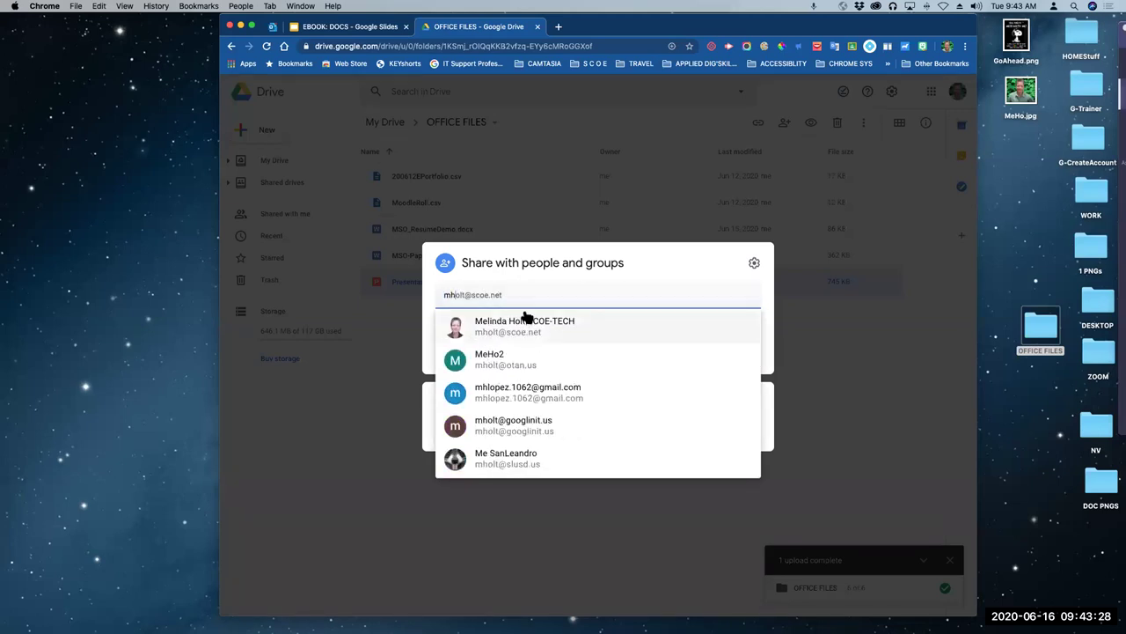
{"action": "left_click", "coordinate": [525, 321]}
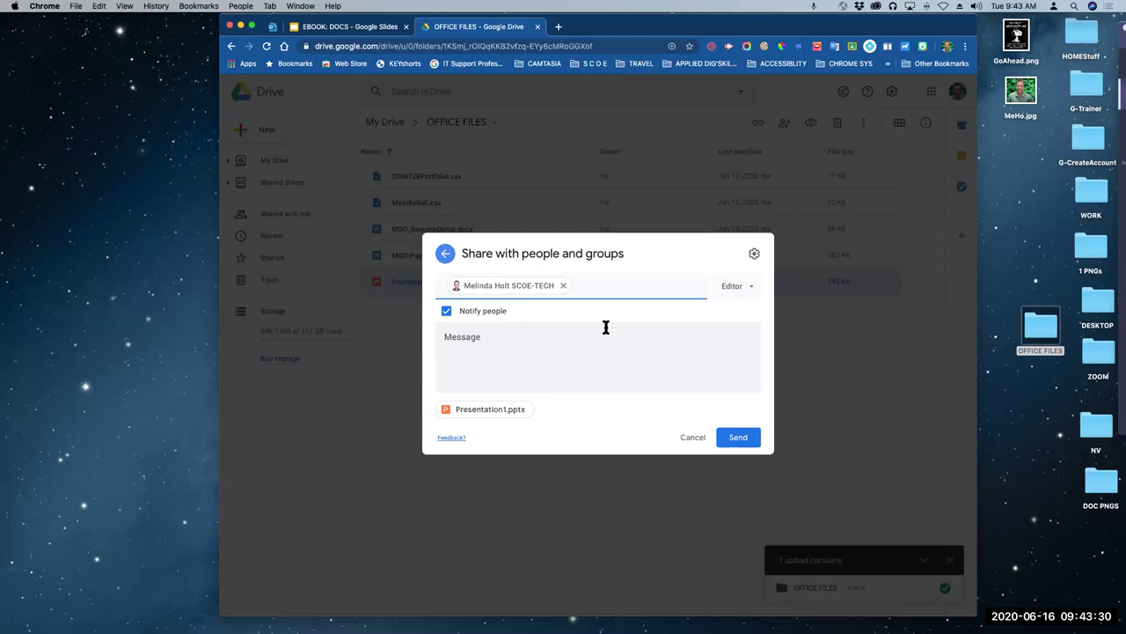
{"action": "left_click", "coordinate": [748, 288]}
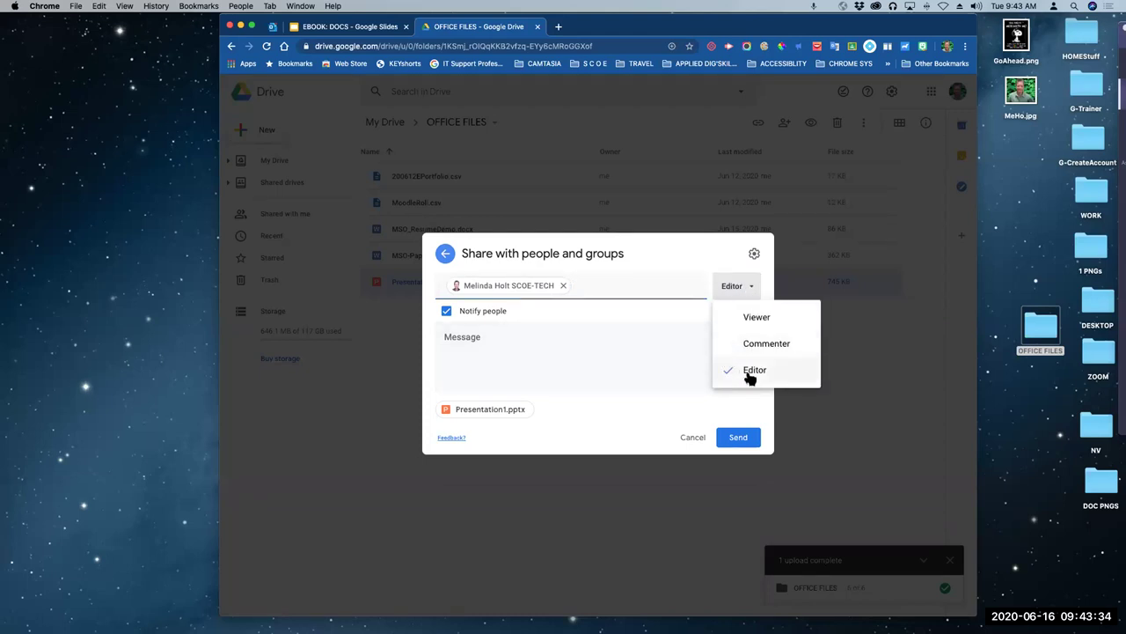
{"action": "left_click", "coordinate": [681, 264]}
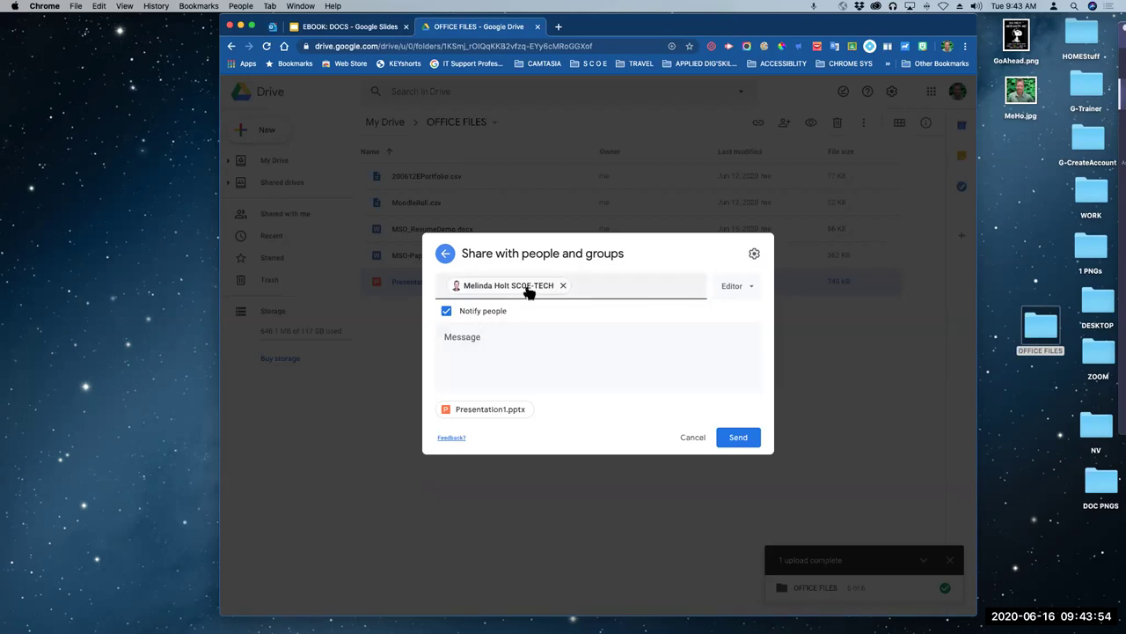
Step: Write the message "here's the ppt" and review the share-with-people settings
{"action": "left_click", "coordinate": [477, 348]}
{"action": "type", "text": "here's the doc"}
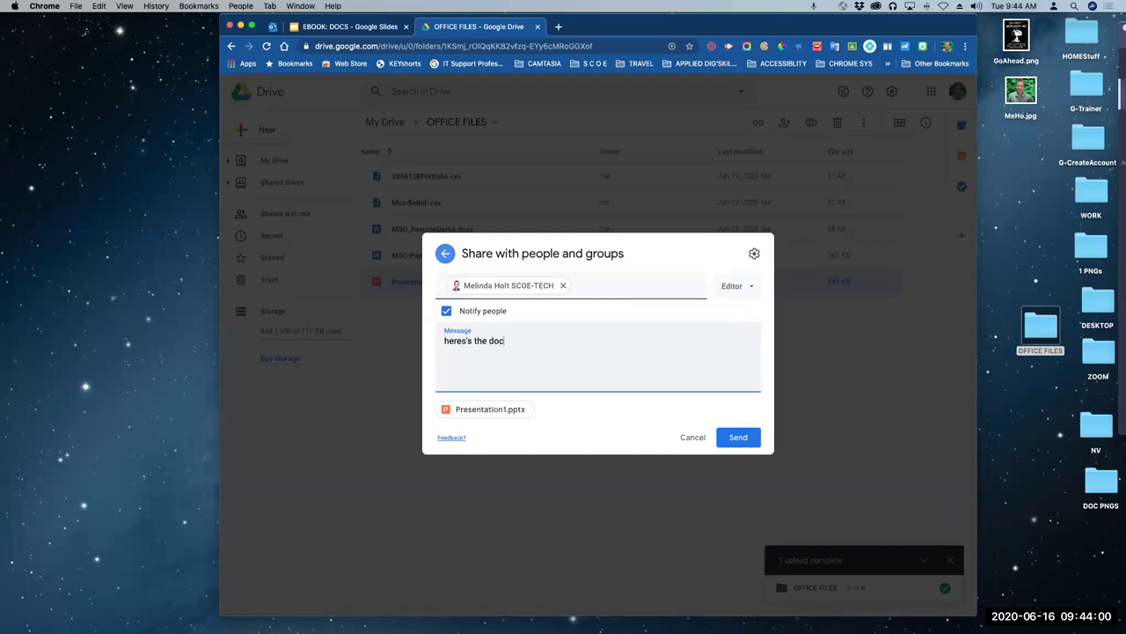
{"action": "left_click_drag", "start_coordinate": [489, 340], "coordinate": [518, 342]}
{"action": "type", "text": "ppt"}
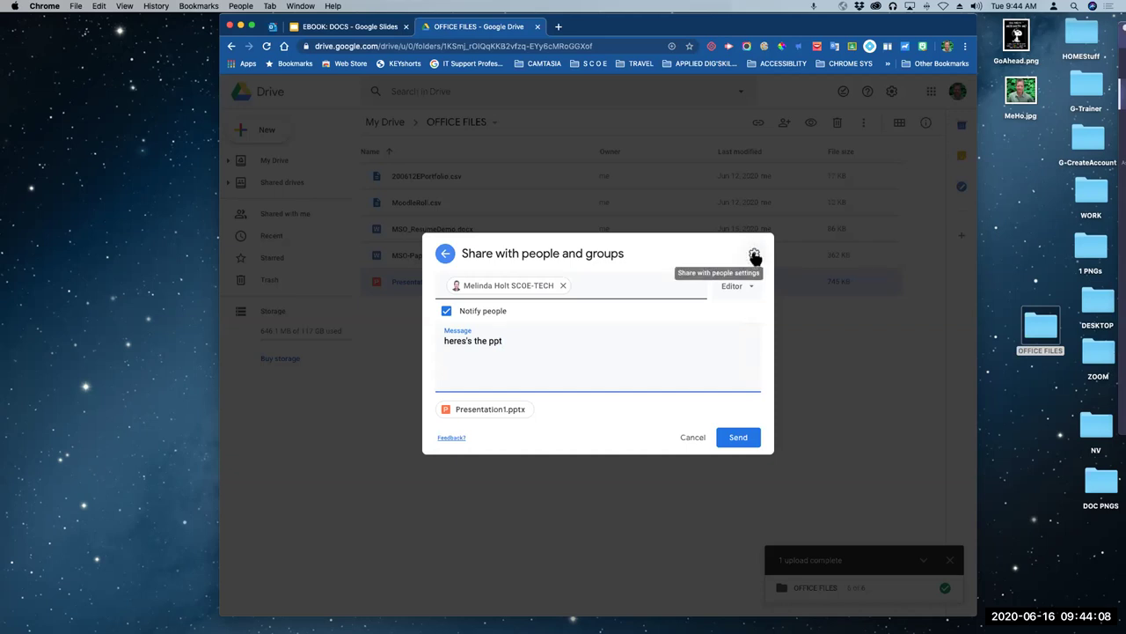
{"action": "left_click", "coordinate": [754, 255]}
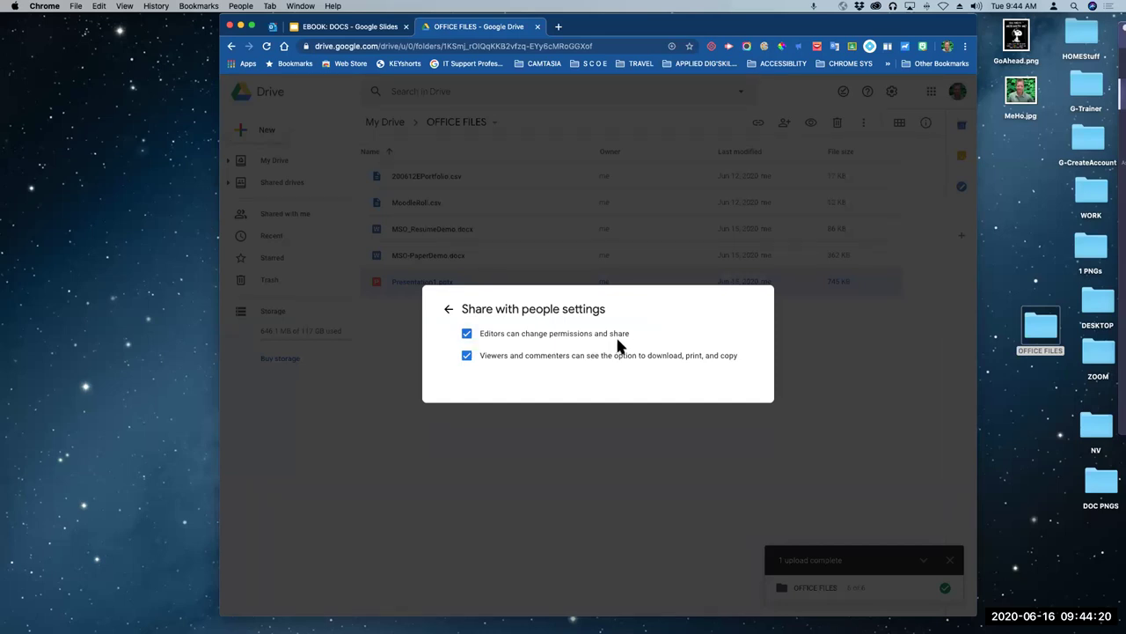
{"action": "left_click", "coordinate": [448, 308]}
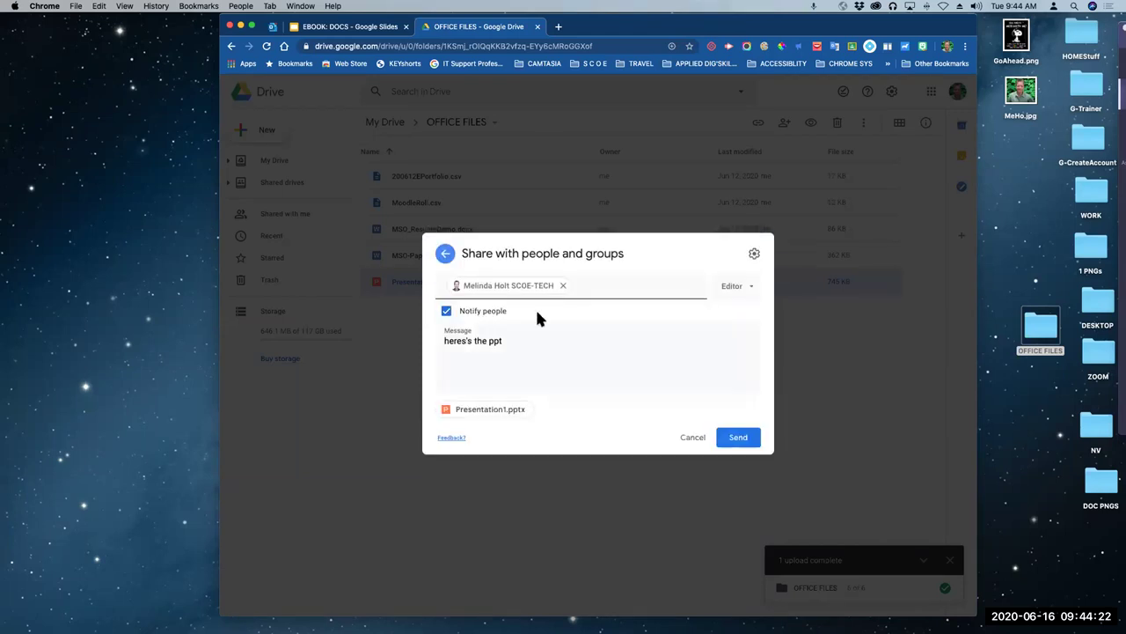
{"action": "left_click", "coordinate": [576, 356]}
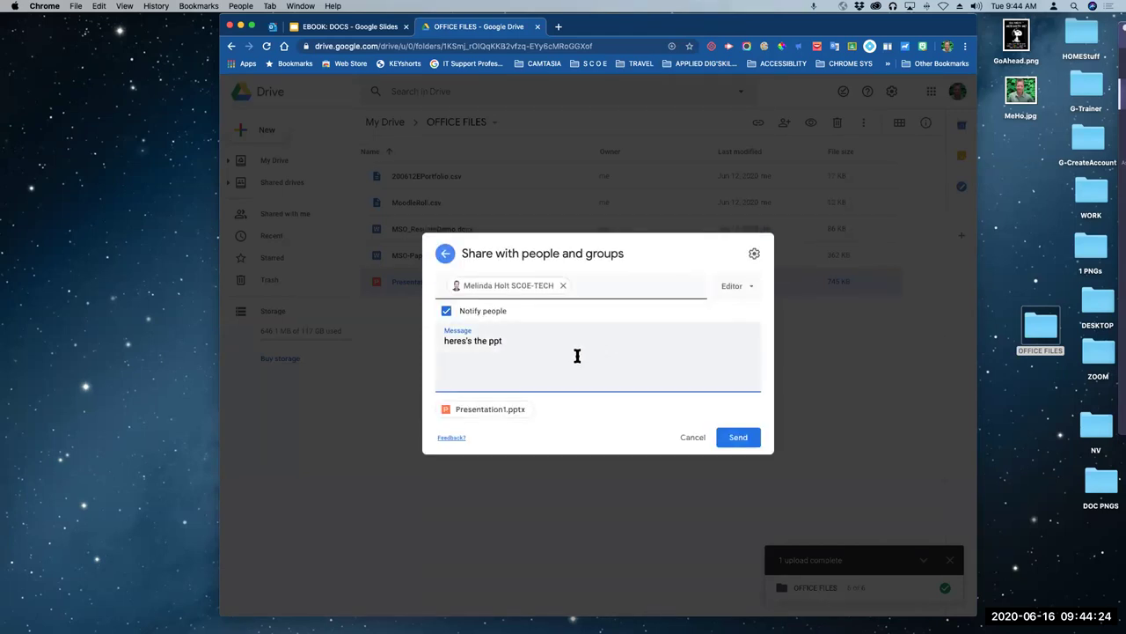
Step: Send the Editor invitation for Presentation1.pptx with its message
{"action": "left_click", "coordinate": [736, 439]}
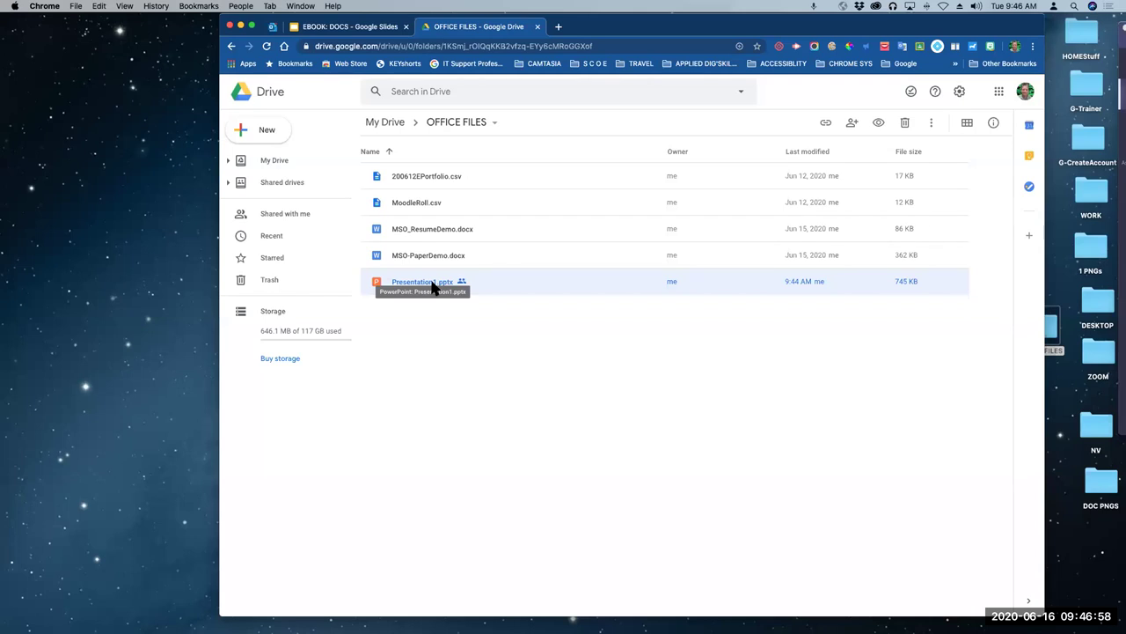
Step: Reopen sharing for Presentation1.pptx and check the share-with-people settings
{"action": "left_click", "coordinate": [854, 123]}
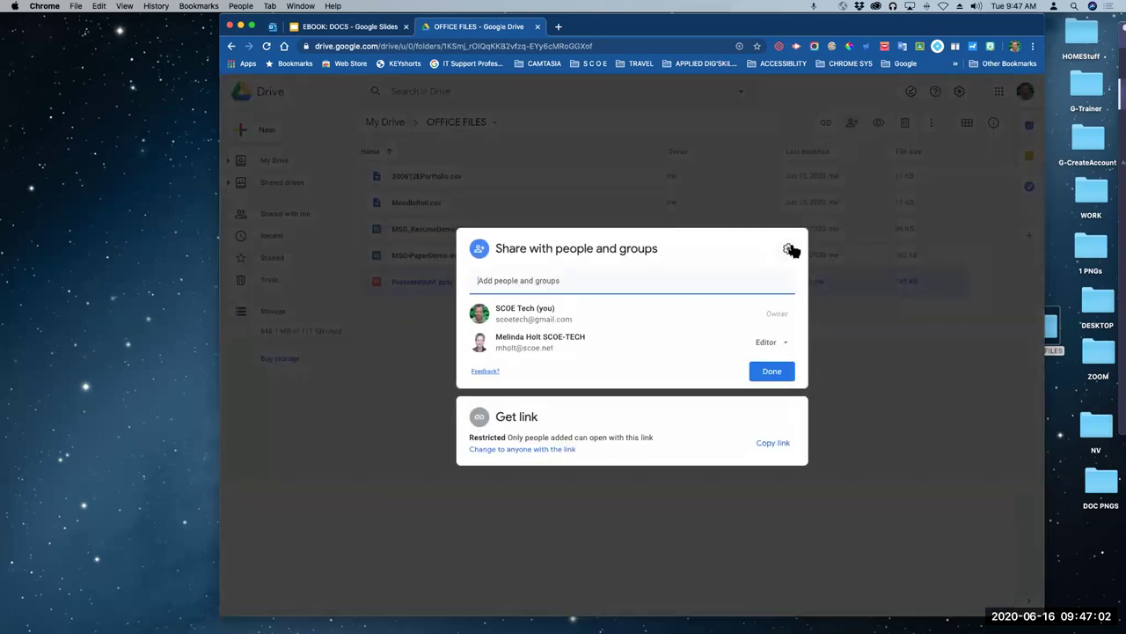
{"action": "left_click", "coordinate": [787, 249]}
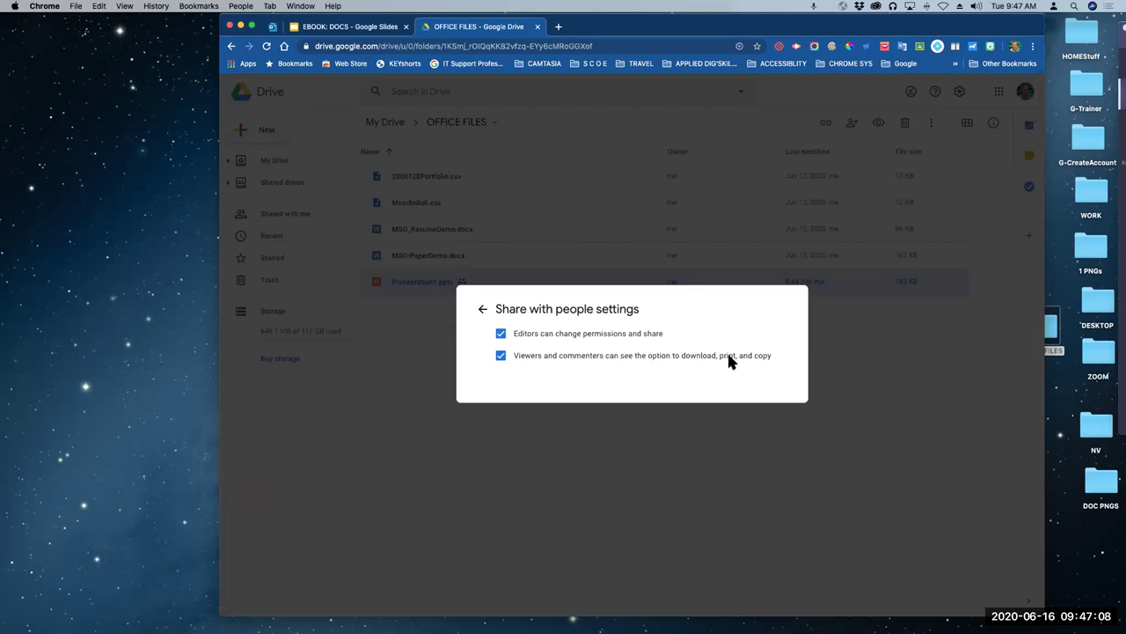
{"action": "left_click", "coordinate": [483, 309]}
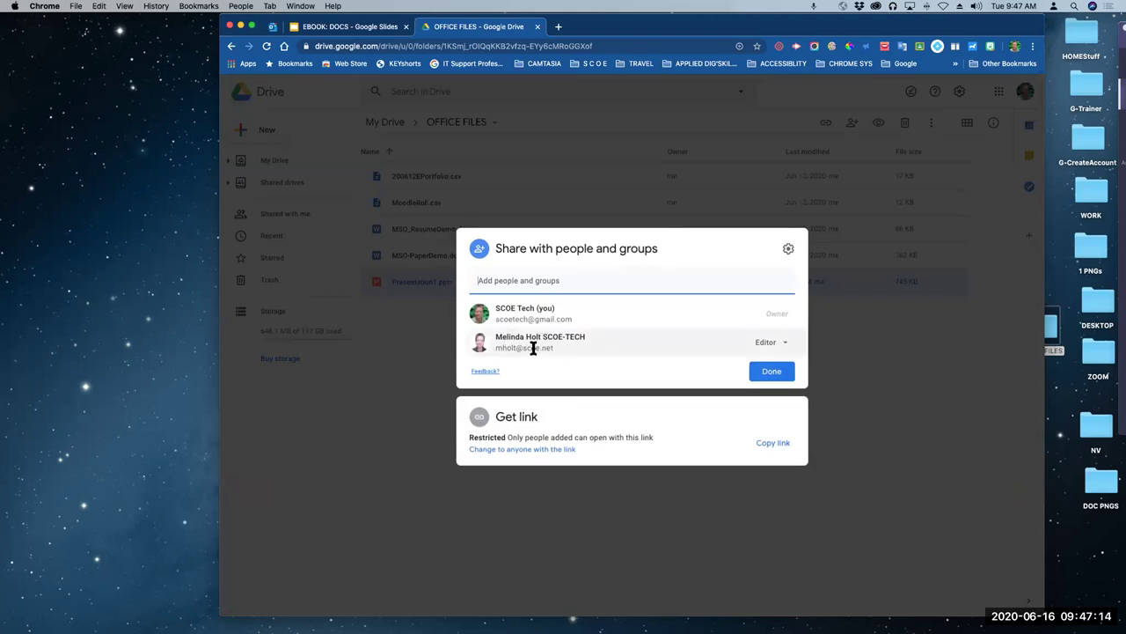
Step: Leave the colleague's role at Editor and close the panel with Done
{"action": "mouse_move", "coordinate": [534, 347]}
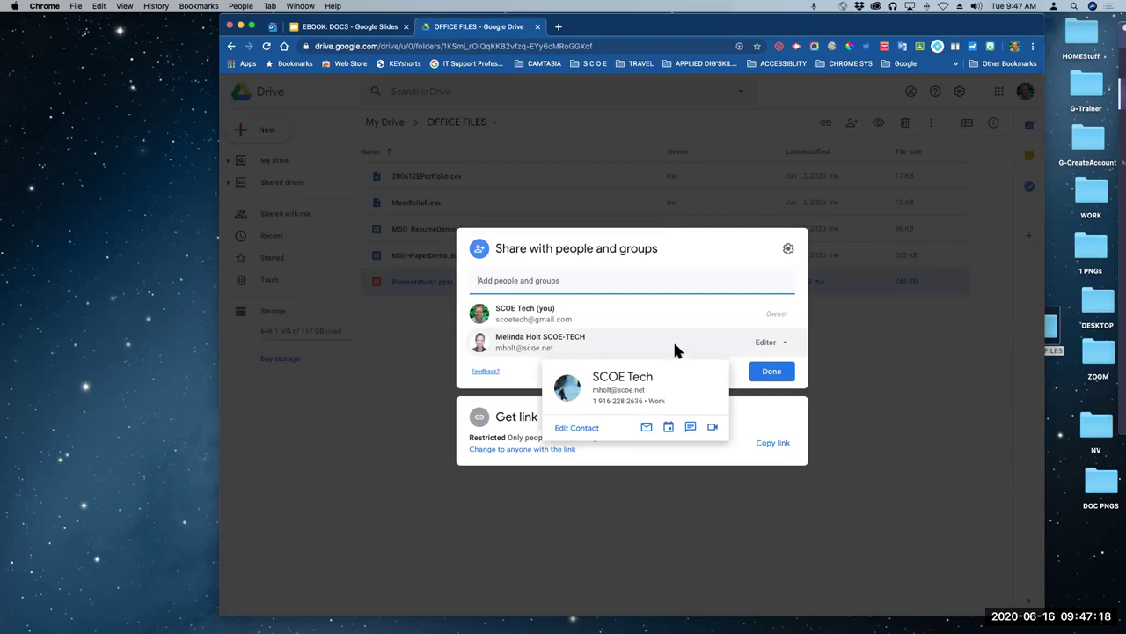
{"action": "left_click", "coordinate": [786, 345]}
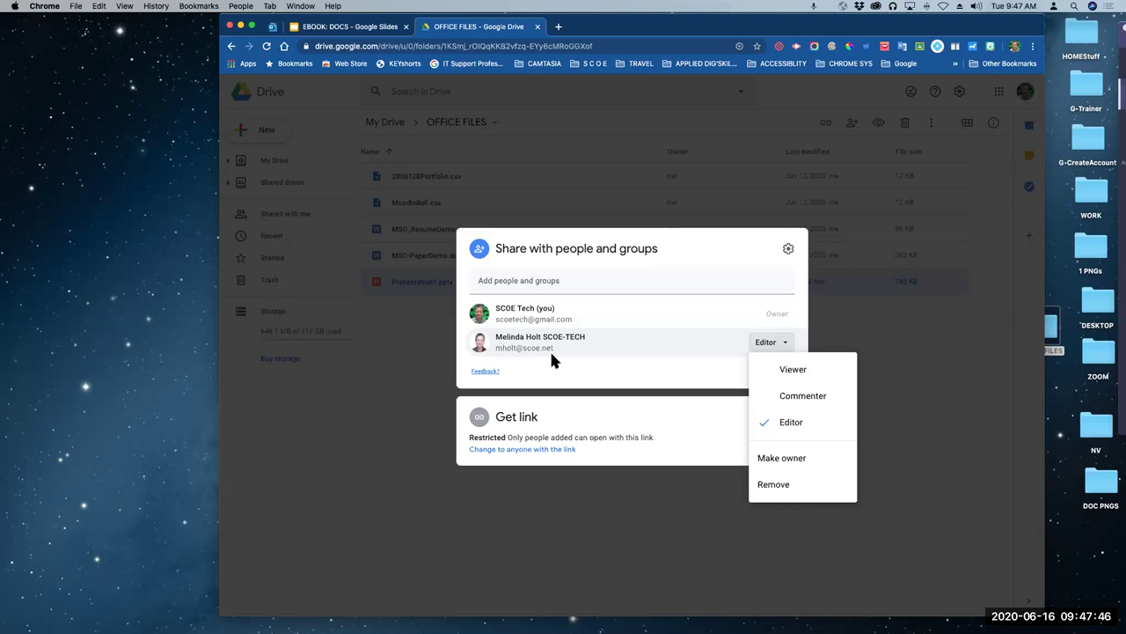
{"action": "left_click", "coordinate": [532, 313]}
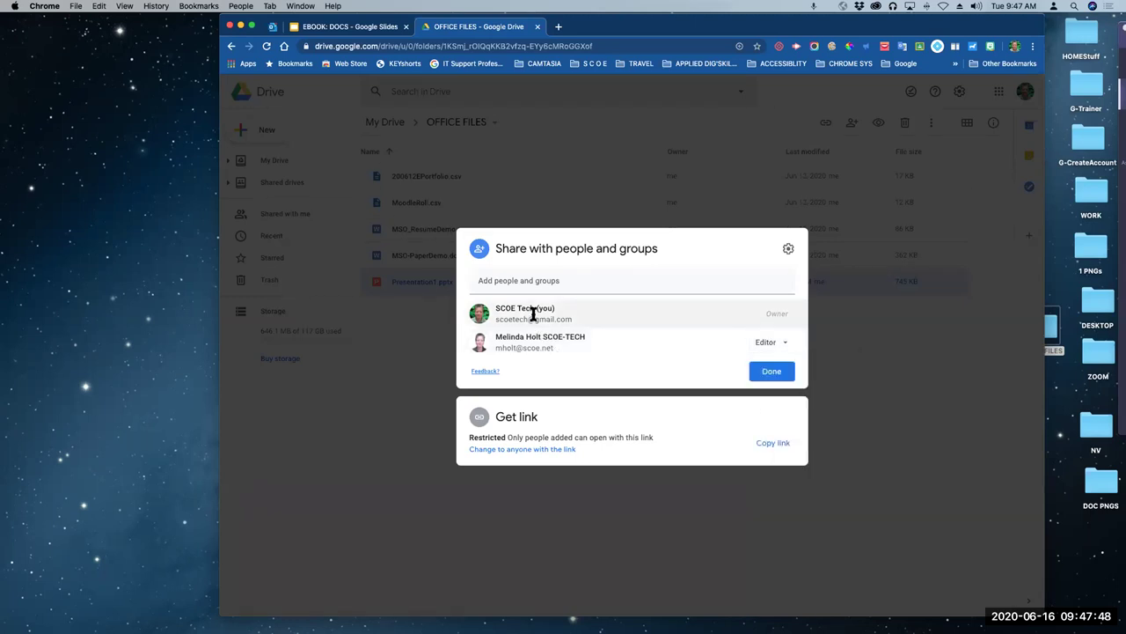
{"action": "mouse_move", "coordinate": [533, 315]}
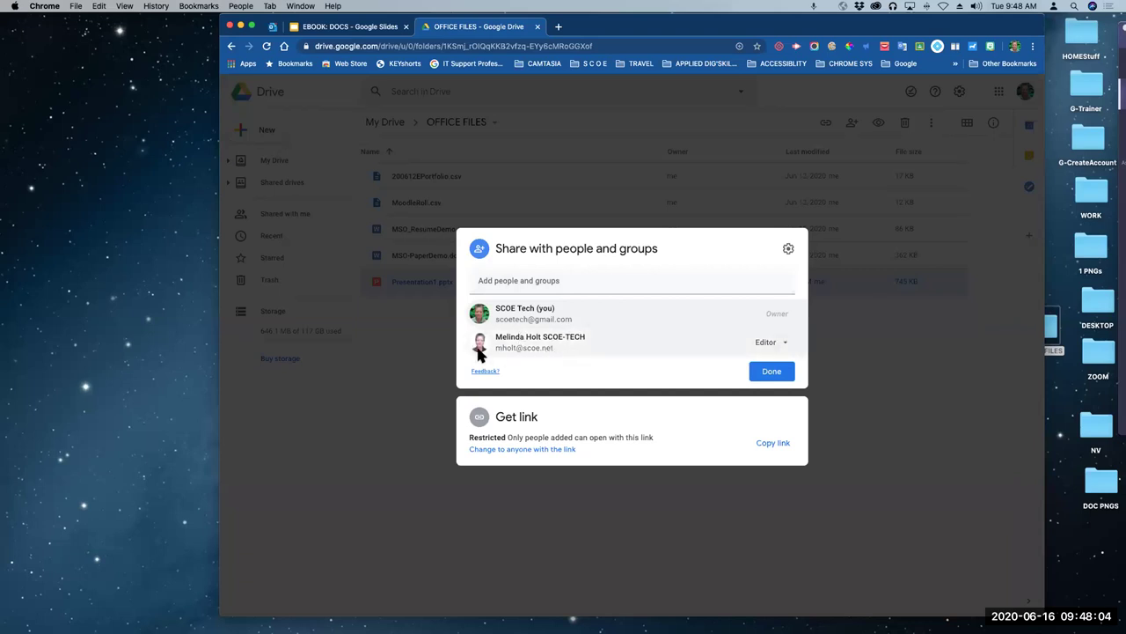
{"action": "left_click", "coordinate": [770, 343]}
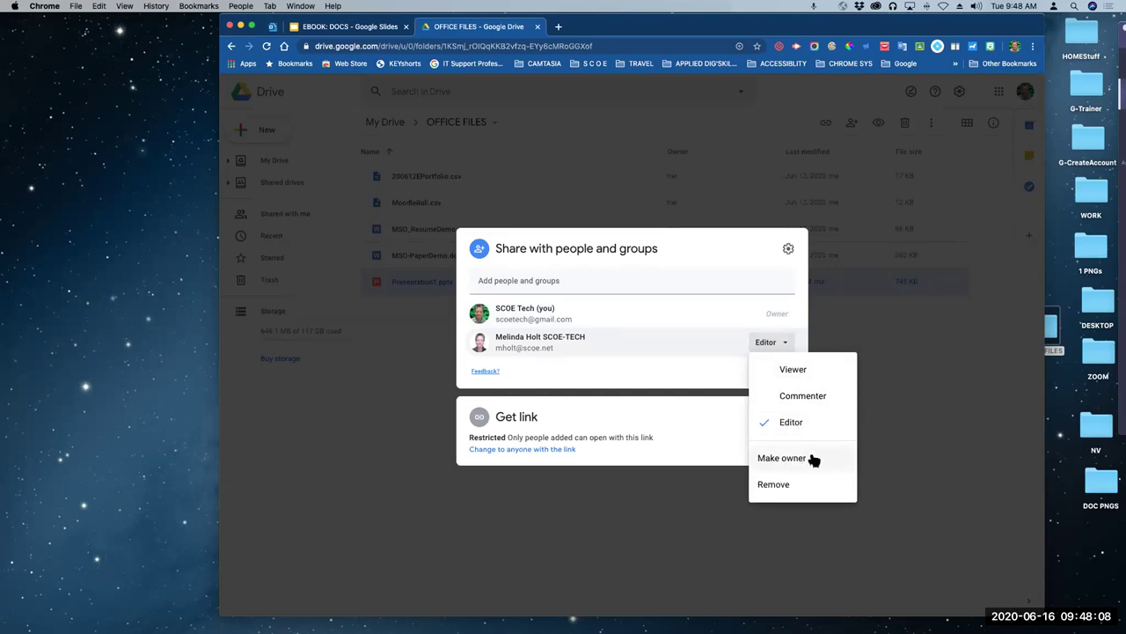
{"action": "left_click", "coordinate": [673, 343]}
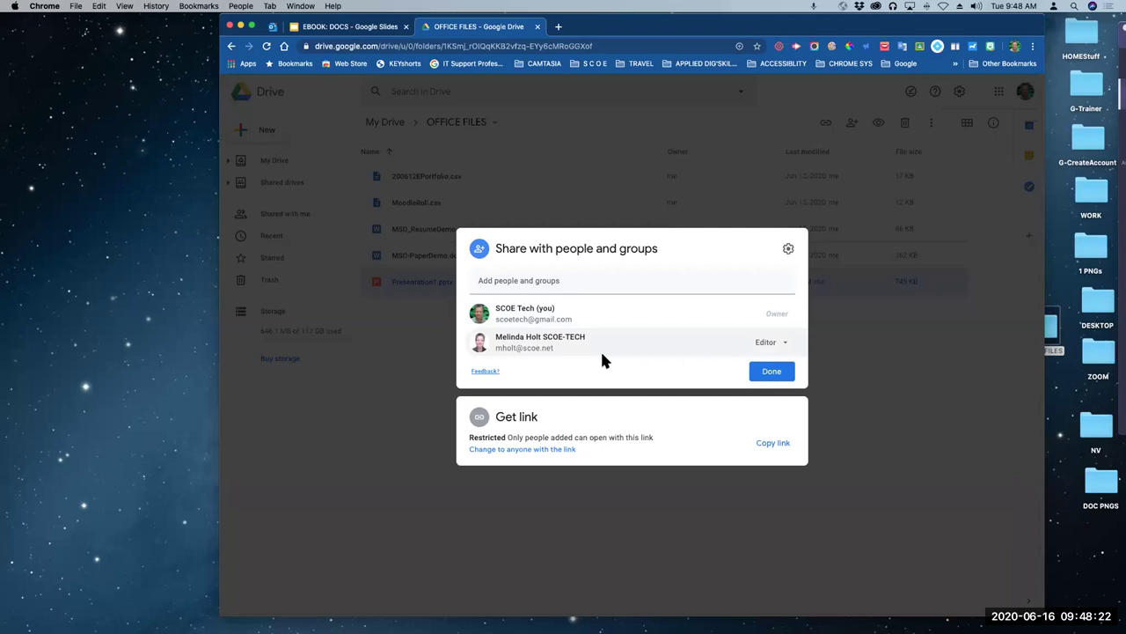
{"action": "left_click", "coordinate": [771, 372]}
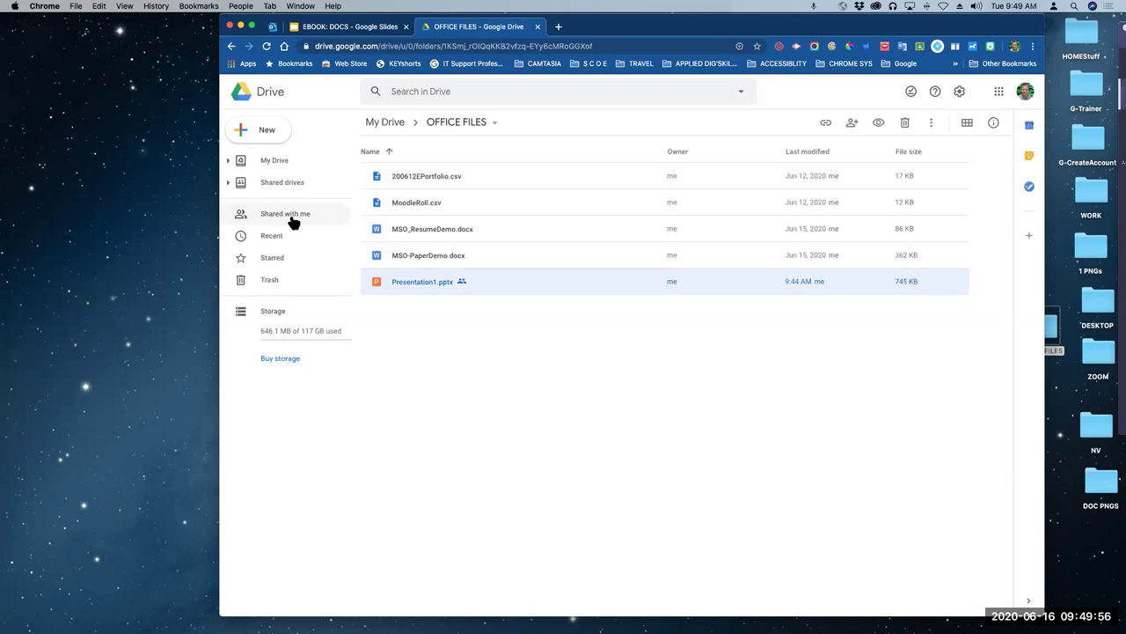
{"action": "left_click_drag", "start_coordinate": [821, 25], "coordinate": [829, 44]}
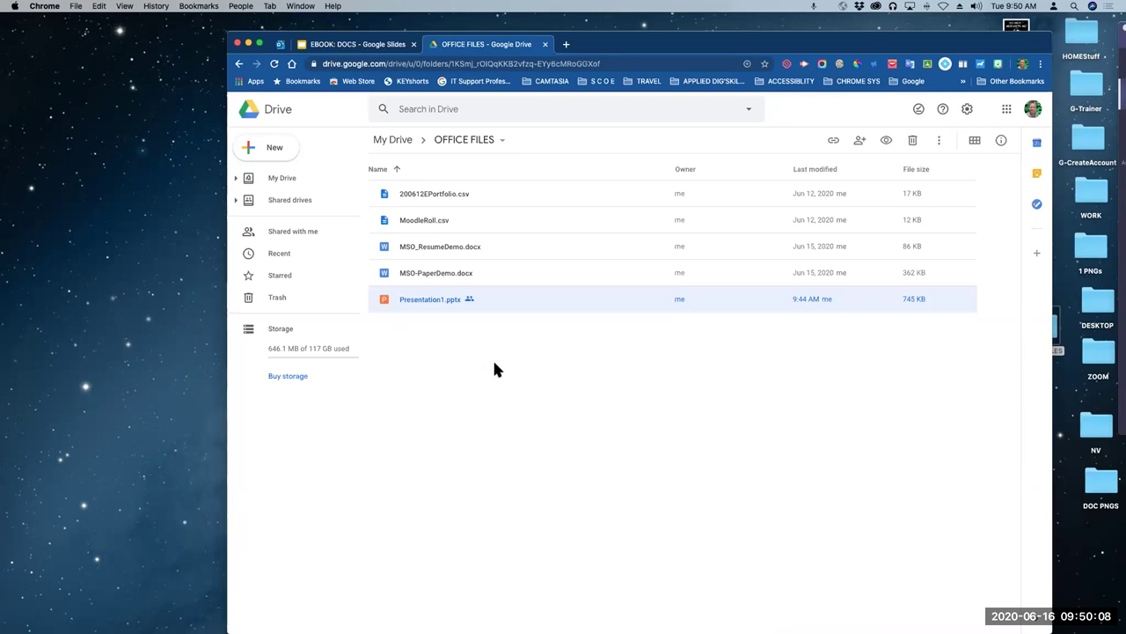
Step: Copy Presentation1.pptx's restricted link, then open the search box's file-type suggestions
{"action": "left_click", "coordinate": [966, 109]}
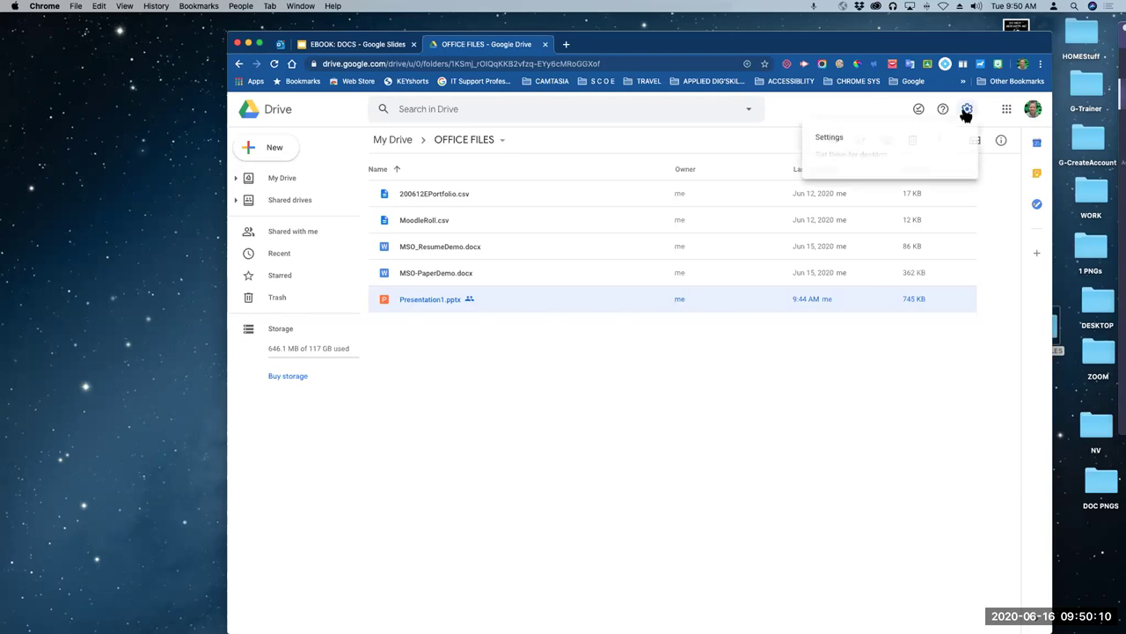
{"action": "left_click", "coordinate": [800, 110]}
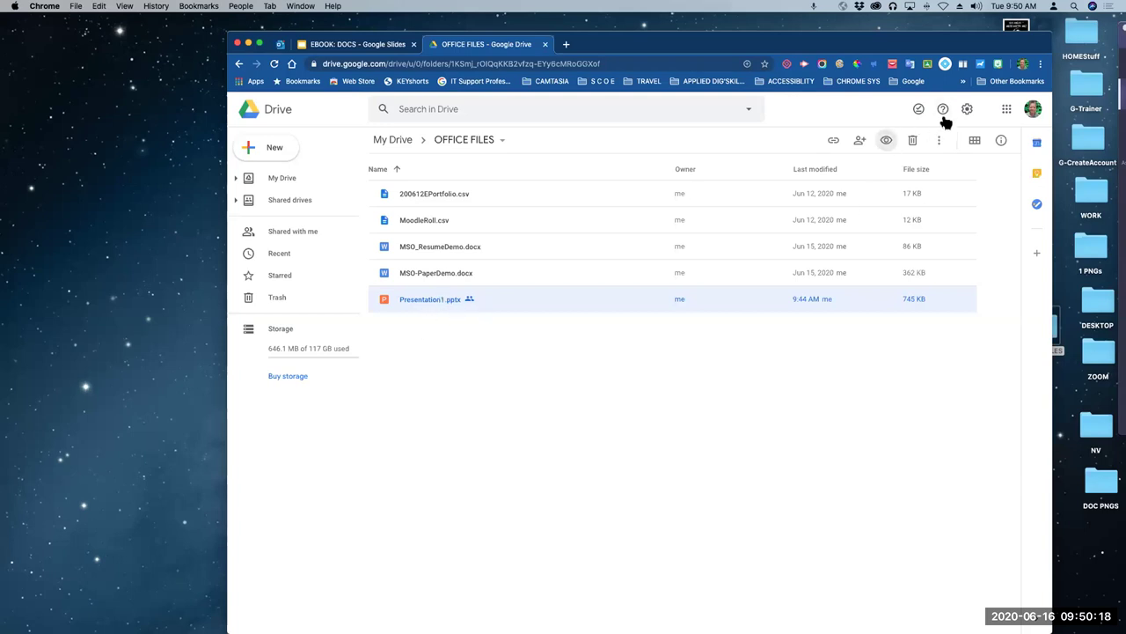
{"action": "left_click", "coordinate": [860, 140]}
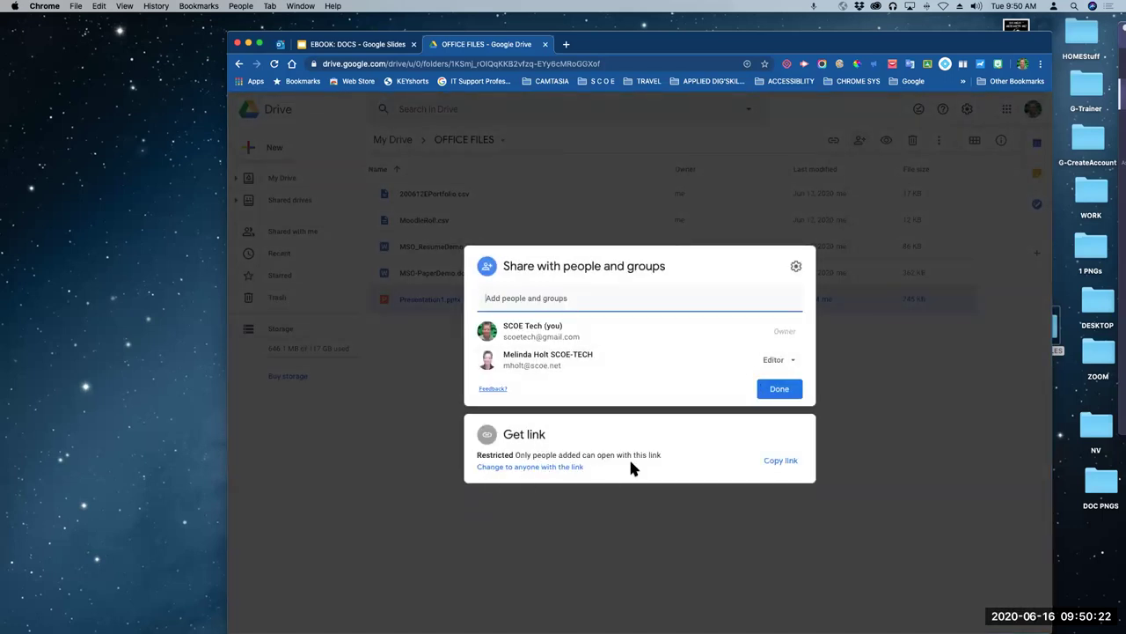
{"action": "left_click", "coordinate": [776, 461]}
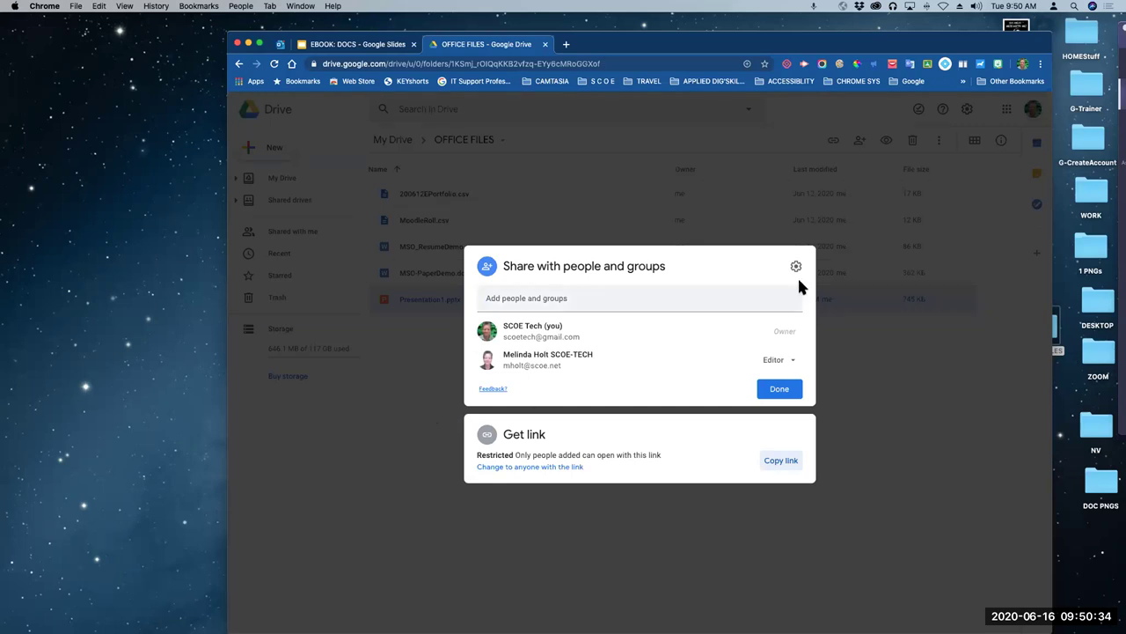
{"action": "left_click", "coordinate": [861, 448]}
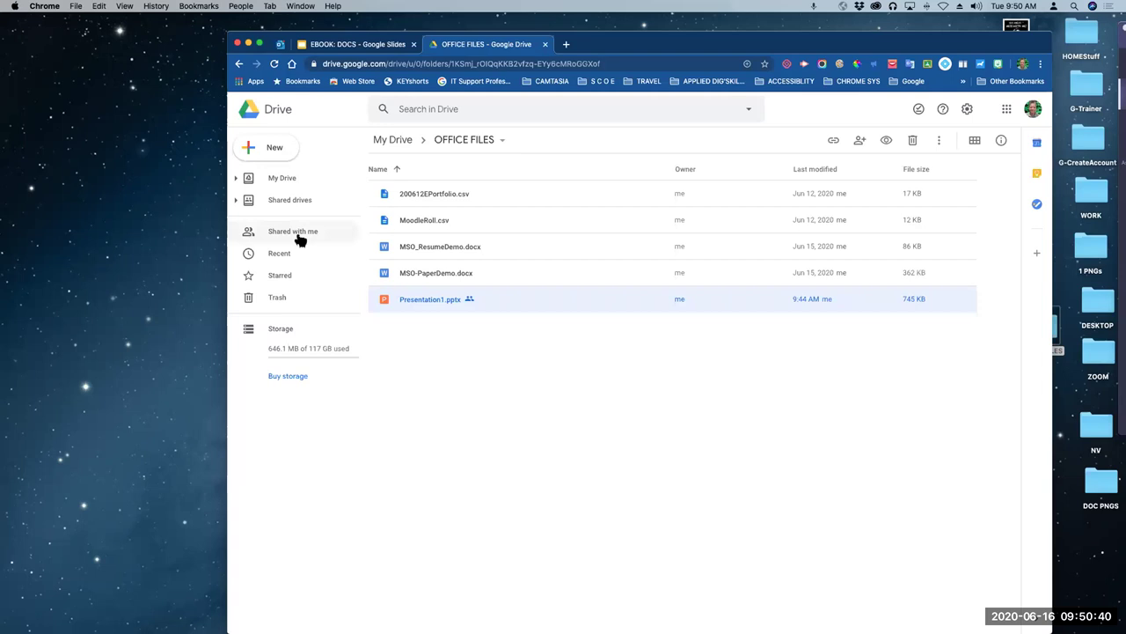
{"action": "left_click", "coordinate": [434, 106]}
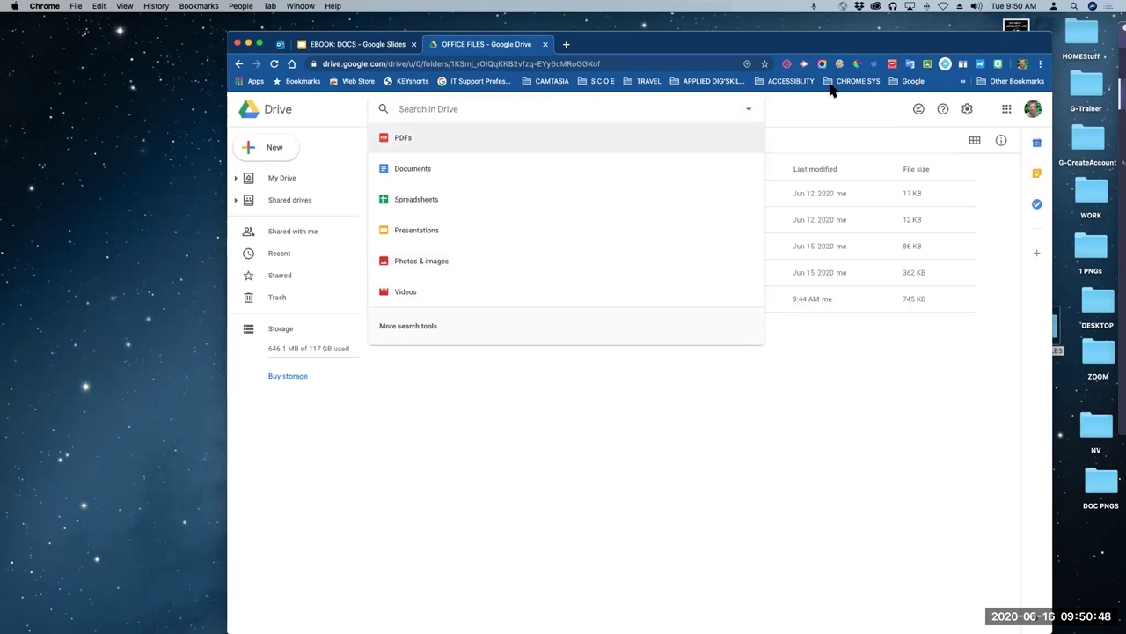
Step: Close the search dropdown to return to the OFFICE FILES list
{"action": "left_click", "coordinate": [841, 112]}
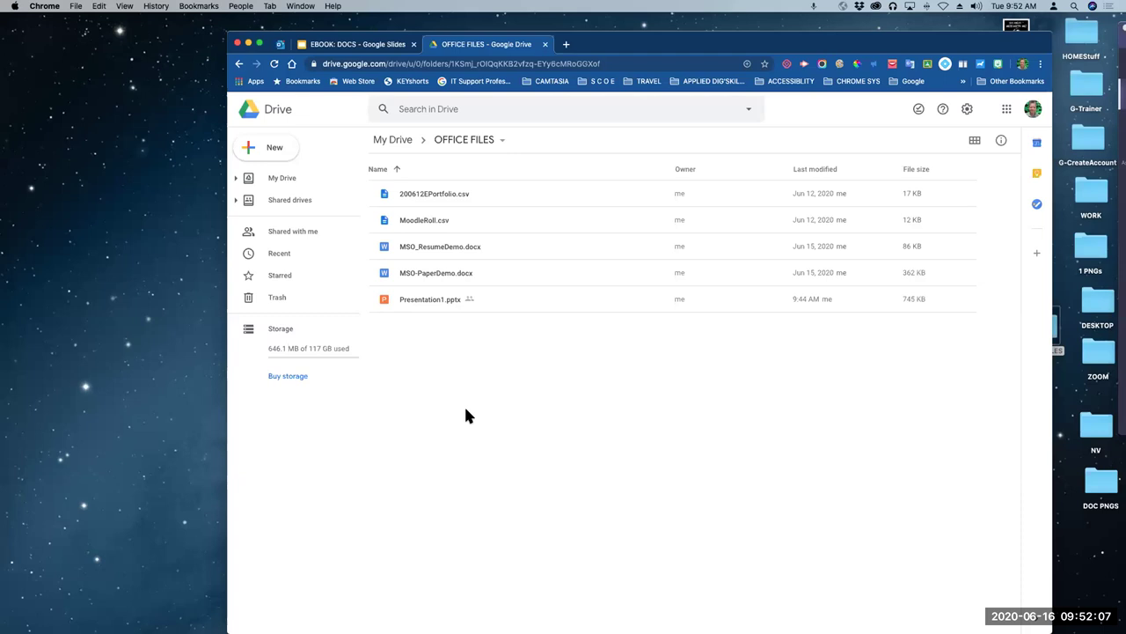
Step: Open sharing for Presentation1.pptx and add a second colleague by name search
{"action": "left_click", "coordinate": [445, 300]}
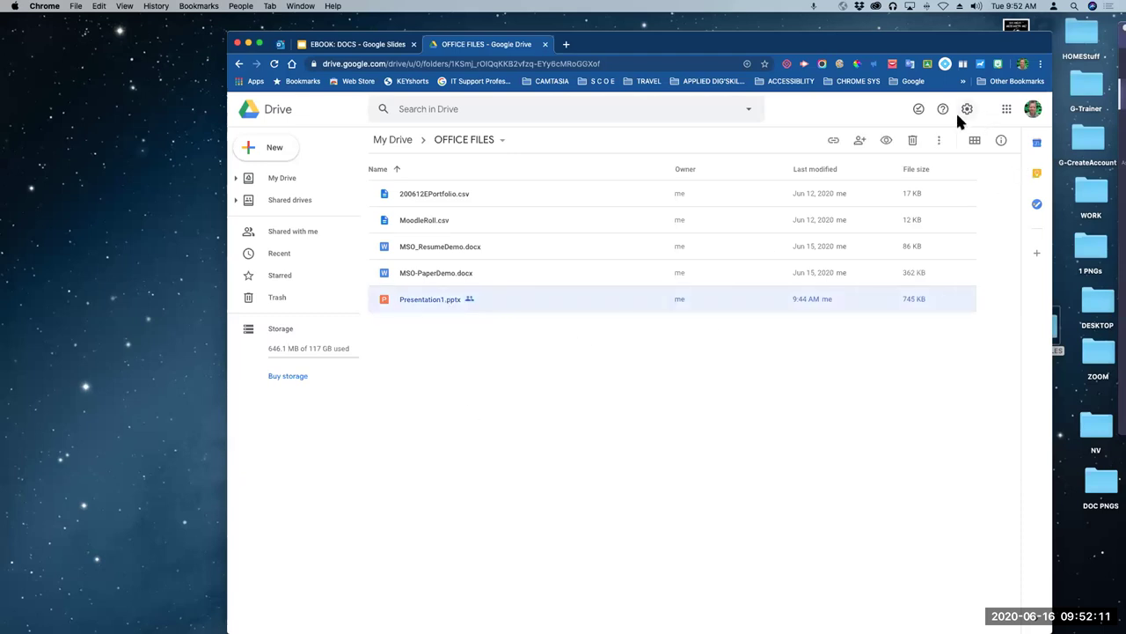
{"action": "left_click", "coordinate": [860, 140]}
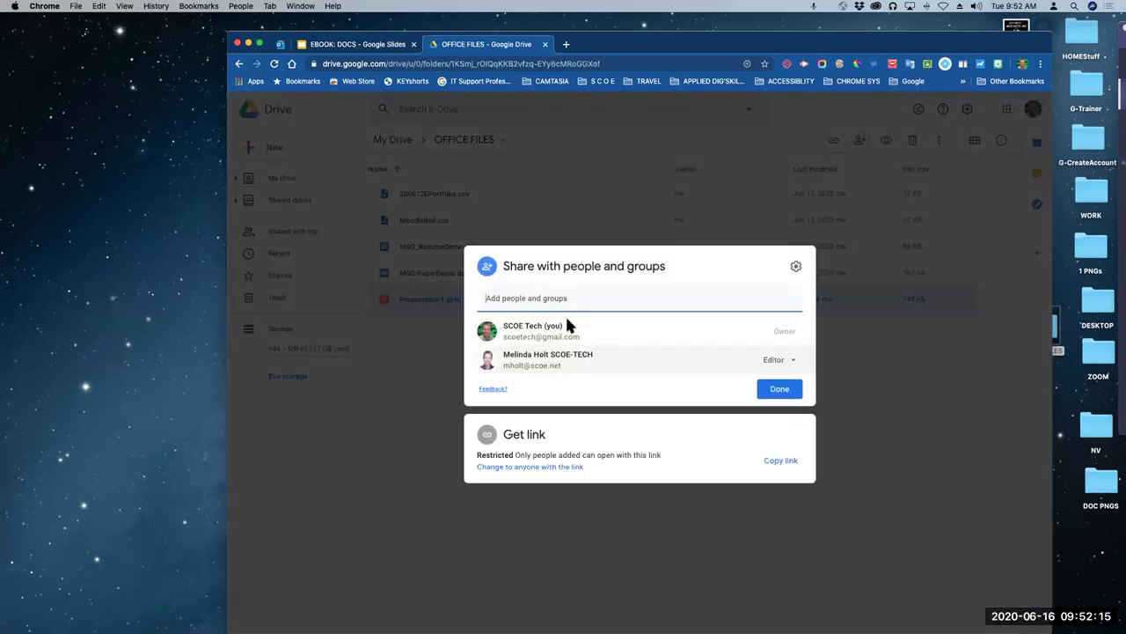
{"action": "left_click", "coordinate": [552, 298]}
{"action": "type", "text": "mar"}
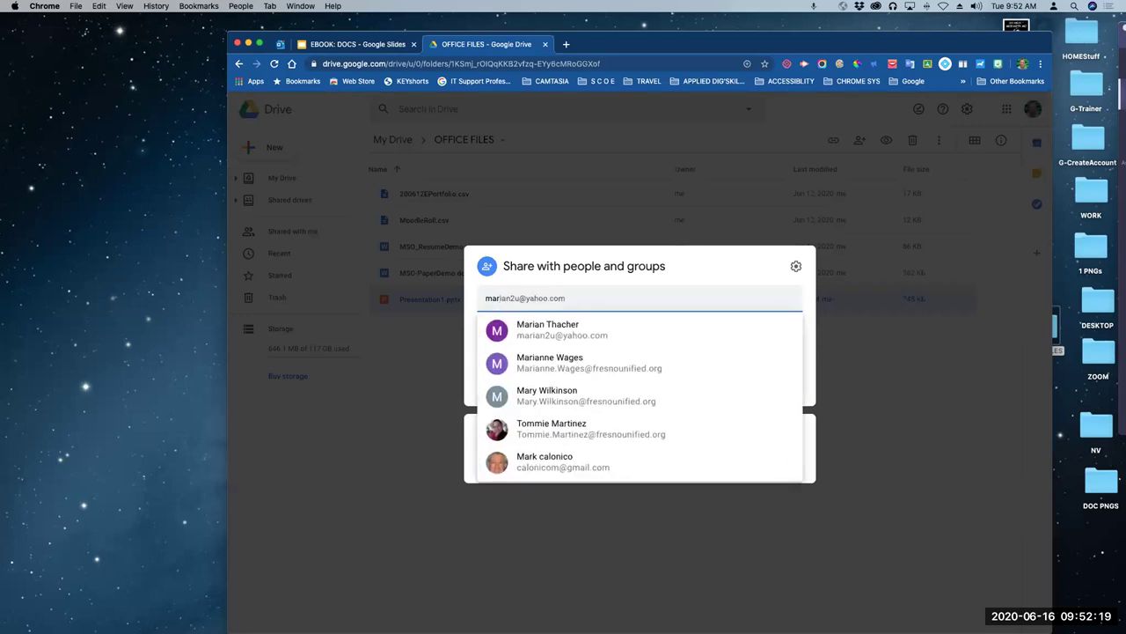
{"action": "type", "text": "jo"}
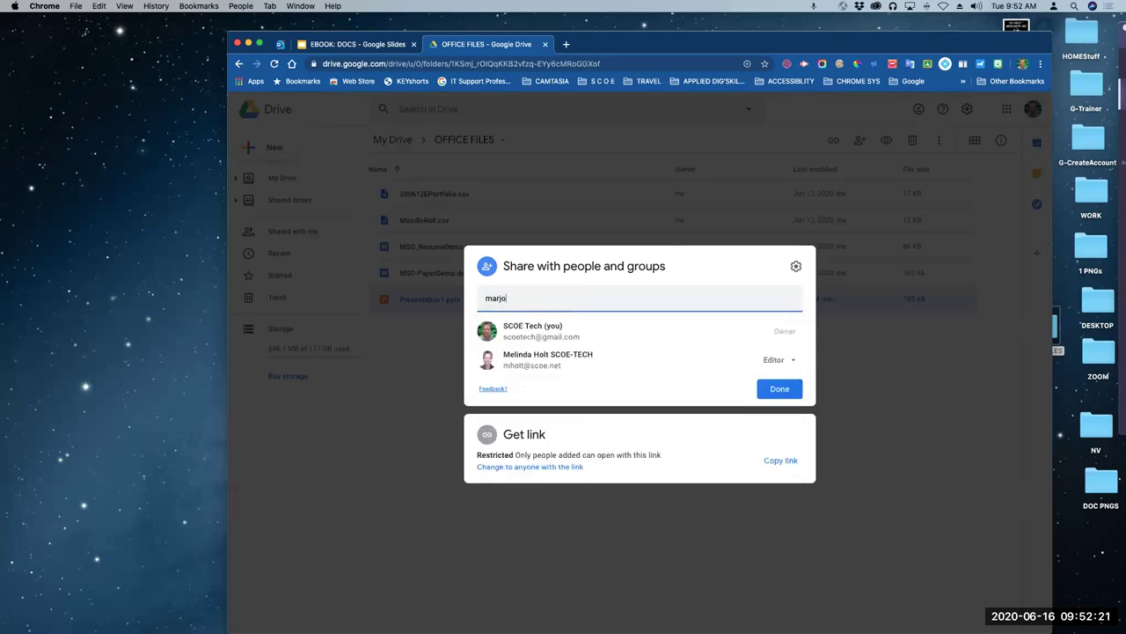
{"action": "type", "text": "rie"}
{"action": "key", "text": "BackSpace"}
{"action": "key", "text": "BackSpace"}
{"action": "key", "text": "BackSpace"}
{"action": "key", "text": "BackSpace"}
{"action": "key", "text": "BackSpace"}
{"action": "key", "text": "BackSpace"}
{"action": "key", "text": "BackSpace"}
{"action": "type", "text": "butt"}
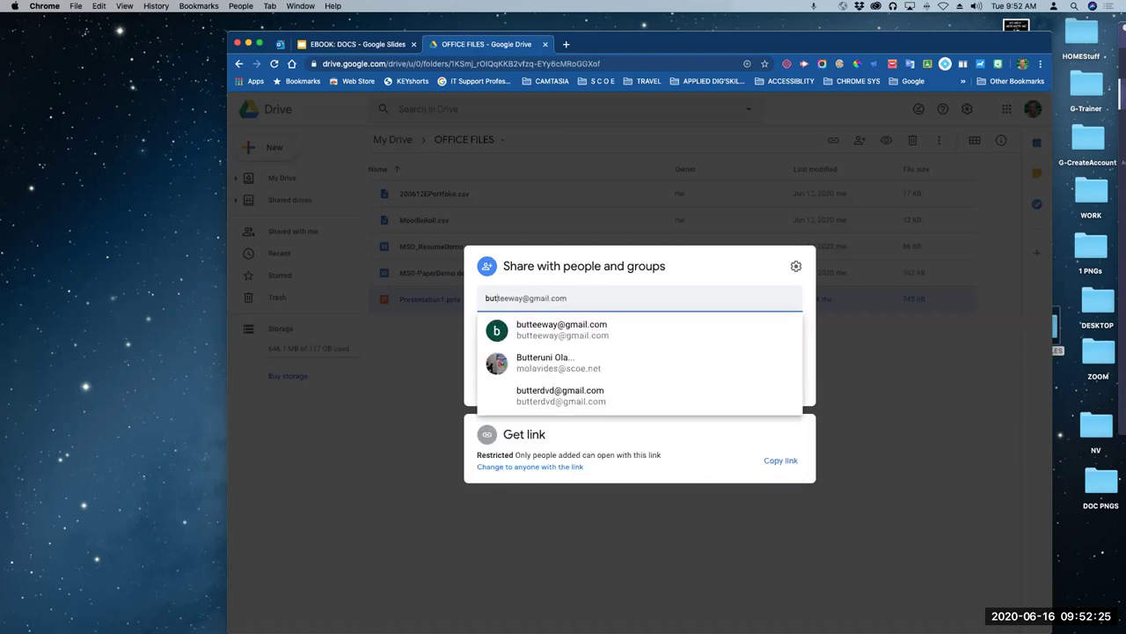
{"action": "left_click", "coordinate": [534, 360]}
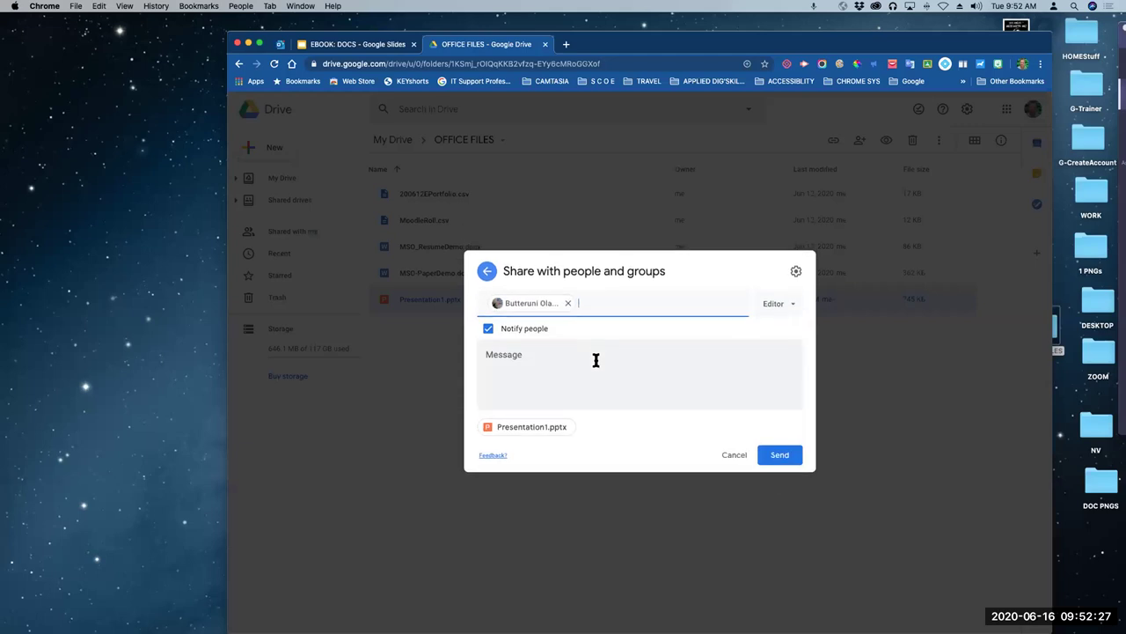
Step: Set the new person's role to Viewer and share the file
{"action": "left_click", "coordinate": [786, 306]}
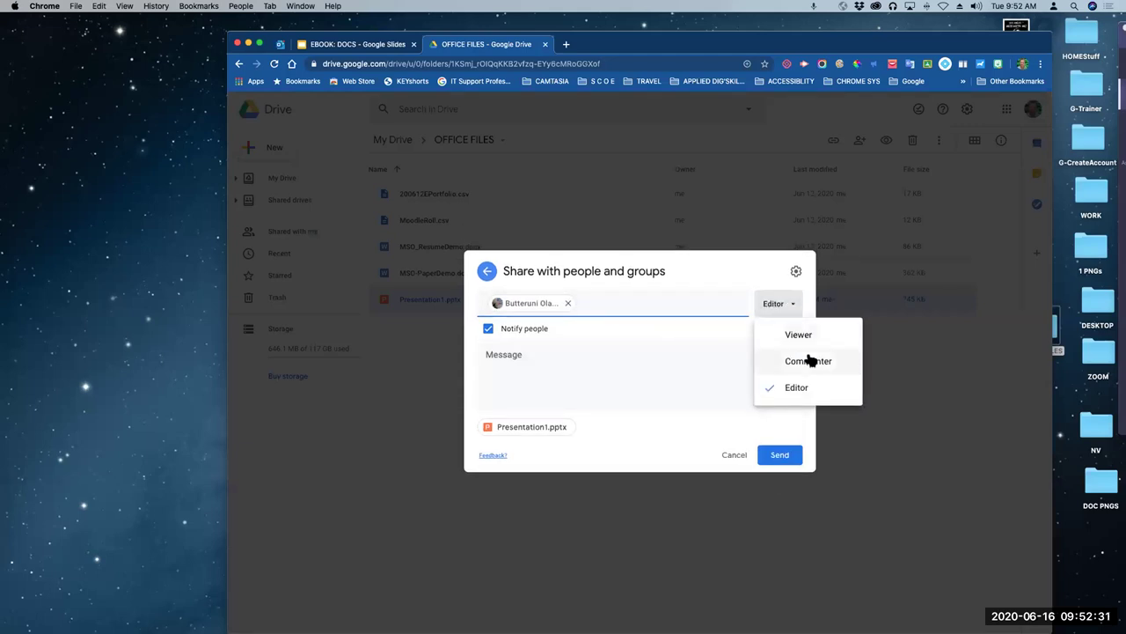
{"action": "left_click", "coordinate": [797, 337]}
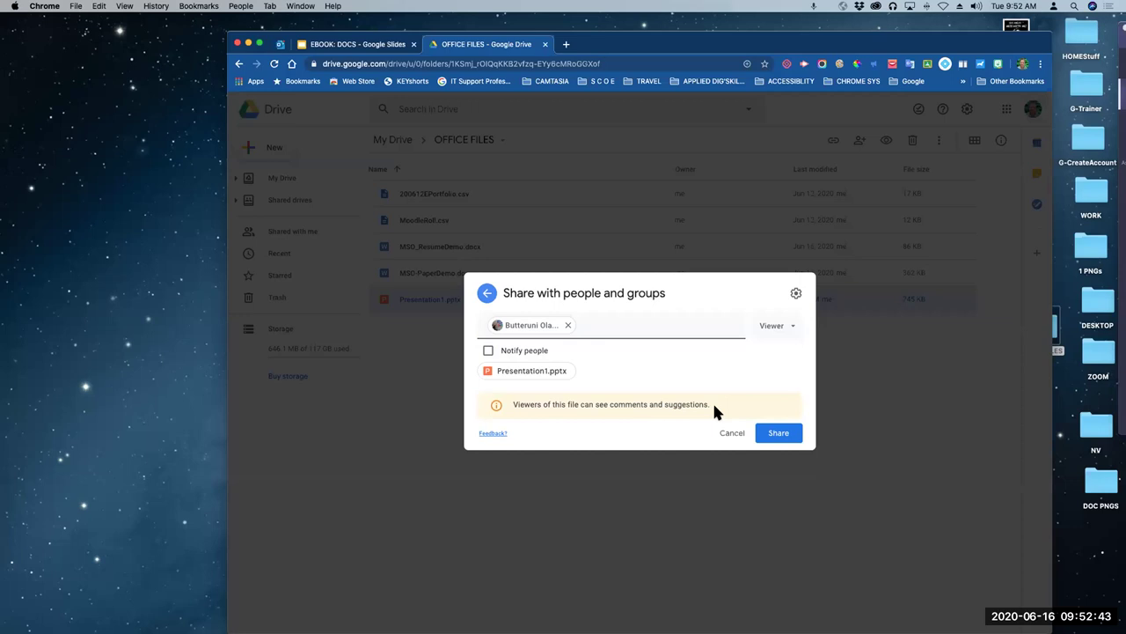
{"action": "left_click", "coordinate": [779, 432]}
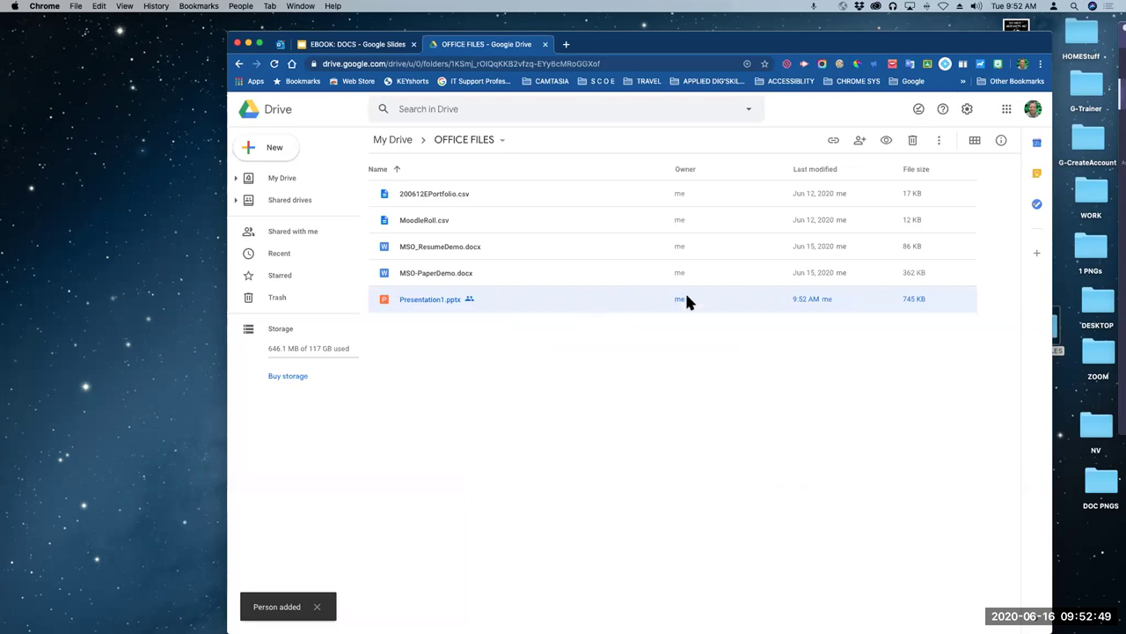
Step: Open Presentation1.pptx's Share dialog and its gear settings, both permissions still enabled
{"action": "double_click", "coordinate": [418, 301]}
{"action": "left_click", "coordinate": [859, 140]}
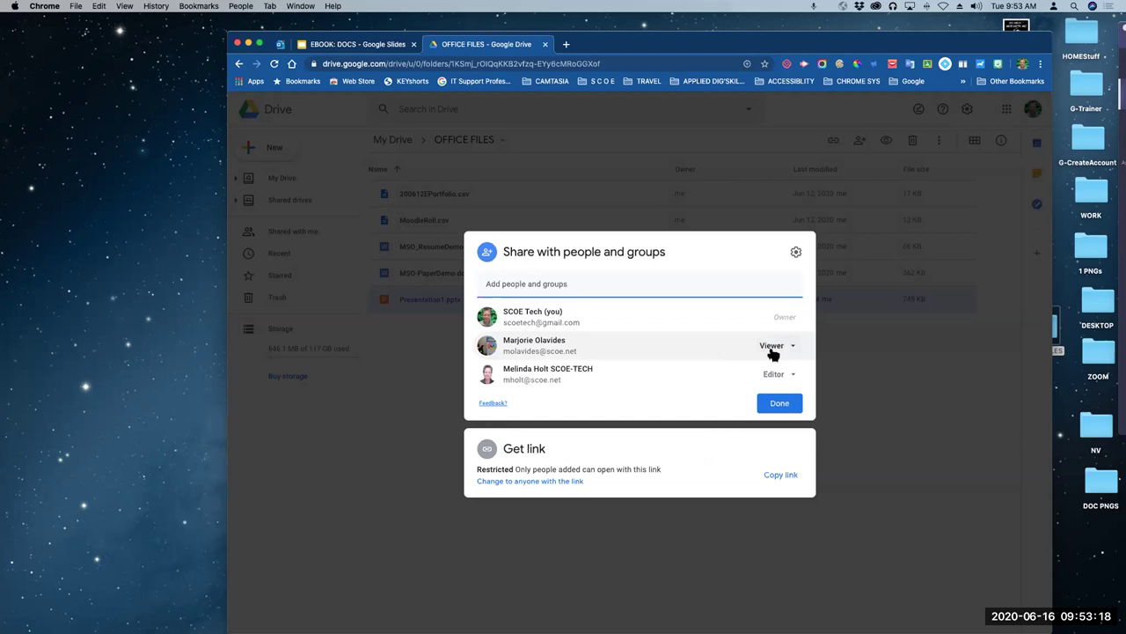
{"action": "left_click", "coordinate": [796, 254]}
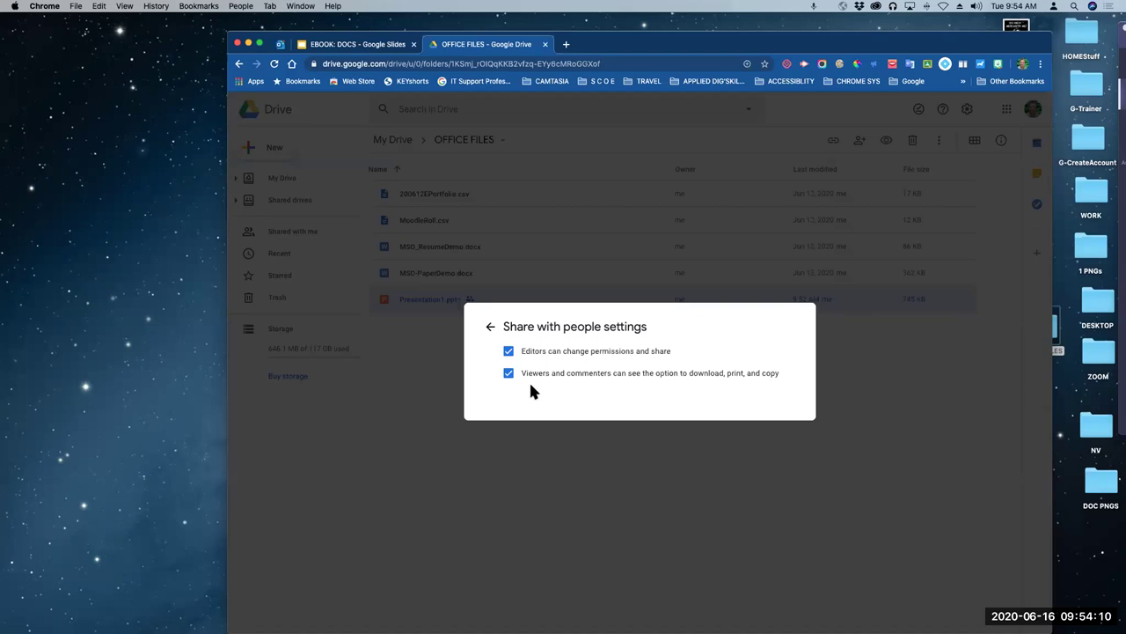
Step: Uncheck 'Editors can change permissions and share' and return to the people list
{"action": "left_click", "coordinate": [509, 351]}
{"action": "left_click", "coordinate": [492, 328]}
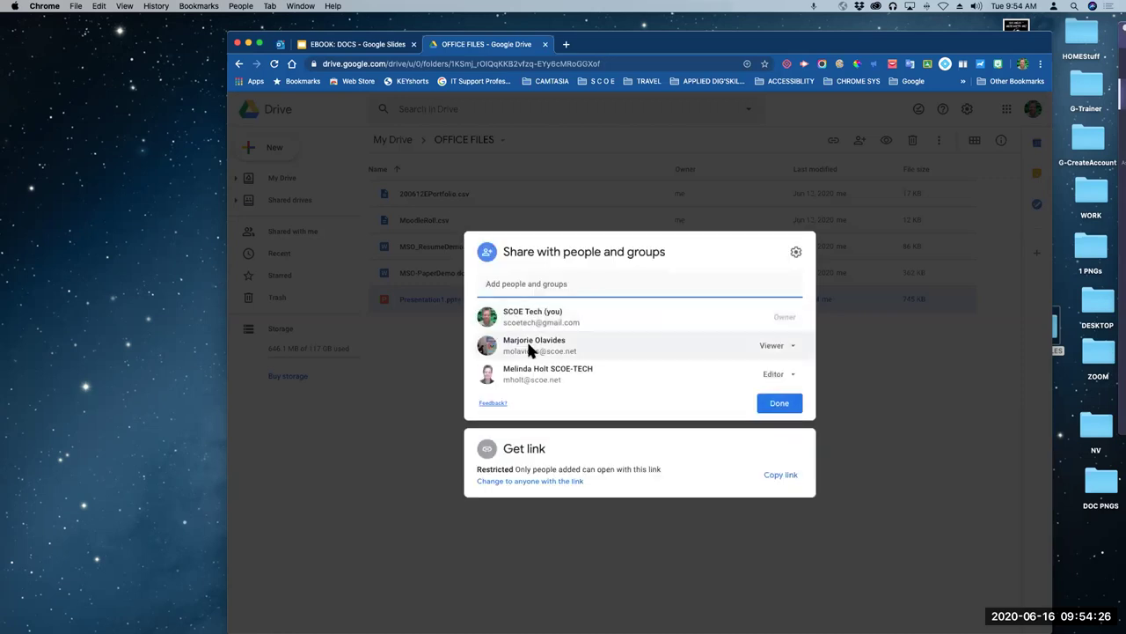
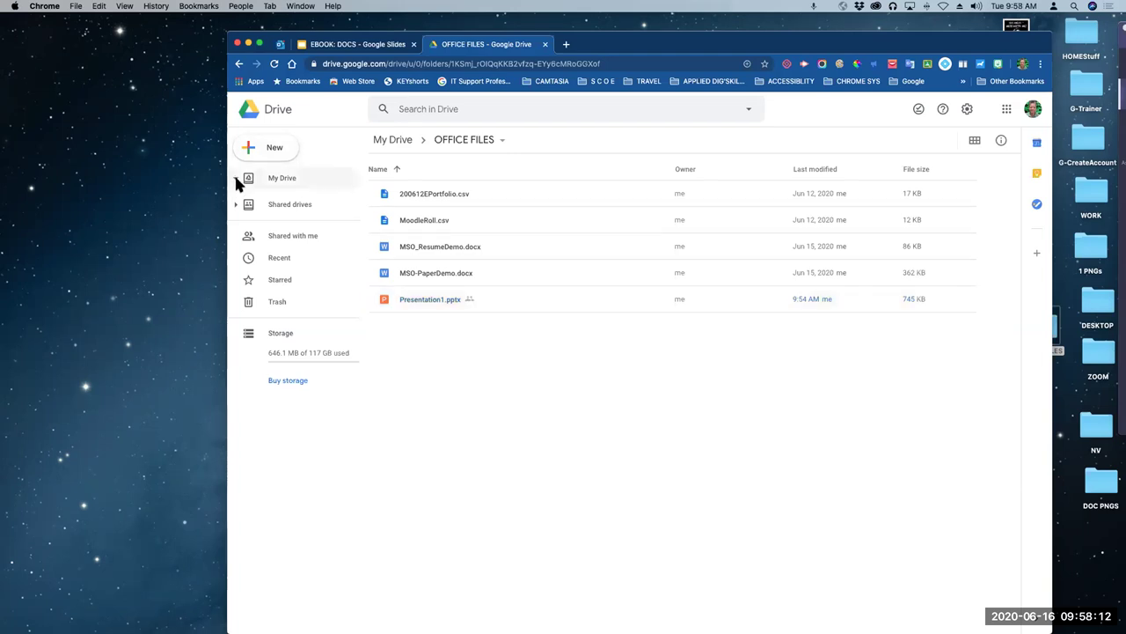
Step: Browse from My Drive to OTAN > OTAN TRAINING and select the Attendance/Survey form
{"action": "left_click", "coordinate": [236, 178]}
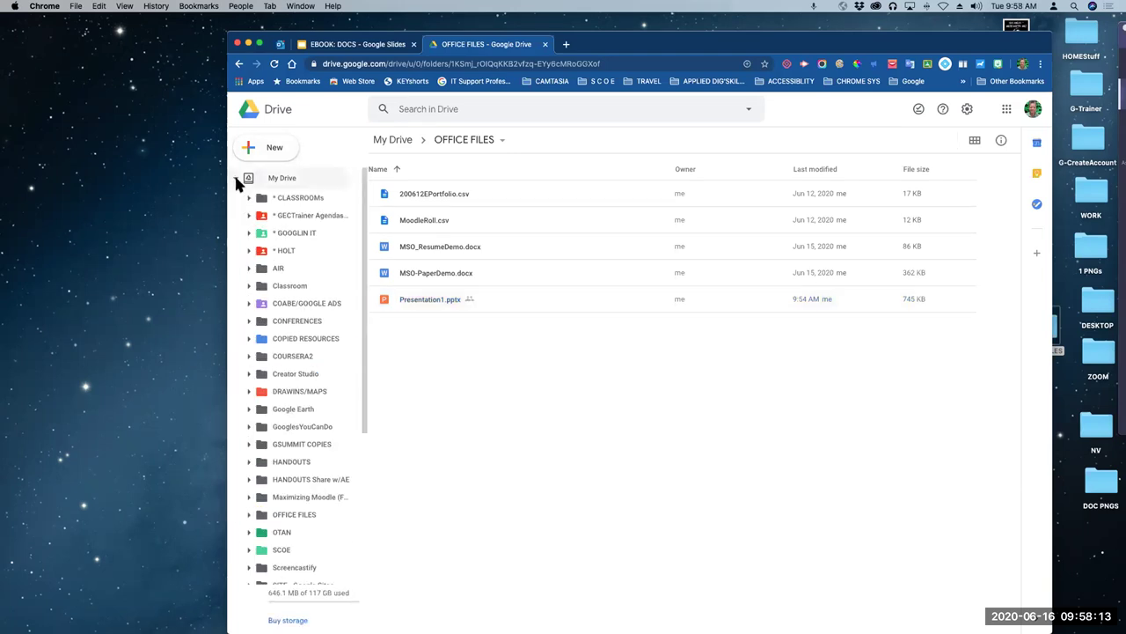
{"action": "left_click", "coordinate": [279, 532]}
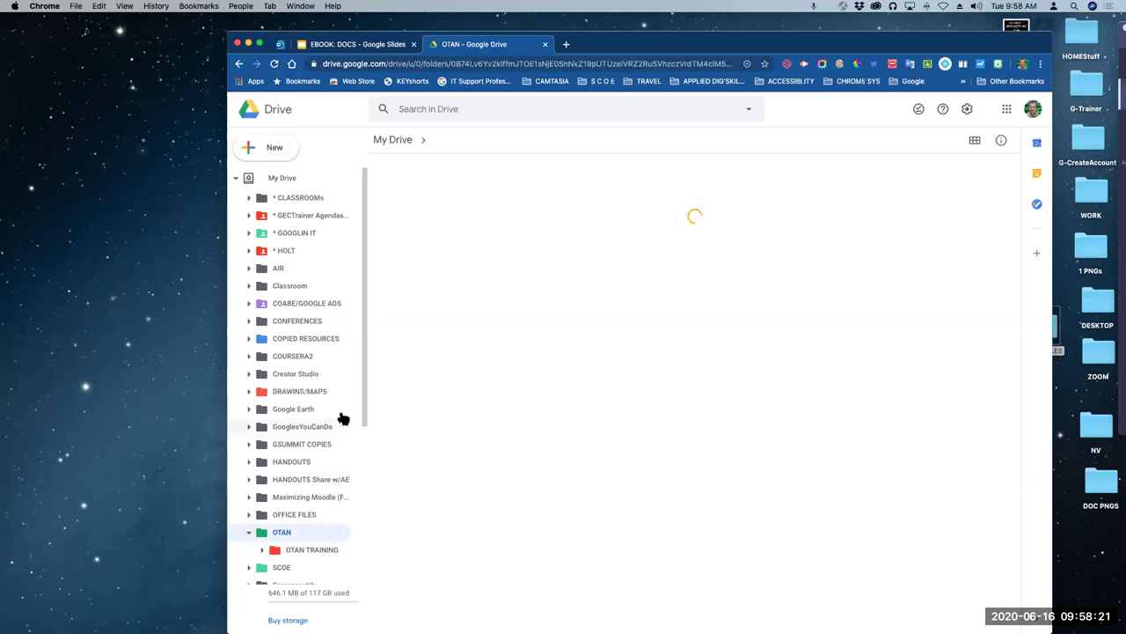
{"action": "scroll", "coordinate": [343, 419], "scroll_direction": "down", "scroll_amount": 2}
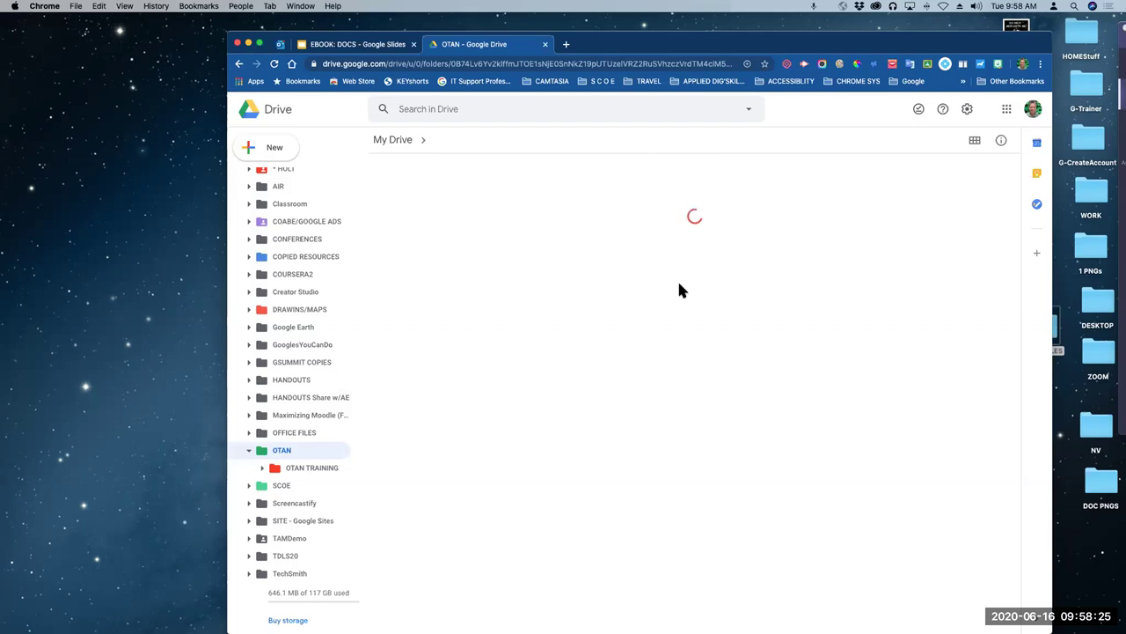
{"action": "left_click", "coordinate": [301, 470]}
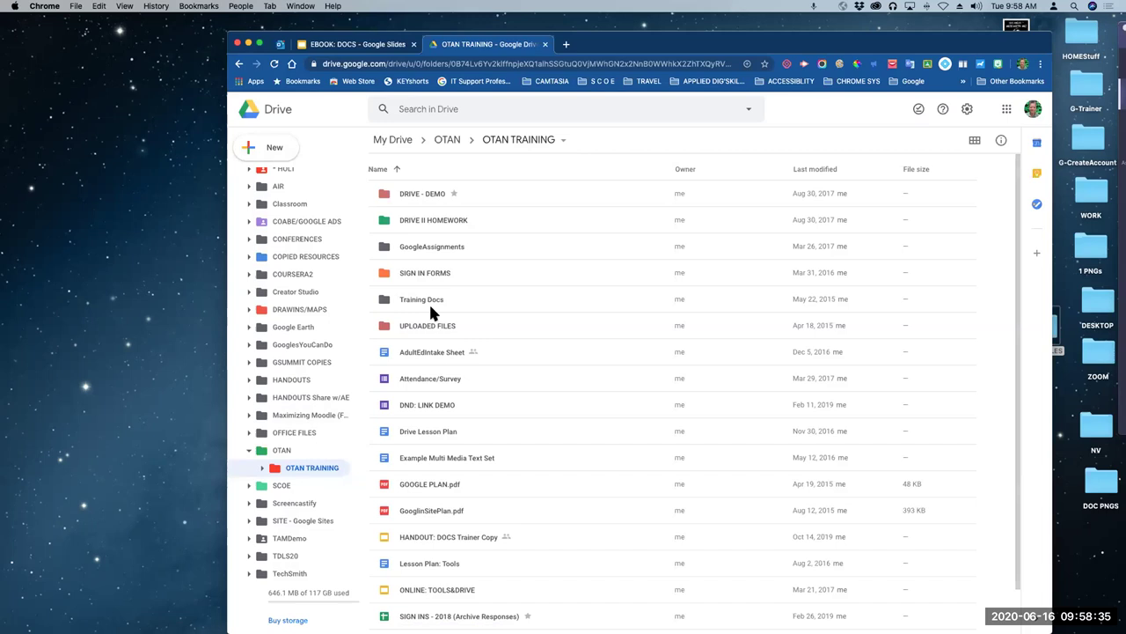
{"action": "left_click", "coordinate": [427, 377]}
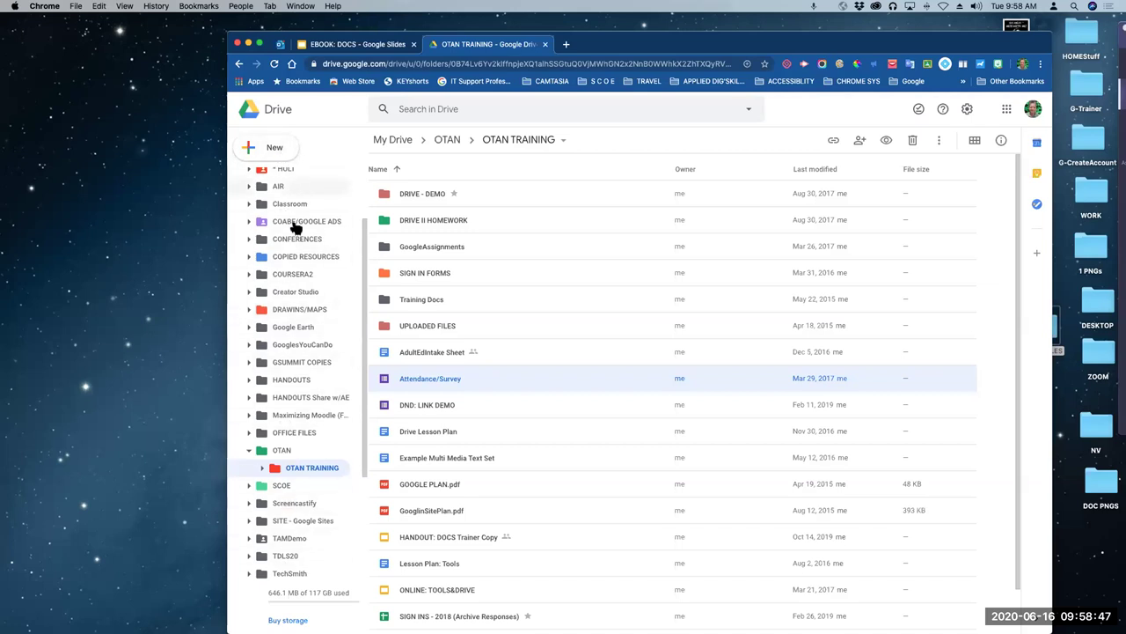
{"action": "scroll", "coordinate": [294, 229], "scroll_direction": "up", "scroll_amount": 2}
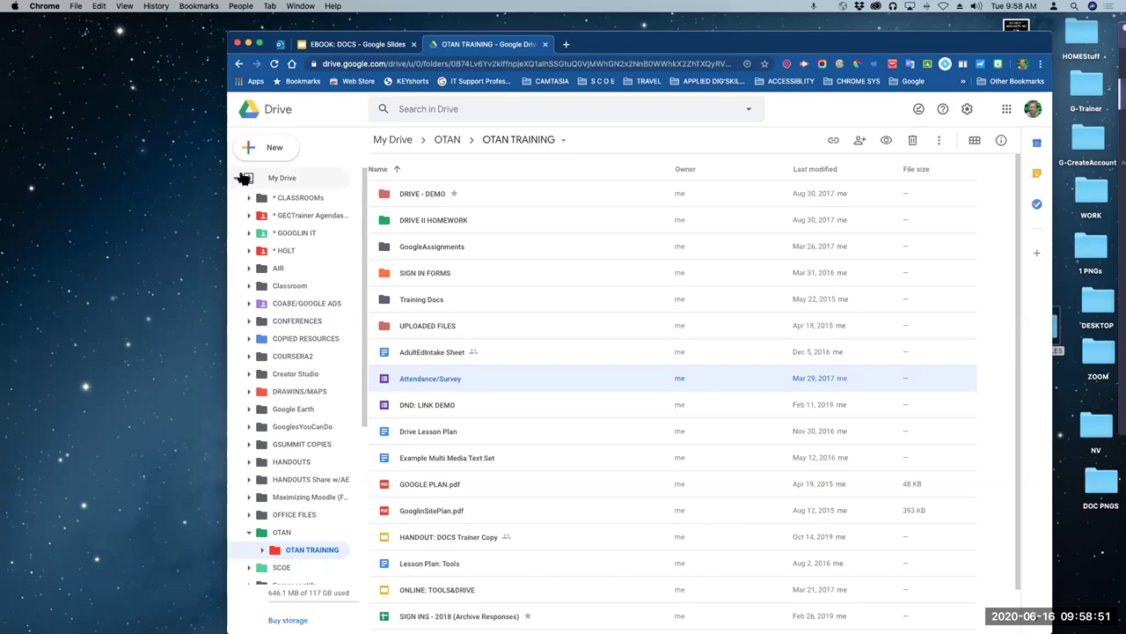
{"action": "left_click", "coordinate": [235, 178]}
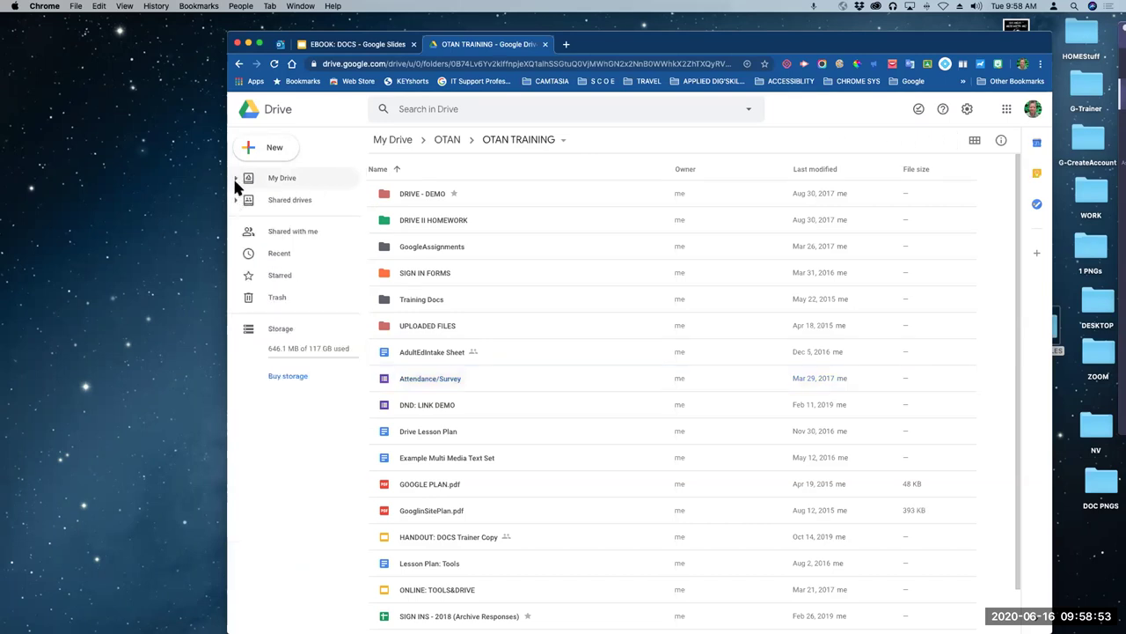
{"action": "left_click", "coordinate": [235, 179]}
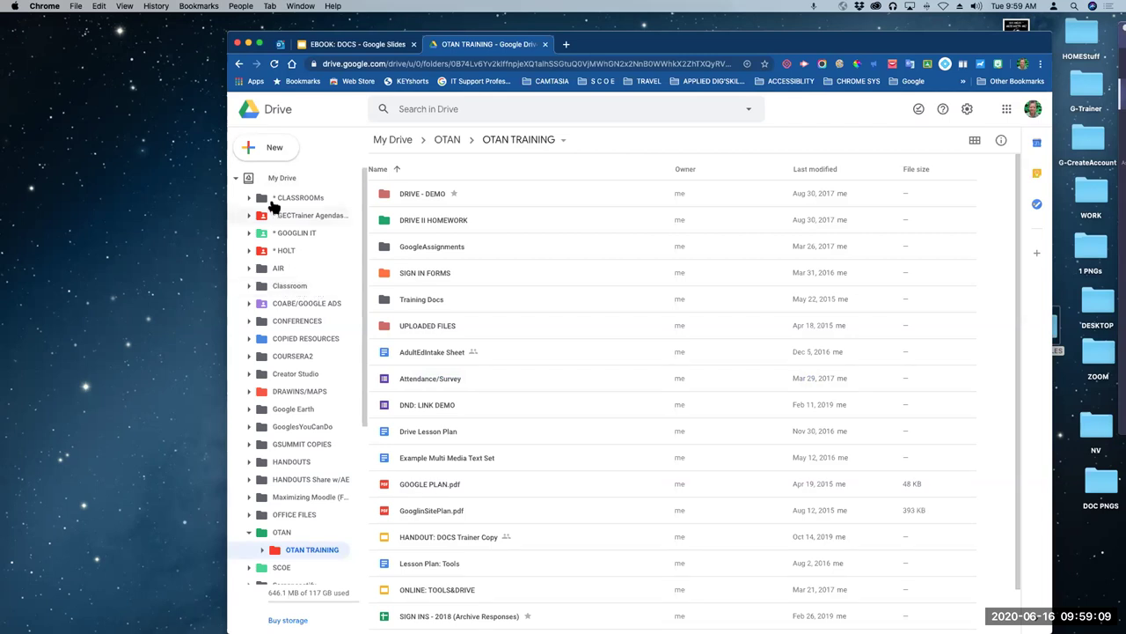
Step: Drag the Attendance/Survey form into the Classroom folder and open Classroom
{"action": "left_click", "coordinate": [421, 379]}
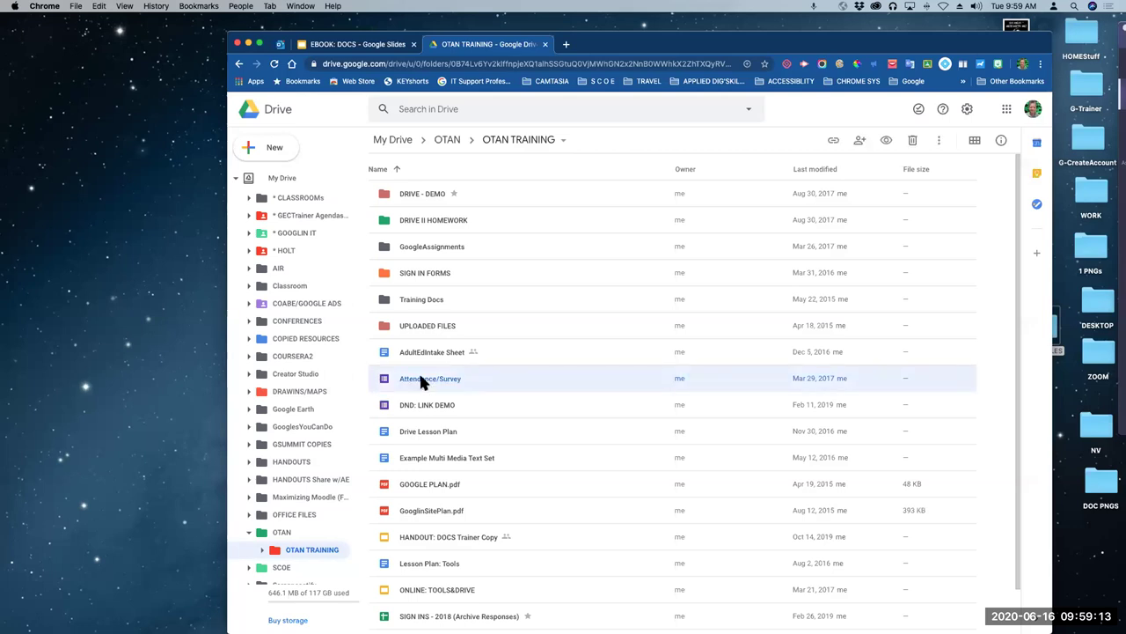
{"action": "left_click_drag", "start_coordinate": [420, 376], "coordinate": [278, 289]}
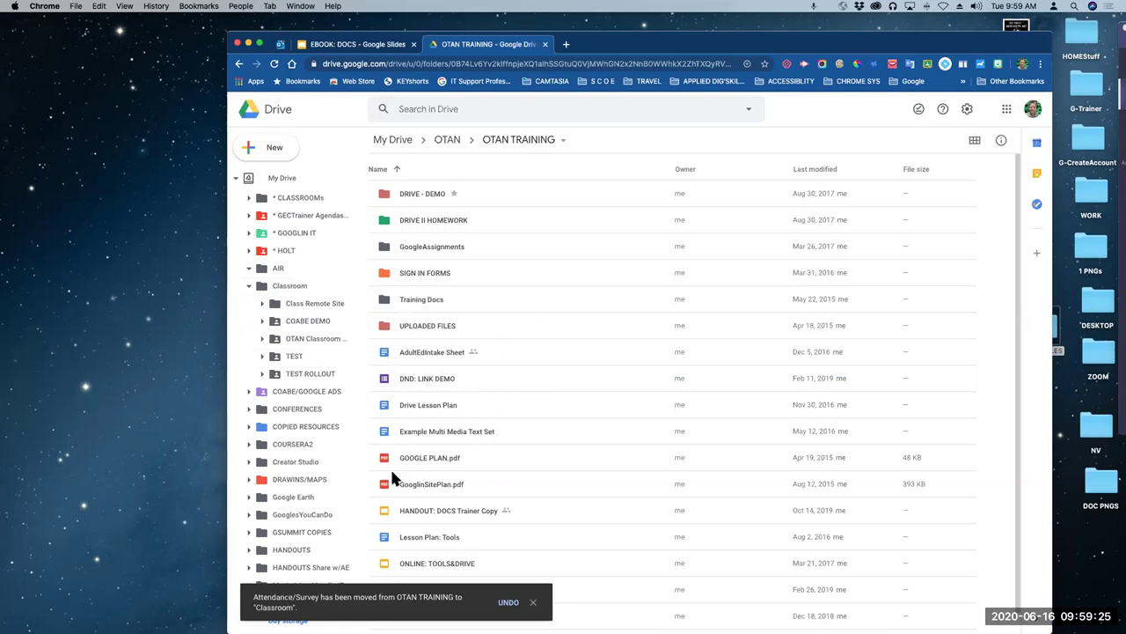
{"action": "left_click", "coordinate": [293, 288]}
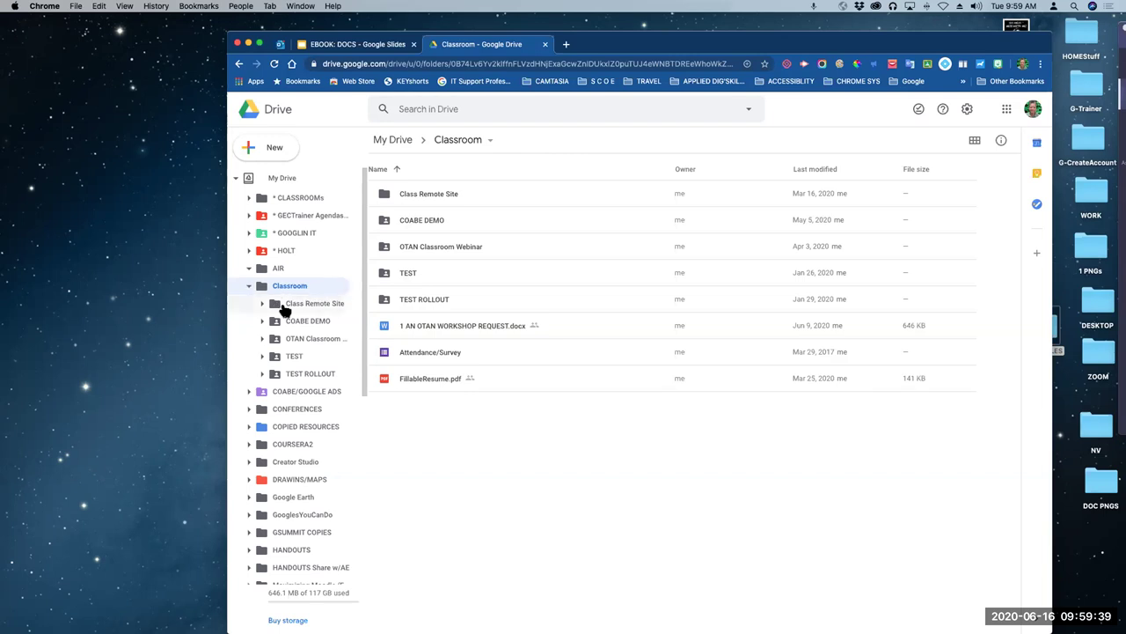
Step: Look into Class Remote Site, then go back to OTAN > OTAN TRAINING
{"action": "mouse_move", "coordinate": [269, 304]}
{"action": "left_mouse_down"}
{"action": "mouse_move", "coordinate": [366, 292]}
{"action": "mouse_move", "coordinate": [268, 272]}
{"action": "mouse_move", "coordinate": [272, 220]}
{"action": "mouse_move", "coordinate": [262, 431]}
{"action": "mouse_move", "coordinate": [274, 305]}
{"action": "left_mouse_up"}
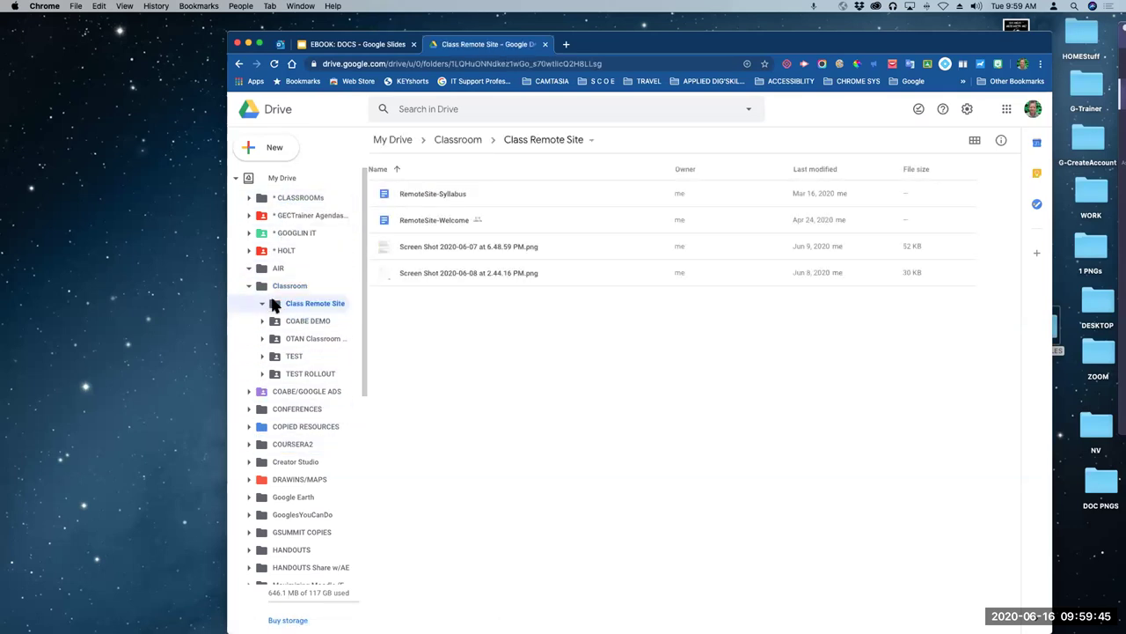
{"action": "left_click", "coordinate": [248, 283]}
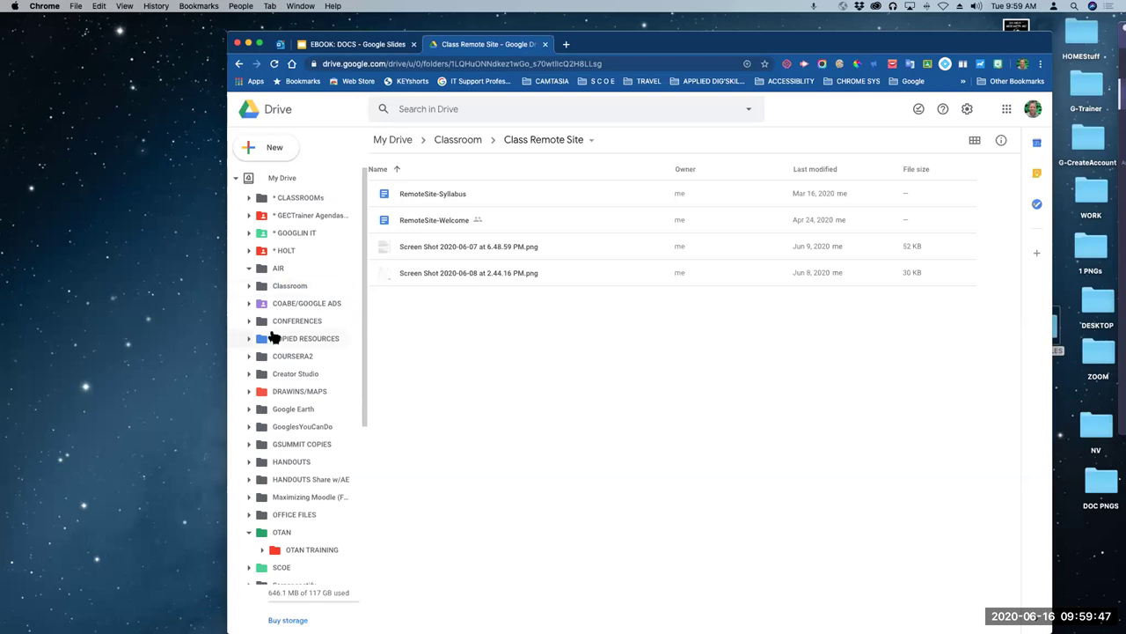
{"action": "left_click", "coordinate": [278, 532]}
{"action": "left_click", "coordinate": [278, 550]}
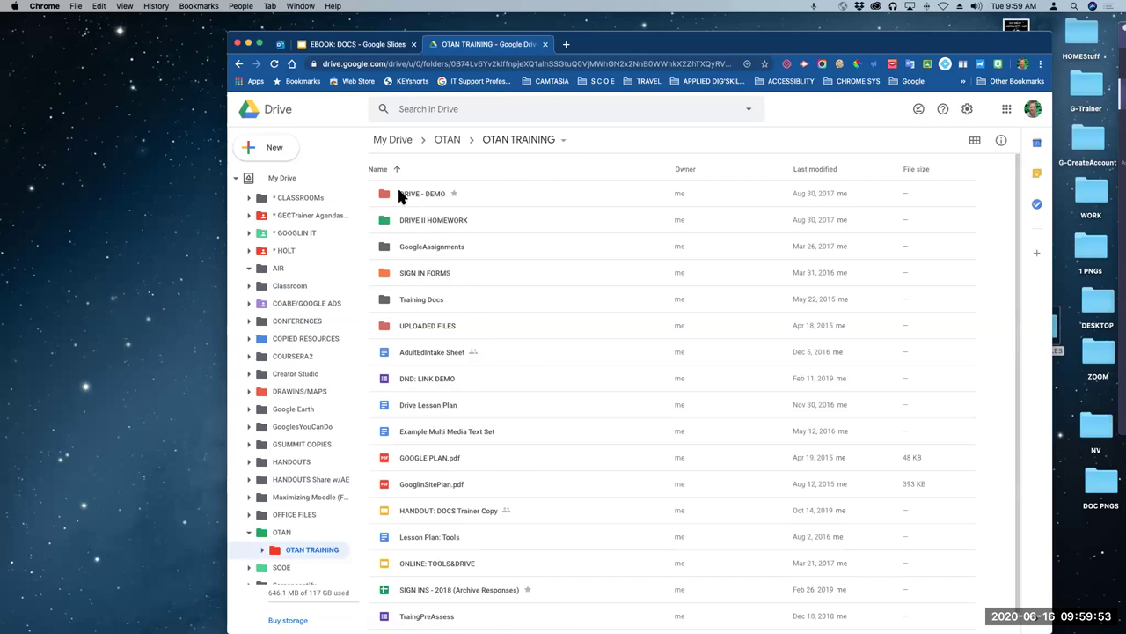
Step: Open UPLOADED FILES and select both the OFFICE FILES and MSO Files_Not Converted folders
{"action": "double_click", "coordinate": [447, 327]}
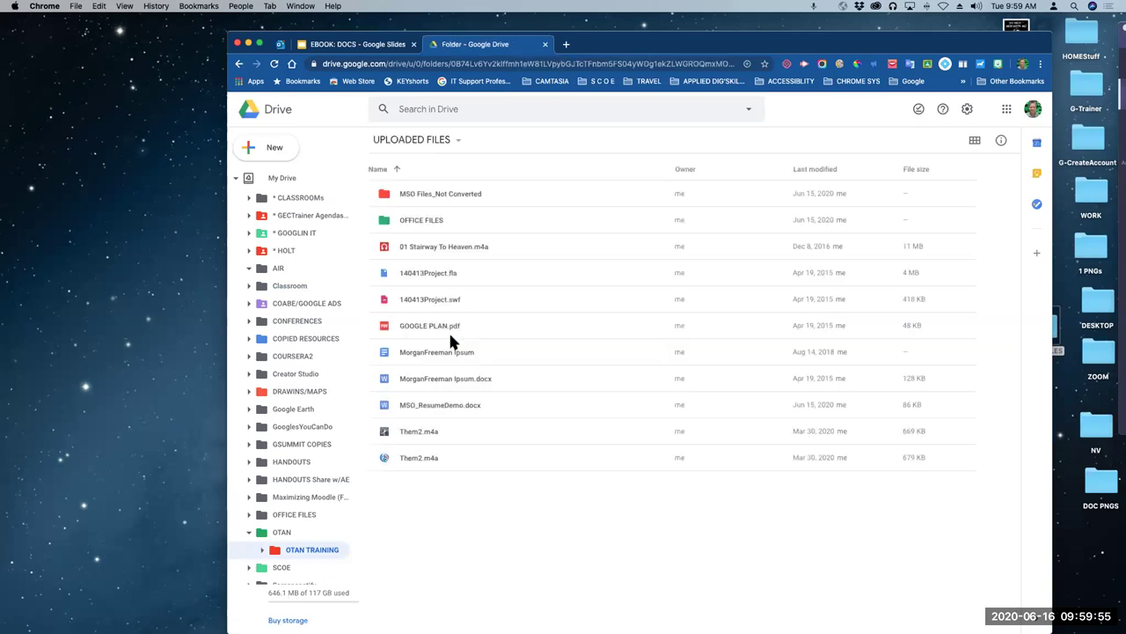
{"action": "left_click", "coordinate": [432, 219]}
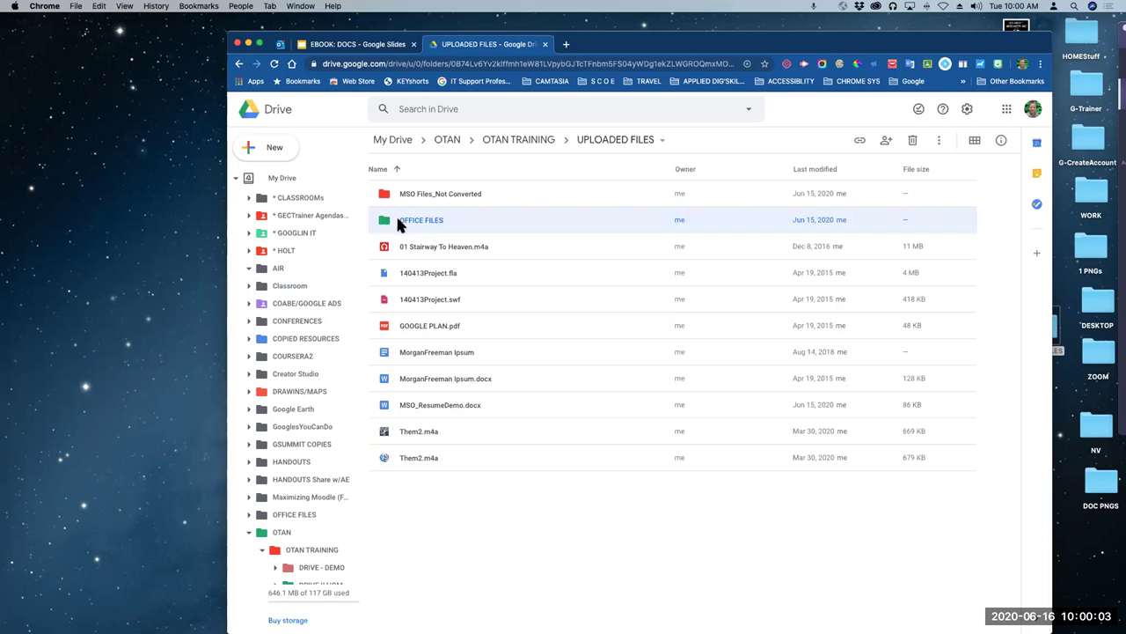
{"action": "left_click_drag", "start_coordinate": [388, 225], "coordinate": [430, 200]}
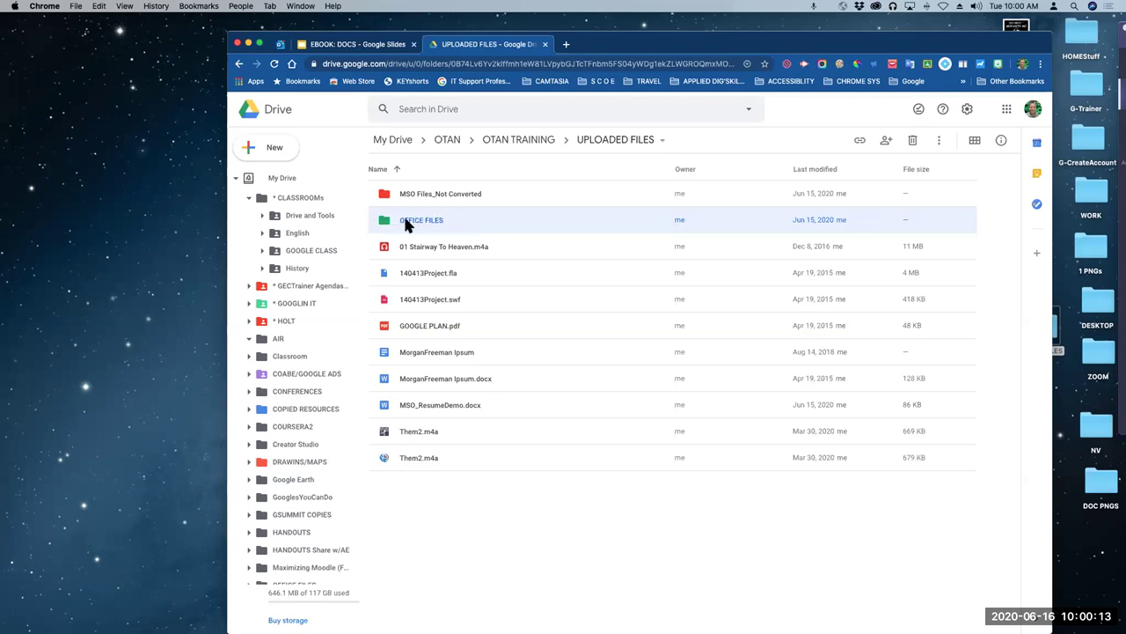
{"action": "left_click", "coordinate": [395, 195]}
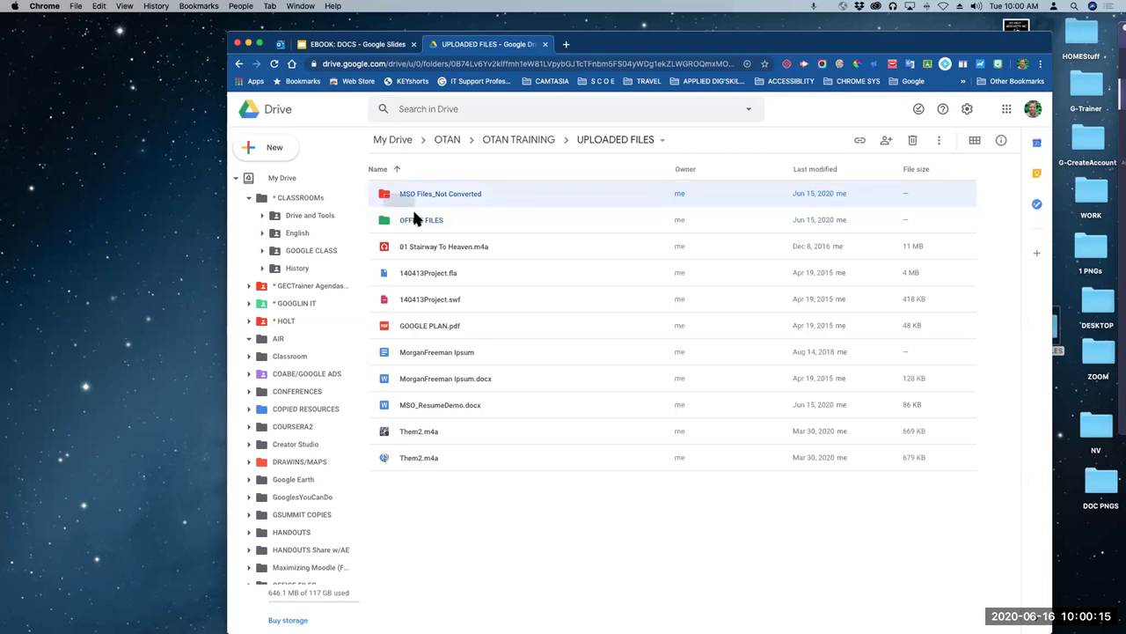
{"action": "left_click", "coordinate": [412, 216]}
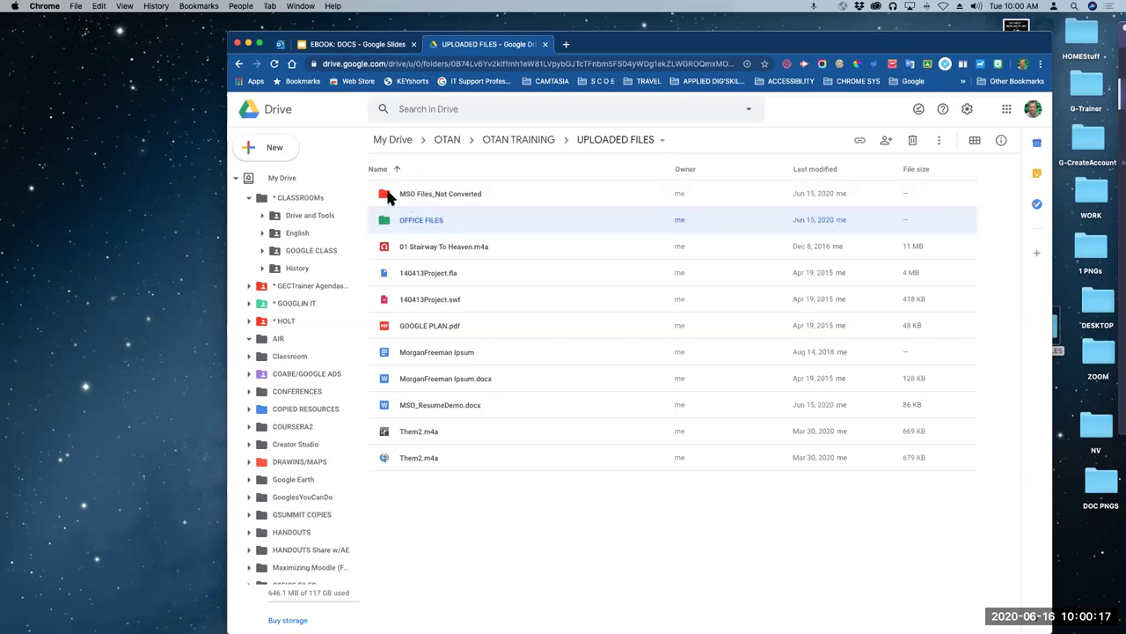
{"action": "left_click", "coordinate": [393, 192], "text": "shift"}
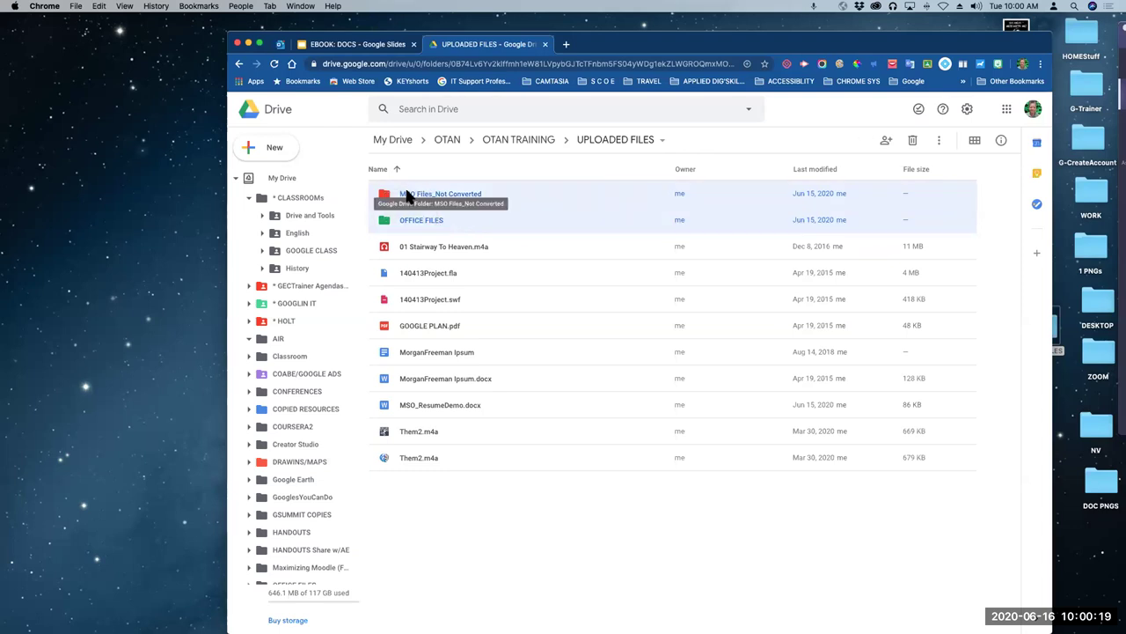
{"action": "left_click_drag", "start_coordinate": [391, 211], "coordinate": [393, 182]}
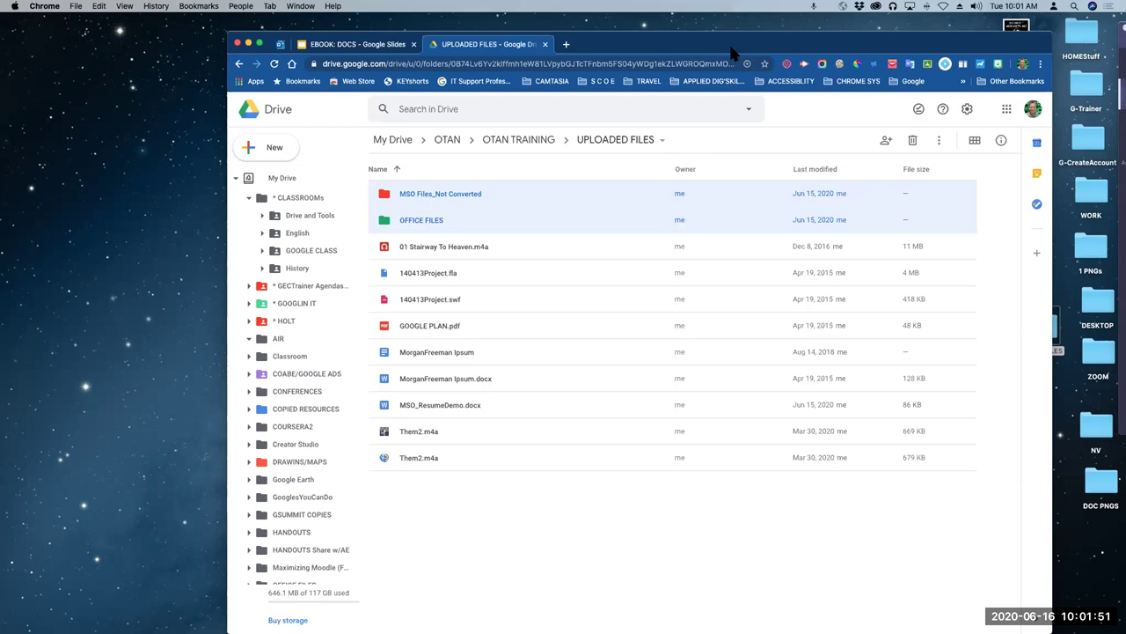
Step: Dismiss the screen capture extension popup and peek into OFFICE FILES before returning to UPLOADED FILES
{"action": "mouse_move", "coordinate": [401, 620]}
{"action": "left_click", "coordinate": [822, 64]}
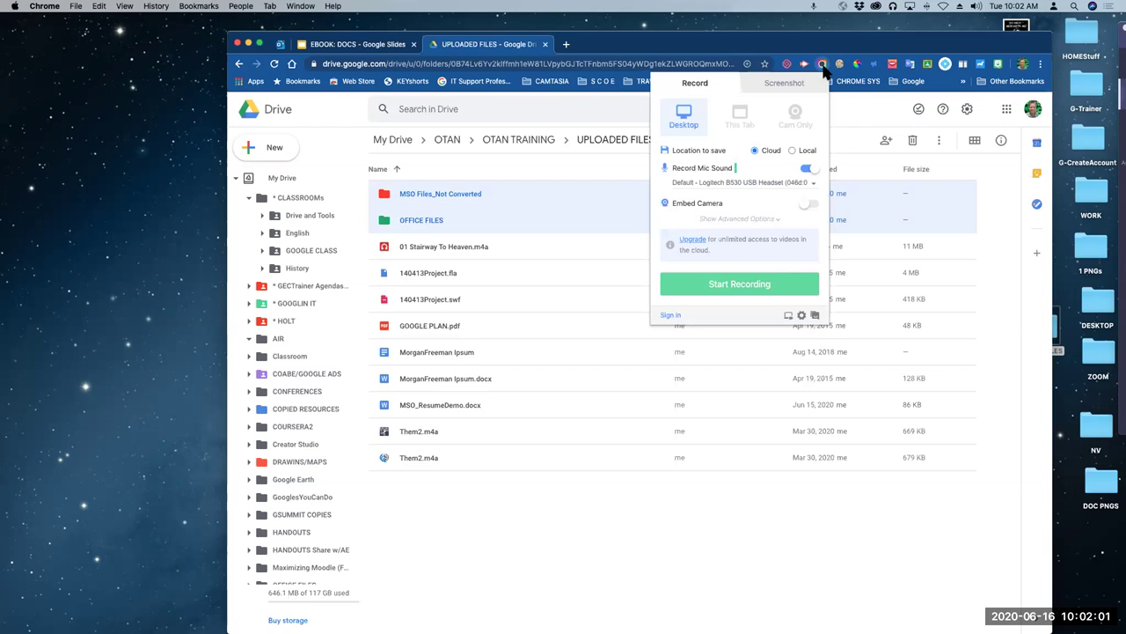
{"action": "left_click", "coordinate": [792, 83]}
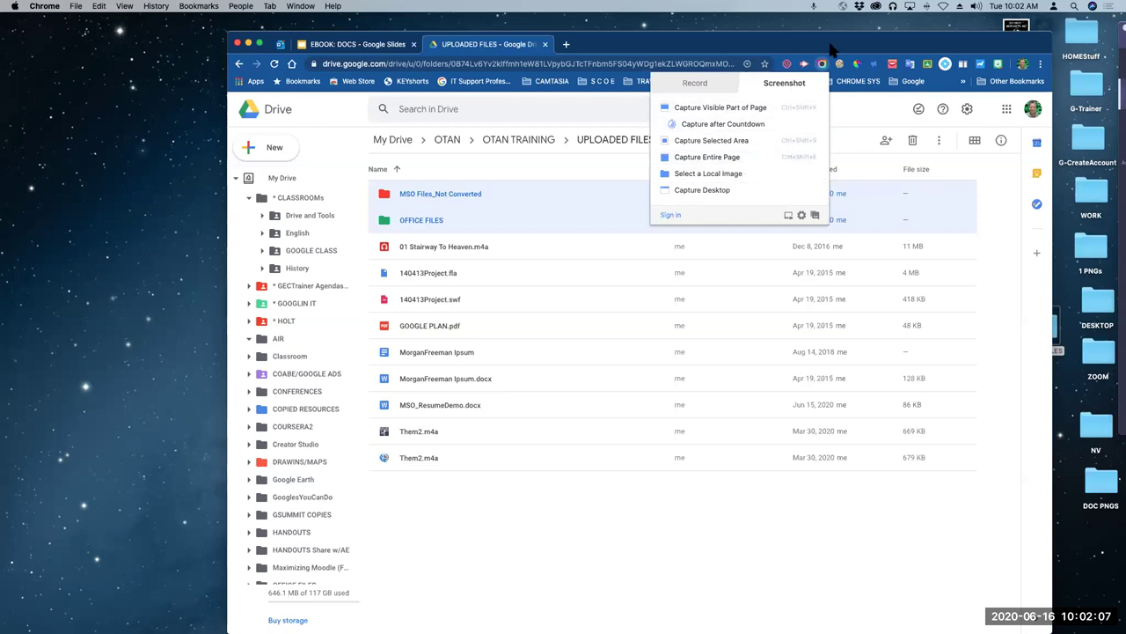
{"action": "double_click", "coordinate": [419, 218]}
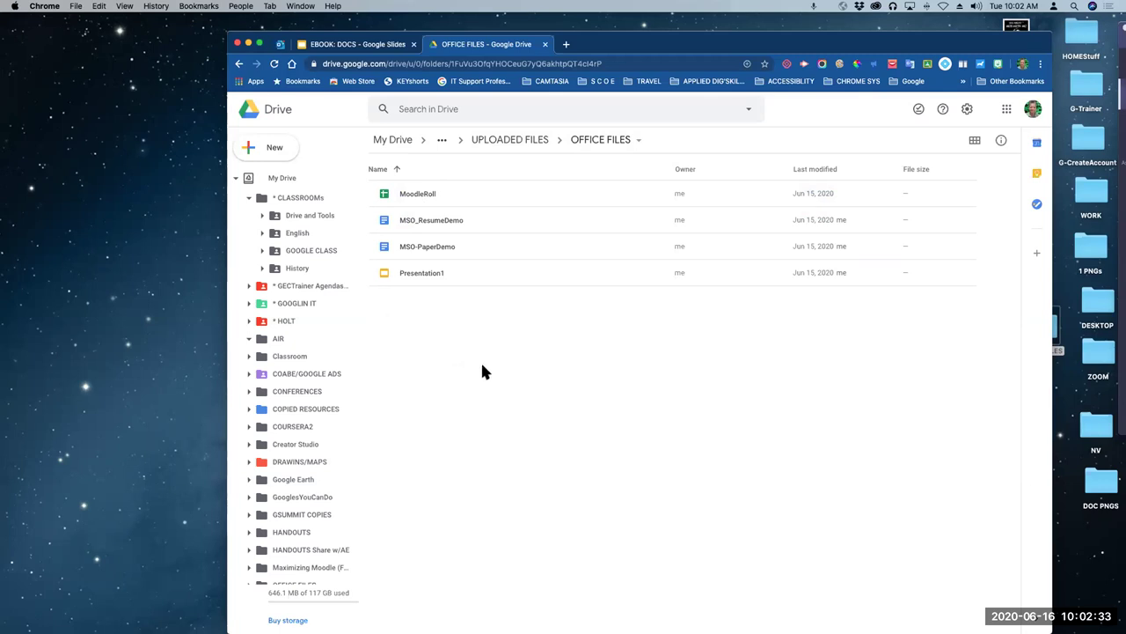
{"action": "left_click", "coordinate": [529, 142]}
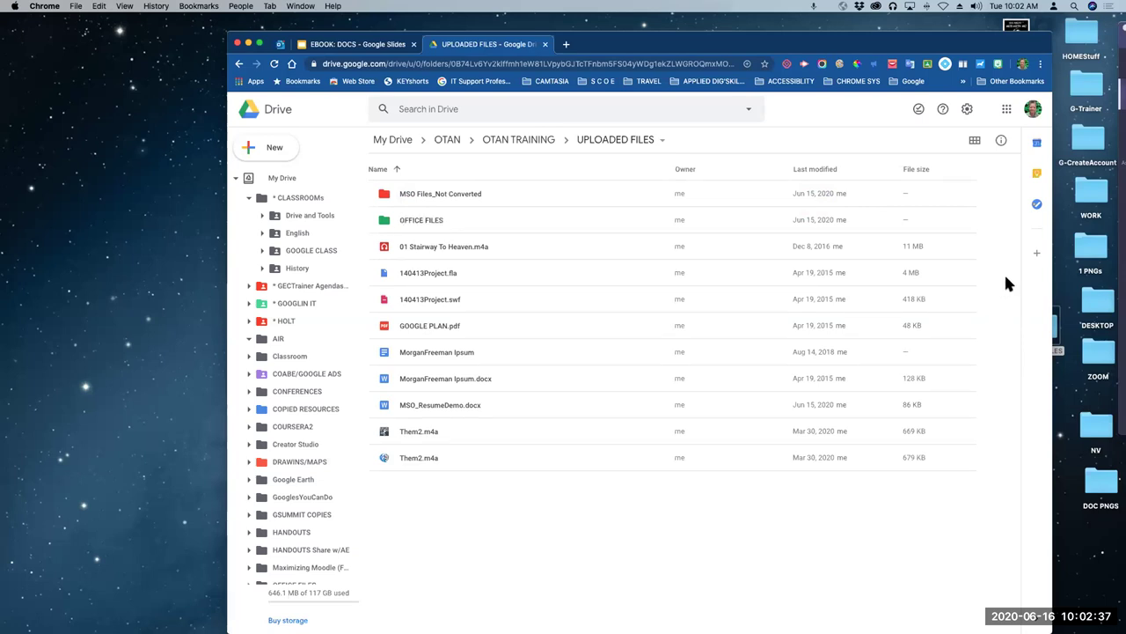
Step: Narrow the Chrome window to reveal the desktop folder, then open Drive's OFFICE FILES folder
{"action": "left_click_drag", "start_coordinate": [1051, 264], "coordinate": [984, 268]}
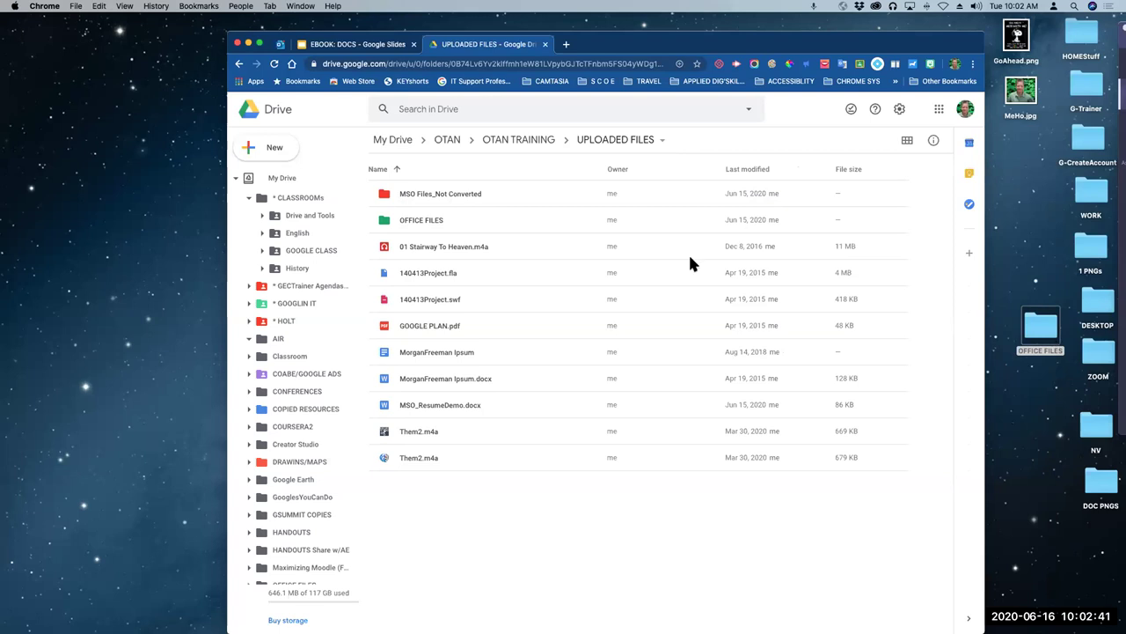
{"action": "left_click", "coordinate": [427, 222]}
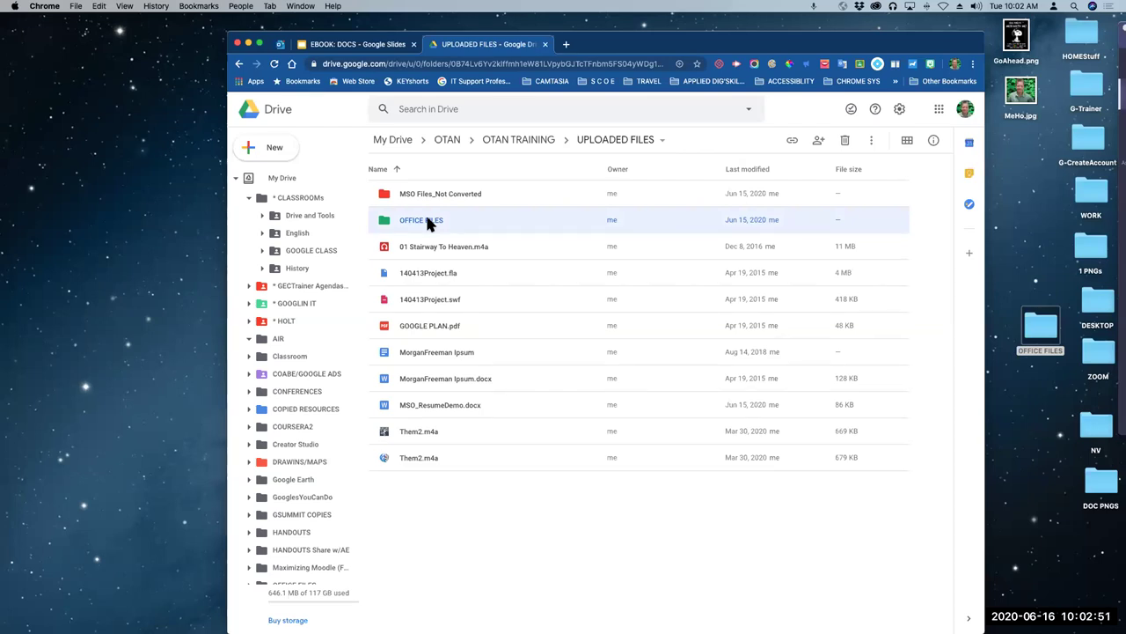
{"action": "double_click", "coordinate": [428, 221]}
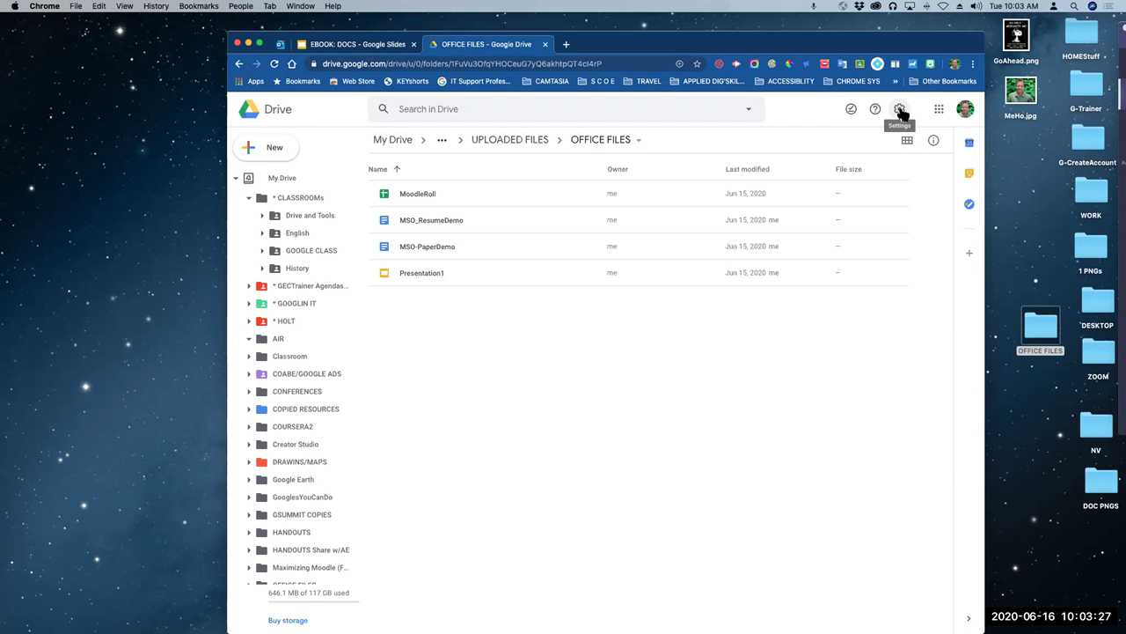
Step: Enable 'Convert uploaded files to Google Docs editor format' in Drive Settings and confirm with DONE
{"action": "left_click", "coordinate": [899, 111]}
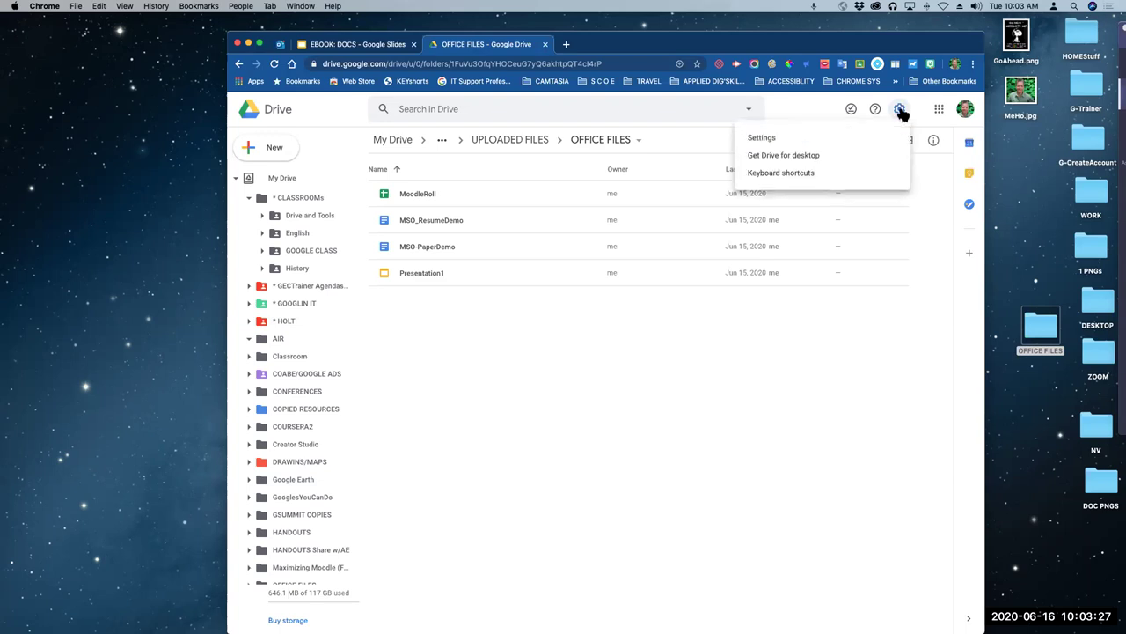
{"action": "left_click", "coordinate": [786, 139]}
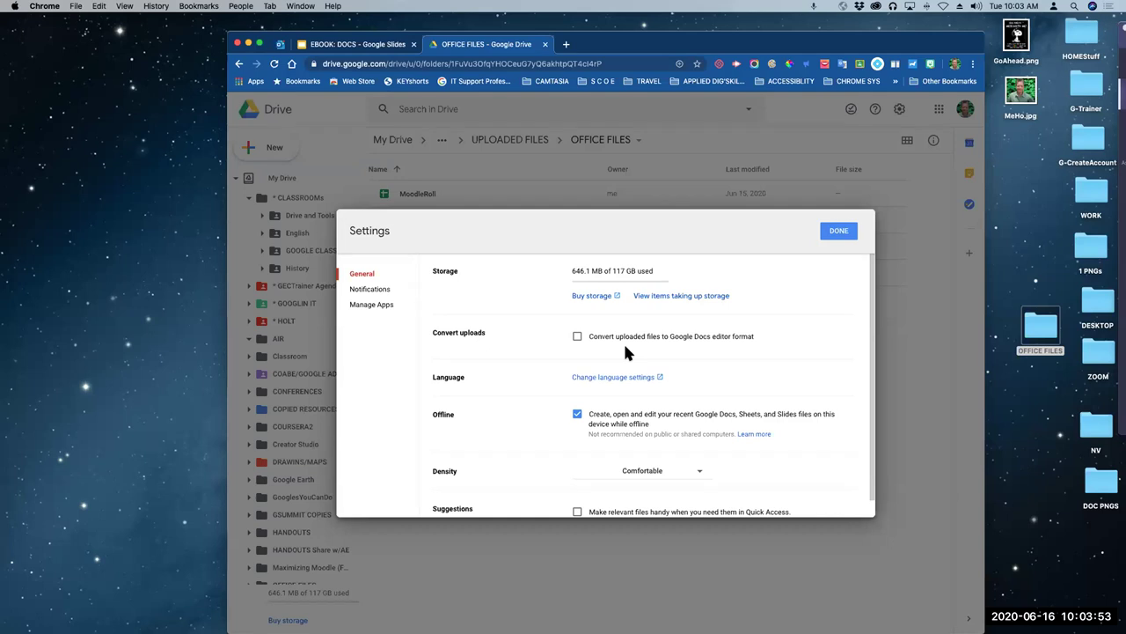
{"action": "left_click", "coordinate": [576, 336]}
{"action": "left_click", "coordinate": [838, 231]}
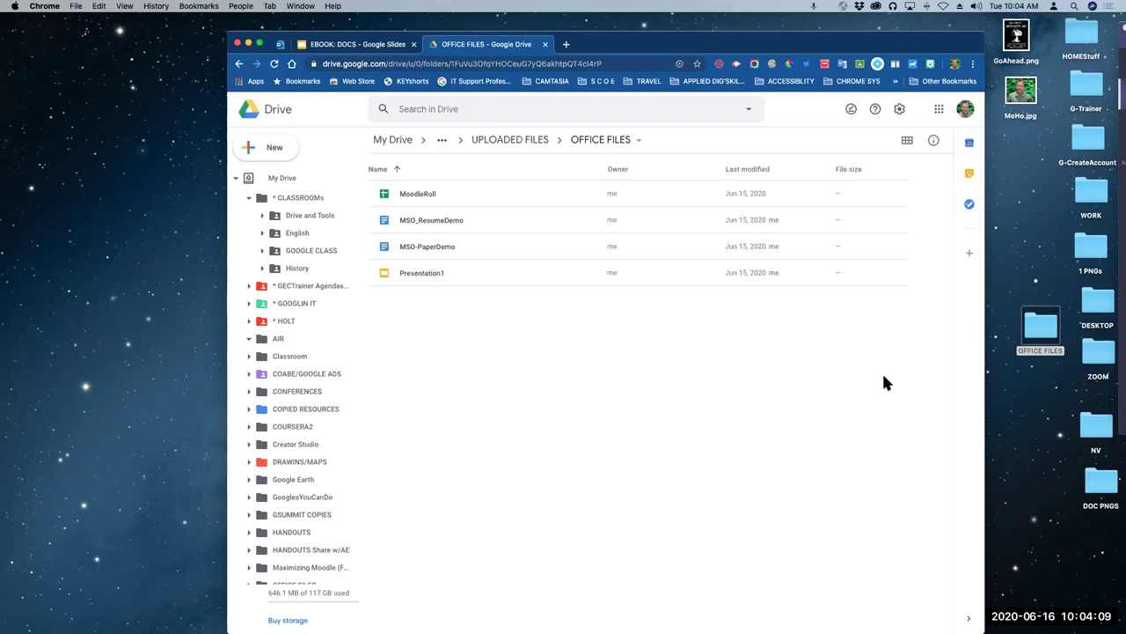
Step: Check the desktop OFFICE FILES folder's contents, then drag it into Drive to upload all 6 files
{"action": "left_click", "coordinate": [1041, 330]}
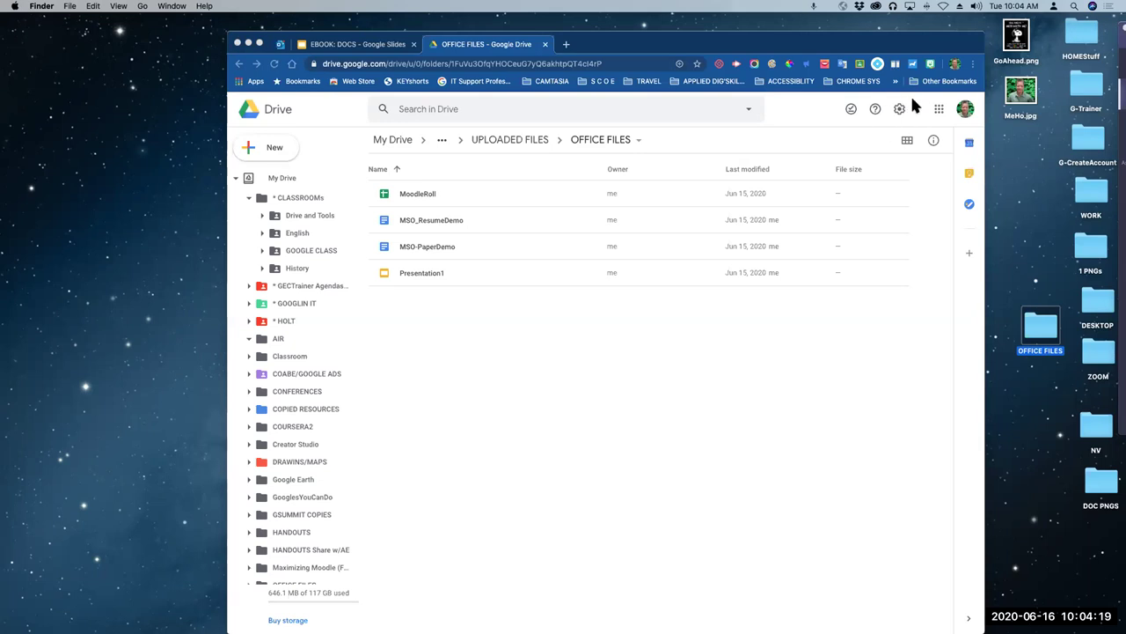
{"action": "left_click", "coordinate": [276, 66]}
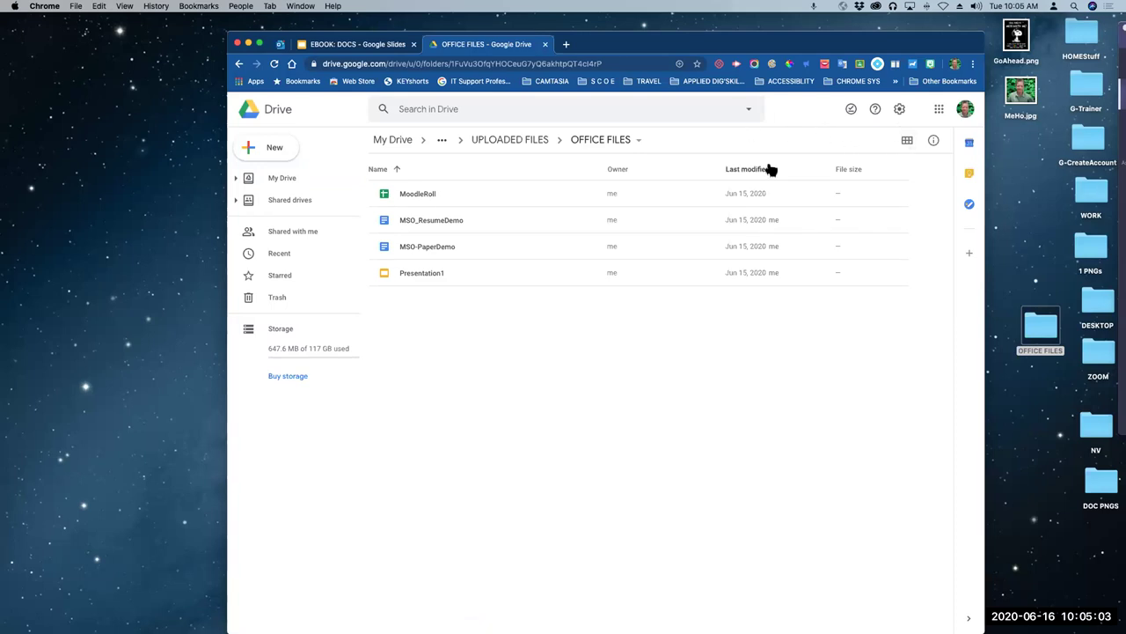
{"action": "double_click", "coordinate": [1046, 322]}
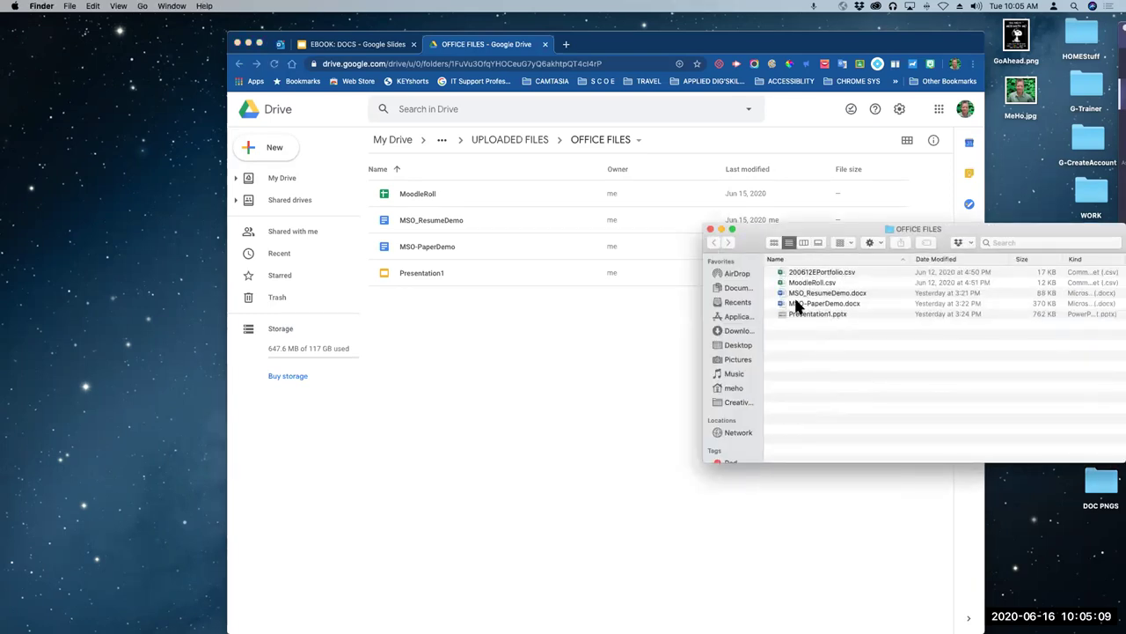
{"action": "left_click", "coordinate": [711, 229]}
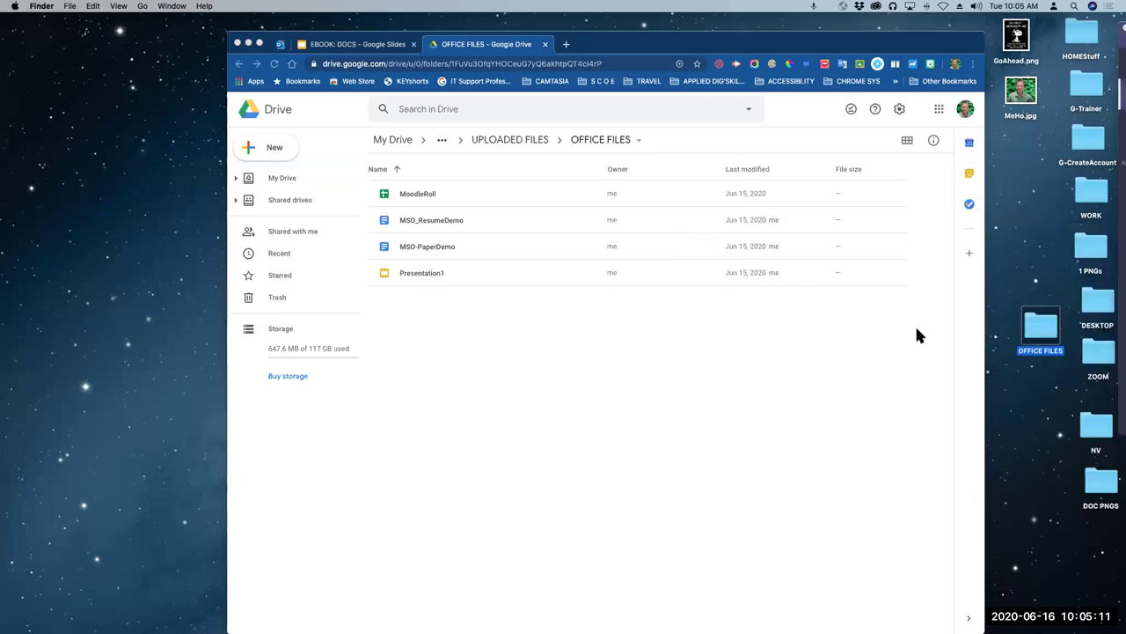
{"action": "left_click_drag", "start_coordinate": [691, 390], "coordinate": [651, 389]}
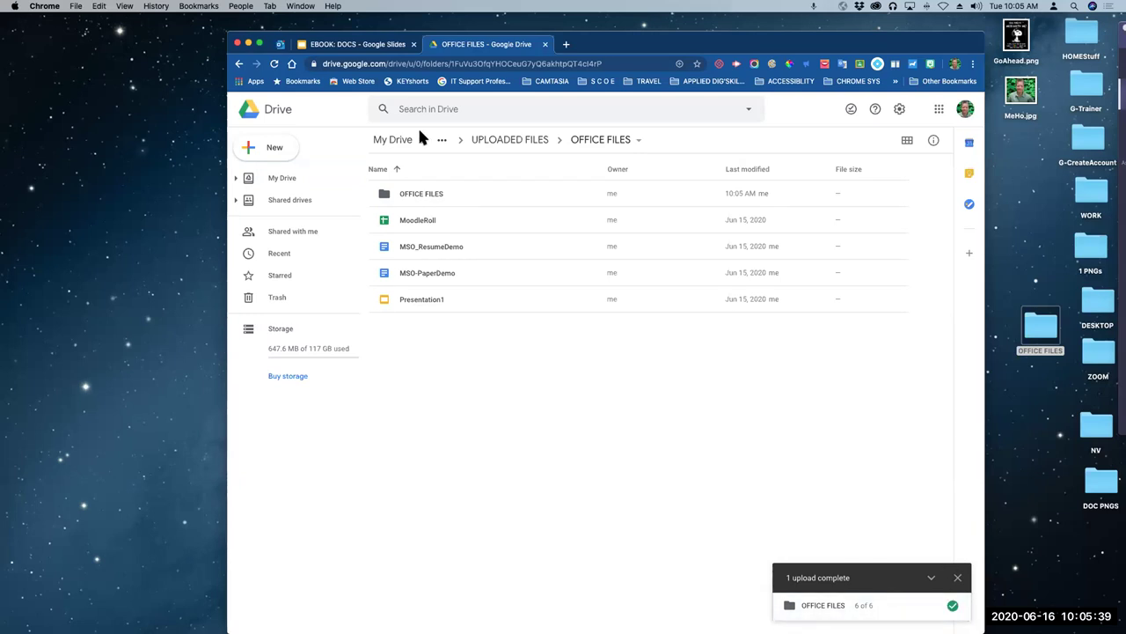
Step: Delete the .DS_Store file from the uploaded OFFICE FILES folder, keeping the five Office files
{"action": "double_click", "coordinate": [429, 195]}
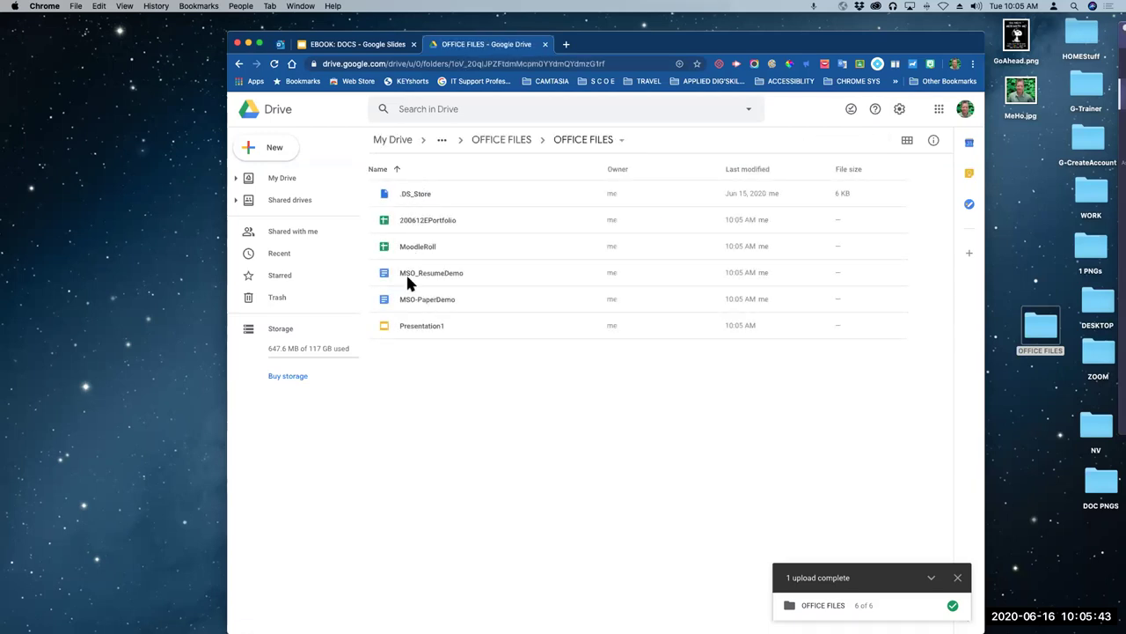
{"action": "left_click", "coordinate": [422, 196]}
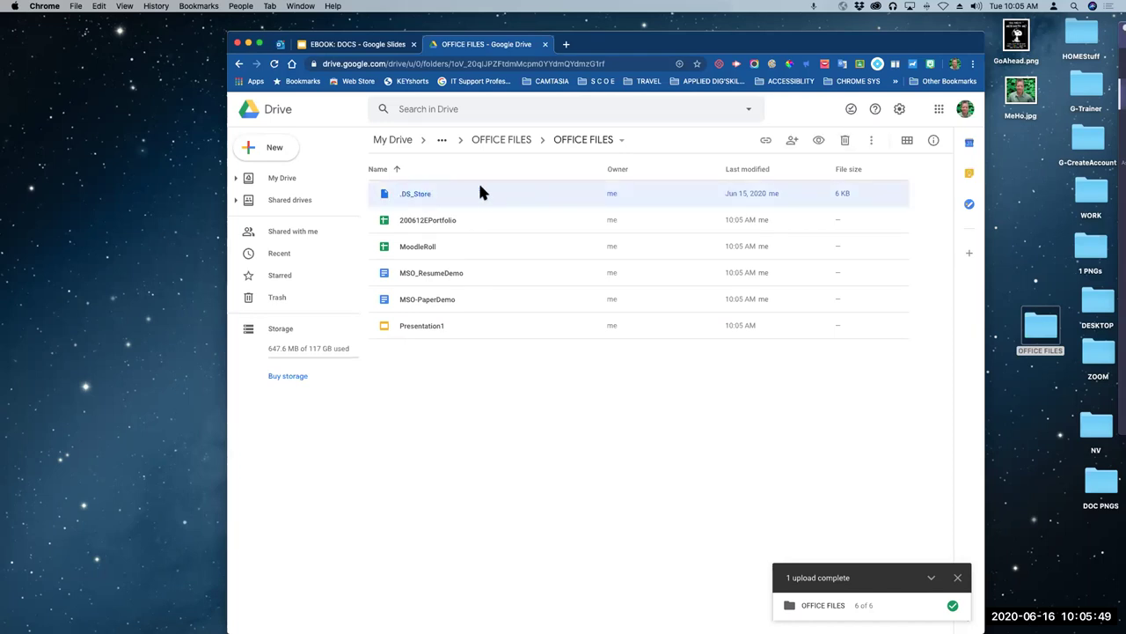
{"action": "left_click", "coordinate": [845, 142]}
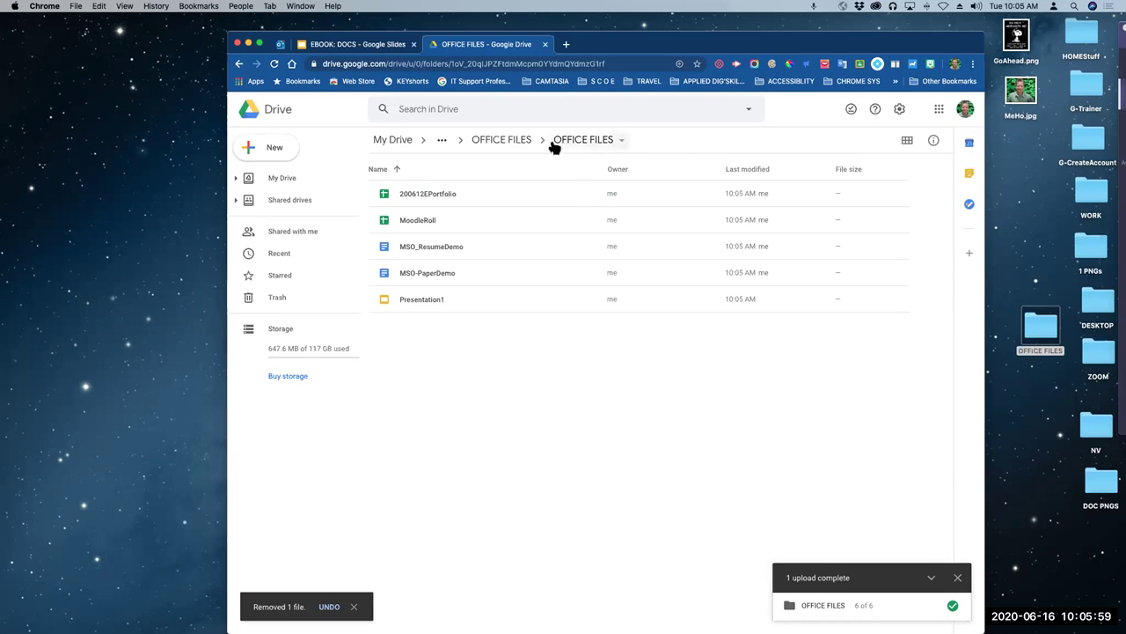
Step: Go to My Drive and open the top-level OFFICE FILES folder with its csv, docx and pptx files
{"action": "left_click", "coordinate": [401, 140]}
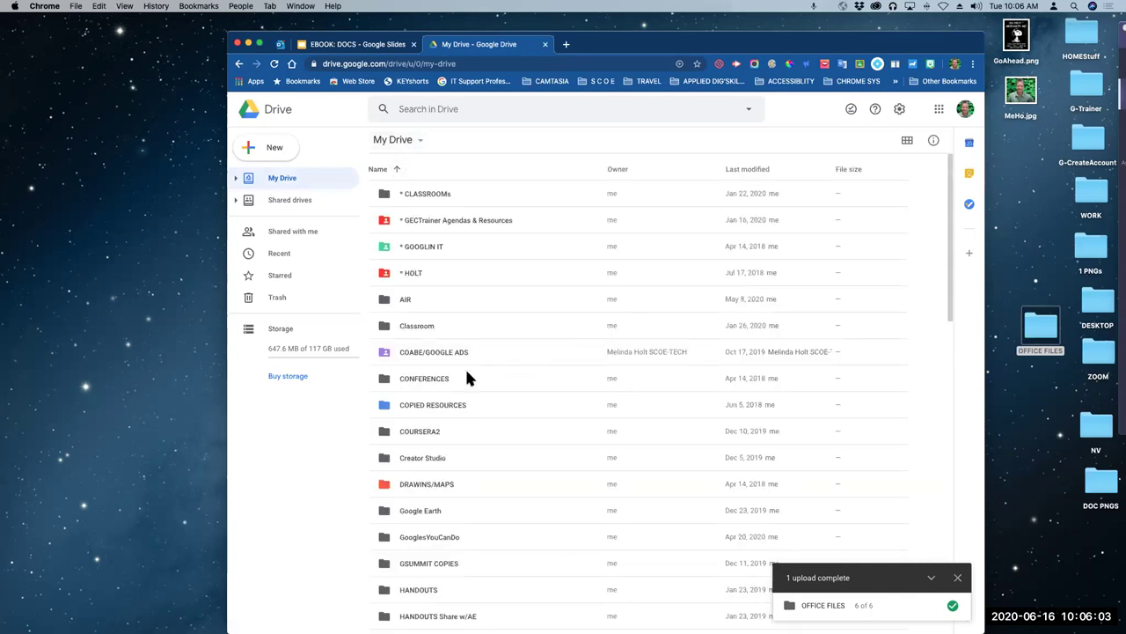
{"action": "scroll", "coordinate": [445, 361], "scroll_direction": "down", "scroll_amount": 2}
{"action": "scroll", "coordinate": [444, 360], "scroll_direction": "down", "scroll_amount": 4}
{"action": "scroll", "coordinate": [444, 360], "scroll_direction": "down", "scroll_amount": 1}
{"action": "double_click", "coordinate": [409, 442]}
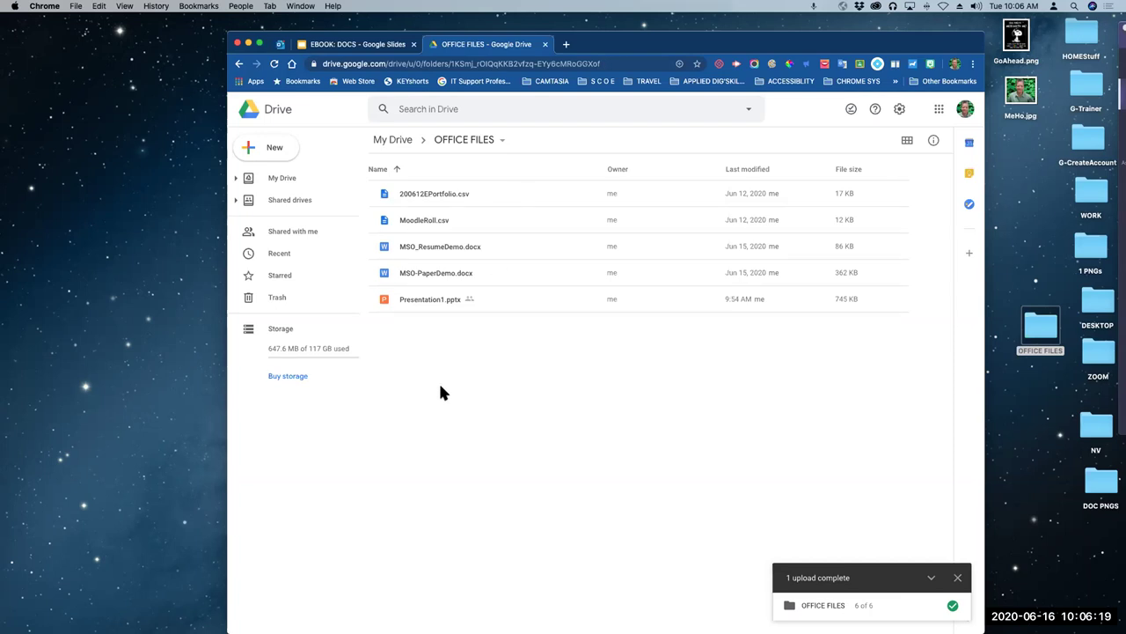
Step: Go back to the My Drive list and select the OFFICE FILES folder row
{"action": "left_click", "coordinate": [487, 142]}
{"action": "left_click", "coordinate": [487, 142]}
{"action": "left_click", "coordinate": [240, 63]}
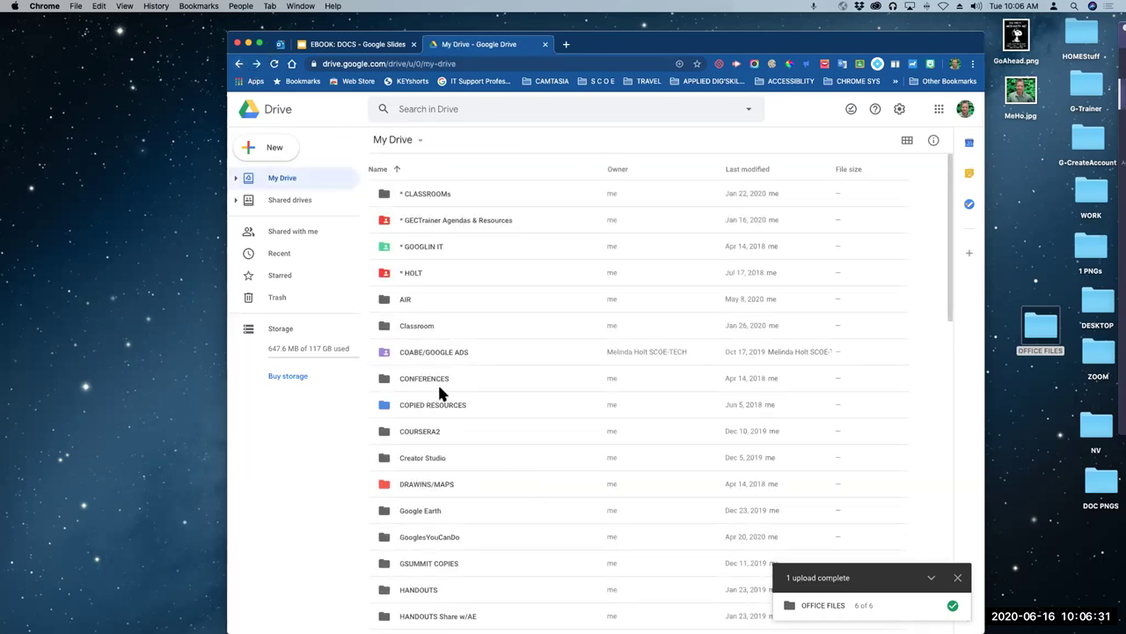
{"action": "scroll", "coordinate": [455, 519], "scroll_direction": "down", "scroll_amount": 5}
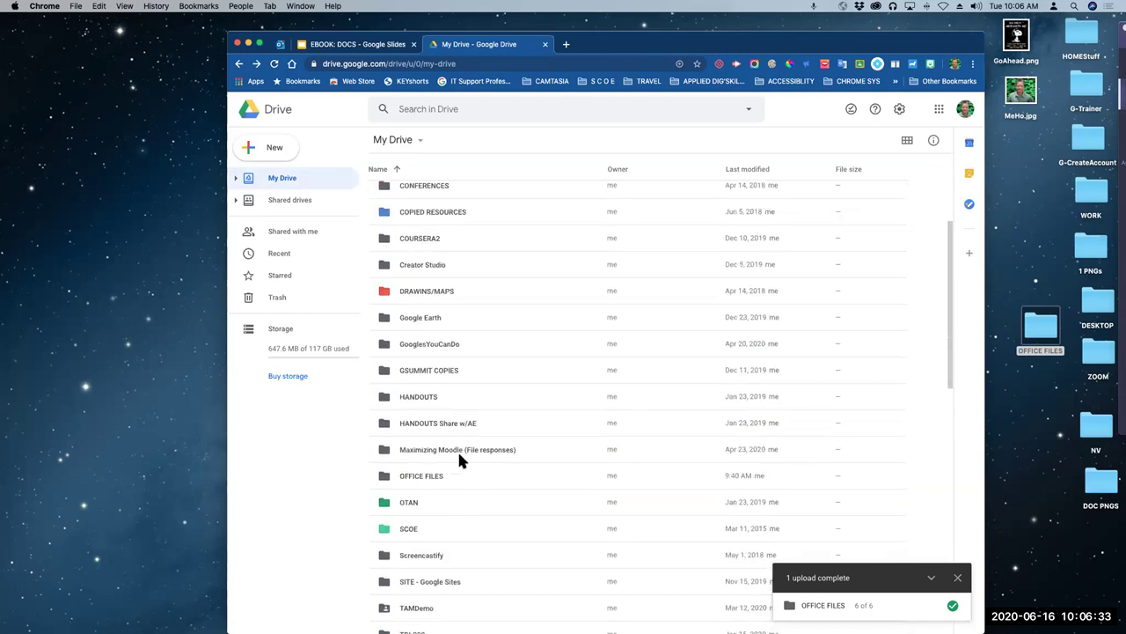
{"action": "left_click", "coordinate": [409, 478]}
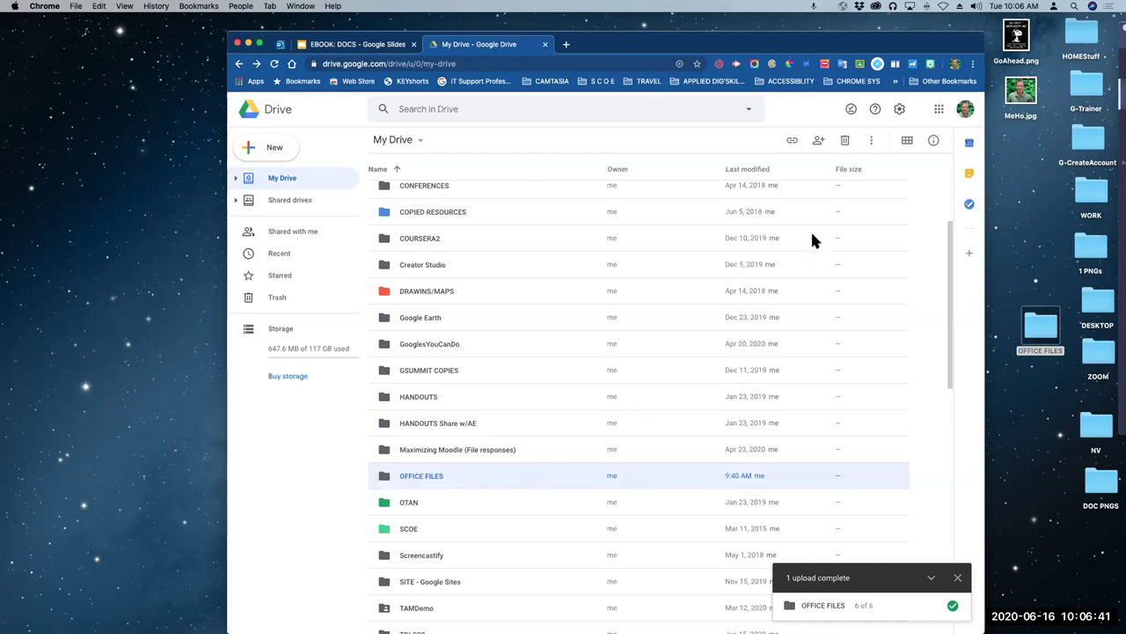
Step: Download the OFFICE FILES folder from its right-click menu so Drive zips it
{"action": "left_click", "coordinate": [873, 141]}
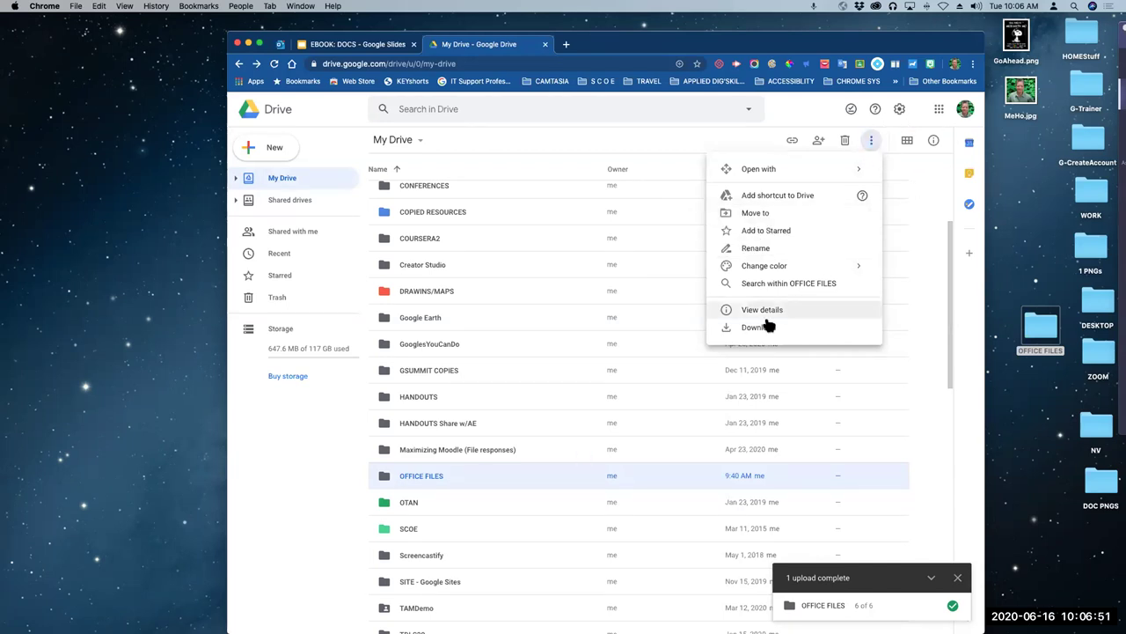
{"action": "left_click", "coordinate": [469, 490]}
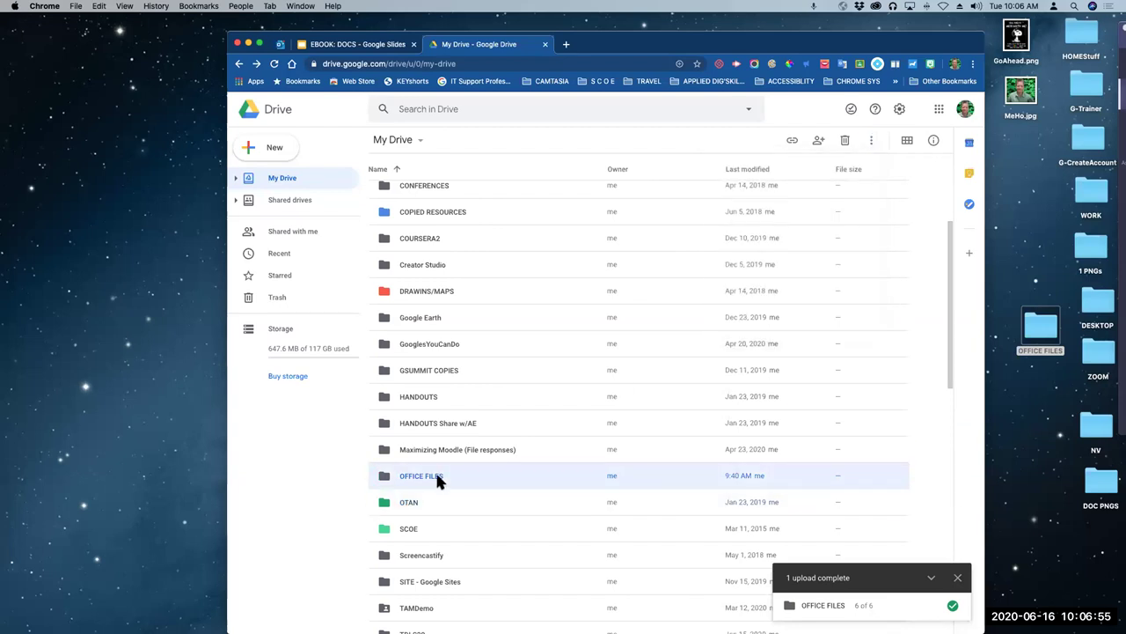
{"action": "right_click", "coordinate": [433, 476]}
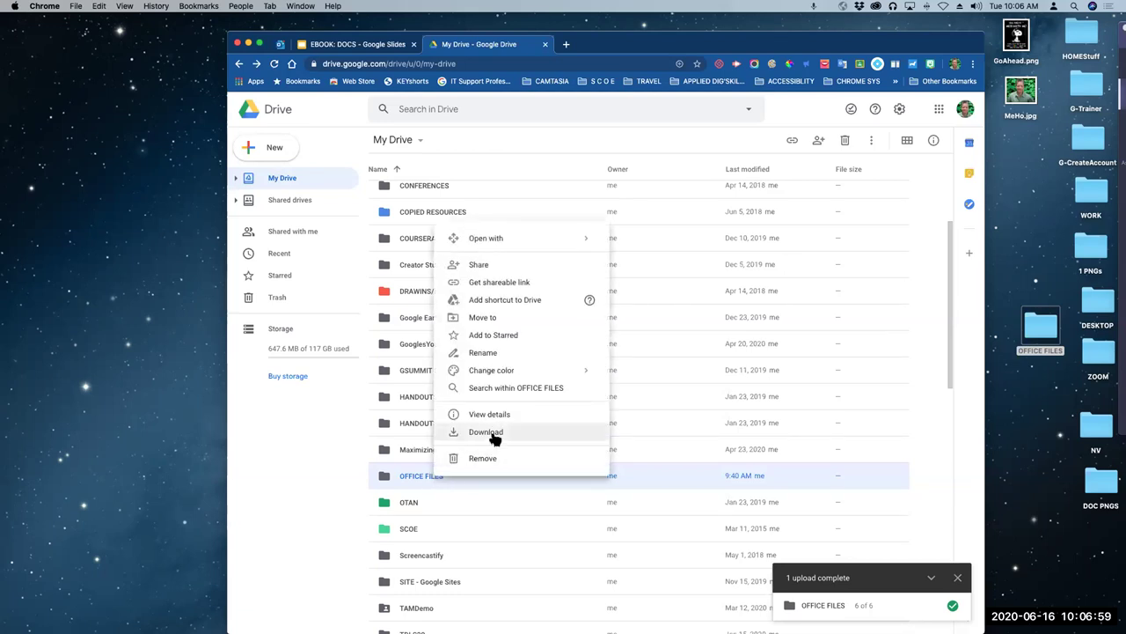
{"action": "left_click", "coordinate": [491, 432]}
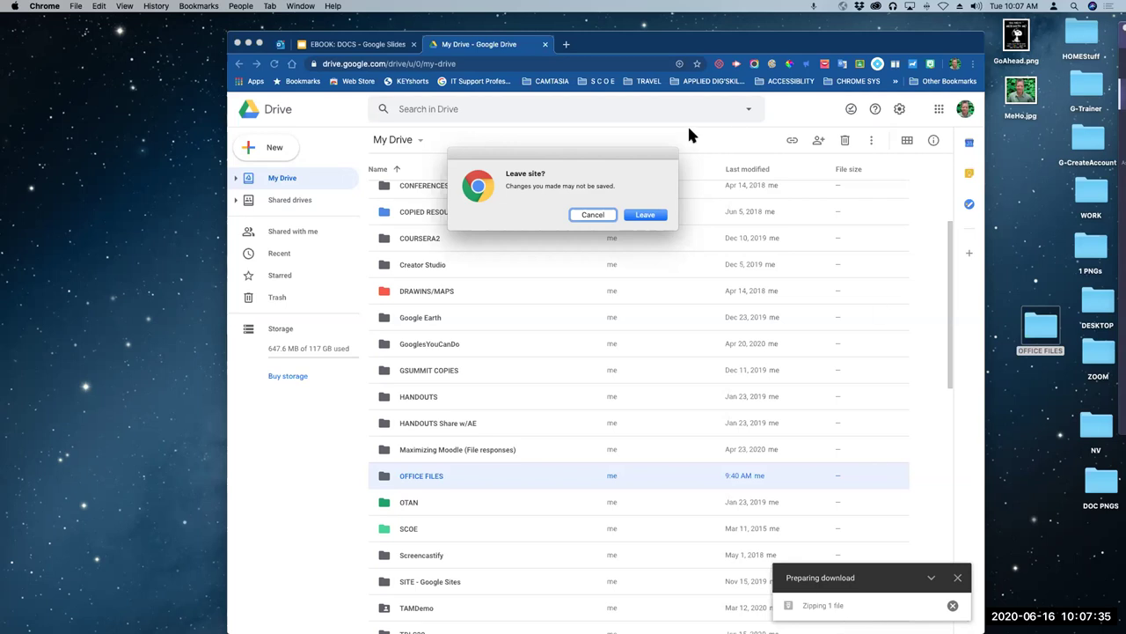
Step: Leave the page, remove the date suffix and save to the Desktop as OFFICE FILES2.zip
{"action": "left_click", "coordinate": [650, 217]}
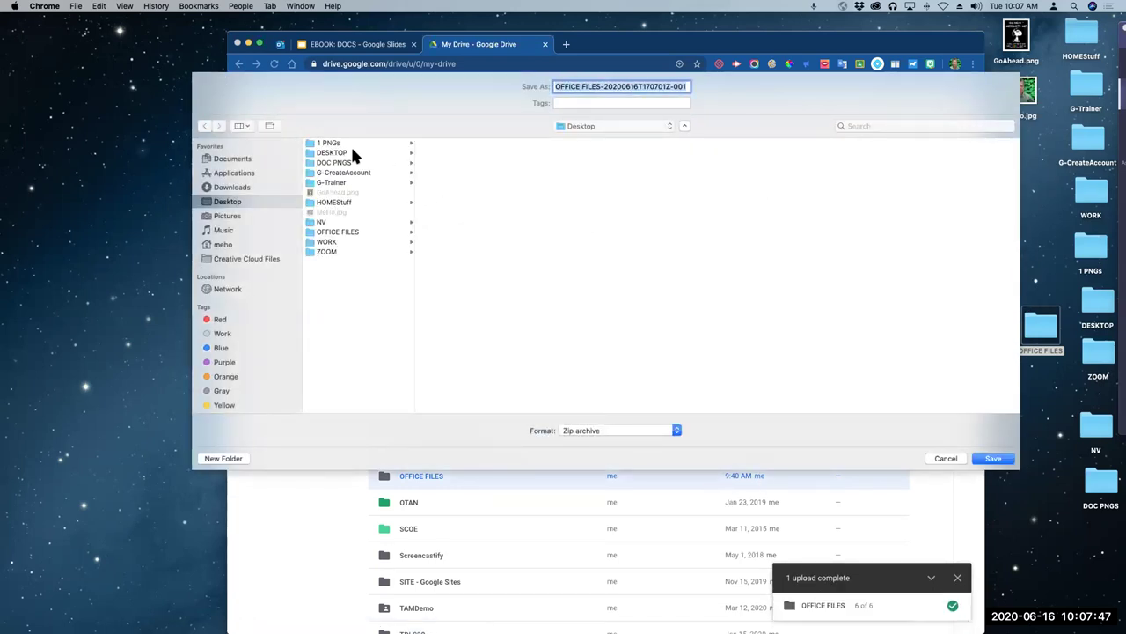
{"action": "left_click_drag", "start_coordinate": [785, 48], "coordinate": [843, 56]}
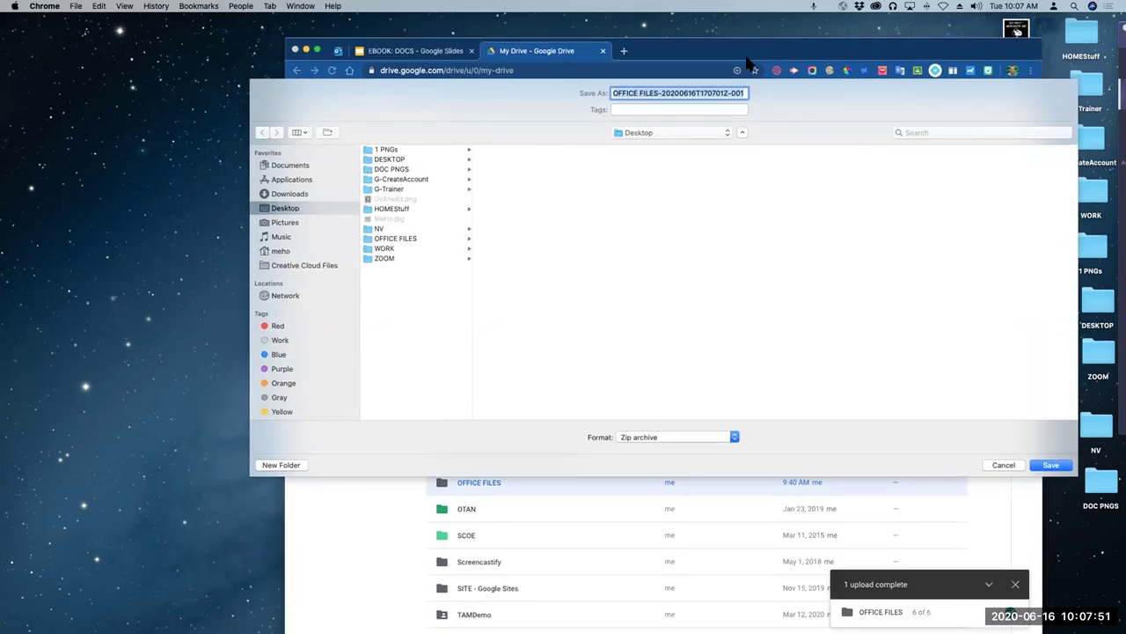
{"action": "left_click_drag", "start_coordinate": [659, 94], "coordinate": [808, 87]}
{"action": "key", "text": "BackSpace"}
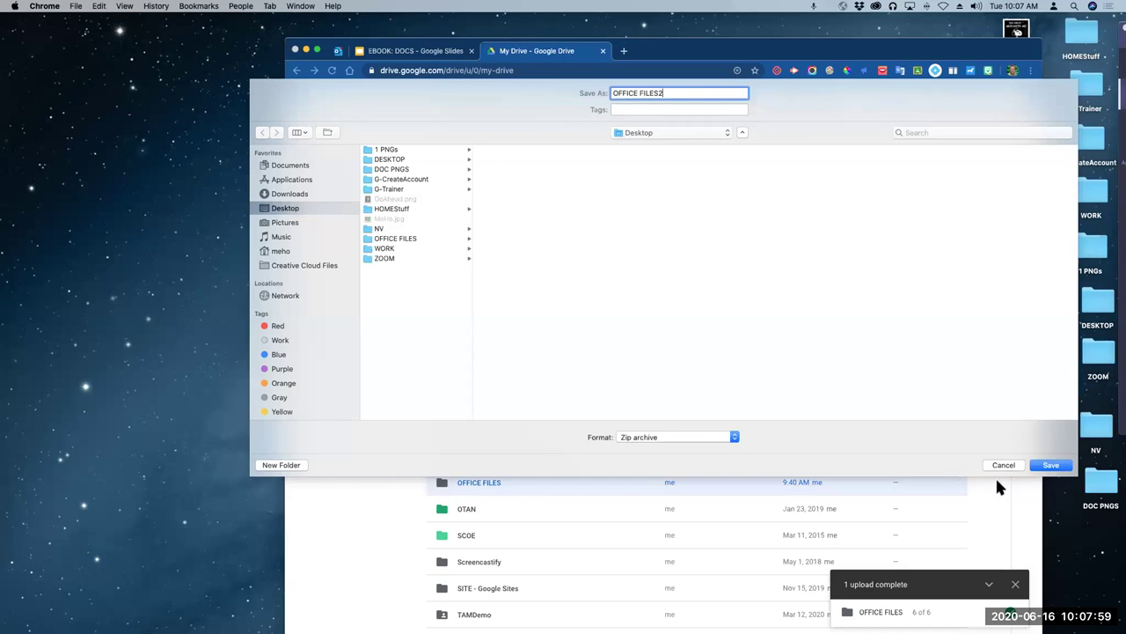
{"action": "left_click", "coordinate": [1052, 466]}
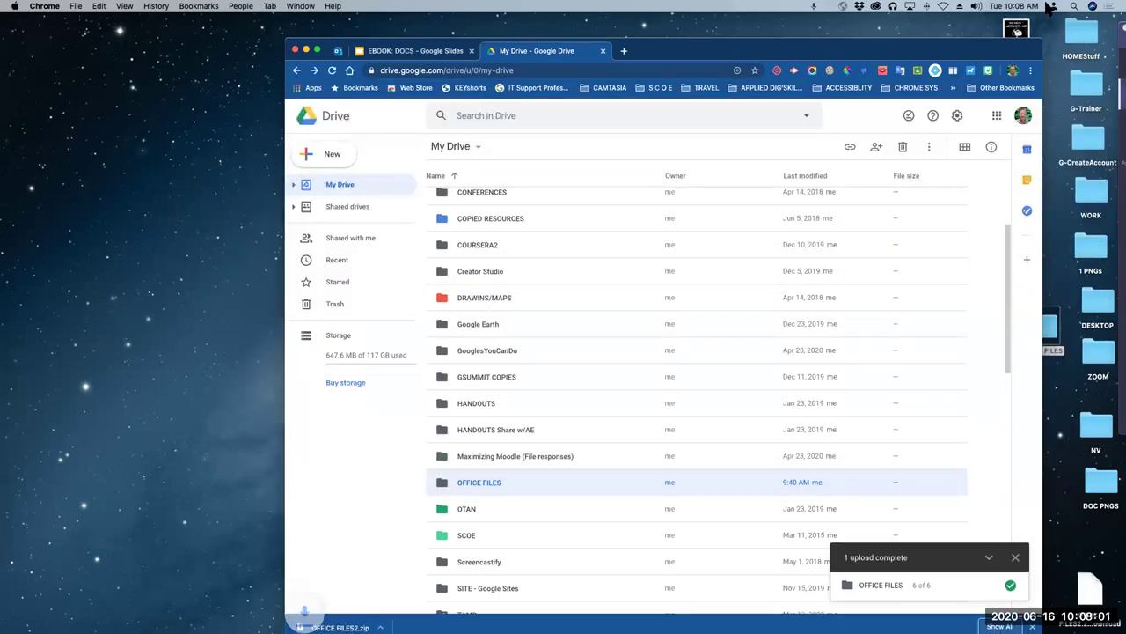
Step: Uncover the desktop and expand OFFICE FILES2.zip into a new OFFICE FILES 2 folder
{"action": "left_click_drag", "start_coordinate": [986, 59], "coordinate": [915, 38]}
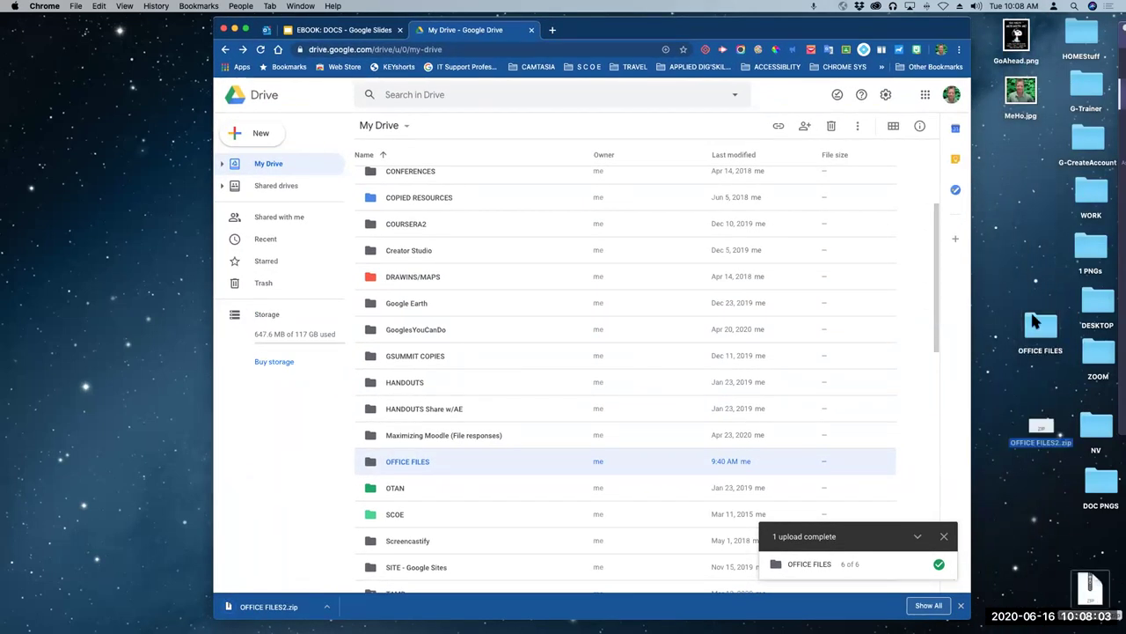
{"action": "left_click", "coordinate": [1012, 46]}
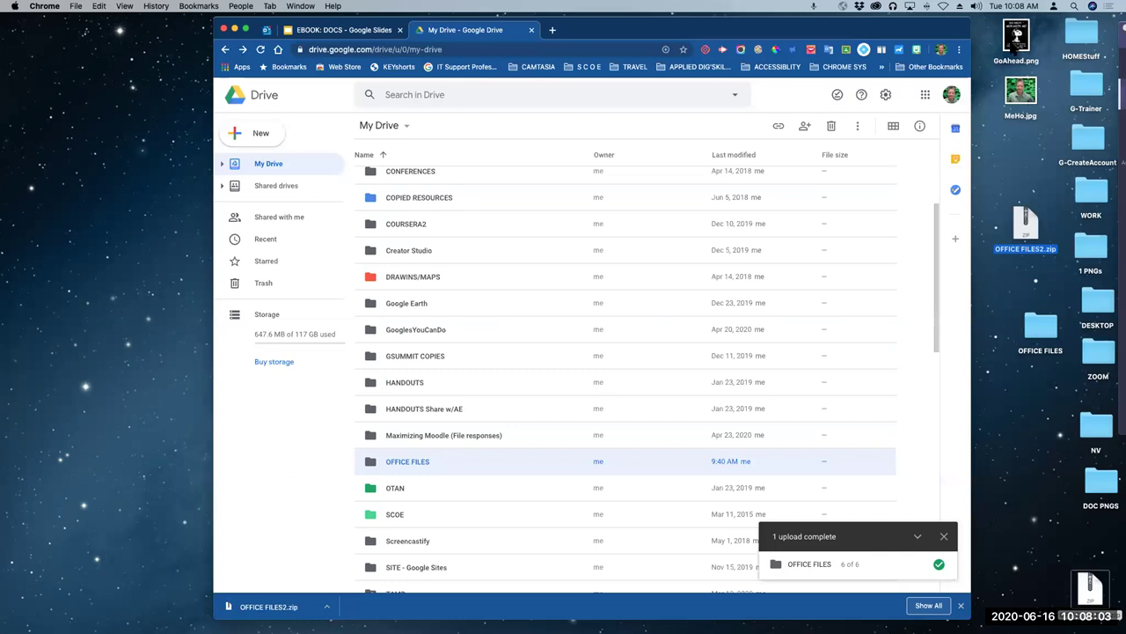
{"action": "left_click", "coordinate": [968, 35]}
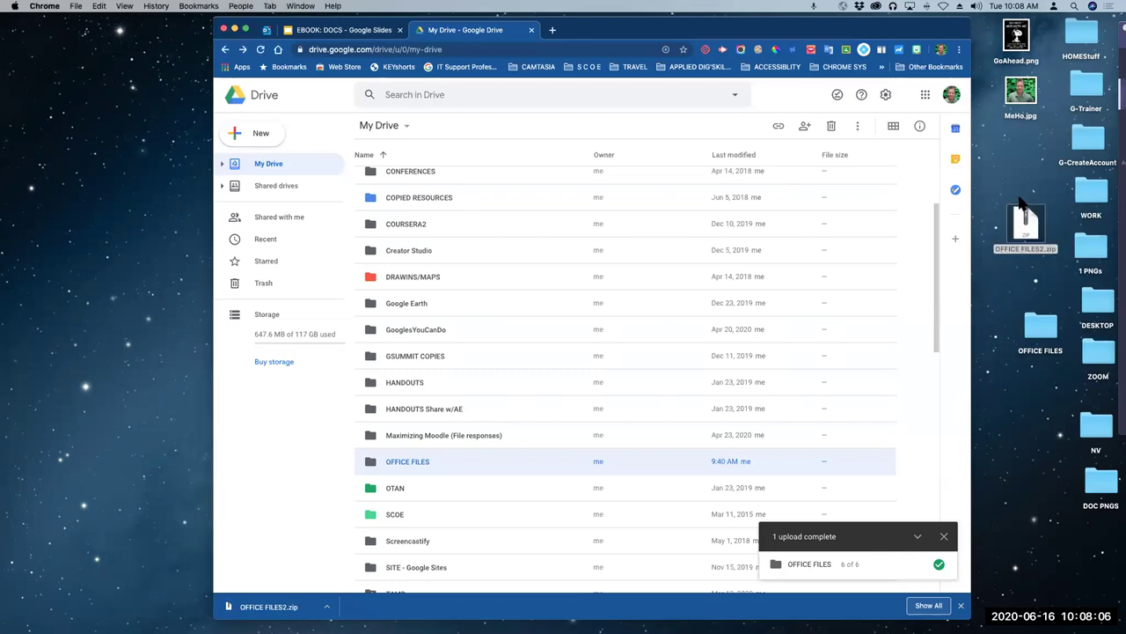
{"action": "double_click", "coordinate": [949, 30]}
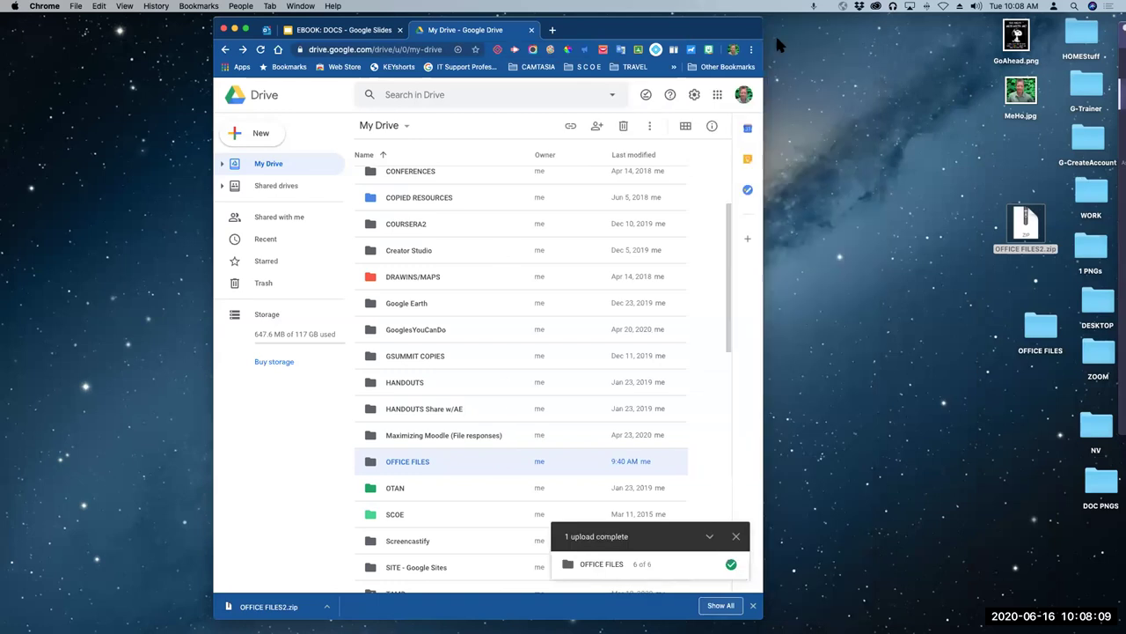
{"action": "left_click_drag", "start_coordinate": [1025, 224], "coordinate": [889, 189]}
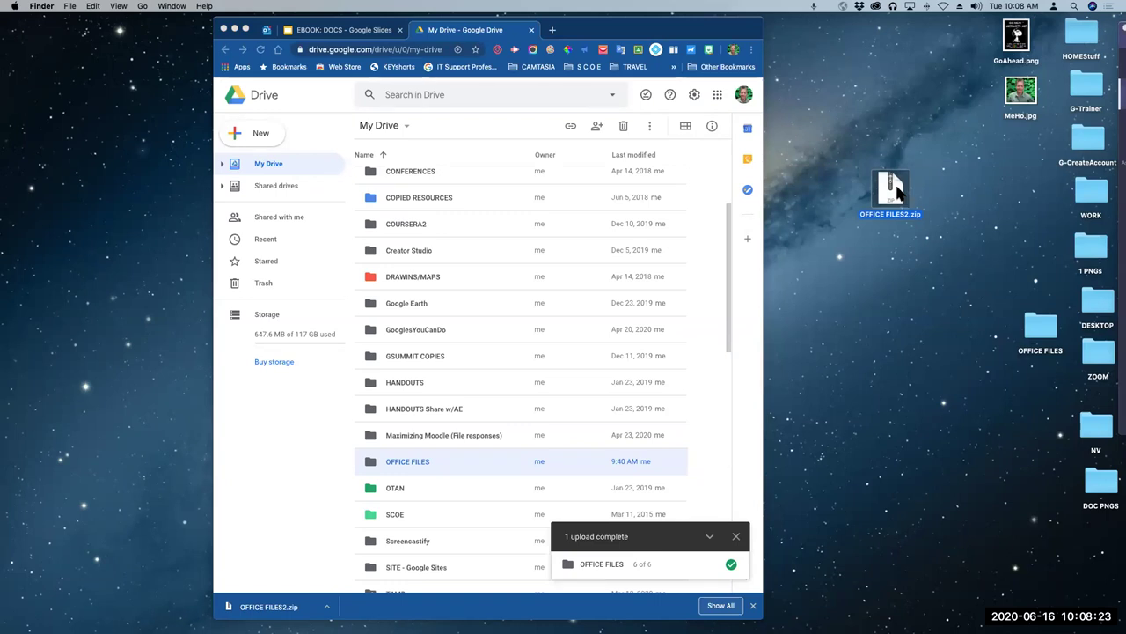
{"action": "left_click_drag", "start_coordinate": [763, 28], "coordinate": [778, 29]}
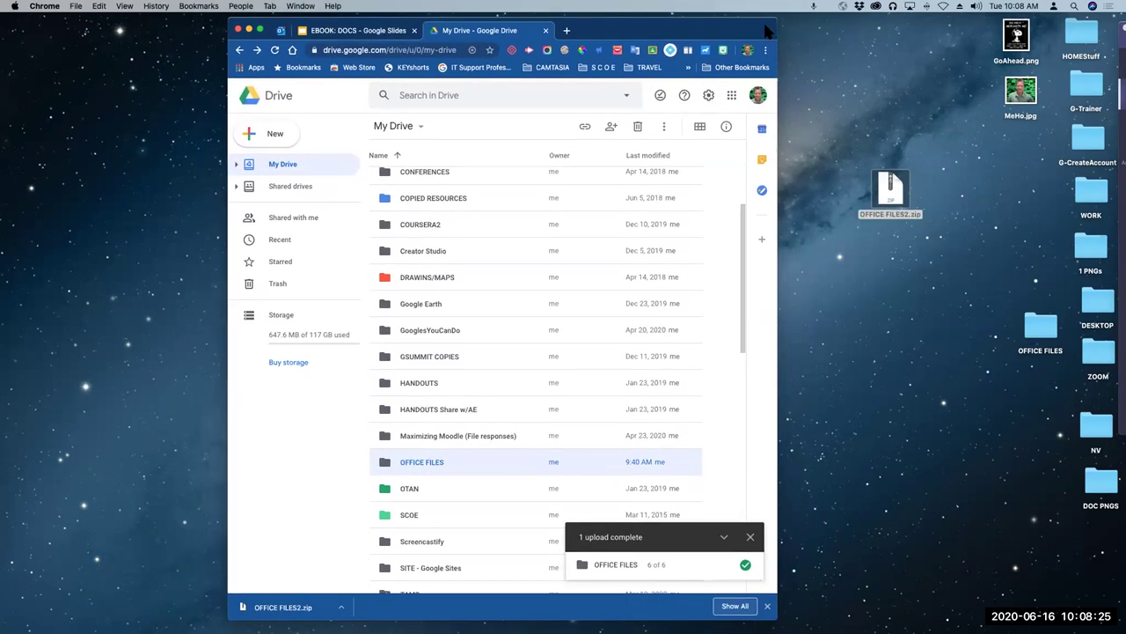
{"action": "left_click", "coordinate": [890, 193]}
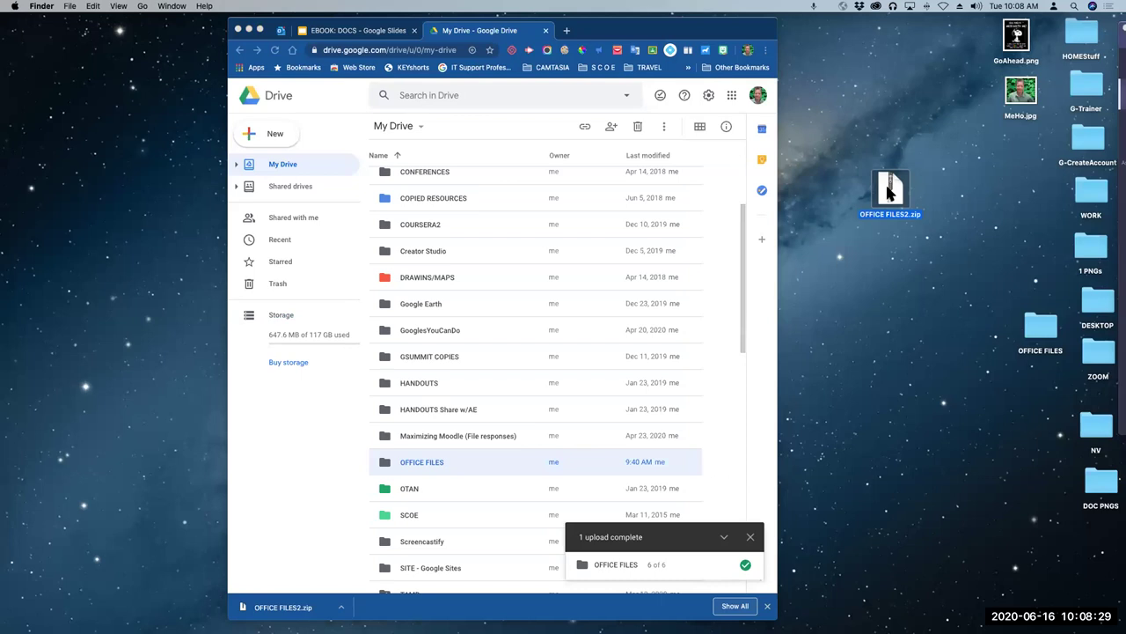
{"action": "double_click", "coordinate": [890, 193]}
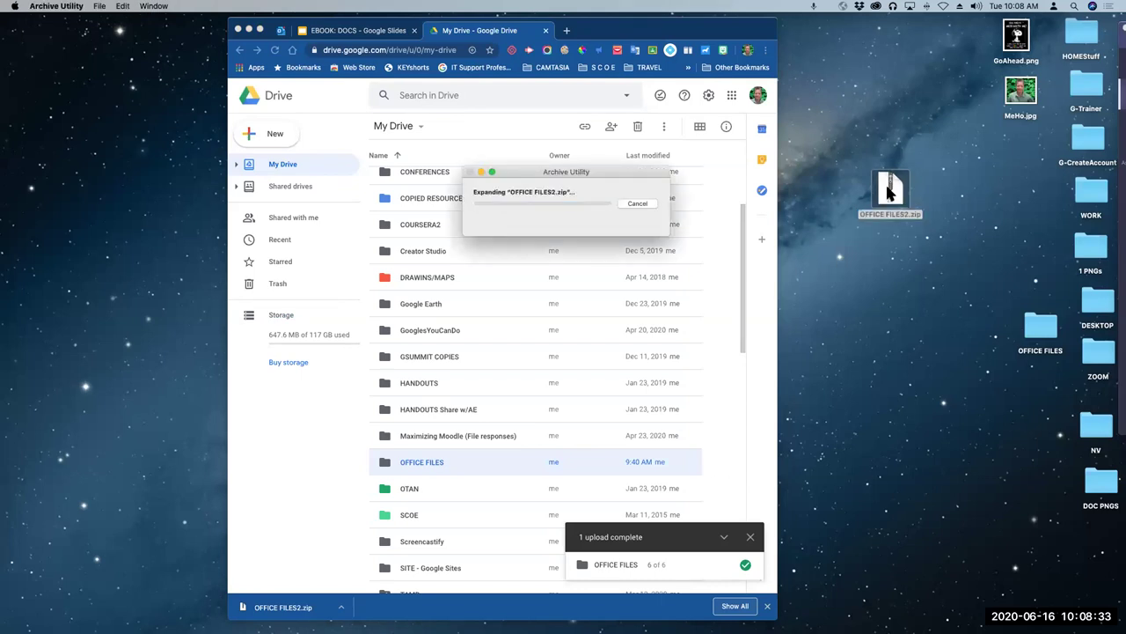
{"action": "left_click_drag", "start_coordinate": [892, 187], "coordinate": [903, 132]}
Step: Open the OFFICE FILES 2 folder to confirm its five csv, docx and pptx files, then close it
{"action": "left_click", "coordinate": [906, 195]}
{"action": "left_click_drag", "start_coordinate": [907, 195], "coordinate": [911, 188]}
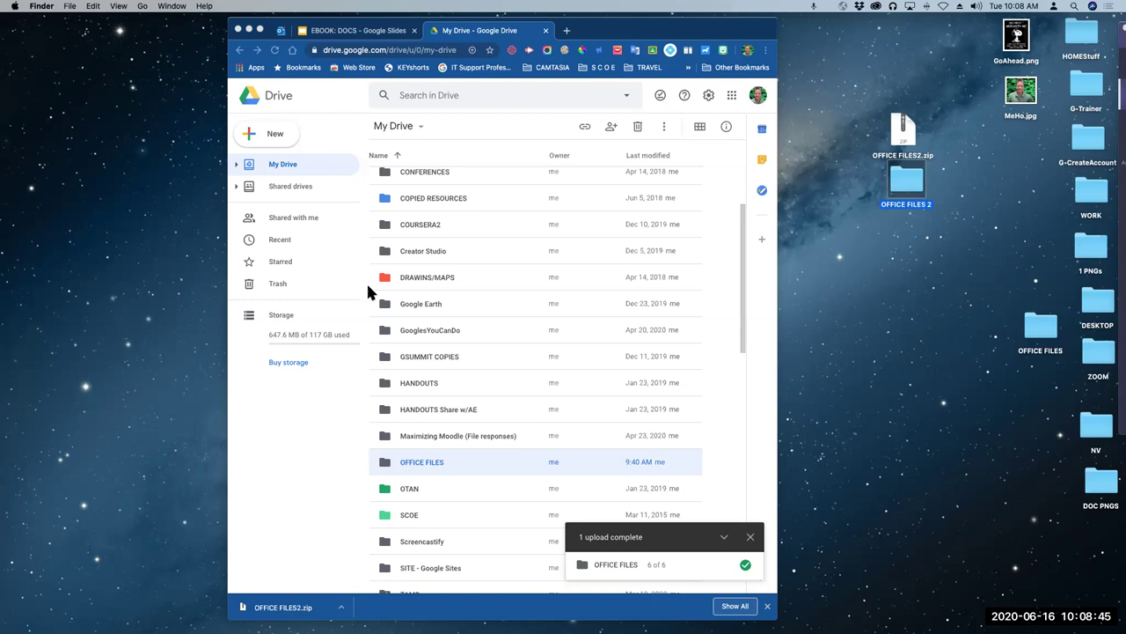
{"action": "double_click", "coordinate": [907, 182]}
{"action": "left_click_drag", "start_coordinate": [253, 43], "coordinate": [798, 117]}
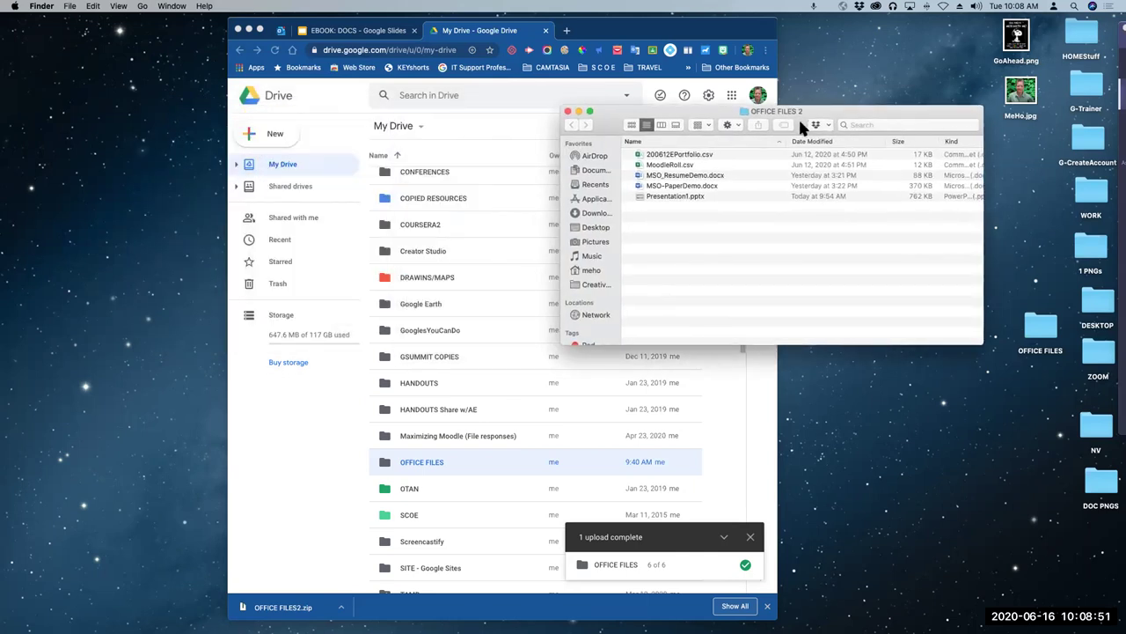
{"action": "left_click", "coordinate": [567, 112]}
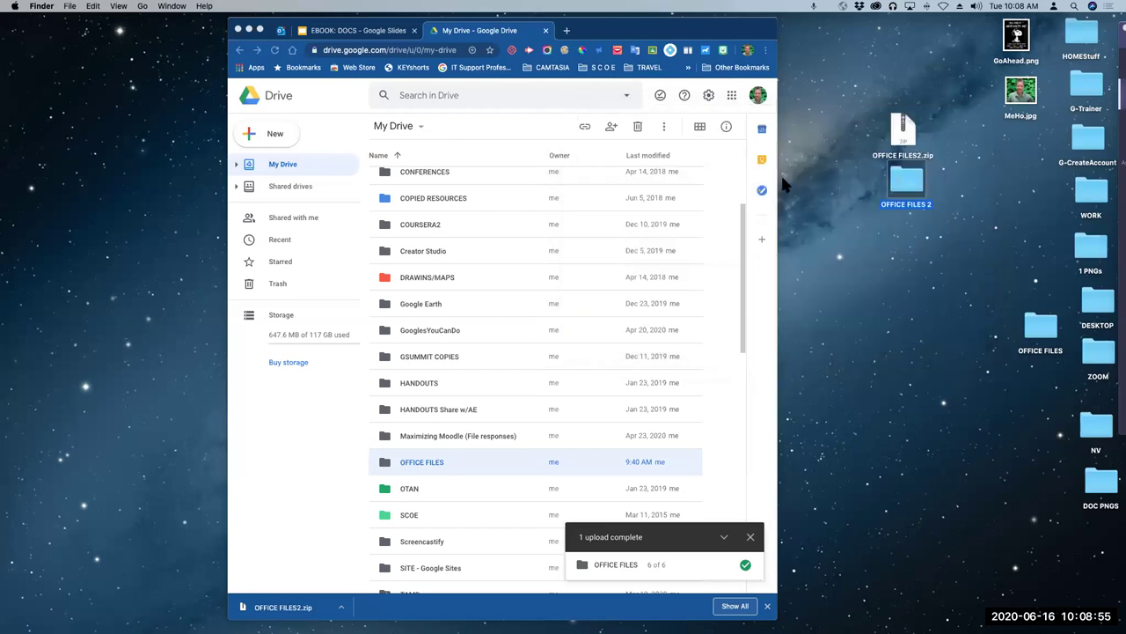
{"action": "mouse_move", "coordinate": [908, 181]}
{"action": "left_mouse_down"}
{"action": "mouse_move", "coordinate": [779, 251]}
{"action": "mouse_move", "coordinate": [550, 299]}
{"action": "mouse_move", "coordinate": [922, 182]}
{"action": "left_mouse_up"}
{"action": "left_click_drag", "start_coordinate": [747, 37], "coordinate": [1063, 46]}
{"action": "left_click_drag", "start_coordinate": [939, 45], "coordinate": [906, 31]}
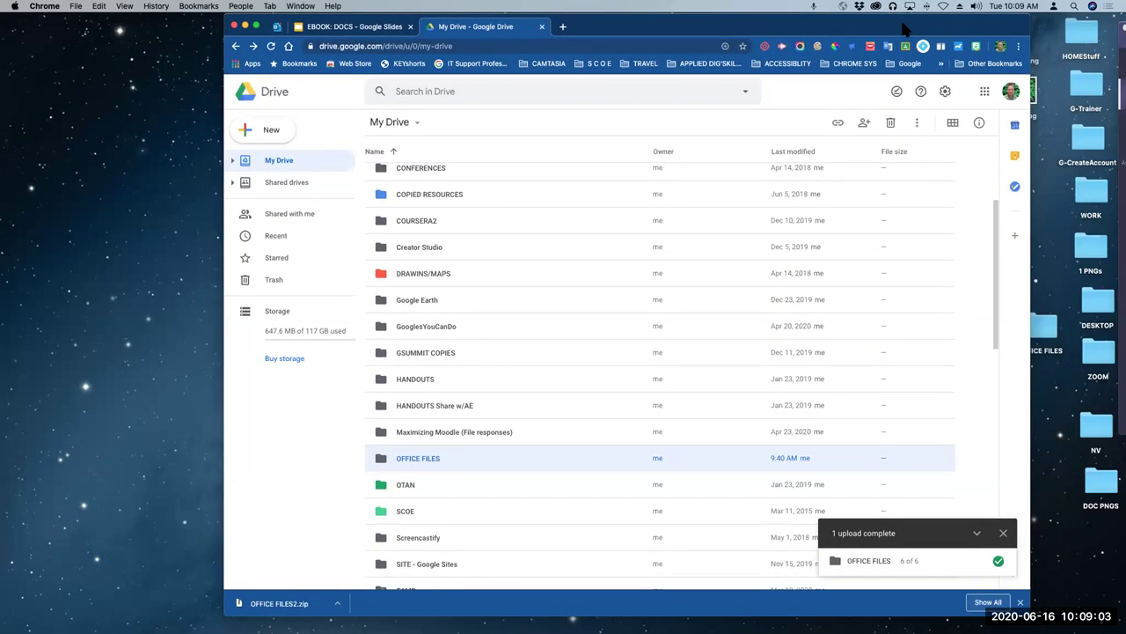
Step: From Drive Settings, view items taking up storage sorted by Storage used, largest first
{"action": "left_click_drag", "start_coordinate": [1030, 123], "coordinate": [1105, 123]}
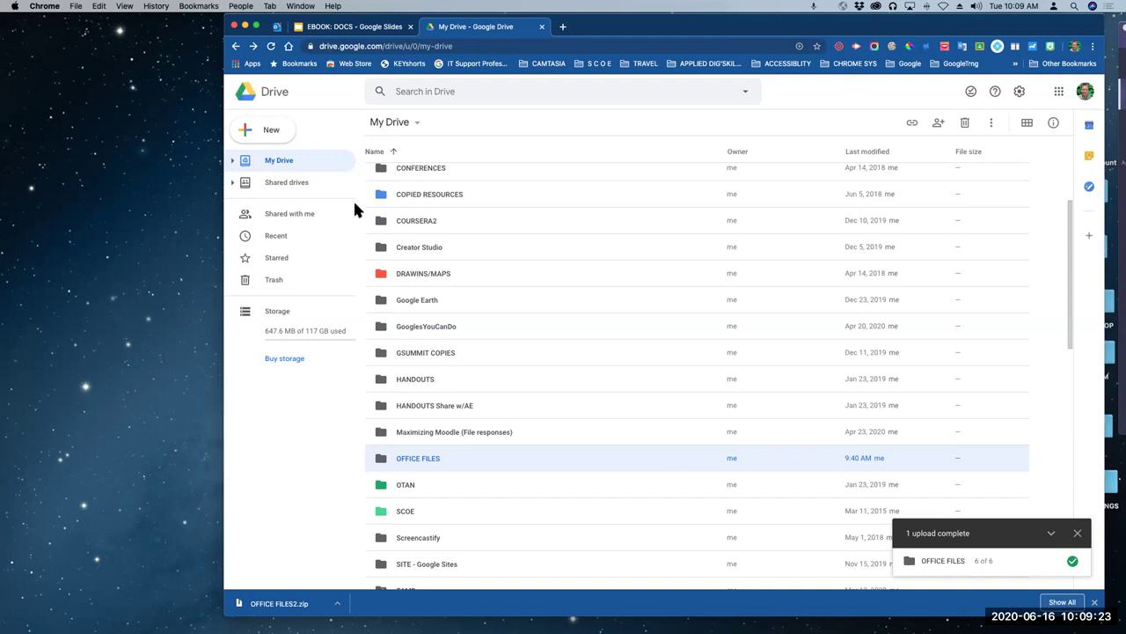
{"action": "left_click", "coordinate": [1020, 93]}
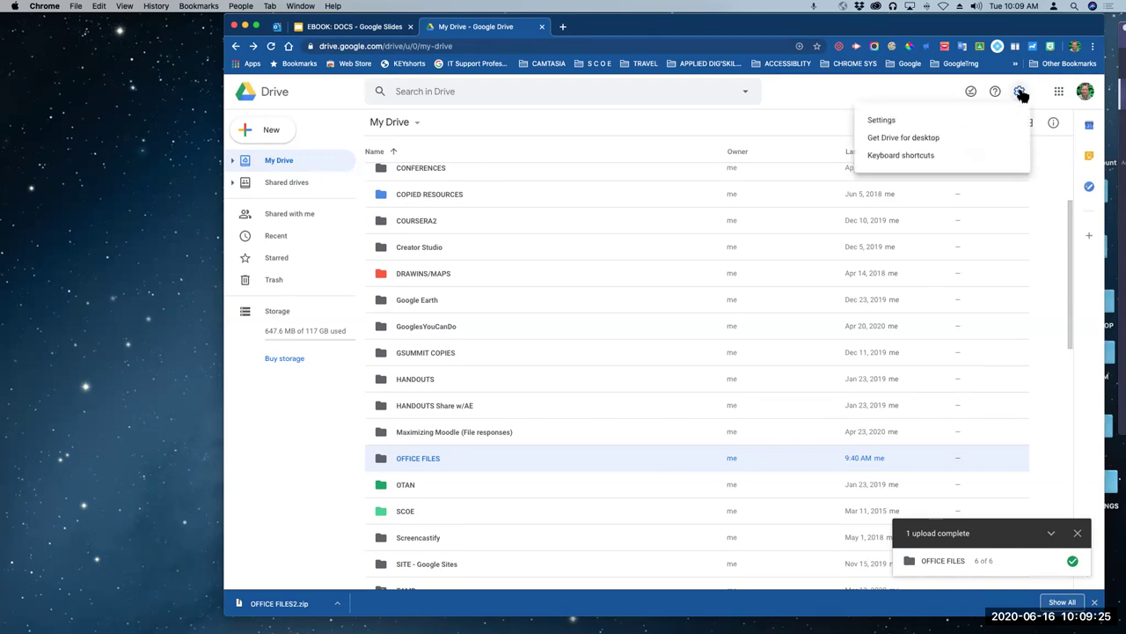
{"action": "left_click", "coordinate": [884, 118]}
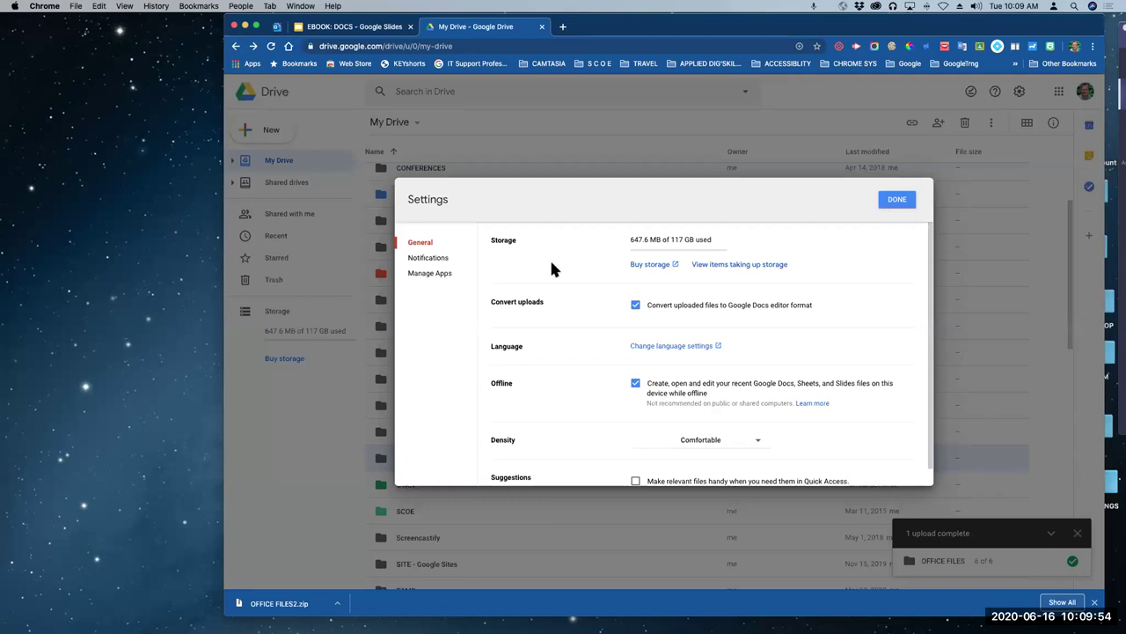
{"action": "left_click", "coordinate": [720, 267]}
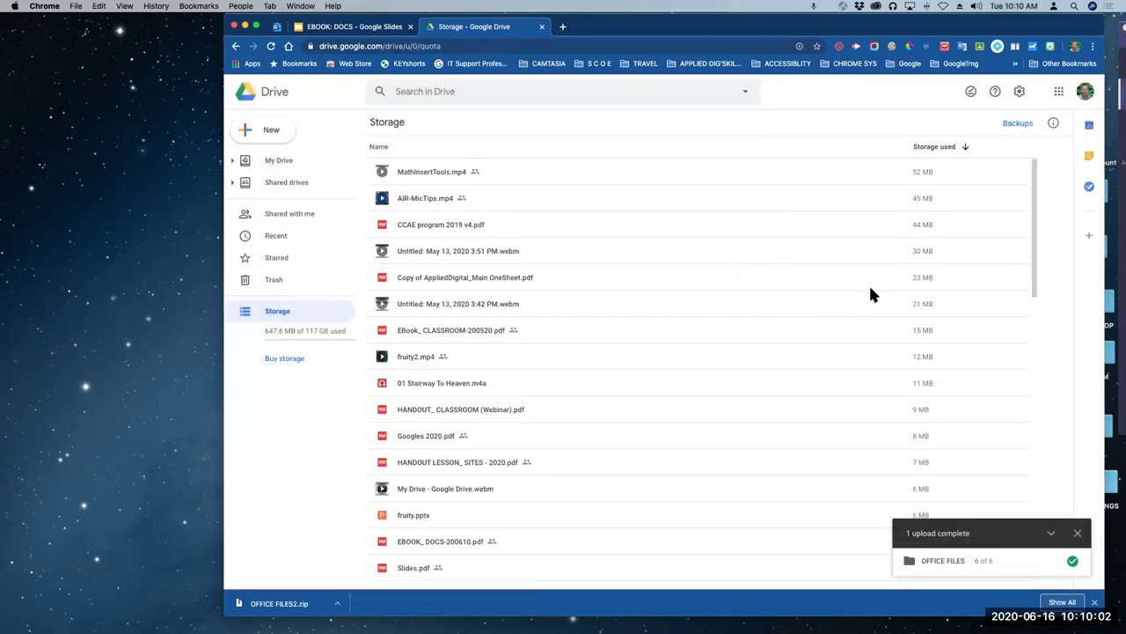
{"action": "left_click", "coordinate": [952, 150]}
{"action": "left_click", "coordinate": [950, 150]}
{"action": "left_click_drag", "start_coordinate": [823, 27], "coordinate": [827, 60]}
Step: In the EBOOK: DOCS deck, go to slide 26 'WHY CONVERT?' and follow its account-storage link
{"action": "key", "text": "ctrl+shift+Tab"}
{"action": "left_click_drag", "start_coordinate": [713, 62], "coordinate": [713, 27]}
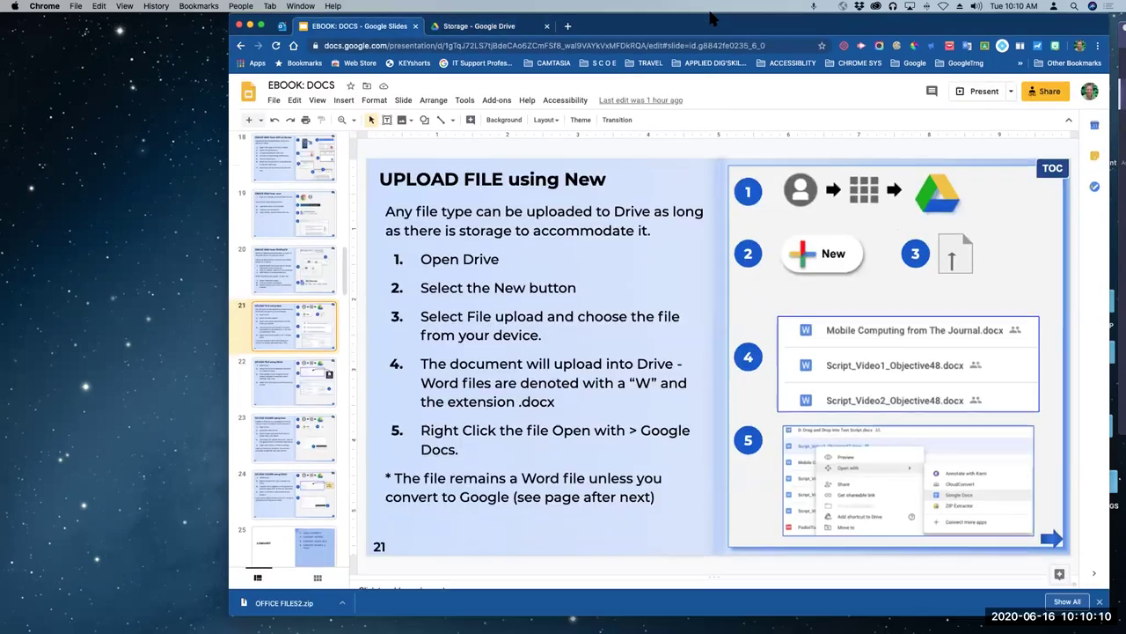
{"action": "scroll", "coordinate": [298, 411], "scroll_direction": "down", "scroll_amount": 1}
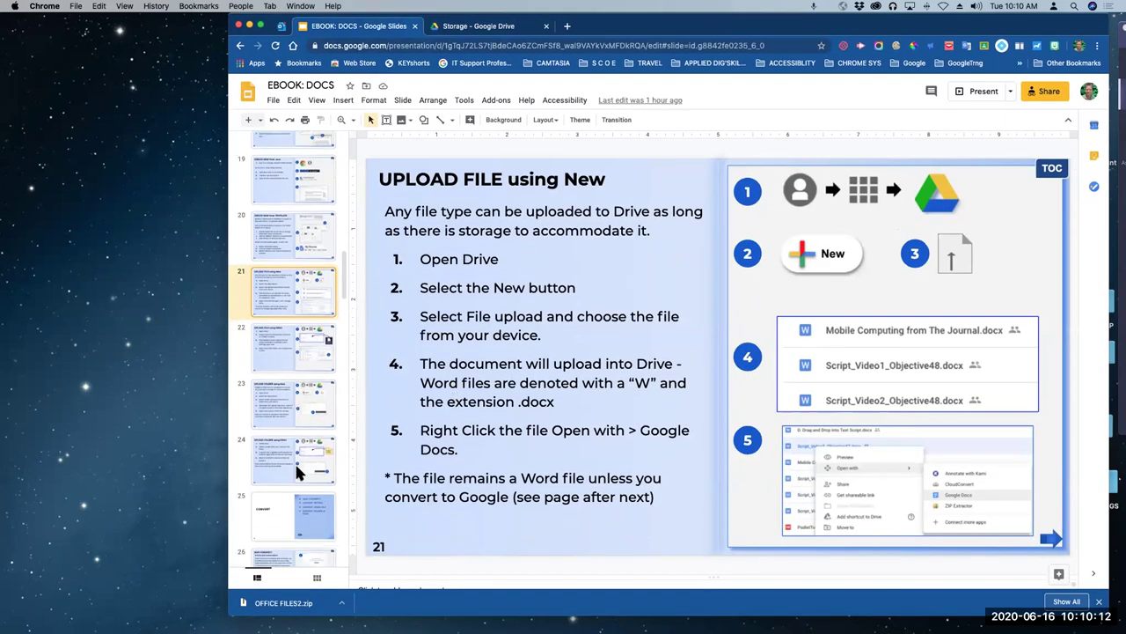
{"action": "left_click", "coordinate": [296, 469]}
{"action": "scroll", "coordinate": [284, 407], "scroll_direction": "down", "scroll_amount": 3}
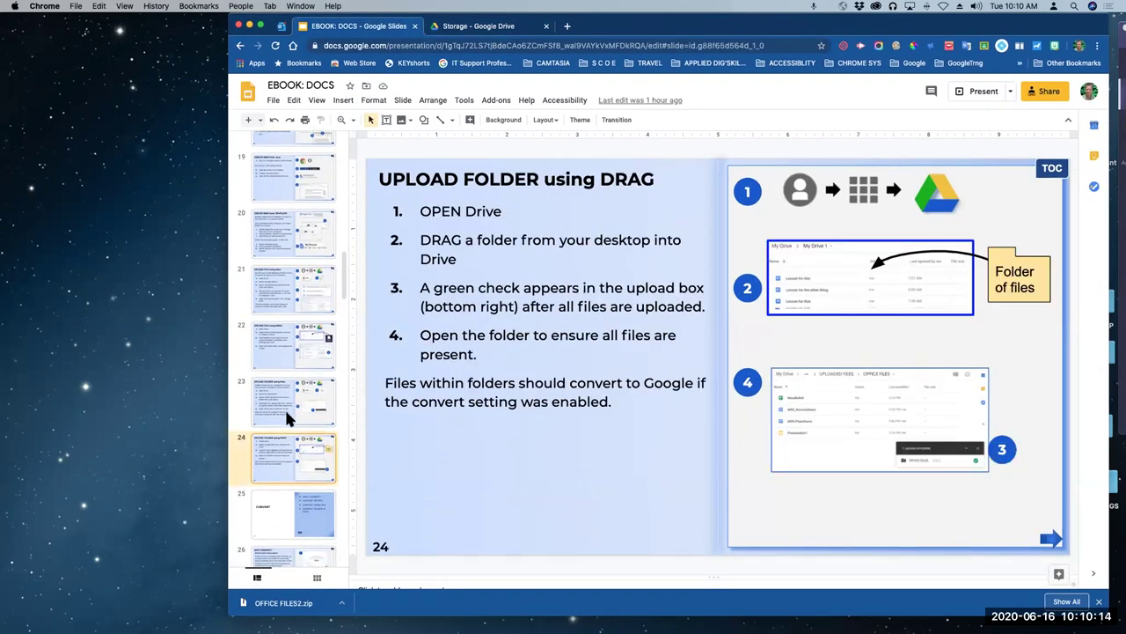
{"action": "left_click", "coordinate": [271, 451]}
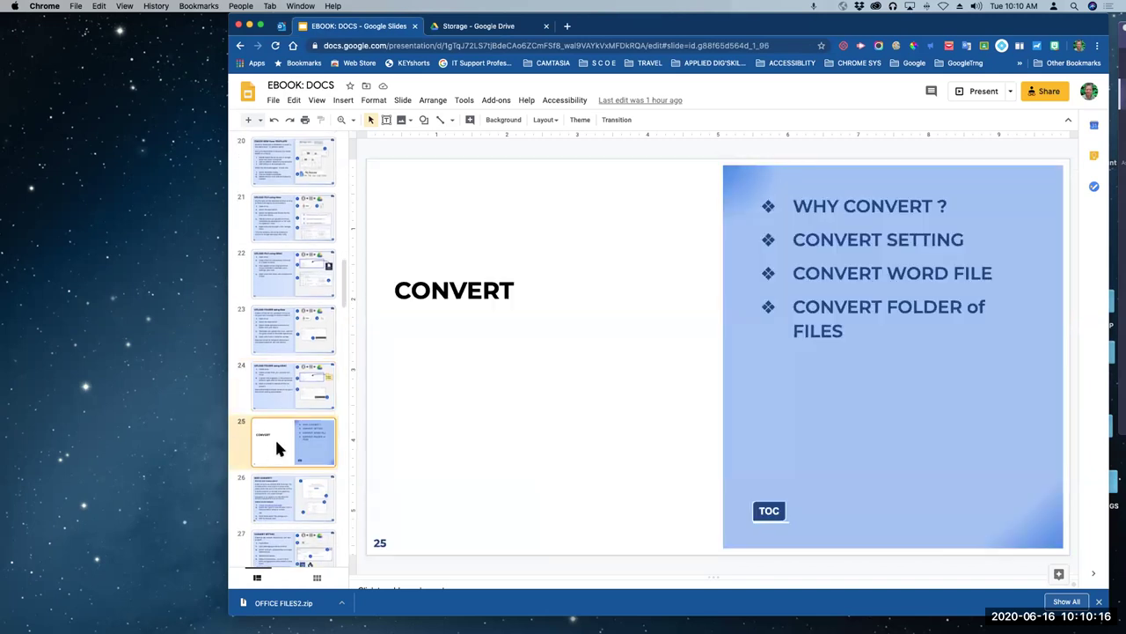
{"action": "scroll", "coordinate": [279, 435], "scroll_direction": "down", "scroll_amount": 6}
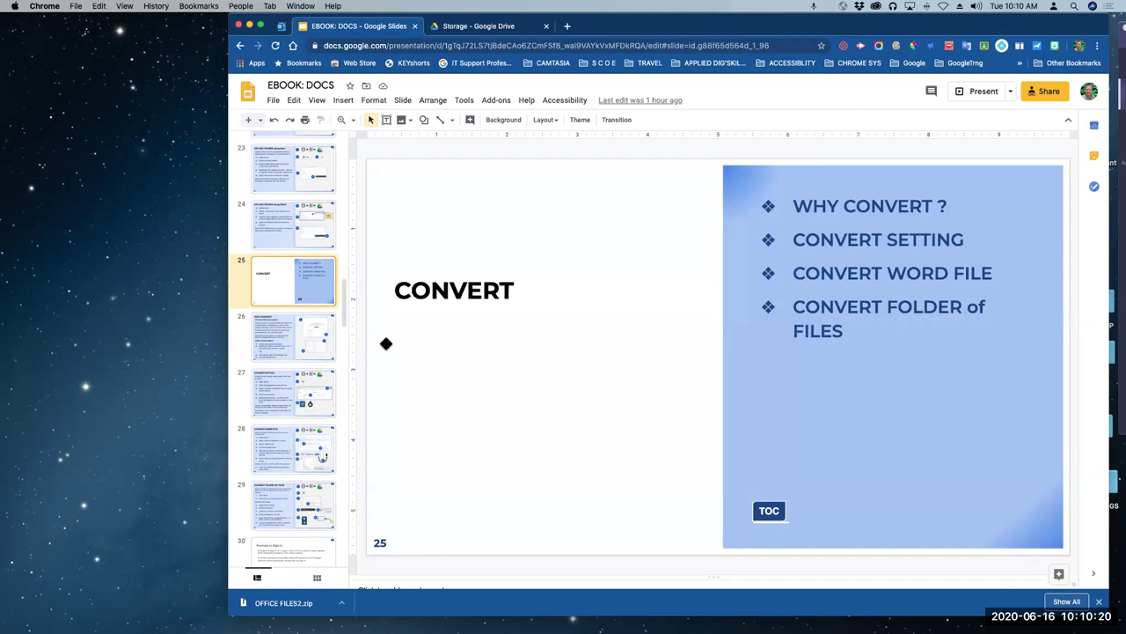
{"action": "key", "text": "Down"}
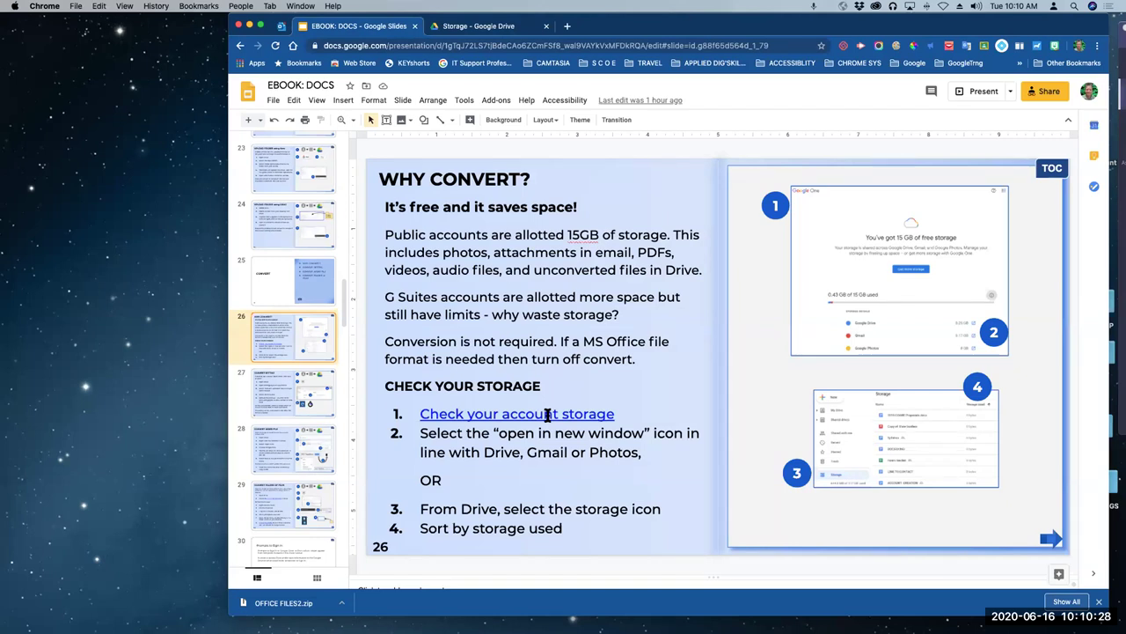
{"action": "left_click", "coordinate": [543, 416]}
{"action": "left_click", "coordinate": [512, 435]}
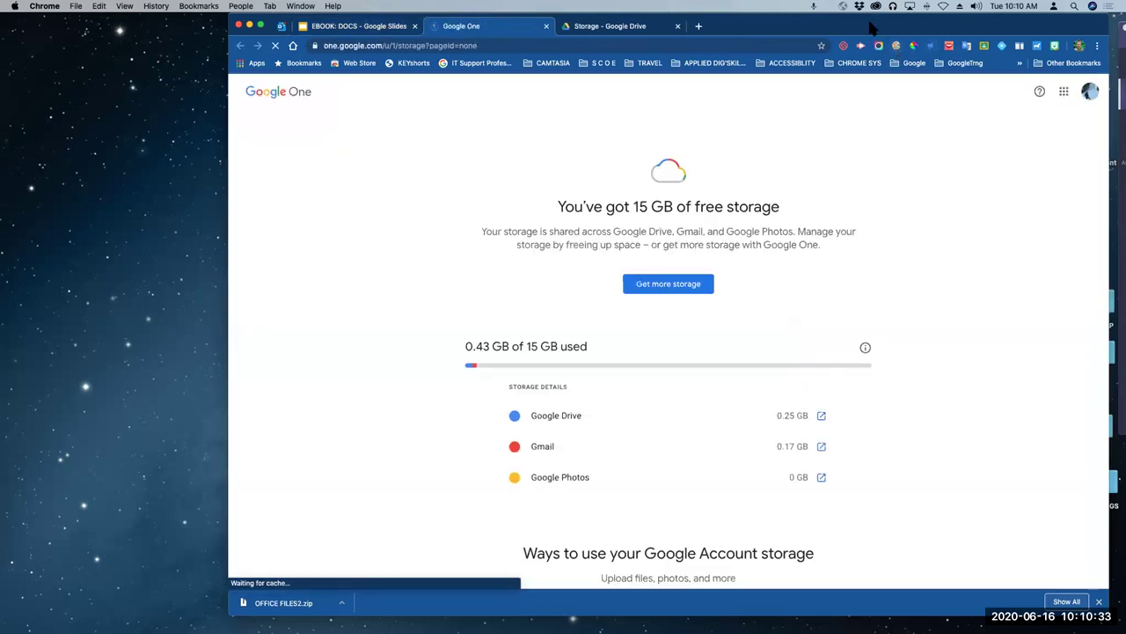
Step: Review Google One storage: 0.43 of 15 GB used, with Drive 0.25 GB, Gmail 0.17 GB and Photos 0 GB
{"action": "left_click_drag", "start_coordinate": [875, 26], "coordinate": [866, 37]}
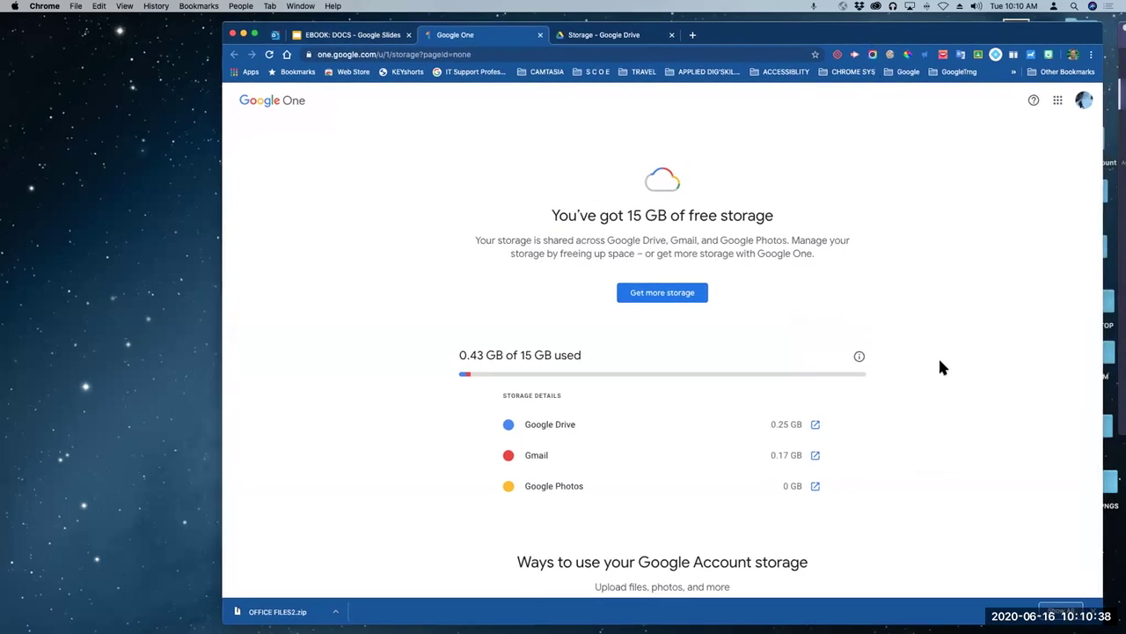
{"action": "scroll", "coordinate": [940, 359], "scroll_direction": "down", "scroll_amount": 1}
{"action": "scroll", "coordinate": [940, 361], "scroll_direction": "down", "scroll_amount": 4}
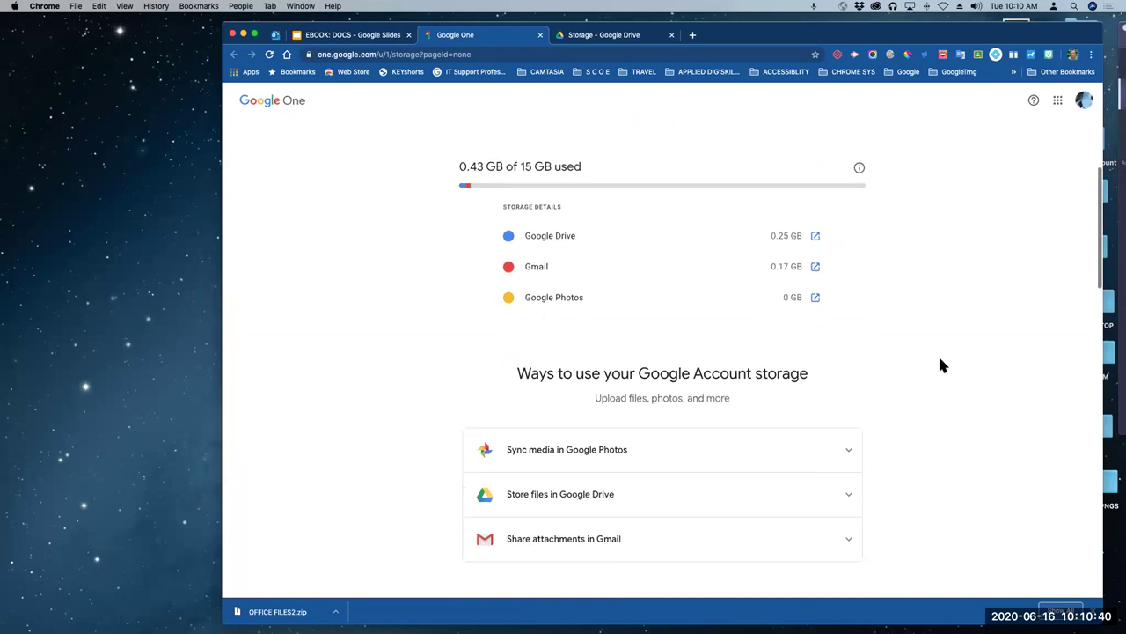
{"action": "scroll", "coordinate": [939, 360], "scroll_direction": "up", "scroll_amount": 3}
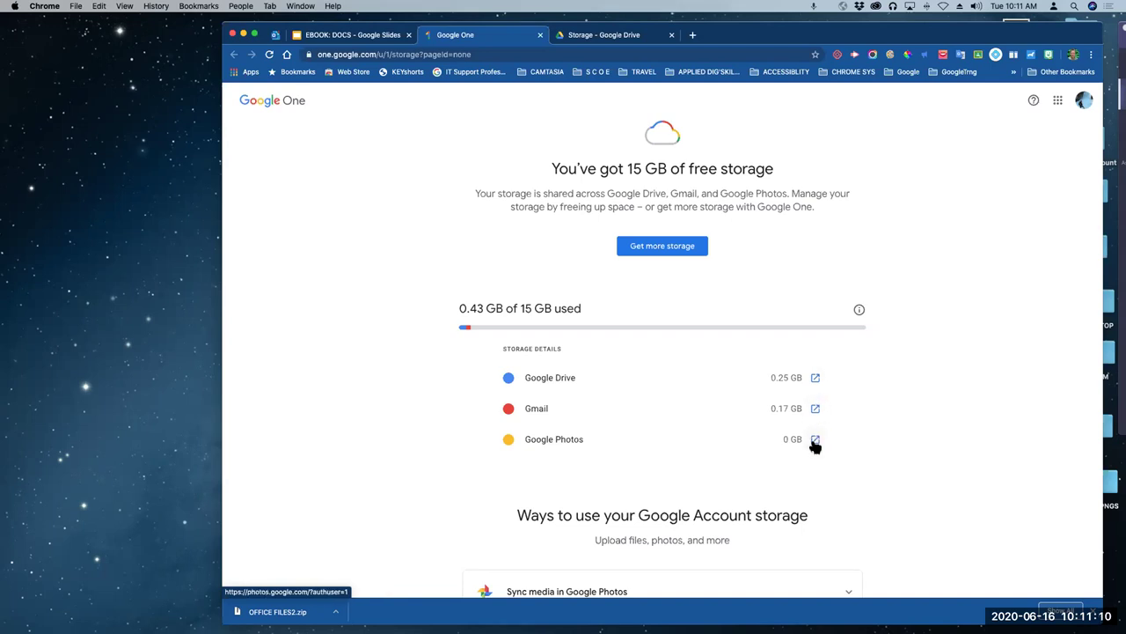
{"action": "left_click_drag", "start_coordinate": [835, 27], "coordinate": [835, 36]}
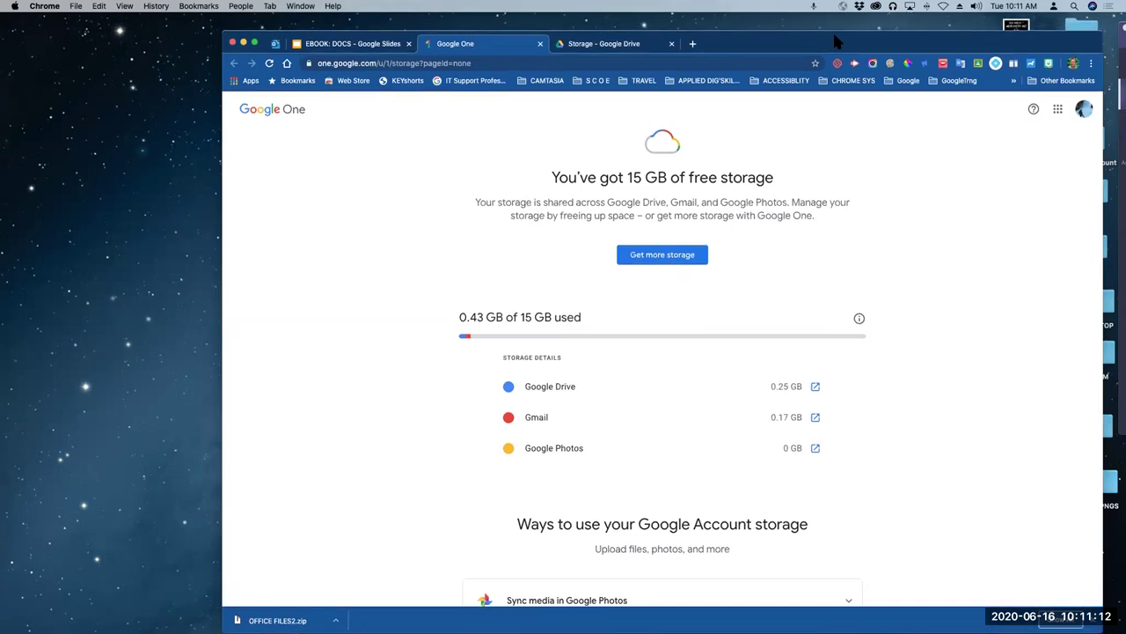
Step: Return to the EBOOK: DOCS deck and display slide 27, 'CONVERT SETTING'
{"action": "left_click", "coordinate": [335, 51]}
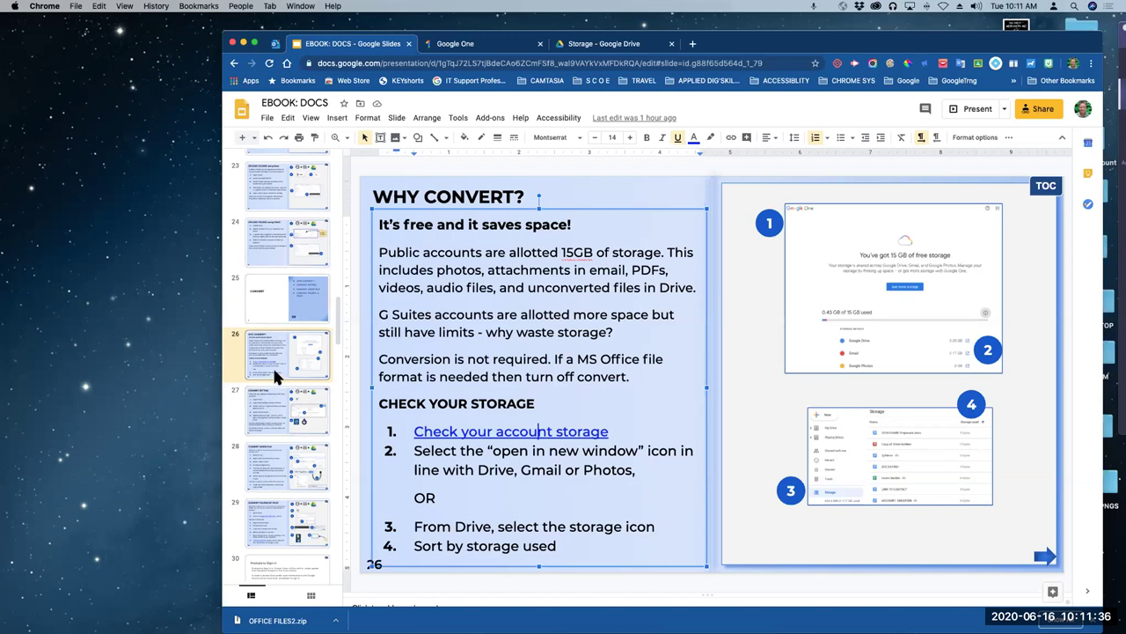
{"action": "left_click", "coordinate": [278, 422]}
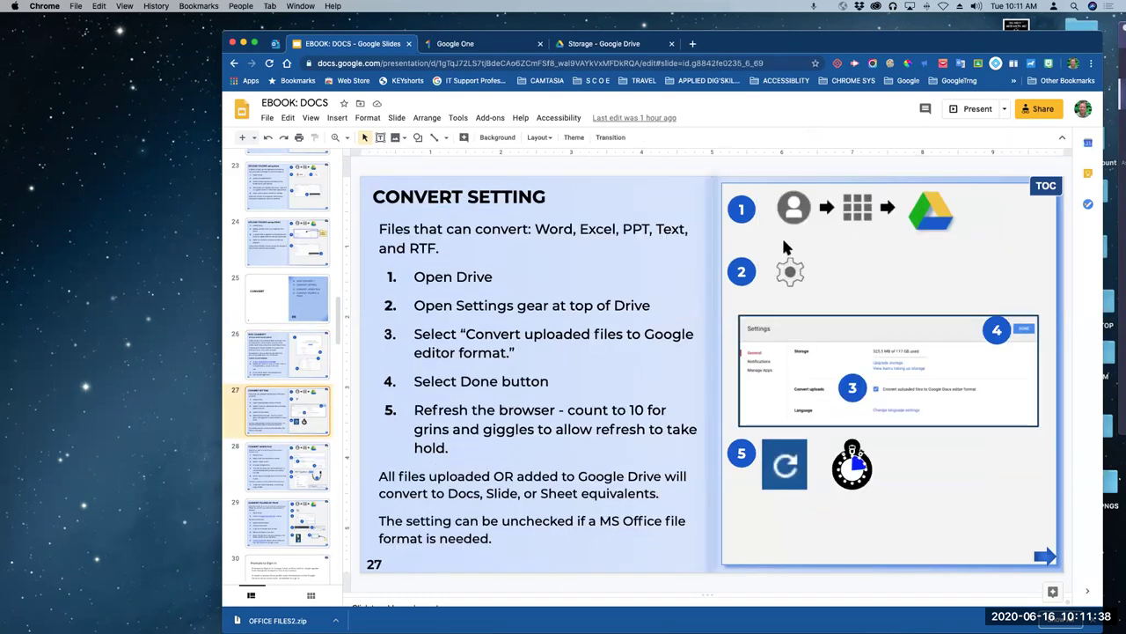
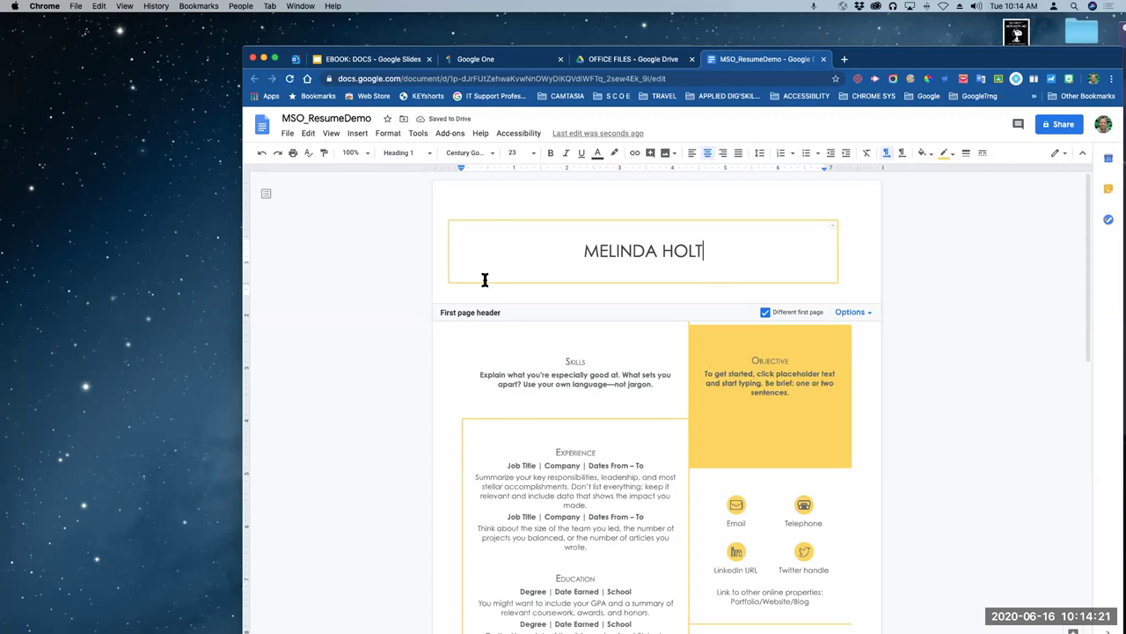
Step: Download the MSO_ResumeDemo resume as a PDF Document (.pdf) saved to the Desktop
{"action": "left_click", "coordinate": [289, 135]}
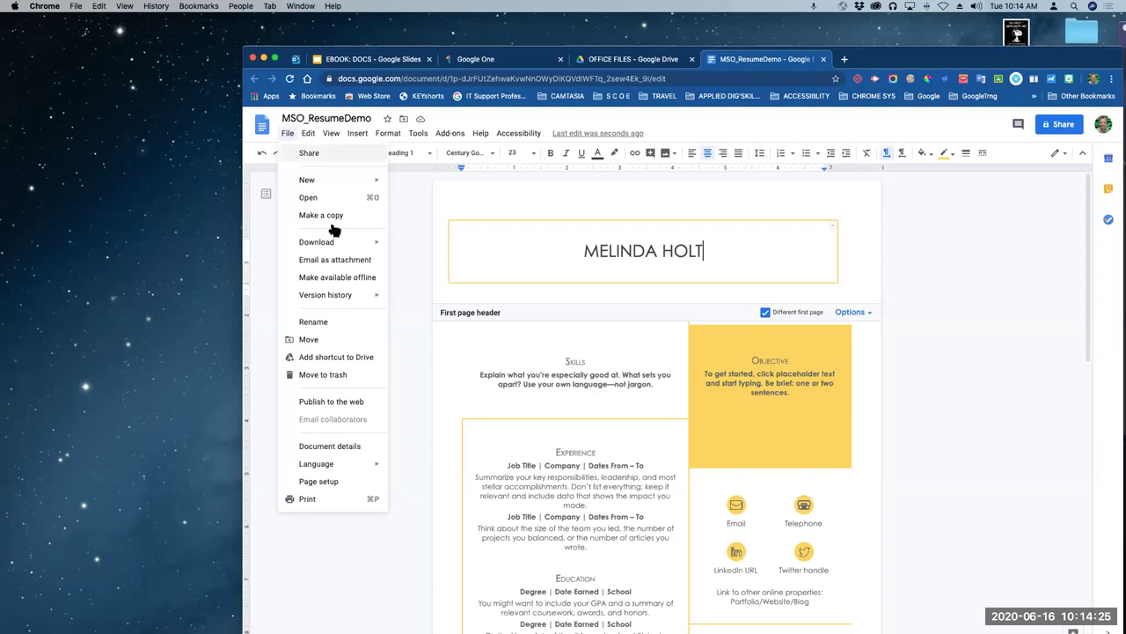
{"action": "mouse_move", "coordinate": [326, 244]}
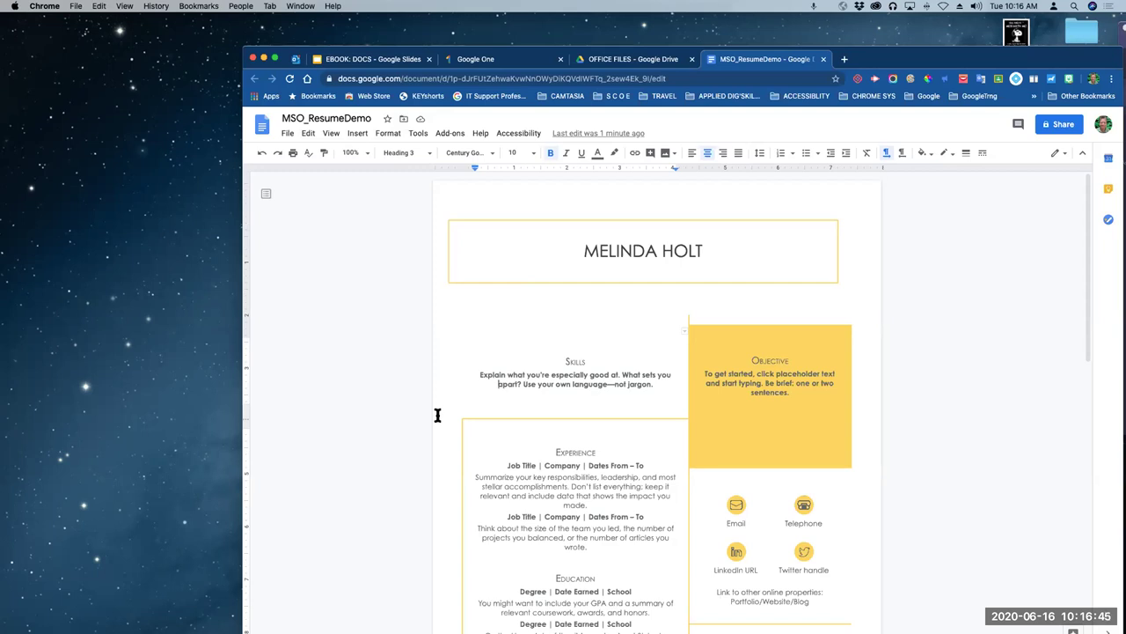
{"action": "left_click", "coordinate": [287, 133]}
{"action": "mouse_move", "coordinate": [329, 245]}
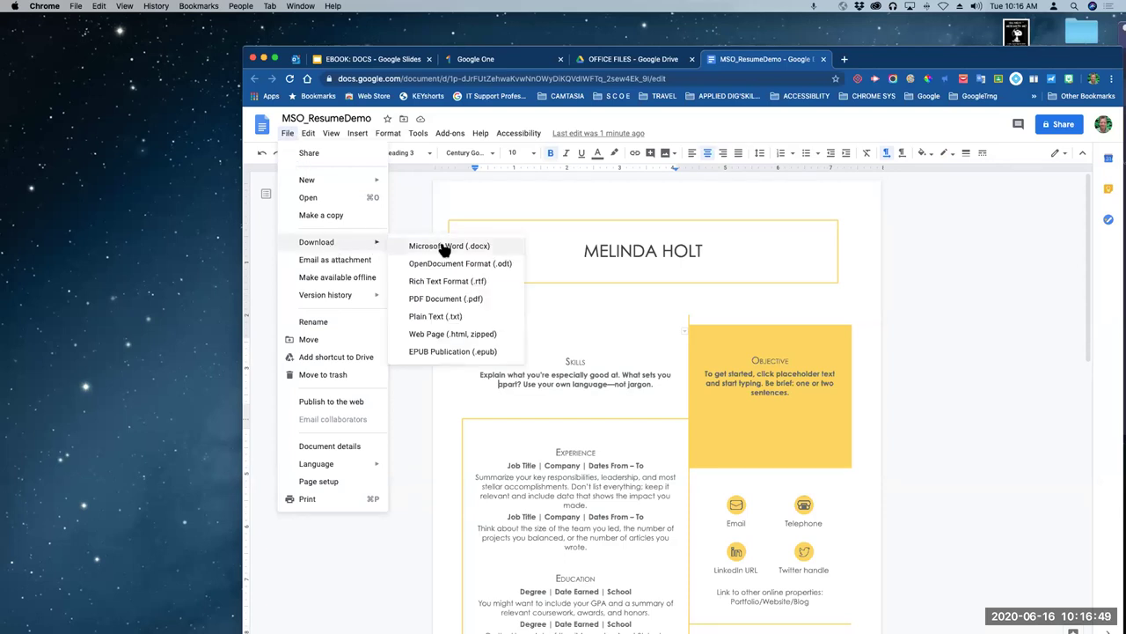
{"action": "left_click", "coordinate": [433, 299]}
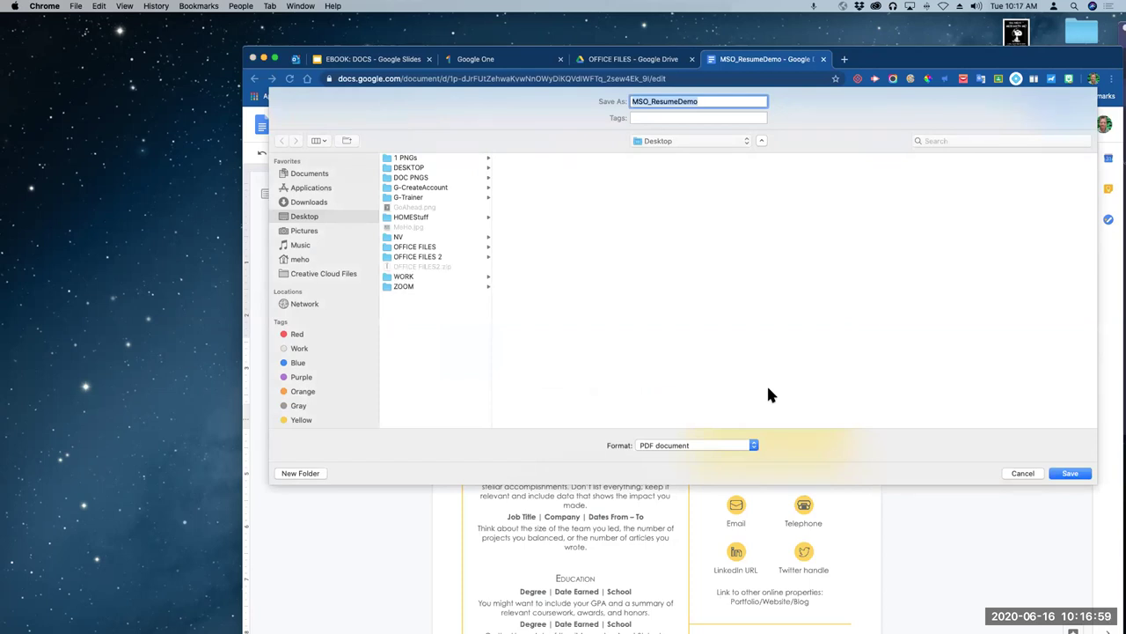
{"action": "left_click", "coordinate": [1072, 474]}
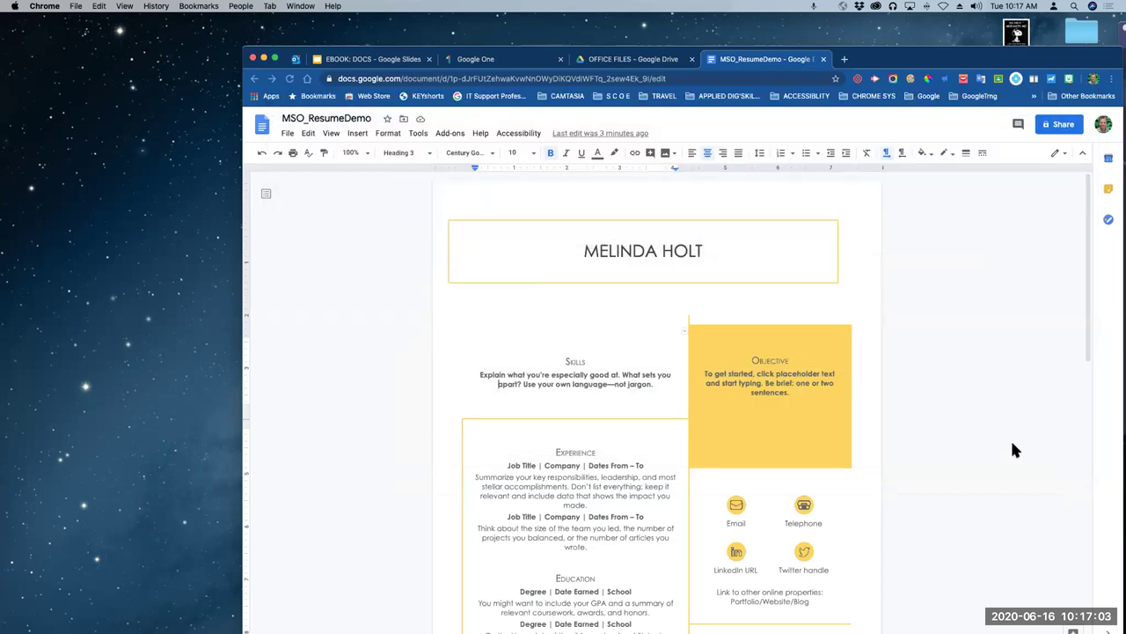
{"action": "left_click_drag", "start_coordinate": [1021, 60], "coordinate": [912, 37]}
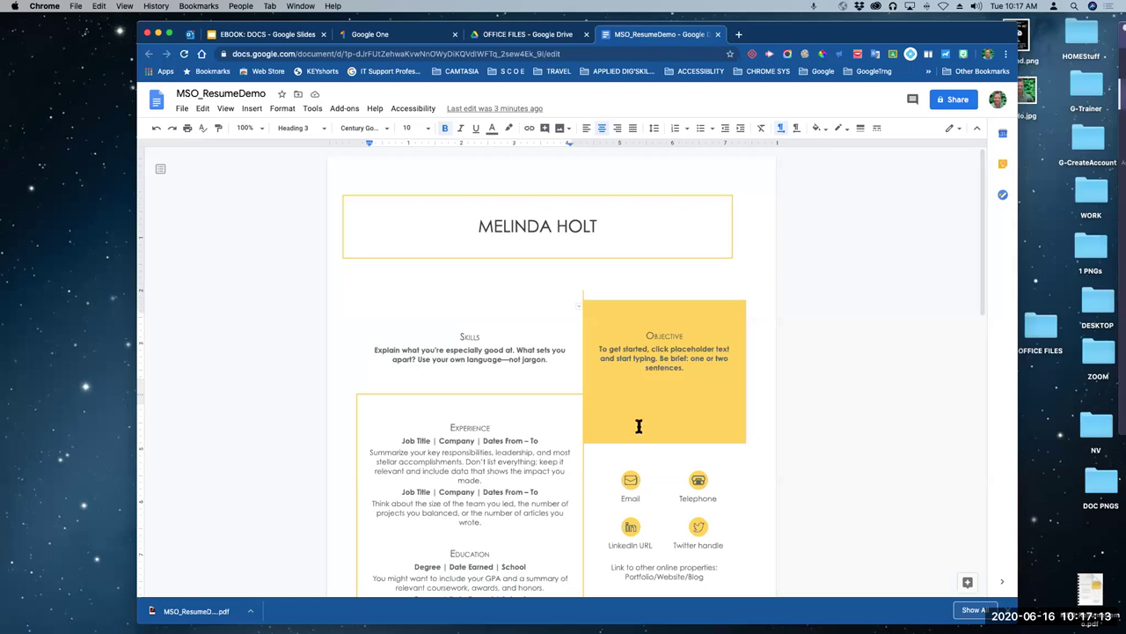
Step: Click into the resume's Objective box and select the Telephone icon image
{"action": "left_click_drag", "start_coordinate": [803, 33], "coordinate": [862, 34]}
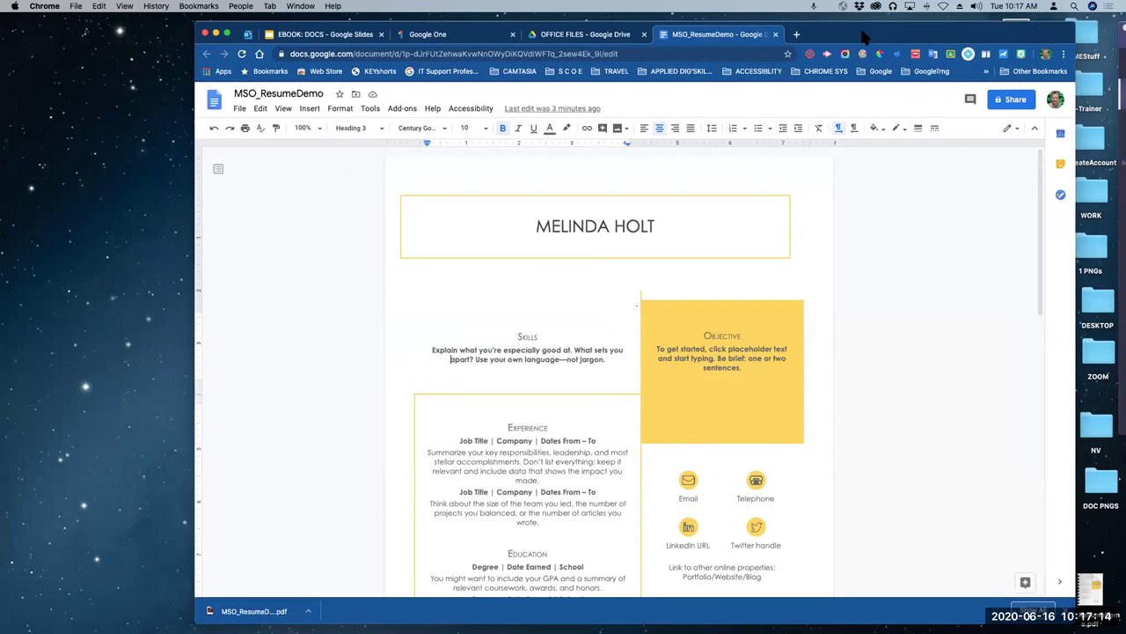
{"action": "left_click", "coordinate": [674, 322]}
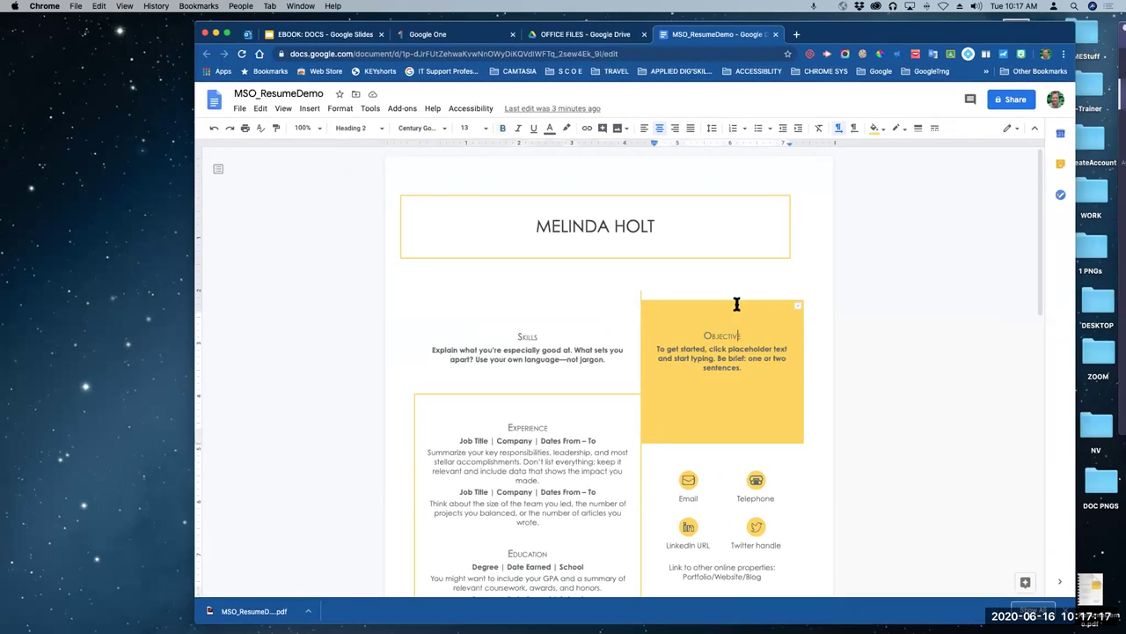
{"action": "left_click", "coordinate": [757, 480]}
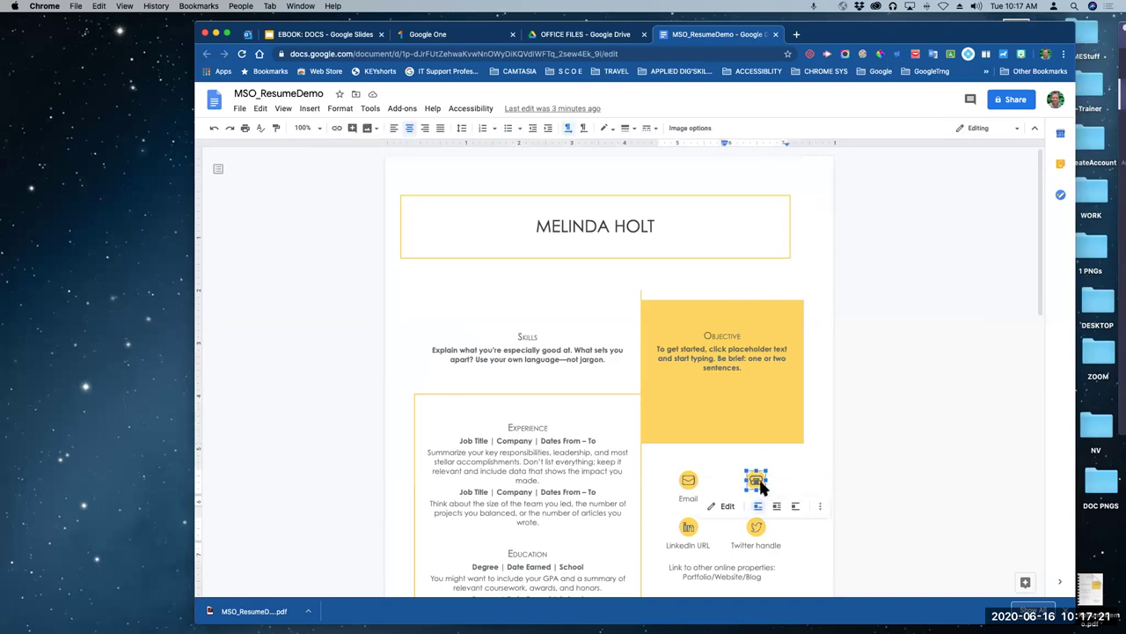
Step: Dismiss the finished downloads bar and switch to the OFFICE FILES folder in Google Drive
{"action": "left_click", "coordinate": [1065, 609]}
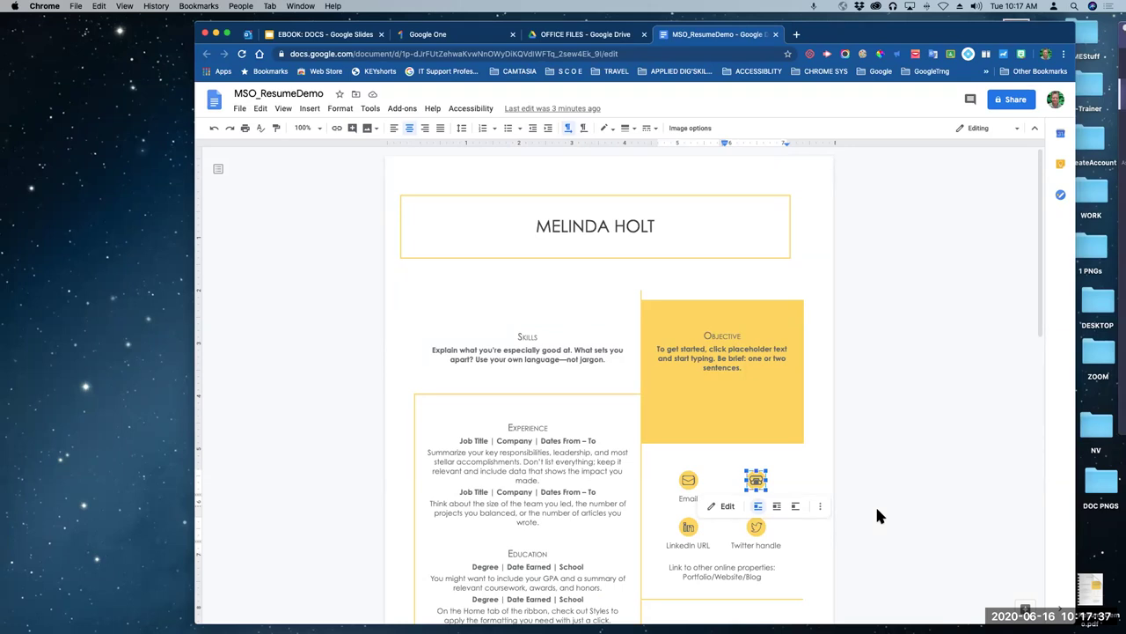
{"action": "mouse_move", "coordinate": [885, 40]}
{"action": "left_mouse_down"}
{"action": "mouse_move", "coordinate": [933, 50]}
{"action": "mouse_move", "coordinate": [898, 50]}
{"action": "left_mouse_up"}
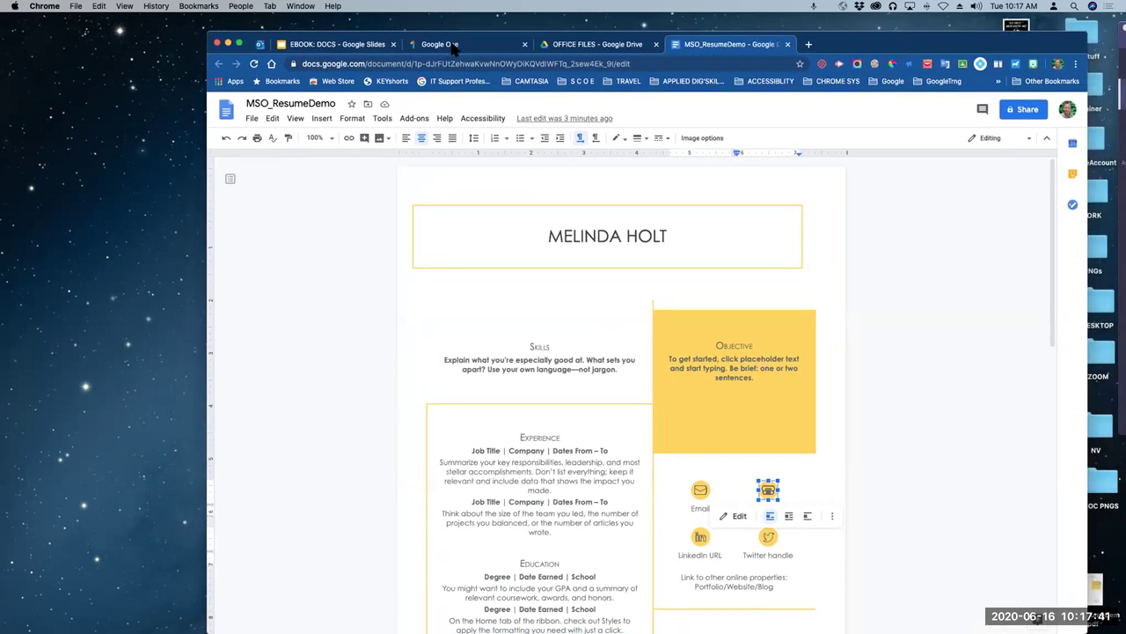
{"action": "left_click", "coordinate": [619, 46]}
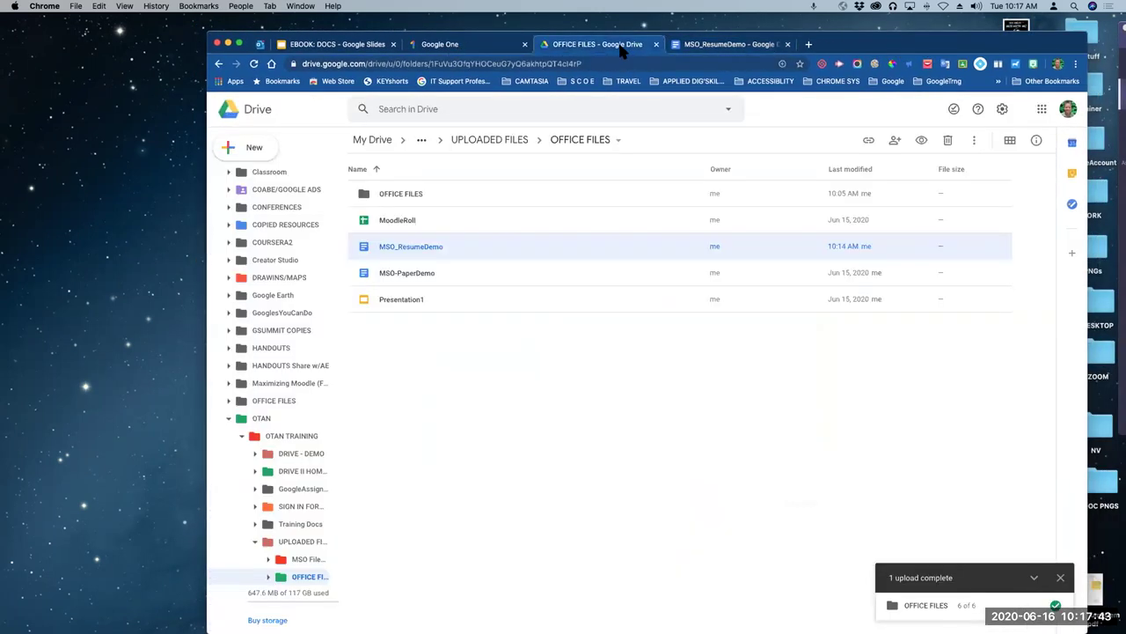
Step: Collapse the OTAN folder, open Storage, and dismiss the upload complete notice
{"action": "left_click", "coordinate": [228, 417]}
{"action": "scroll", "coordinate": [286, 427], "scroll_direction": "down", "scroll_amount": 3}
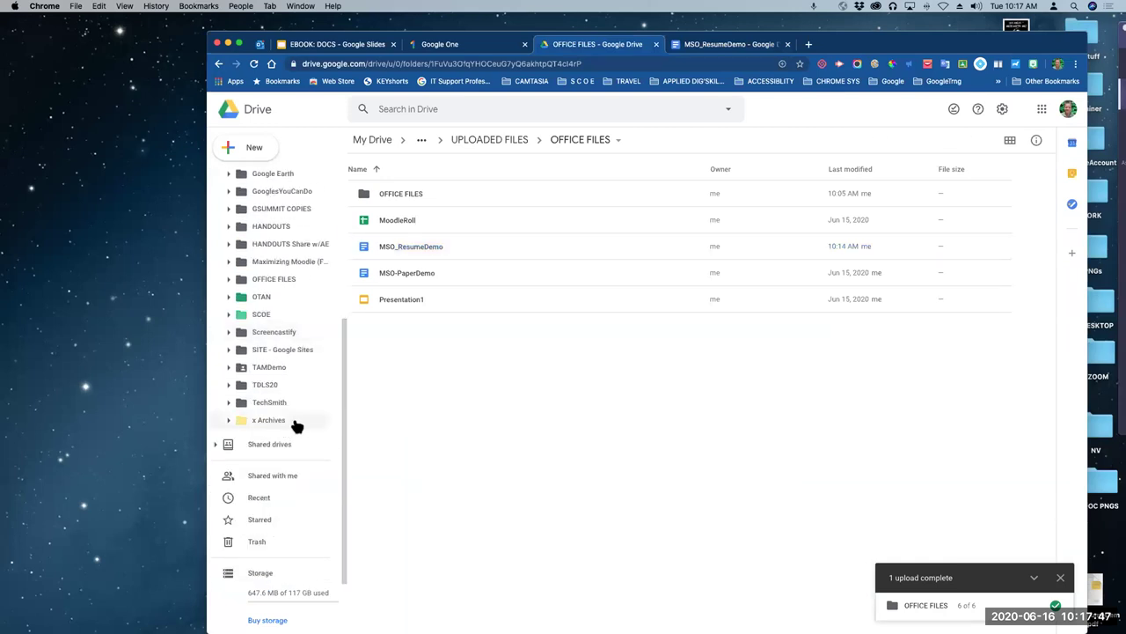
{"action": "left_click", "coordinate": [262, 574]}
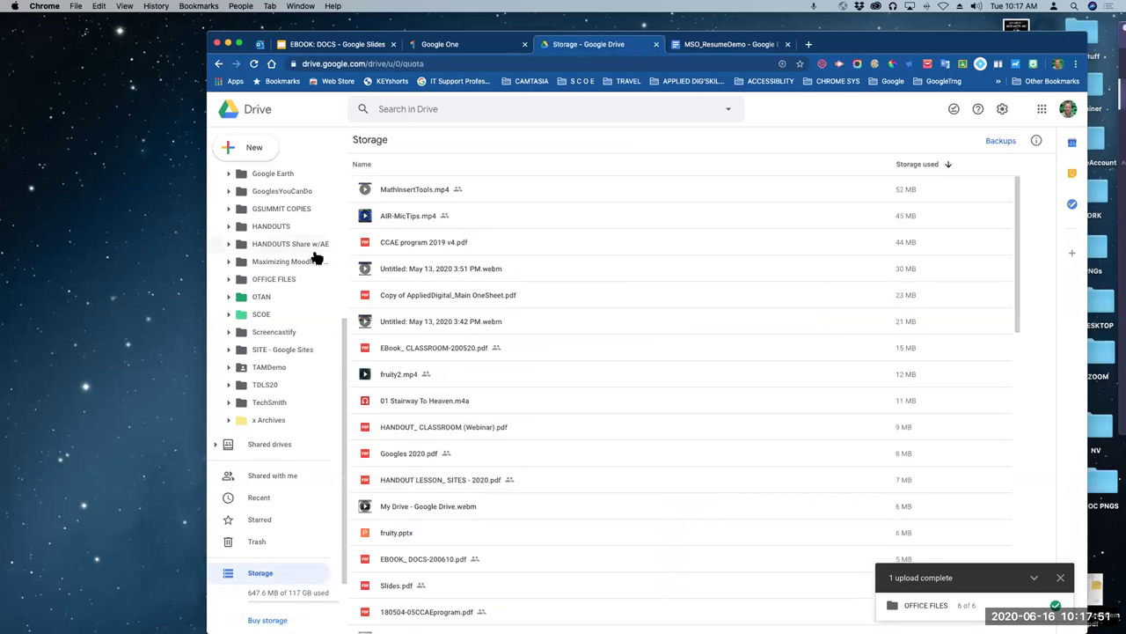
{"action": "left_click_drag", "start_coordinate": [897, 44], "coordinate": [929, 11]}
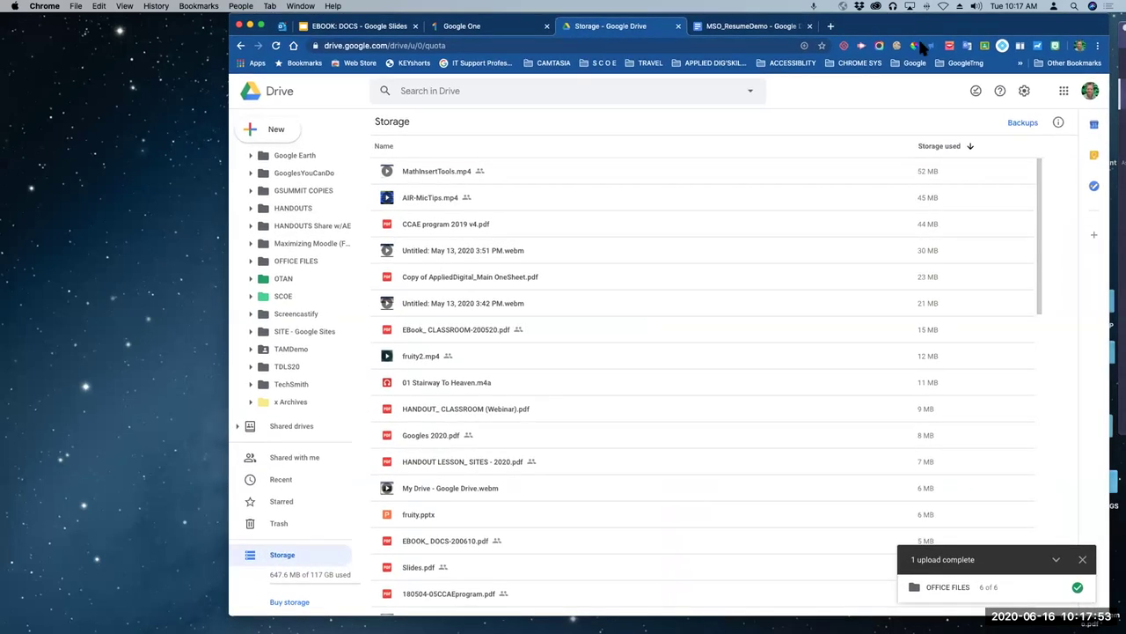
{"action": "left_click", "coordinate": [1083, 560]}
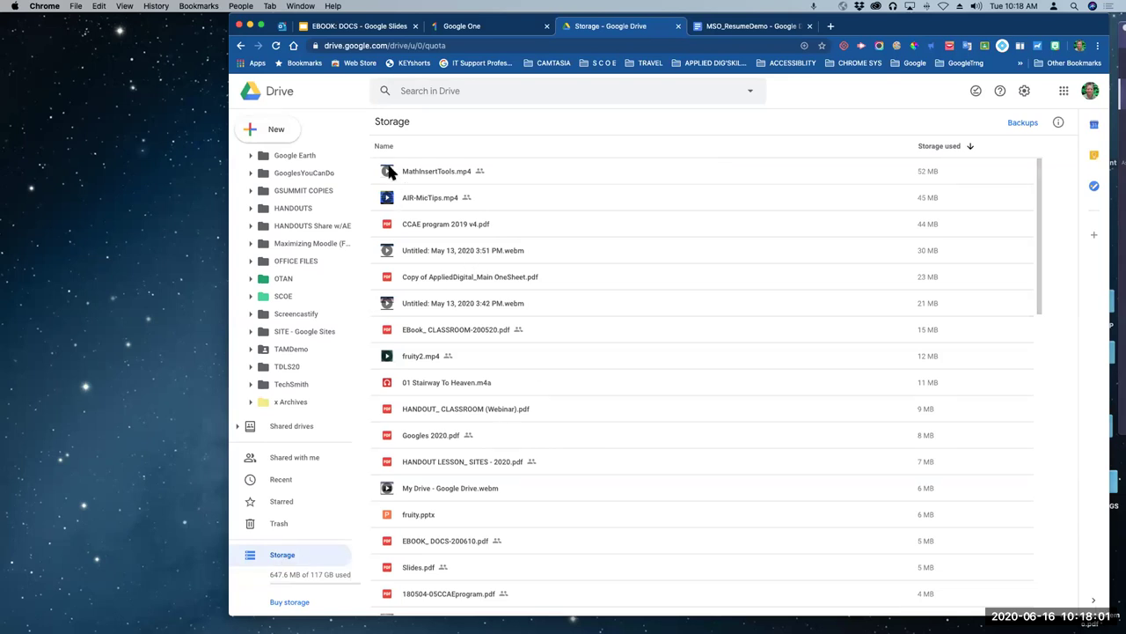
Step: Sort the storage list by Storage used, largest first, led by MathInsertTools.mp4 at 52 MB
{"action": "left_click", "coordinate": [965, 146]}
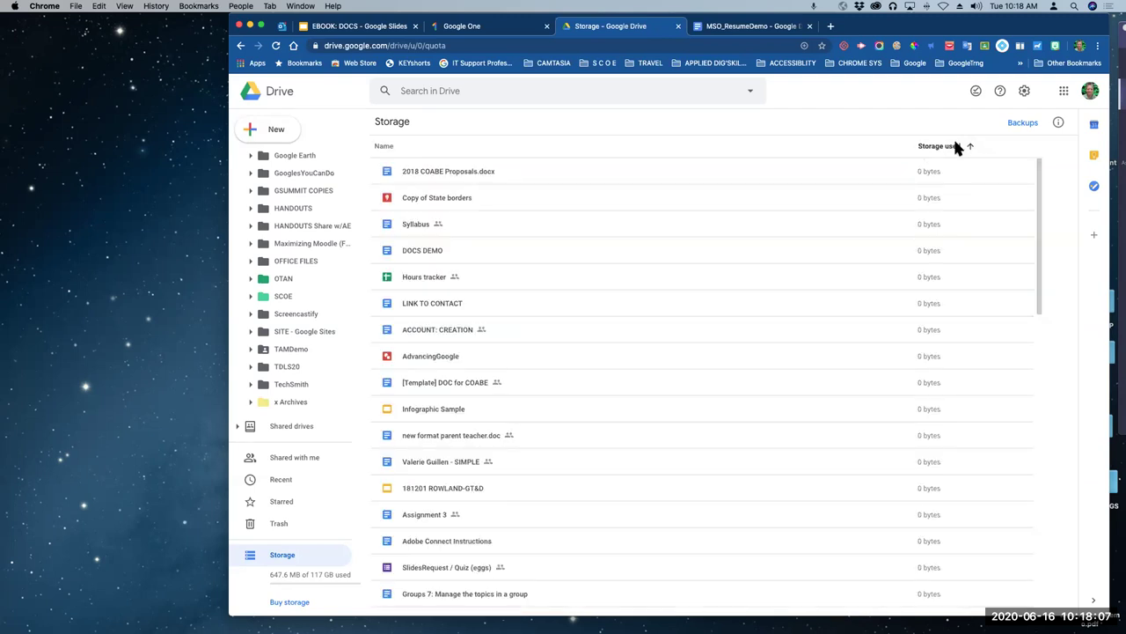
{"action": "left_click", "coordinate": [958, 146]}
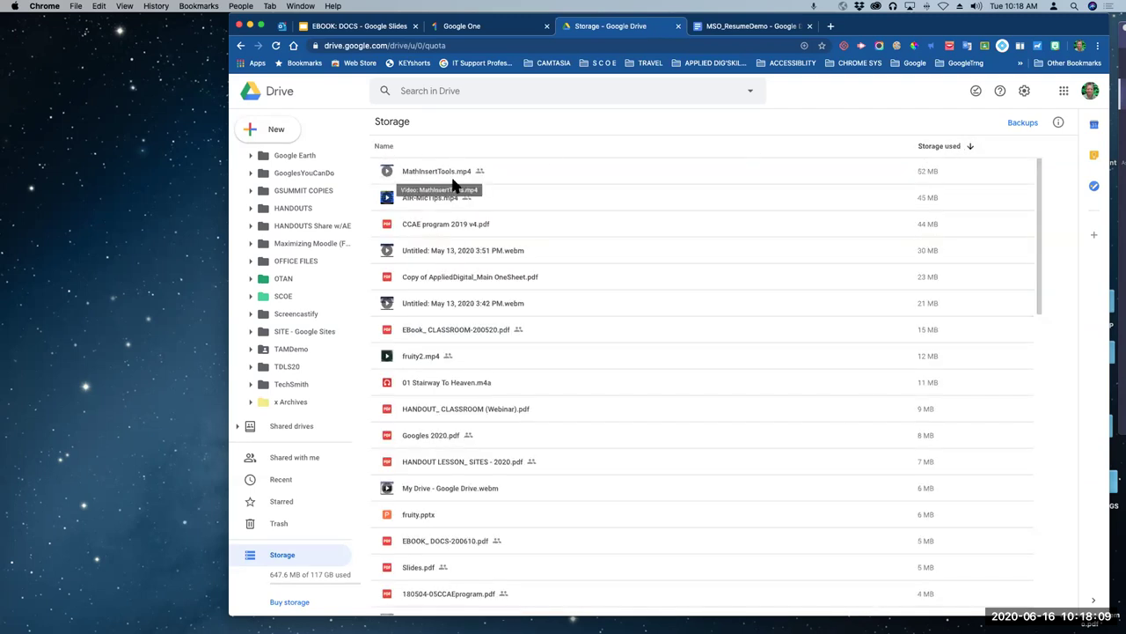
{"action": "scroll", "coordinate": [448, 375], "scroll_direction": "down", "scroll_amount": 5}
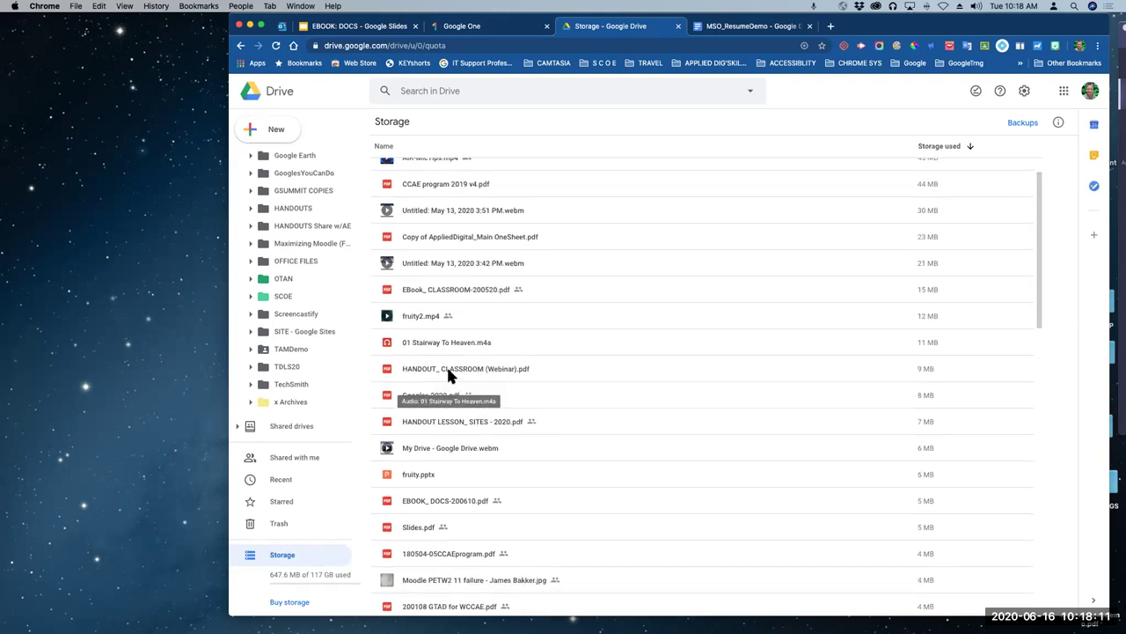
{"action": "scroll", "coordinate": [448, 375], "scroll_direction": "down", "scroll_amount": 2}
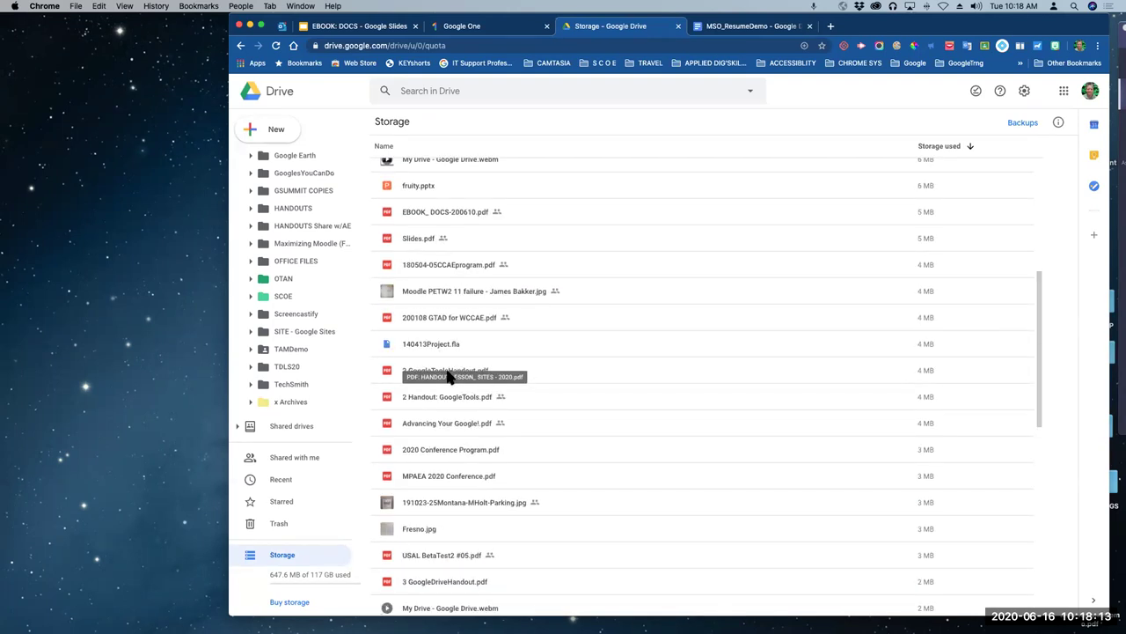
{"action": "scroll", "coordinate": [448, 375], "scroll_direction": "up", "scroll_amount": 8}
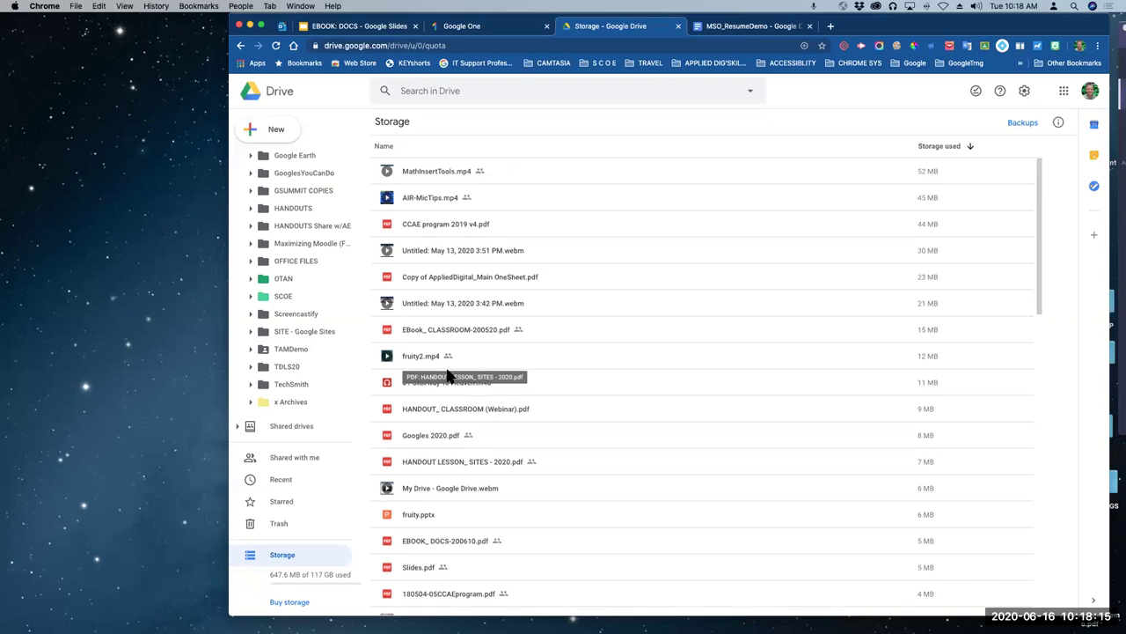
{"action": "left_click", "coordinate": [449, 91]}
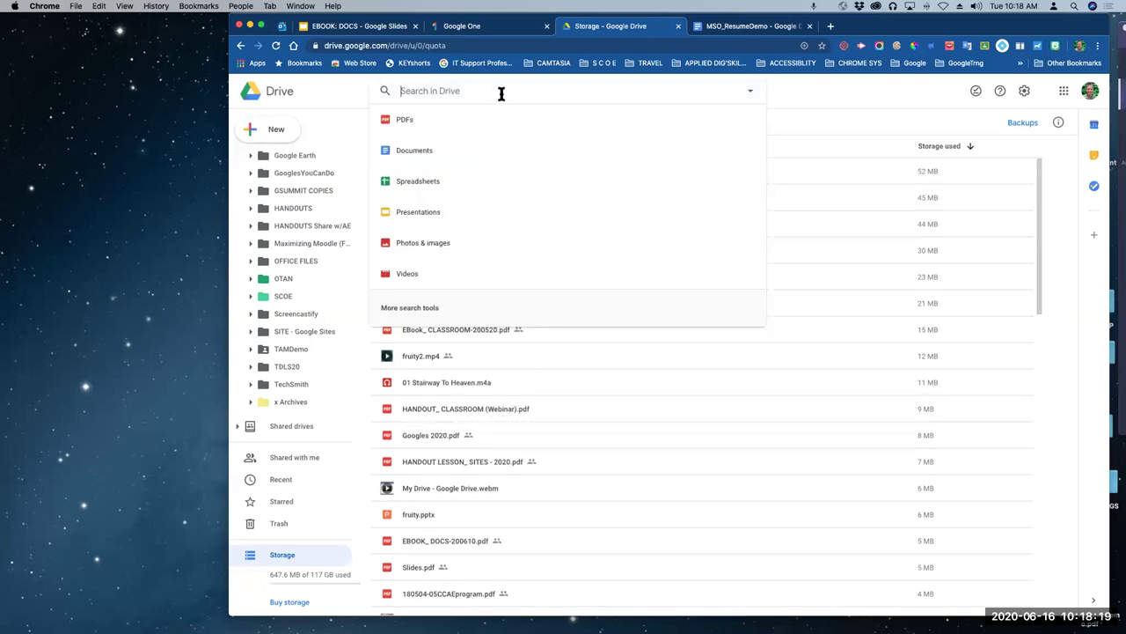
{"action": "left_click", "coordinate": [425, 309]}
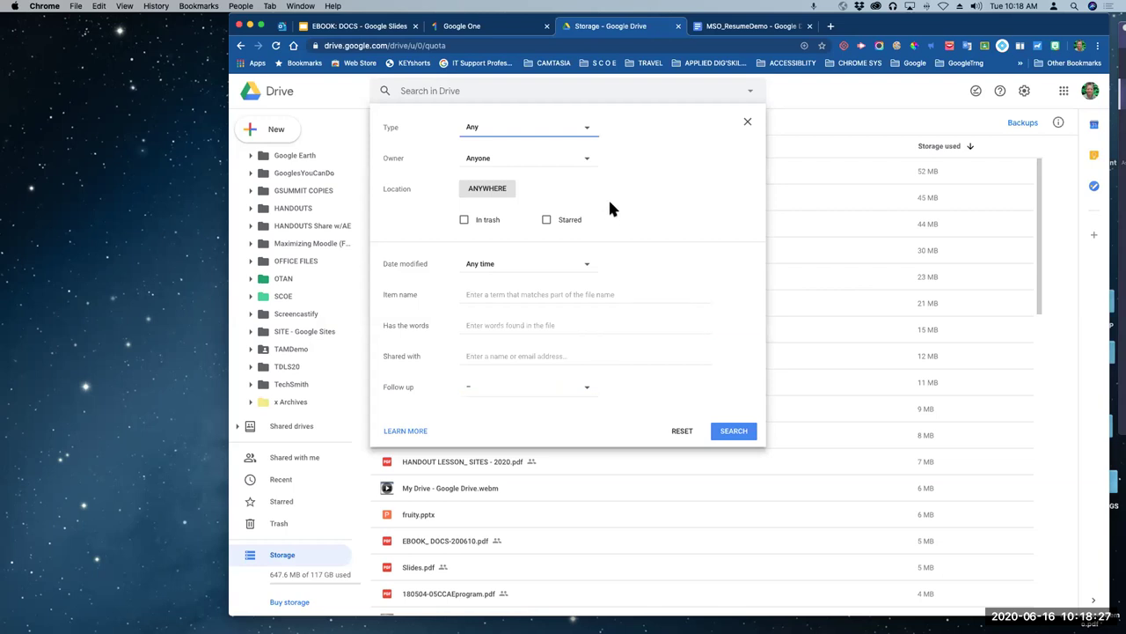
{"action": "left_click", "coordinate": [747, 121]}
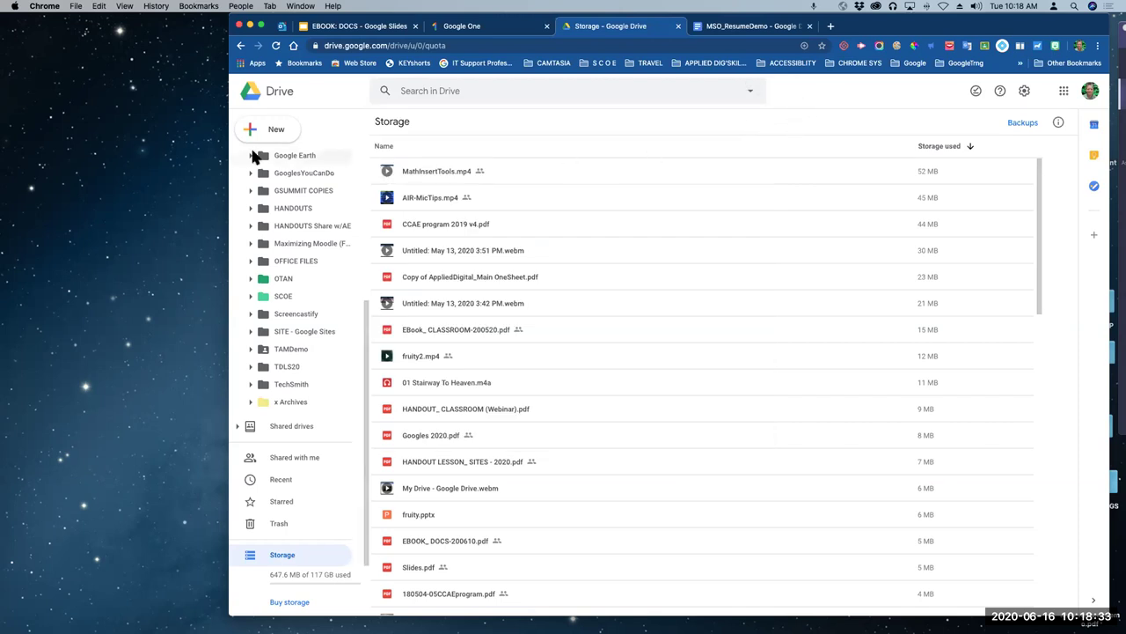
{"action": "scroll", "coordinate": [303, 169], "scroll_direction": "up", "scroll_amount": 5}
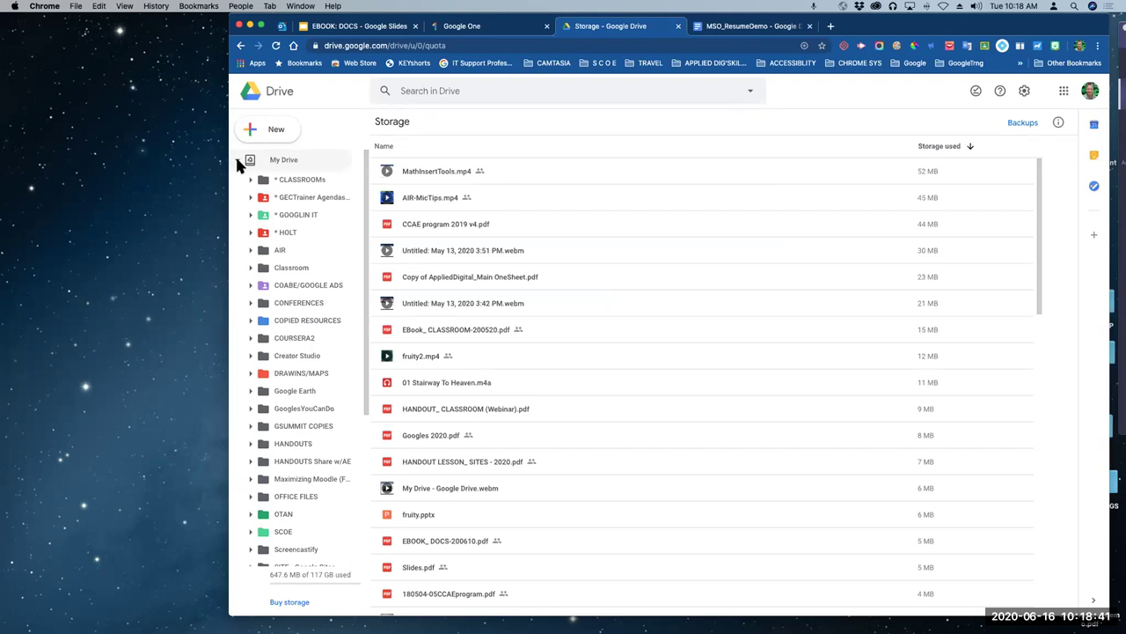
Step: Collapse the My Drive folder tree, resize the browser window, and dismiss the Drive search
{"action": "left_click", "coordinate": [236, 159]}
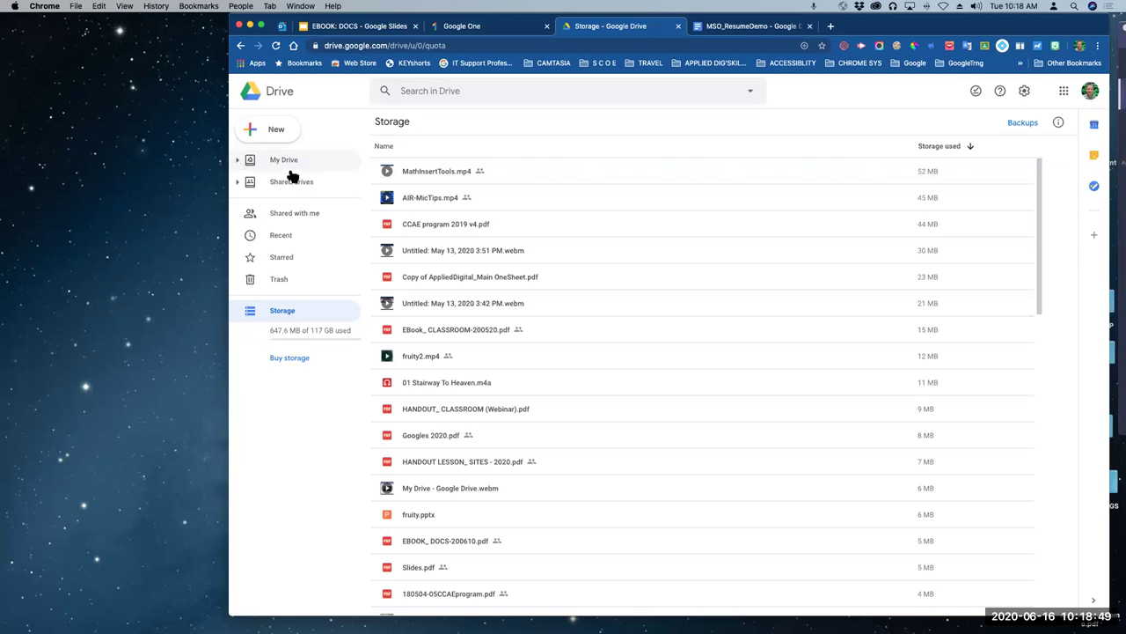
{"action": "left_click_drag", "start_coordinate": [1109, 614], "coordinate": [1032, 605]}
{"action": "left_click_drag", "start_coordinate": [881, 24], "coordinate": [872, 27]}
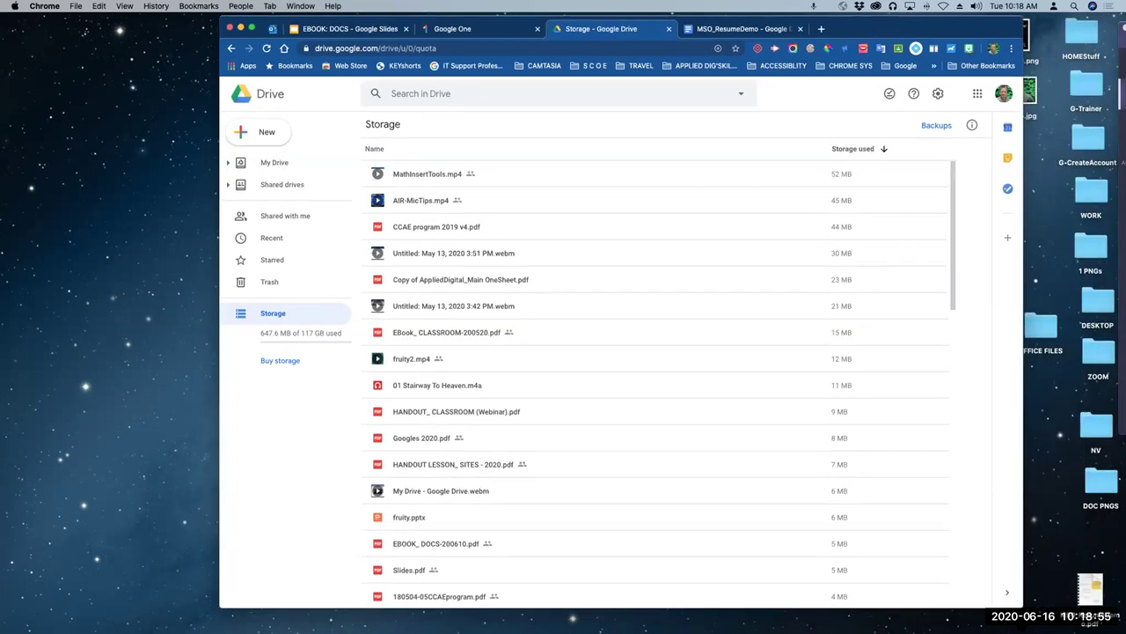
{"action": "left_click_drag", "start_coordinate": [1022, 606], "coordinate": [1032, 633]}
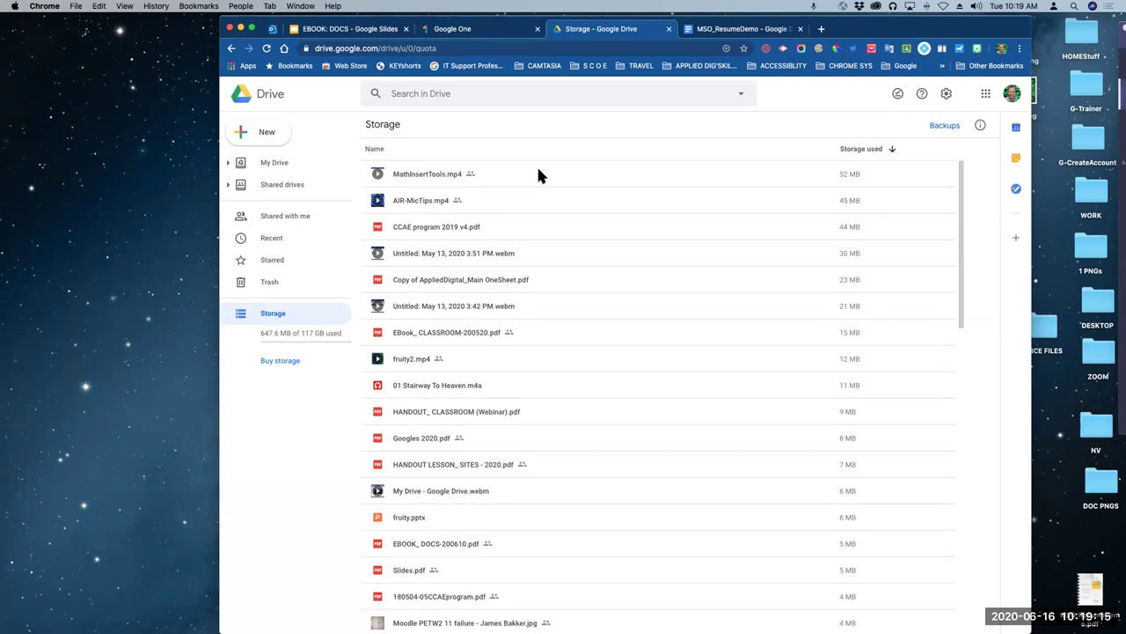
{"action": "left_click", "coordinate": [468, 92]}
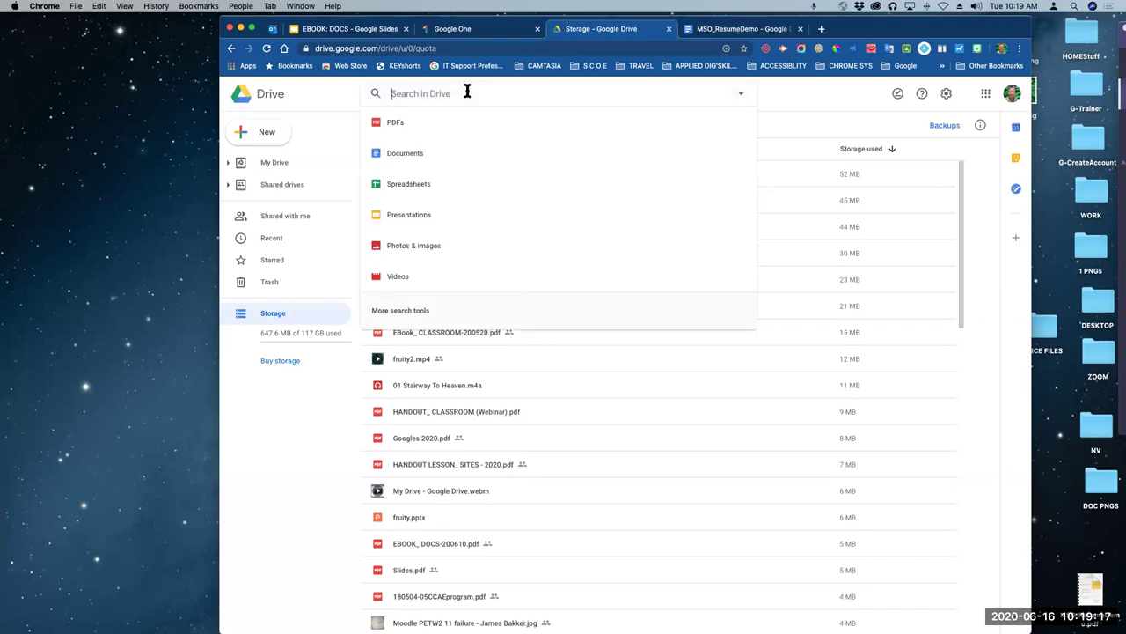
{"action": "left_click", "coordinate": [790, 101]}
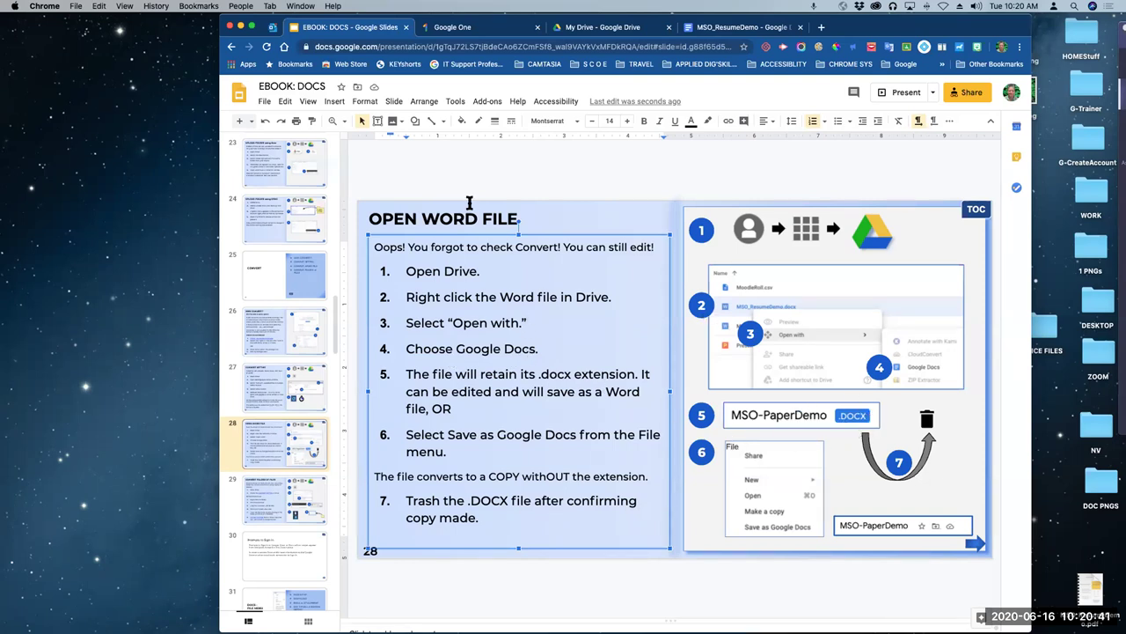
Step: Append 'and CONVERT' to slide 28's title so it reads 'OPEN WORD FILE and CONVERT'
{"action": "left_click", "coordinate": [516, 218]}
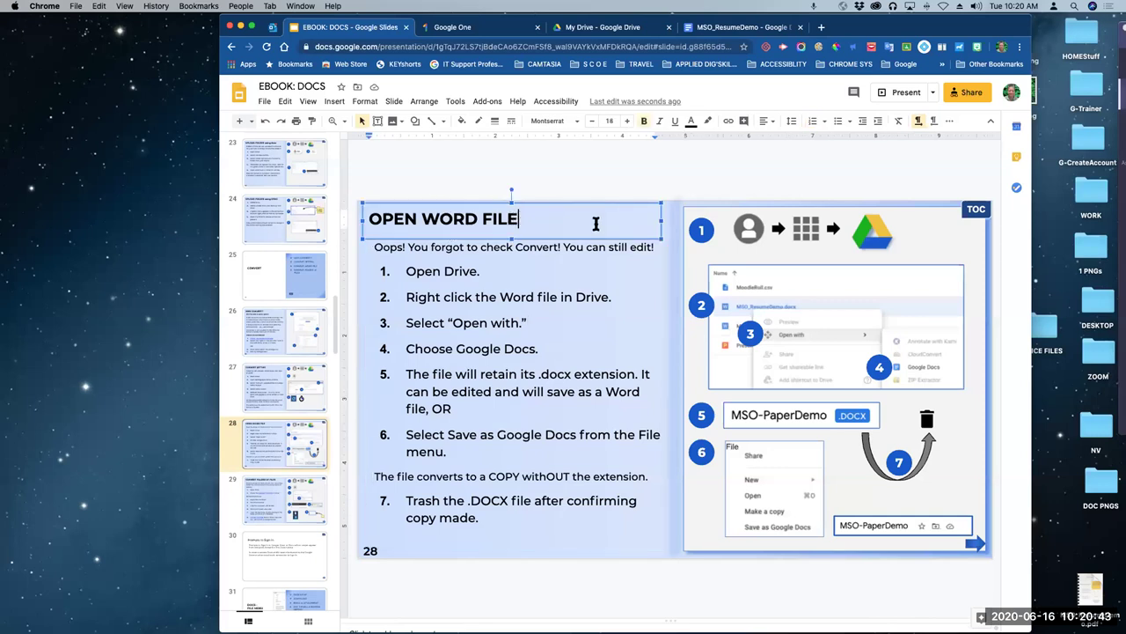
{"action": "type", "text": "and CONV"}
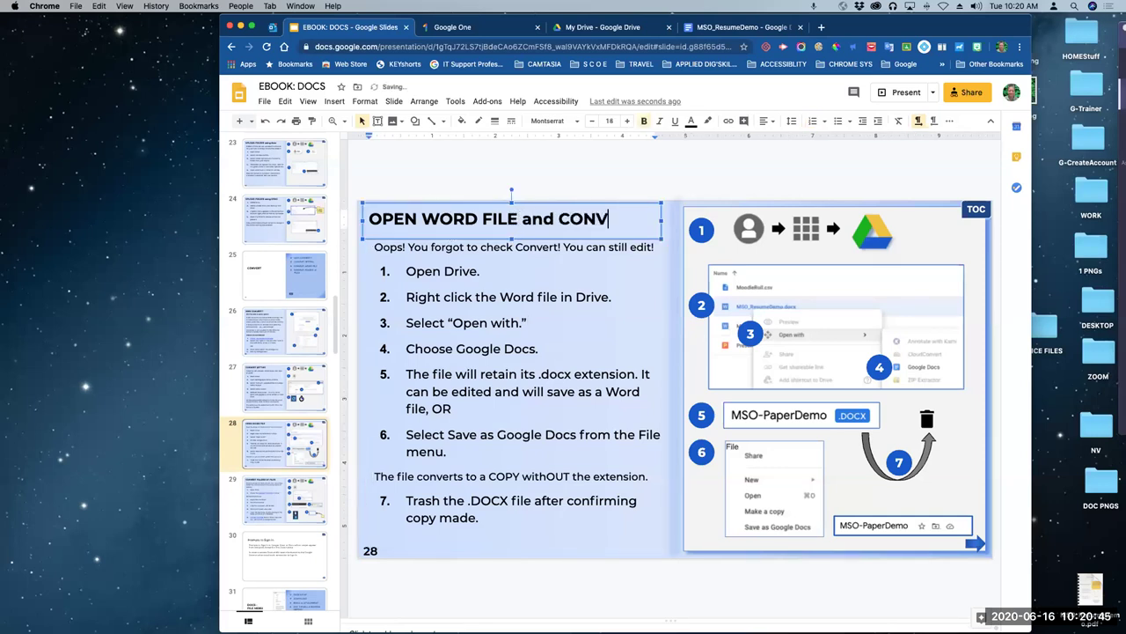
{"action": "type", "text": "ERT"}
{"action": "left_click", "coordinate": [530, 373]}
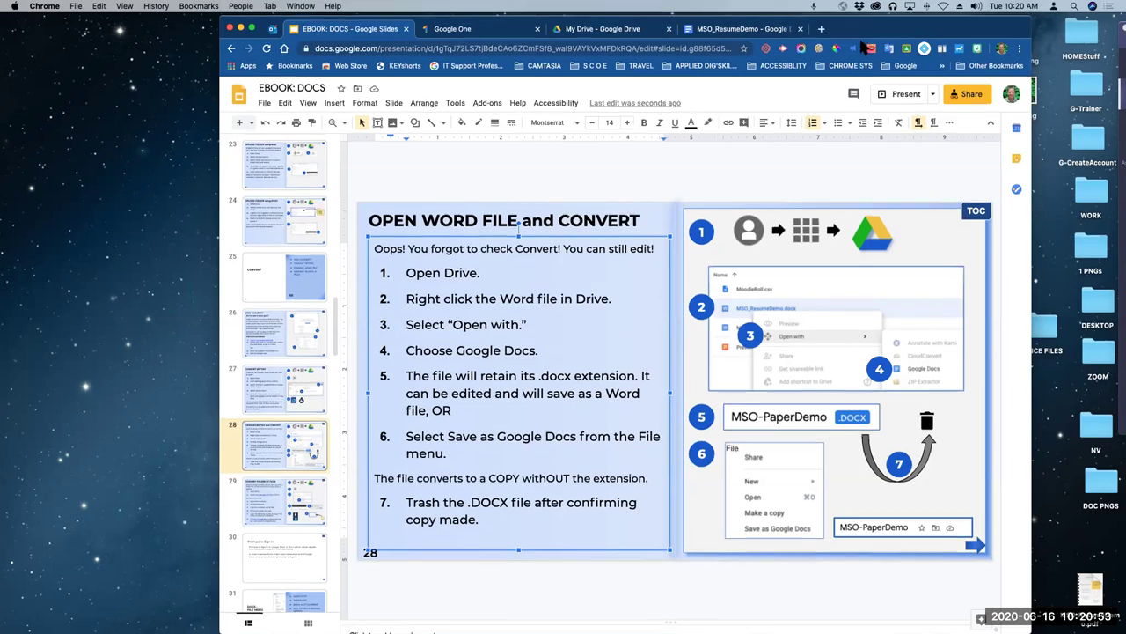
{"action": "left_click_drag", "start_coordinate": [863, 32], "coordinate": [864, 50]}
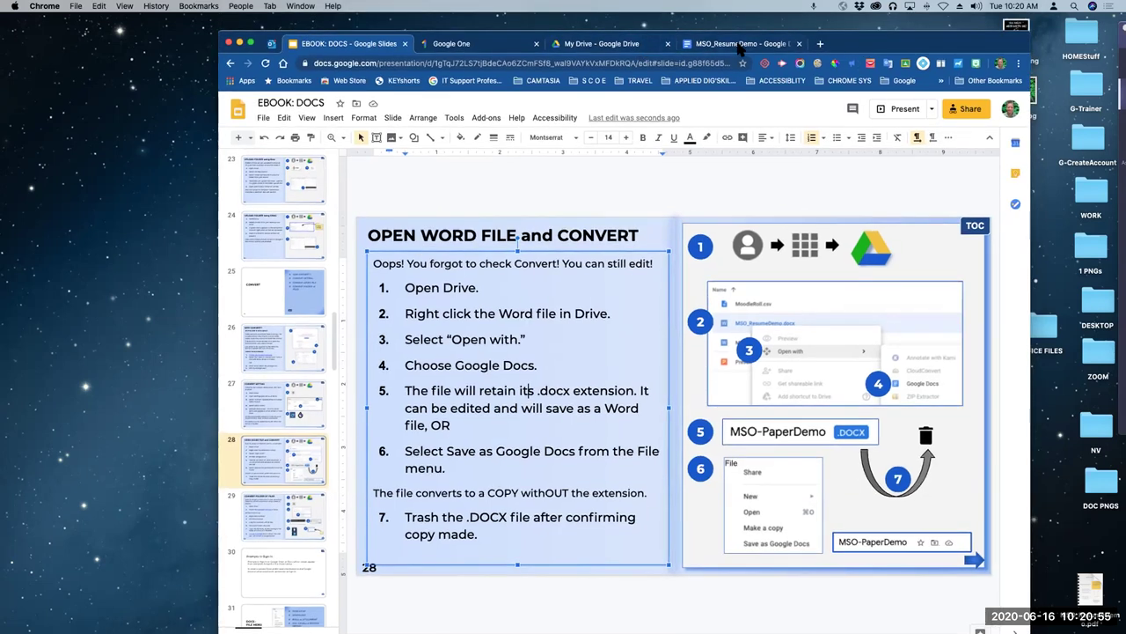
Step: Switch to the MSO_ResumeDemo document and show its File menu
{"action": "left_click", "coordinate": [741, 49]}
{"action": "left_click", "coordinate": [264, 120]}
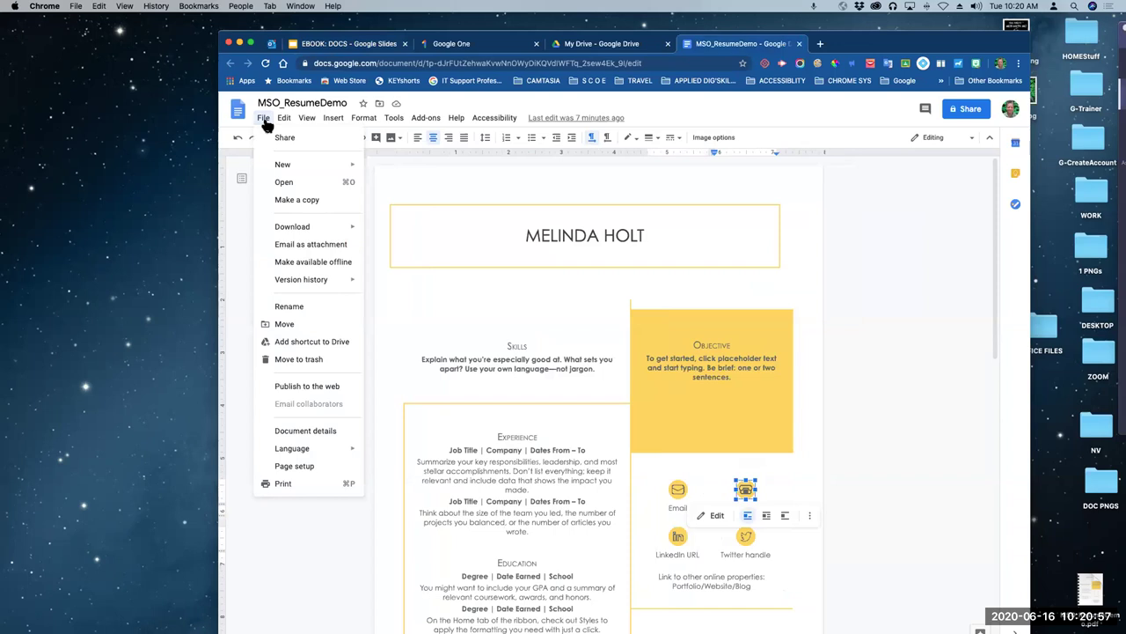
{"action": "mouse_move", "coordinate": [333, 117]}
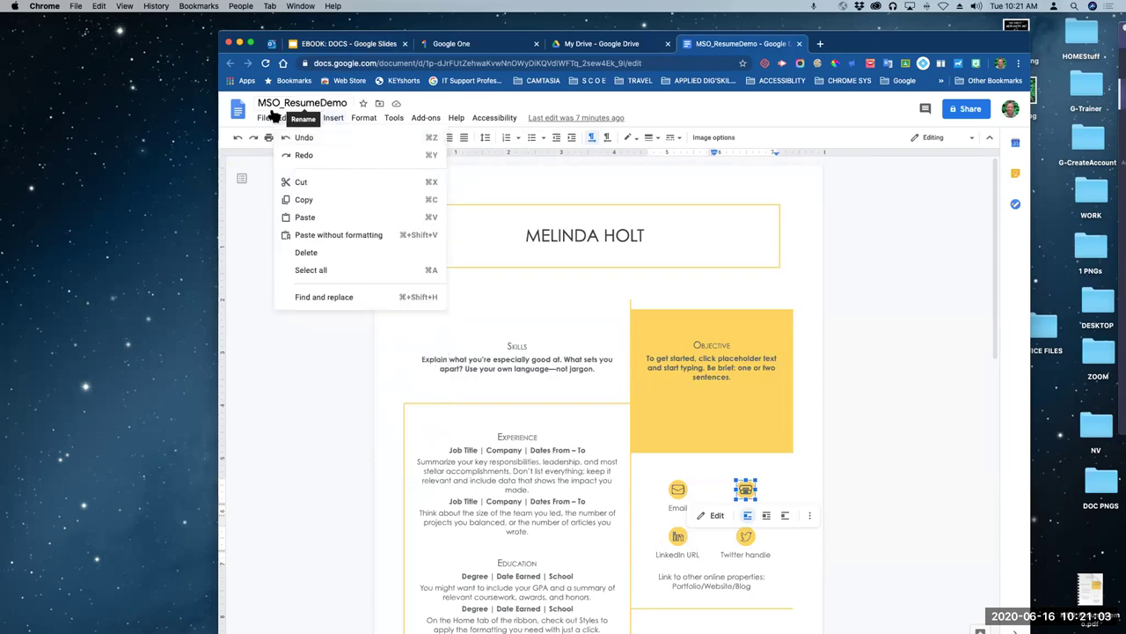
{"action": "mouse_move", "coordinate": [263, 123]}
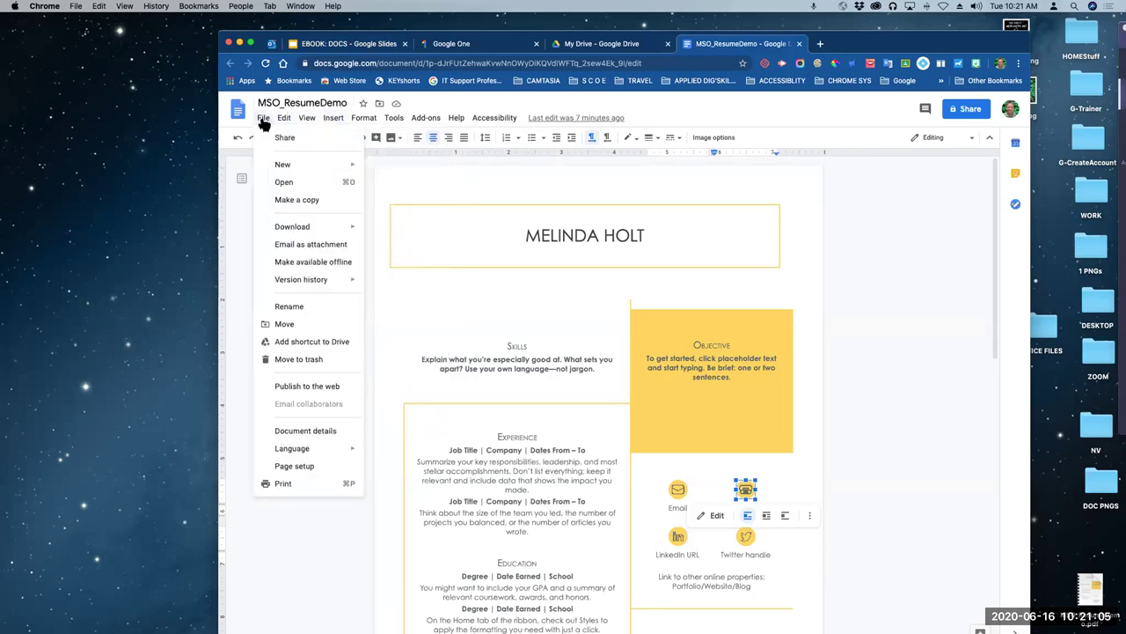
{"action": "left_click", "coordinate": [263, 120]}
{"action": "left_click", "coordinate": [262, 118]}
Step: Go to My Drive and open the OTAN folder
{"action": "left_click", "coordinate": [457, 185]}
{"action": "left_click", "coordinate": [629, 46]}
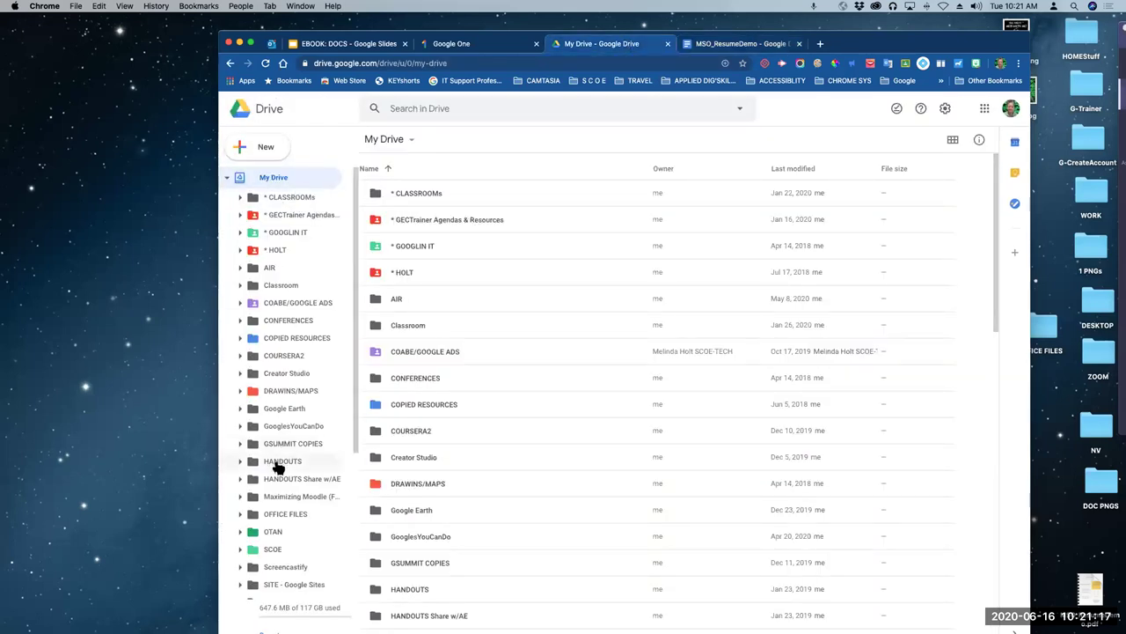
{"action": "left_click", "coordinate": [272, 535]}
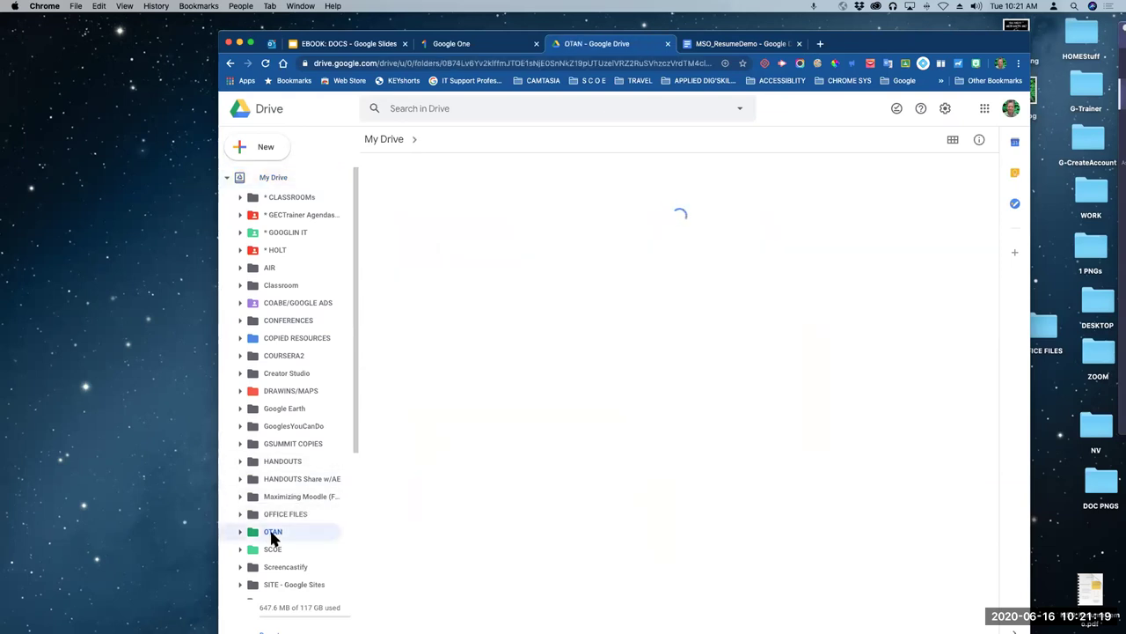
Step: Open MSO-PaperDemo.docx with Google Docs
{"action": "left_click", "coordinate": [411, 273]}
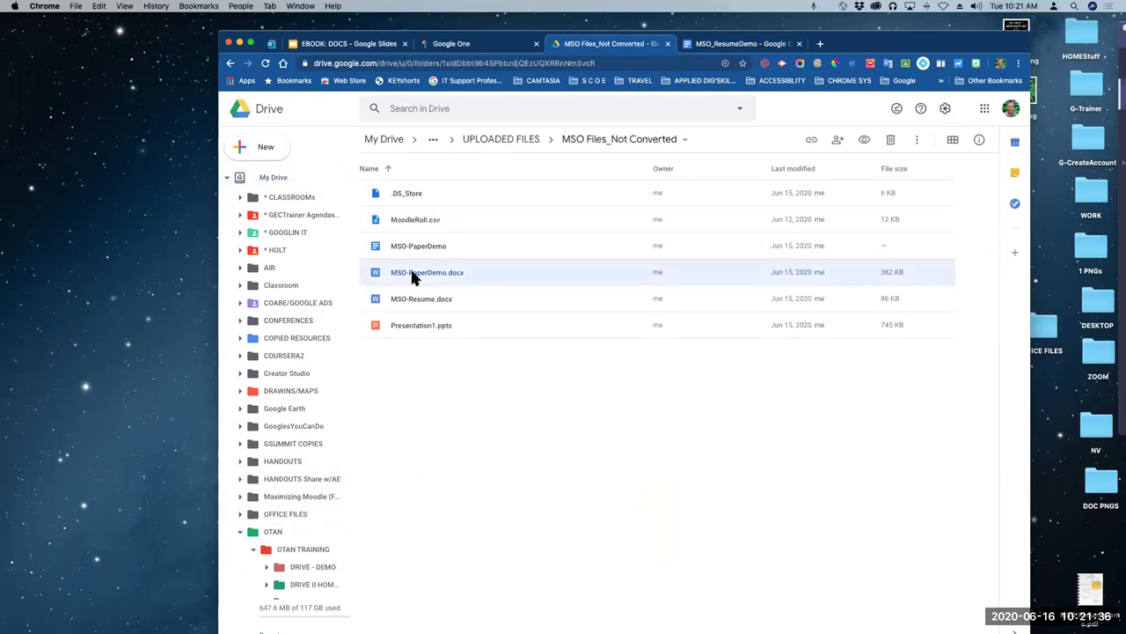
{"action": "right_click", "coordinate": [412, 274]}
{"action": "mouse_move", "coordinate": [463, 315]}
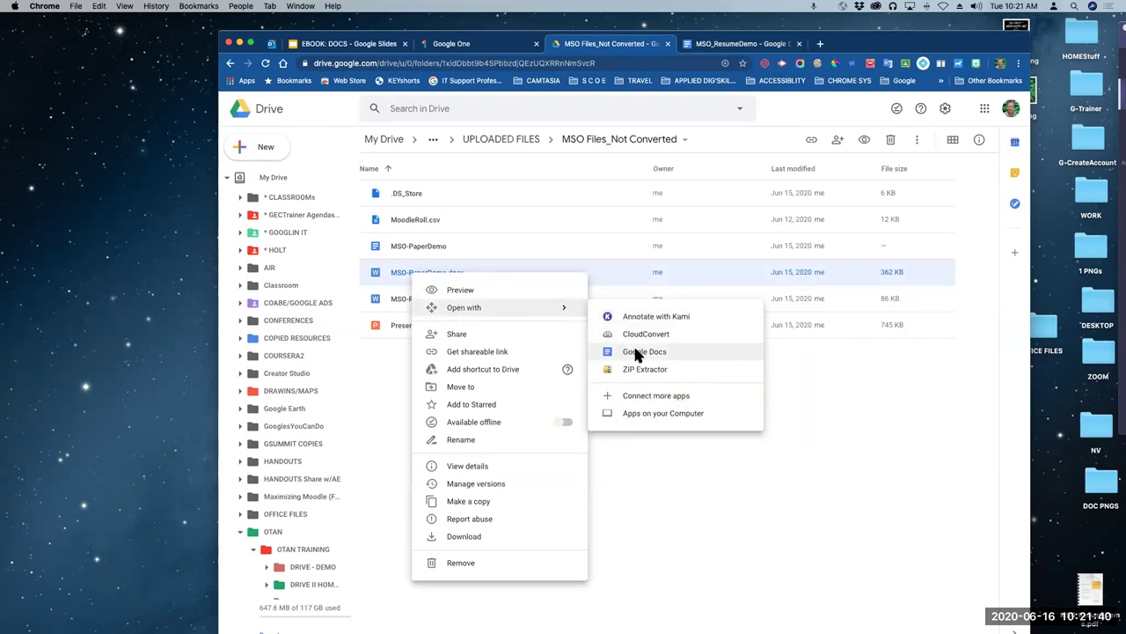
{"action": "left_click", "coordinate": [637, 352]}
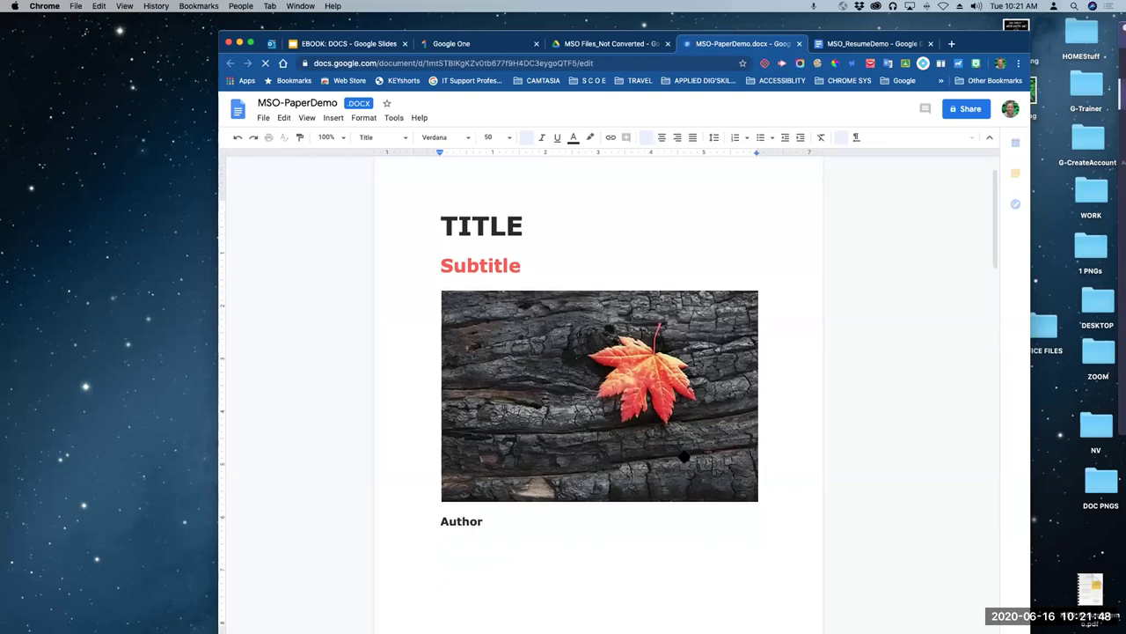
Step: Shrink the leaf photo by dragging its corner handle inward
{"action": "left_click", "coordinate": [687, 459]}
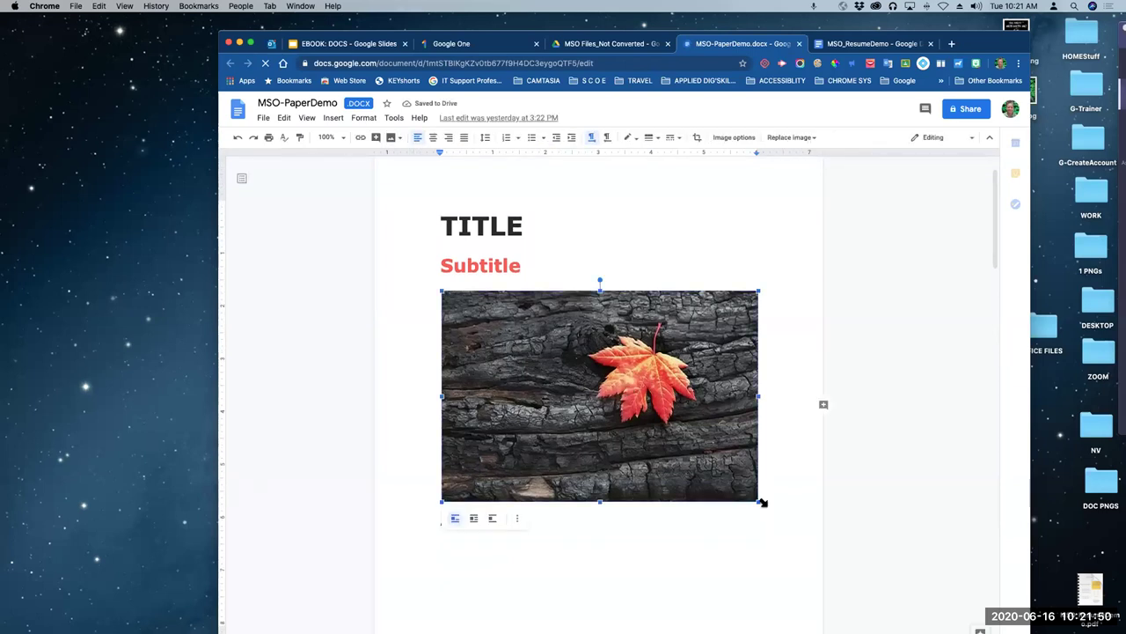
{"action": "left_click_drag", "start_coordinate": [758, 501], "coordinate": [660, 436]}
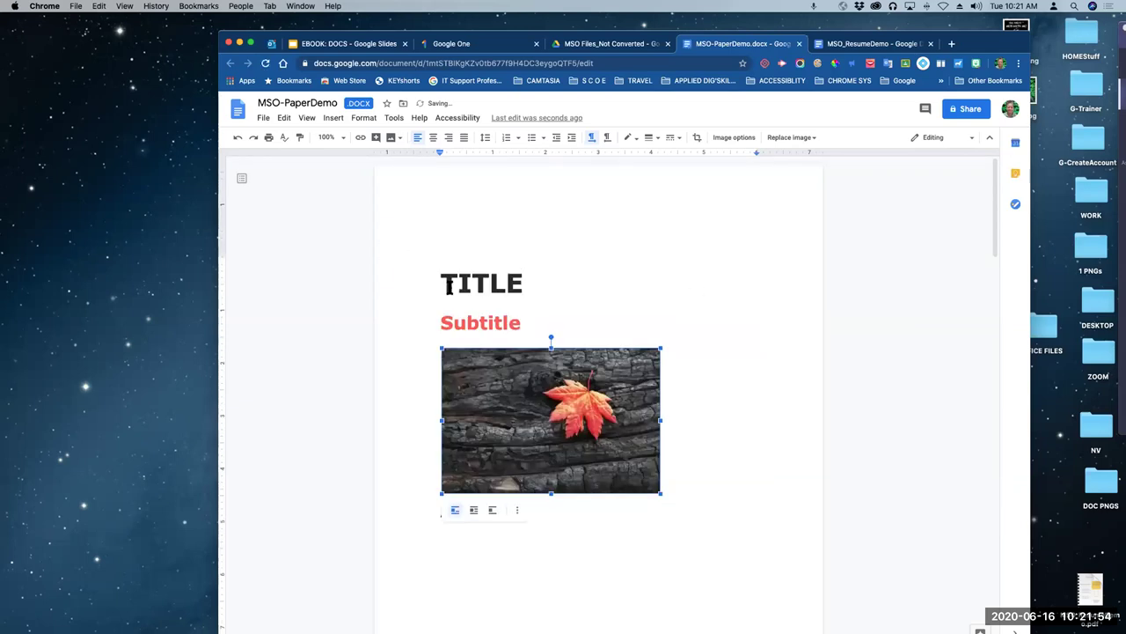
{"action": "left_click", "coordinate": [489, 284]}
Step: Replace the TITLE heading with 'DOCs'
{"action": "left_click_drag", "start_coordinate": [489, 284], "coordinate": [420, 272]}
{"action": "type", "text": "COA"}
{"action": "key", "text": "BackSpace"}
{"action": "key", "text": "BackSpace"}
{"action": "key", "text": "BackSpace"}
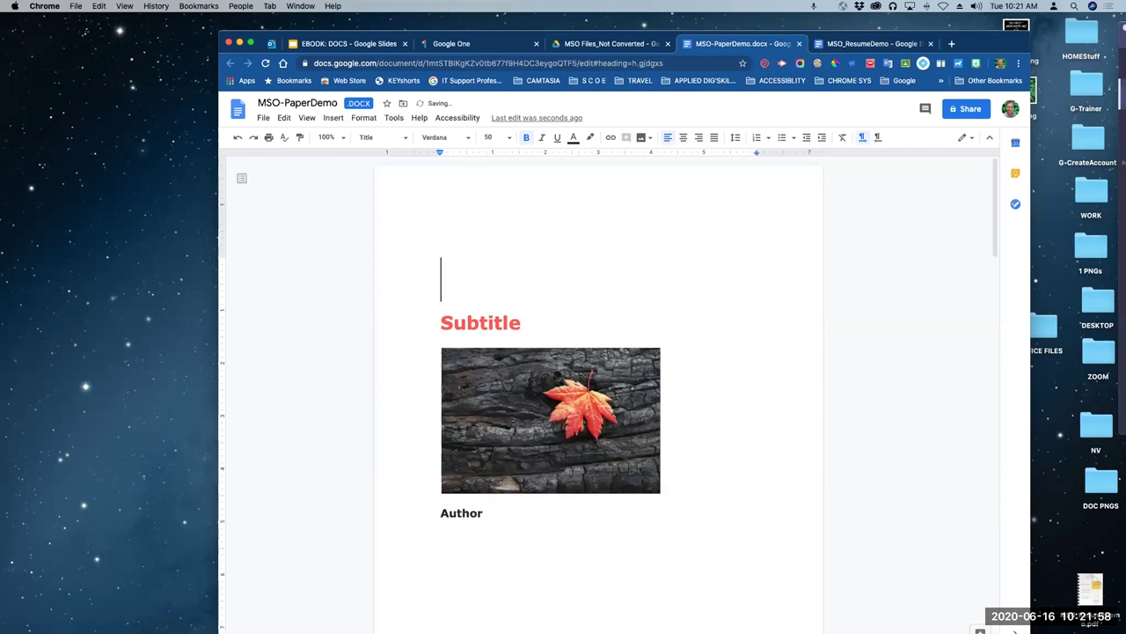
{"action": "type", "text": "DOCs"}
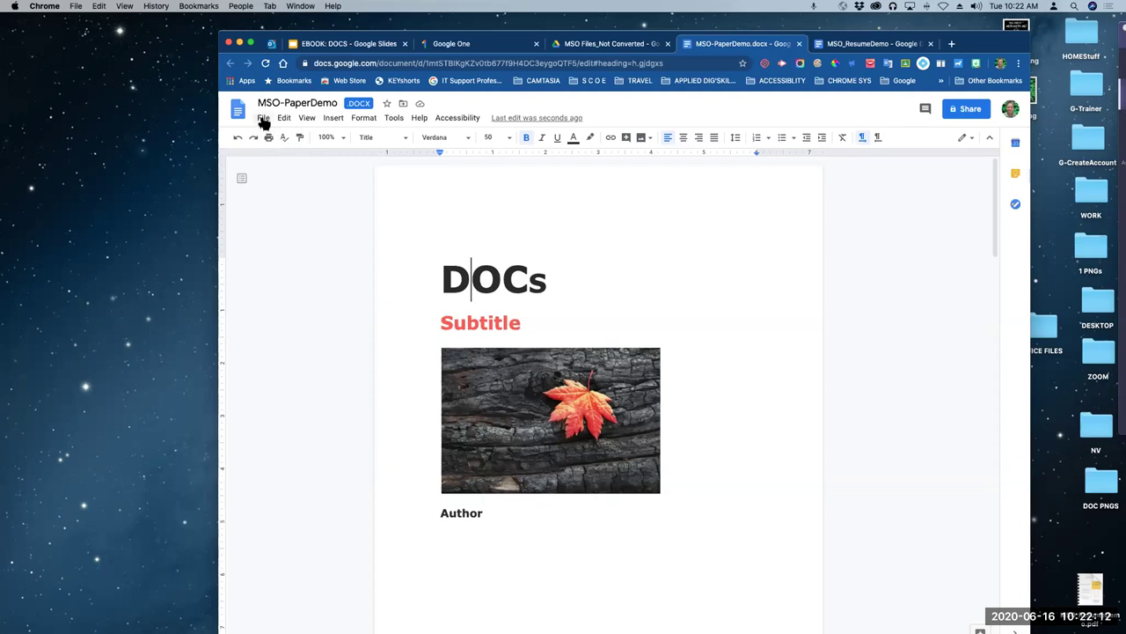
{"action": "left_click", "coordinate": [263, 119]}
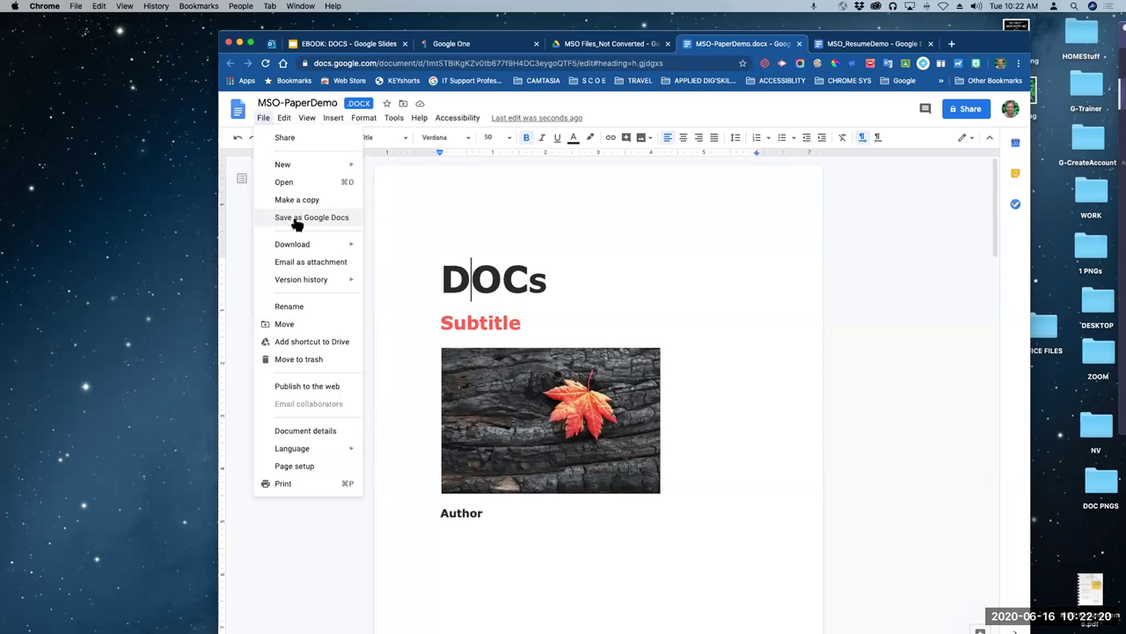
Step: Save the Word file as a Google Docs copy named MSO-PaperDemo and scroll through it
{"action": "left_click", "coordinate": [296, 220]}
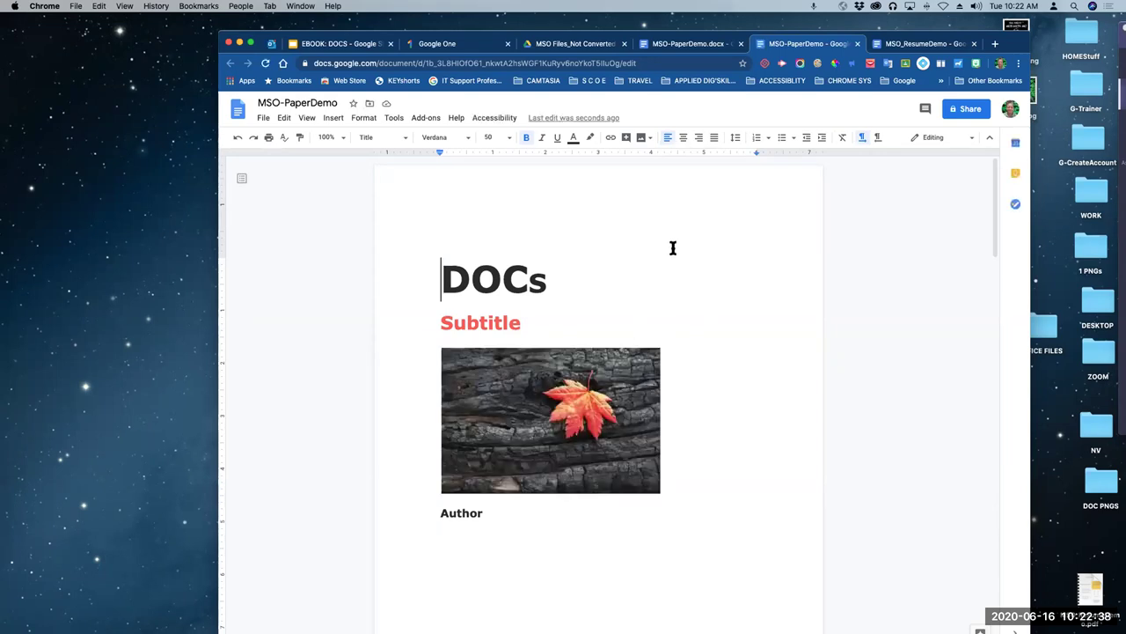
{"action": "scroll", "coordinate": [666, 294], "scroll_direction": "down", "scroll_amount": 10}
{"action": "scroll", "coordinate": [666, 294], "scroll_direction": "down", "scroll_amount": 6}
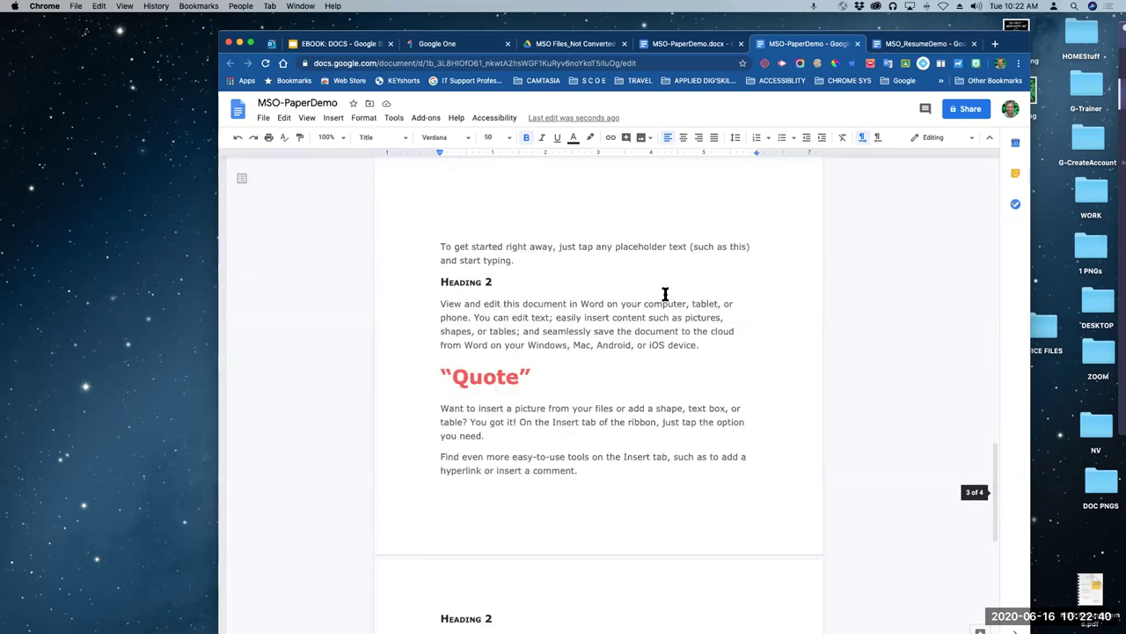
{"action": "scroll", "coordinate": [666, 294], "scroll_direction": "up", "scroll_amount": 15}
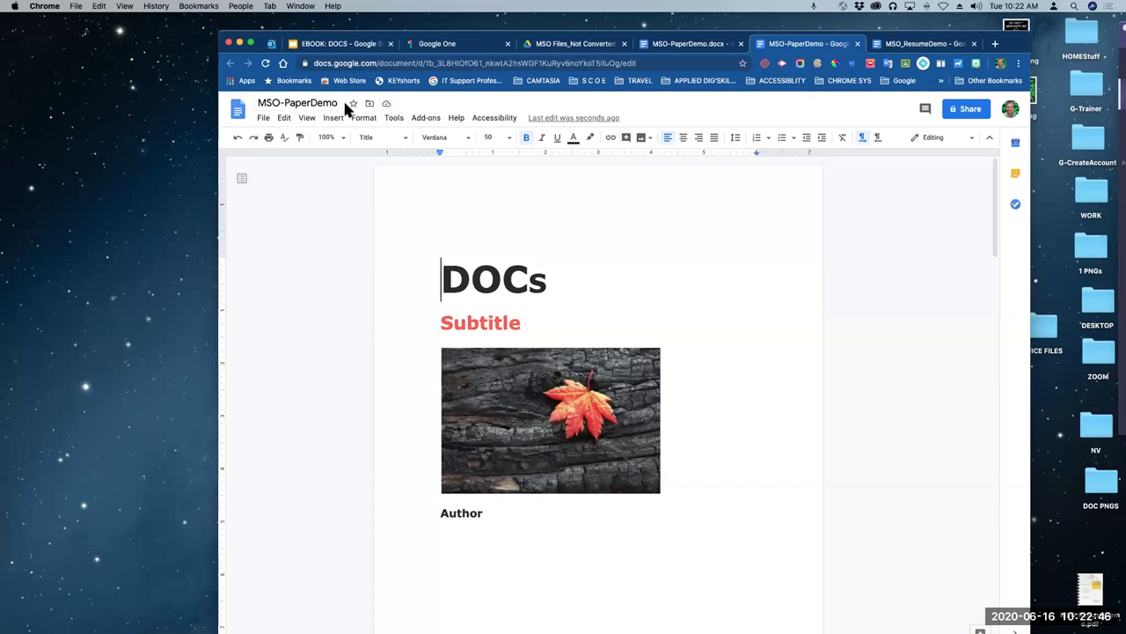
Step: Detach the .docx document into its own window beside the converted copy
{"action": "left_click_drag", "start_coordinate": [1012, 49], "coordinate": [1012, 82]}
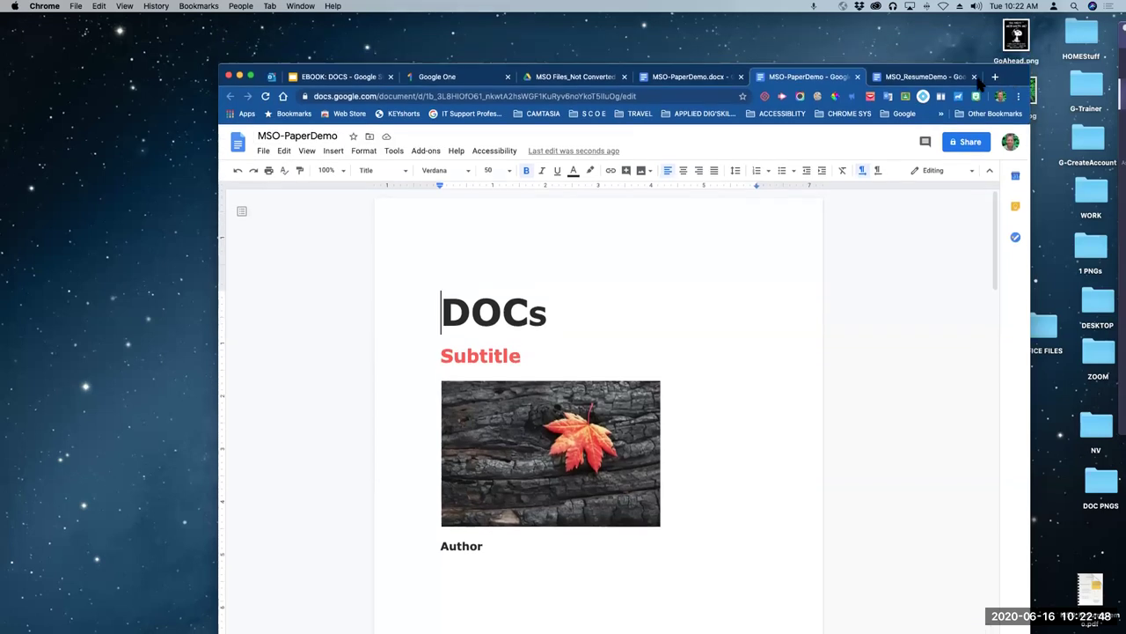
{"action": "left_click_drag", "start_coordinate": [744, 89], "coordinate": [496, 147]}
{"action": "left_click_drag", "start_coordinate": [940, 99], "coordinate": [1113, 74]}
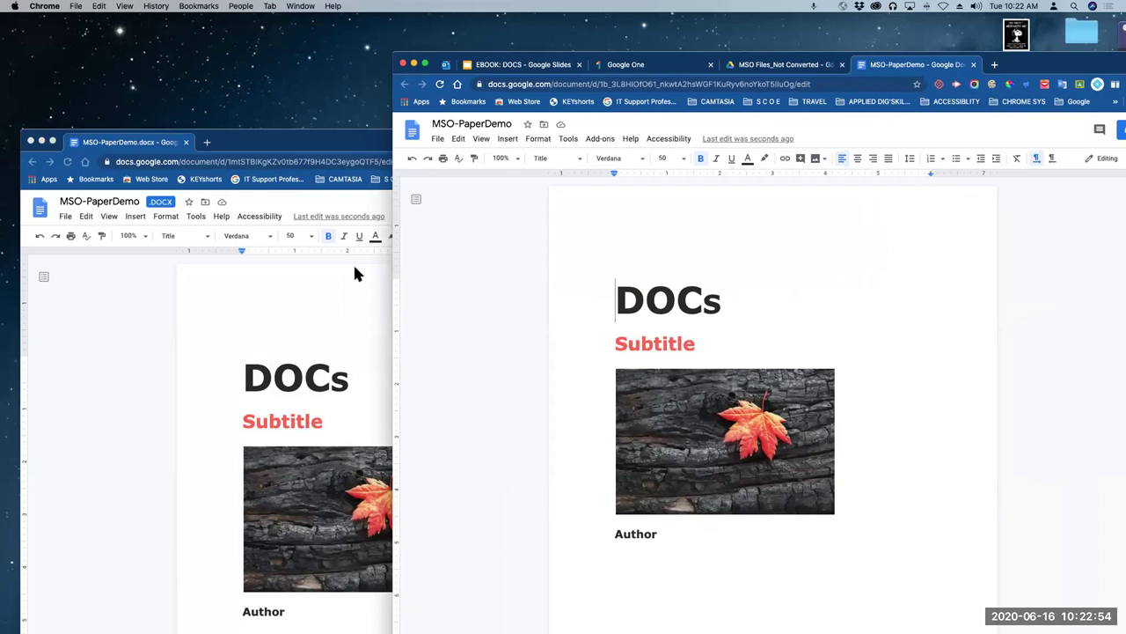
{"action": "left_click_drag", "start_coordinate": [342, 144], "coordinate": [245, 50]}
{"action": "left_click_drag", "start_coordinate": [736, 246], "coordinate": [553, 234]}
{"action": "left_click_drag", "start_coordinate": [259, 50], "coordinate": [322, 54]}
Step: Close the .docx window and return to the MSO Files_Not Converted folder in Drive
{"action": "left_click", "coordinate": [1047, 64]}
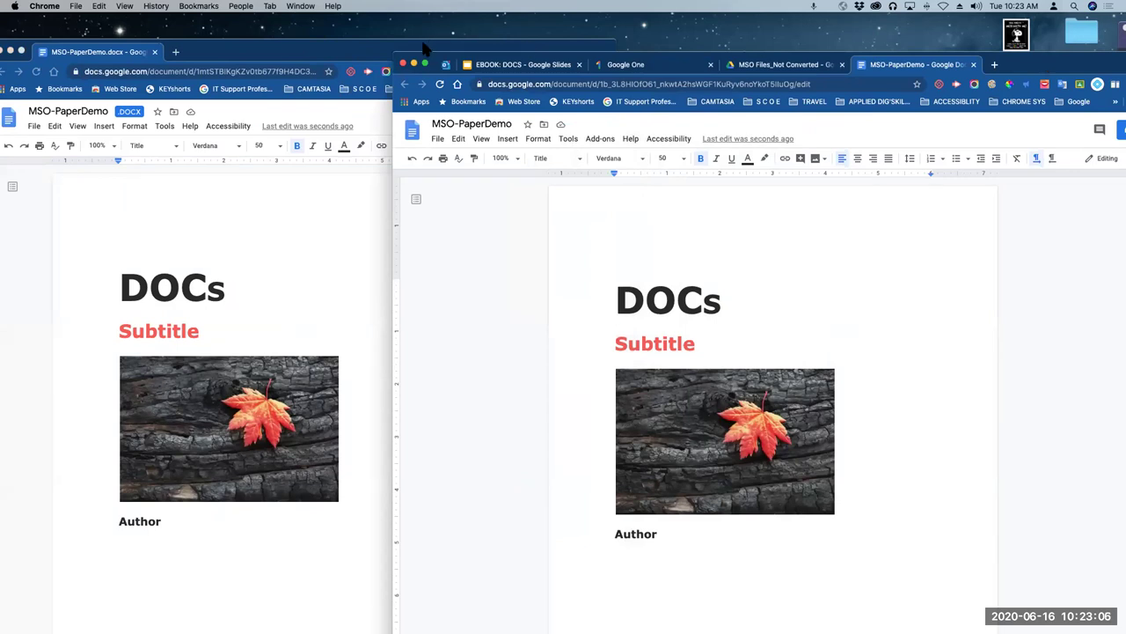
{"action": "left_click_drag", "start_coordinate": [81, 61], "coordinate": [357, 129]}
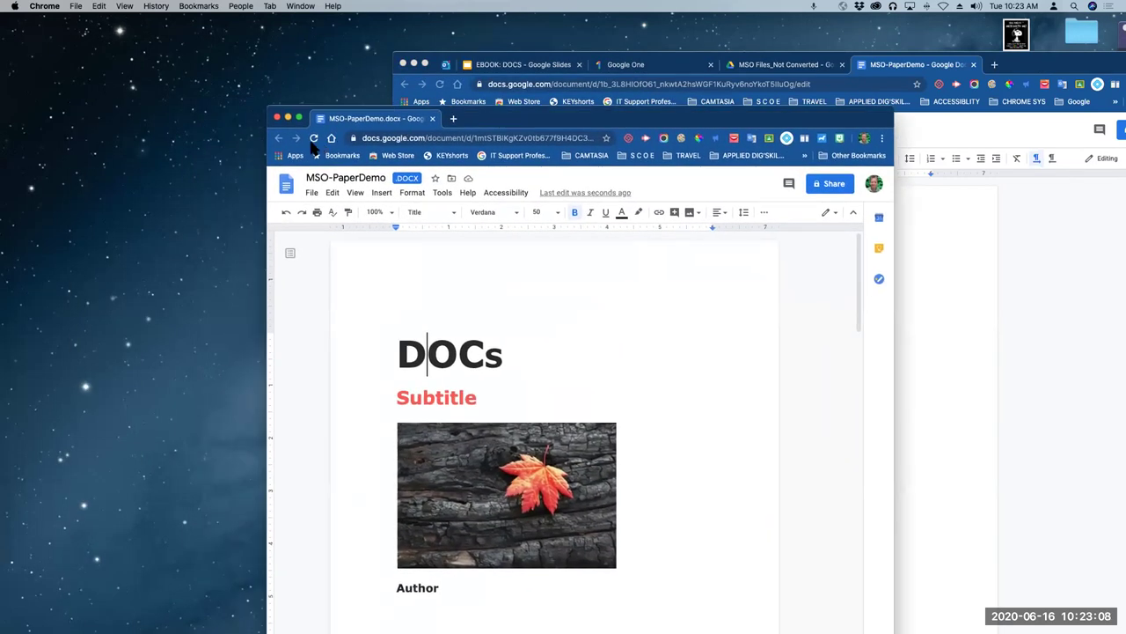
{"action": "left_click", "coordinate": [276, 117]}
{"action": "left_click_drag", "start_coordinate": [1060, 77], "coordinate": [908, 61]}
{"action": "left_click", "coordinate": [651, 56]}
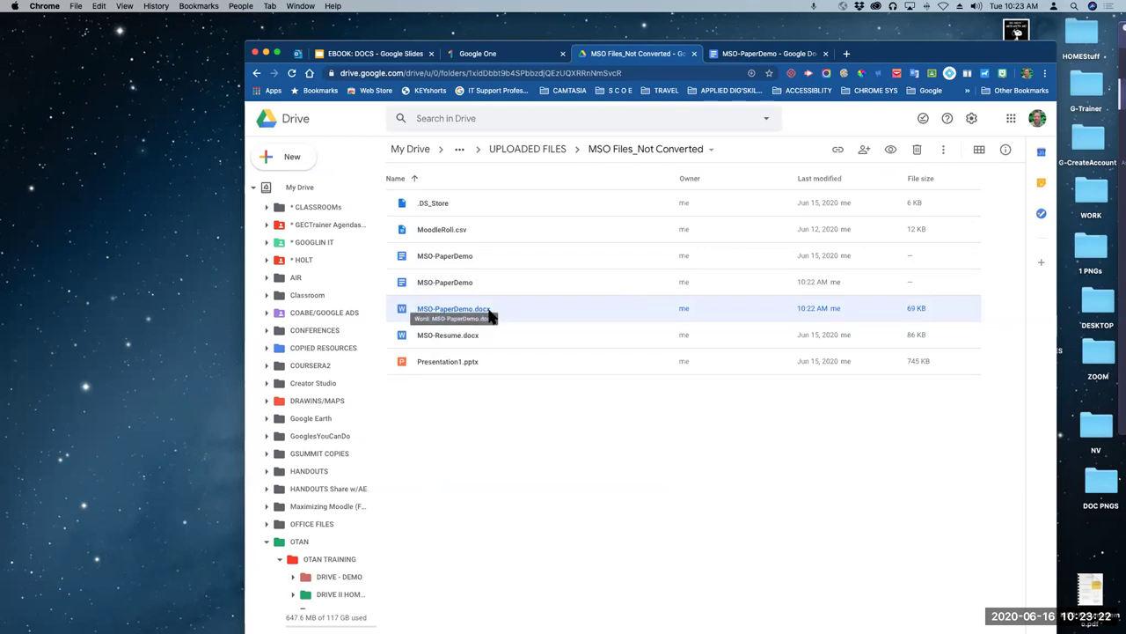
Step: Select MSO-Resume.docx, then the converted MSO-PaperDemo Google Doc, in MSO Files_Not Converted
{"action": "left_click", "coordinate": [439, 332]}
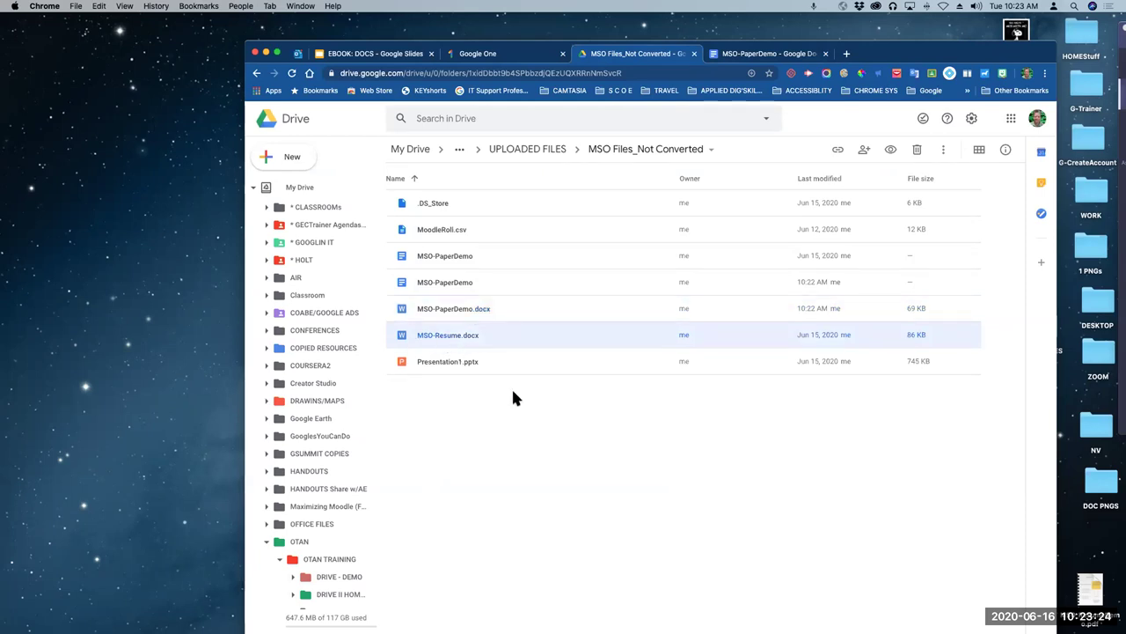
{"action": "left_click", "coordinate": [460, 254]}
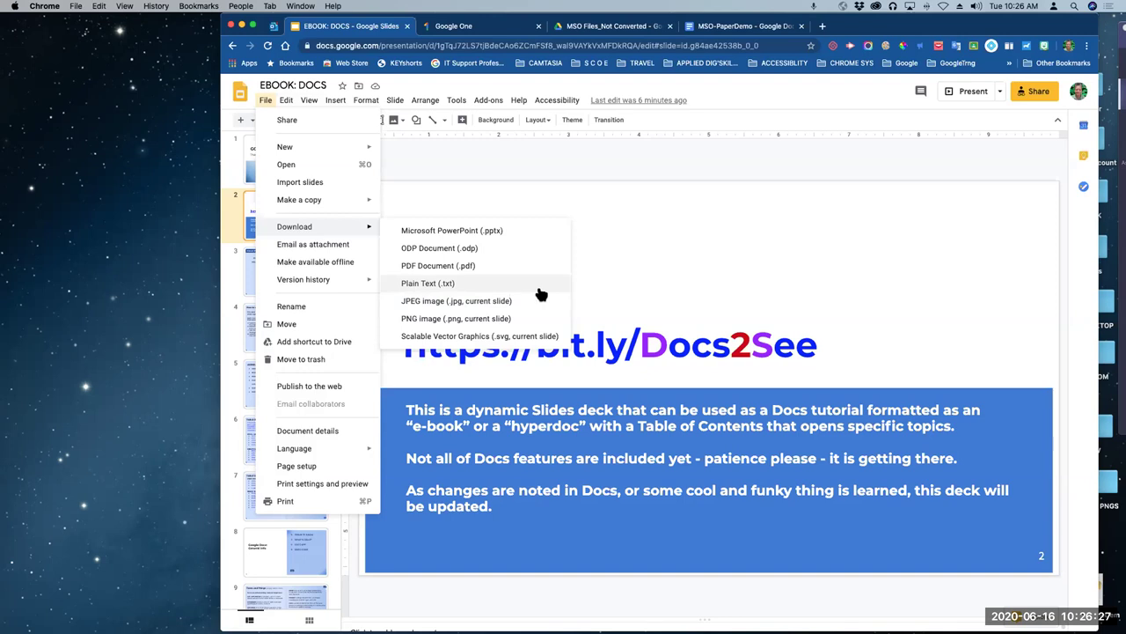
Step: Dismiss the download menu and switch over to the MSO-PaperDemo document tab
{"action": "left_click", "coordinate": [659, 276]}
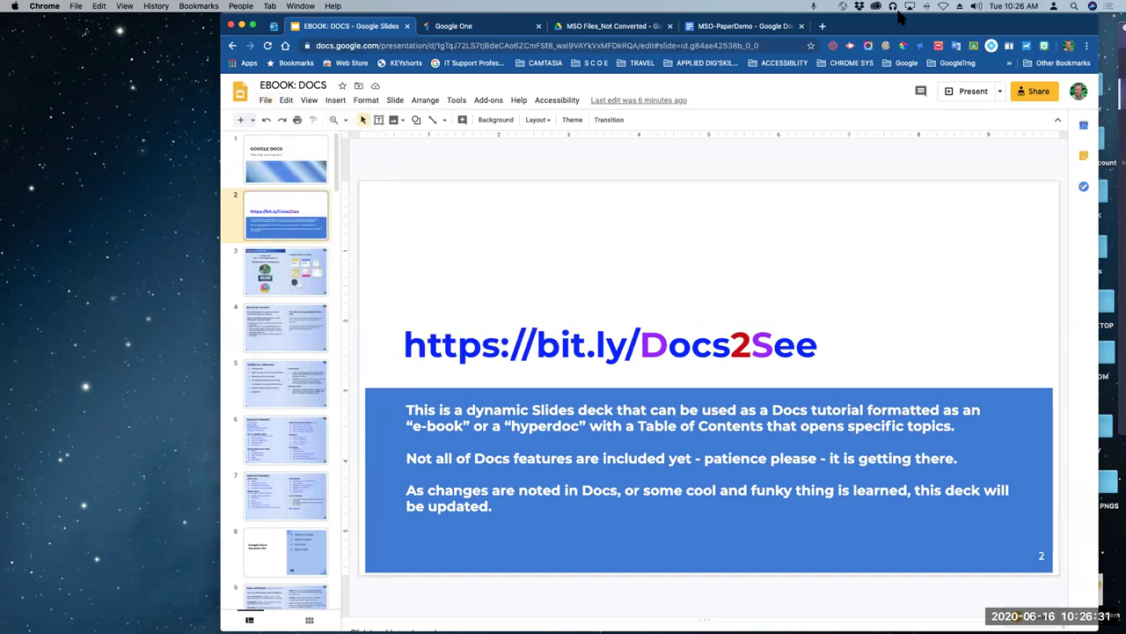
{"action": "left_click_drag", "start_coordinate": [964, 29], "coordinate": [967, 54]}
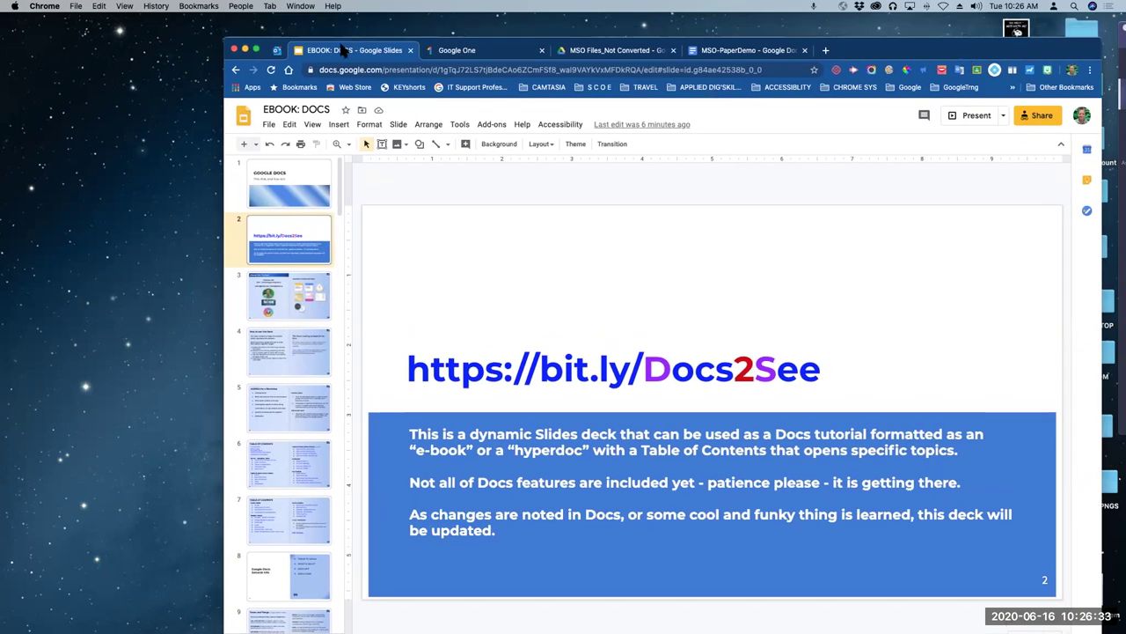
{"action": "left_click", "coordinate": [651, 53]}
{"action": "left_click", "coordinate": [737, 53]}
Step: Narrow the browser window and reposition it right and lower
{"action": "left_click_drag", "start_coordinate": [850, 49], "coordinate": [807, 54]}
{"action": "left_click_drag", "start_coordinate": [1054, 56], "coordinate": [980, 55]}
{"action": "left_click_drag", "start_coordinate": [900, 55], "coordinate": [942, 73]}
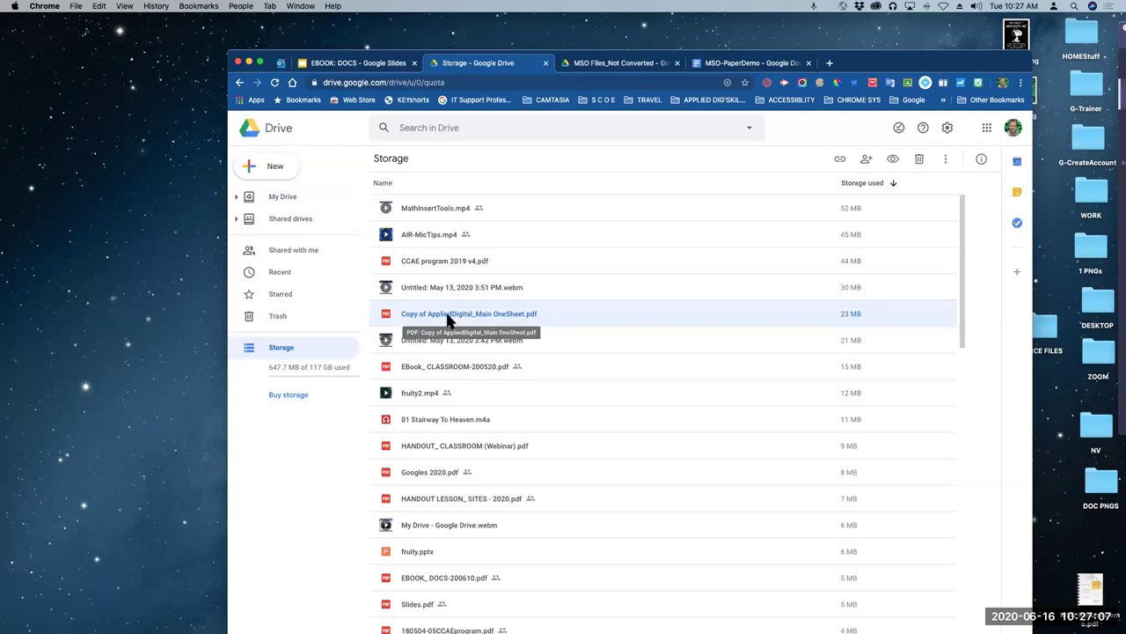
Step: Open the Copy of AppliedDigital_Main OneSheet PDF with Google Docs from the Storage list
{"action": "right_click", "coordinate": [447, 320]}
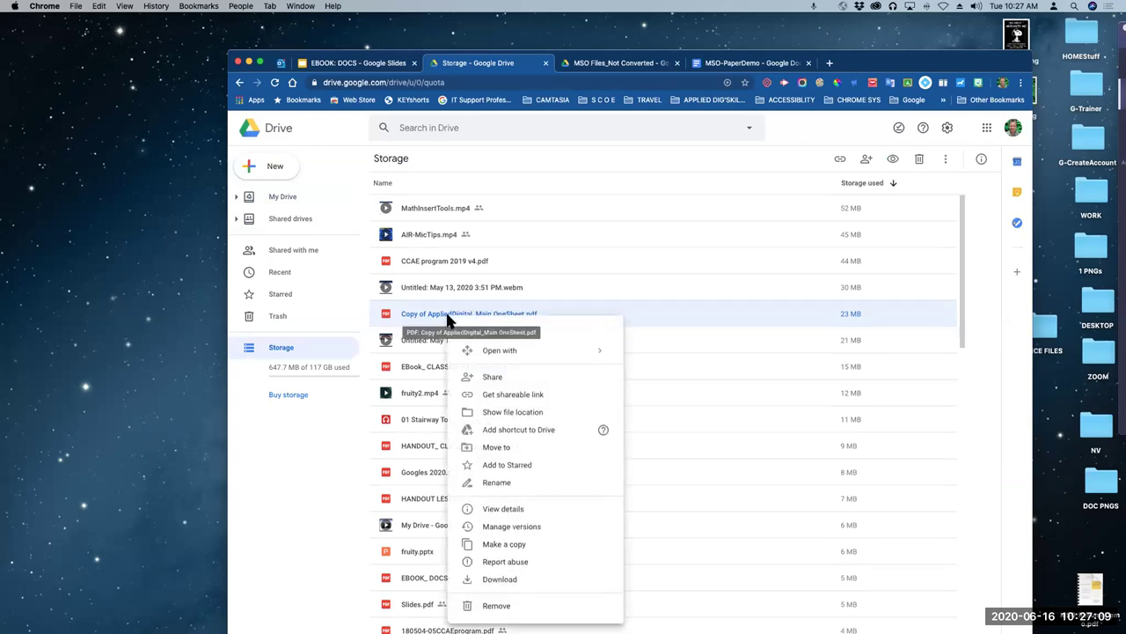
{"action": "mouse_move", "coordinate": [511, 354]}
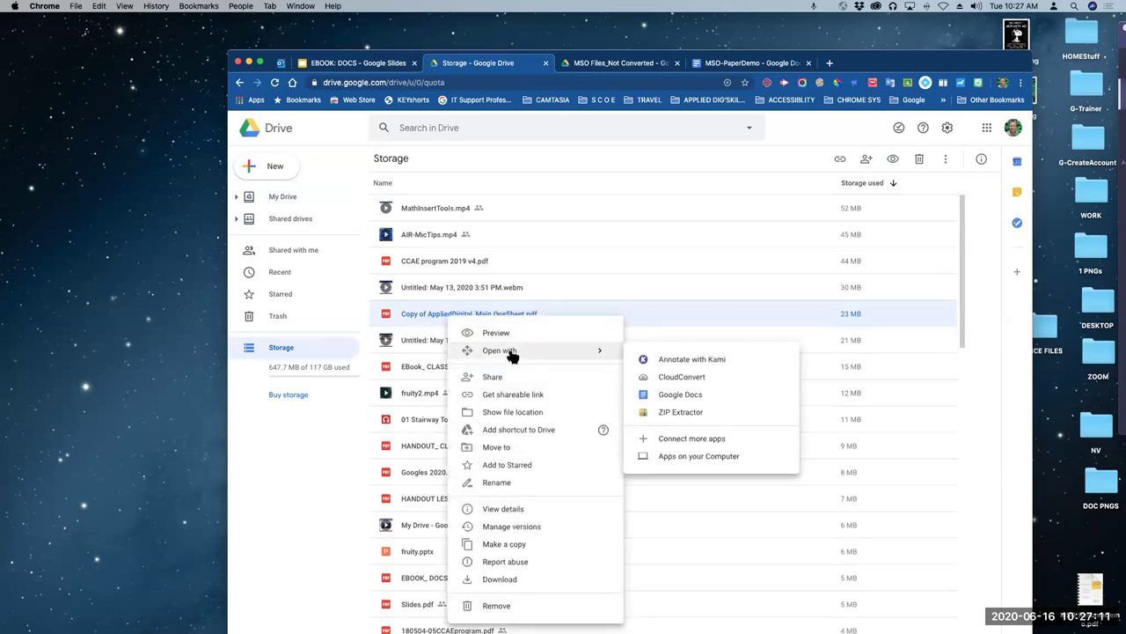
{"action": "left_click", "coordinate": [690, 395]}
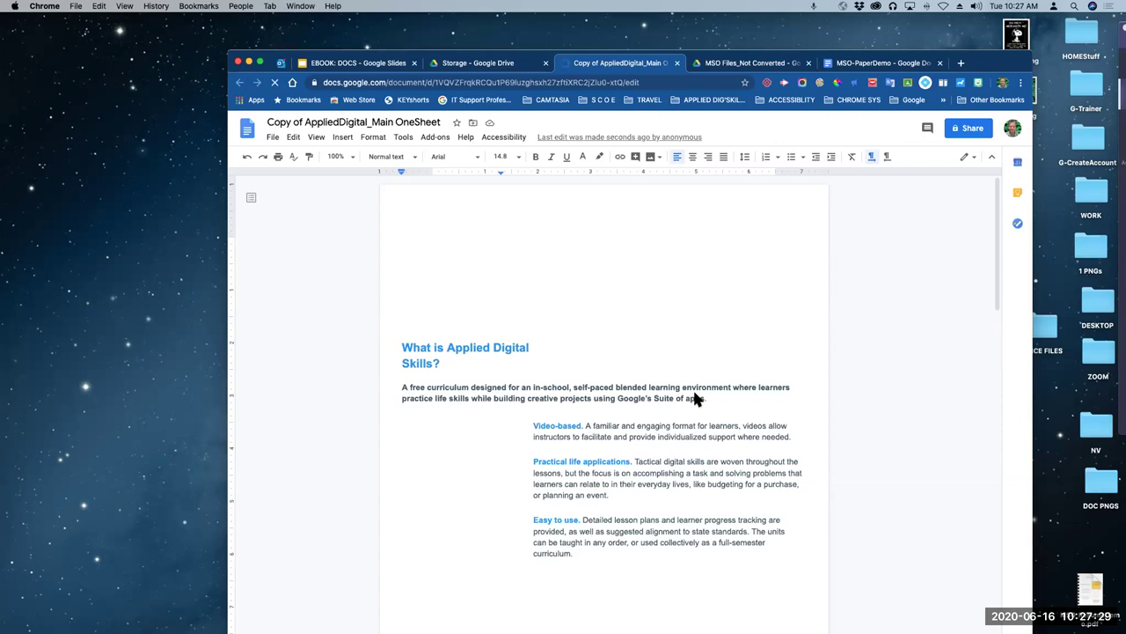
{"action": "scroll", "coordinate": [659, 410], "scroll_direction": "down", "scroll_amount": 10}
{"action": "scroll", "coordinate": [687, 288], "scroll_direction": "down", "scroll_amount": 5}
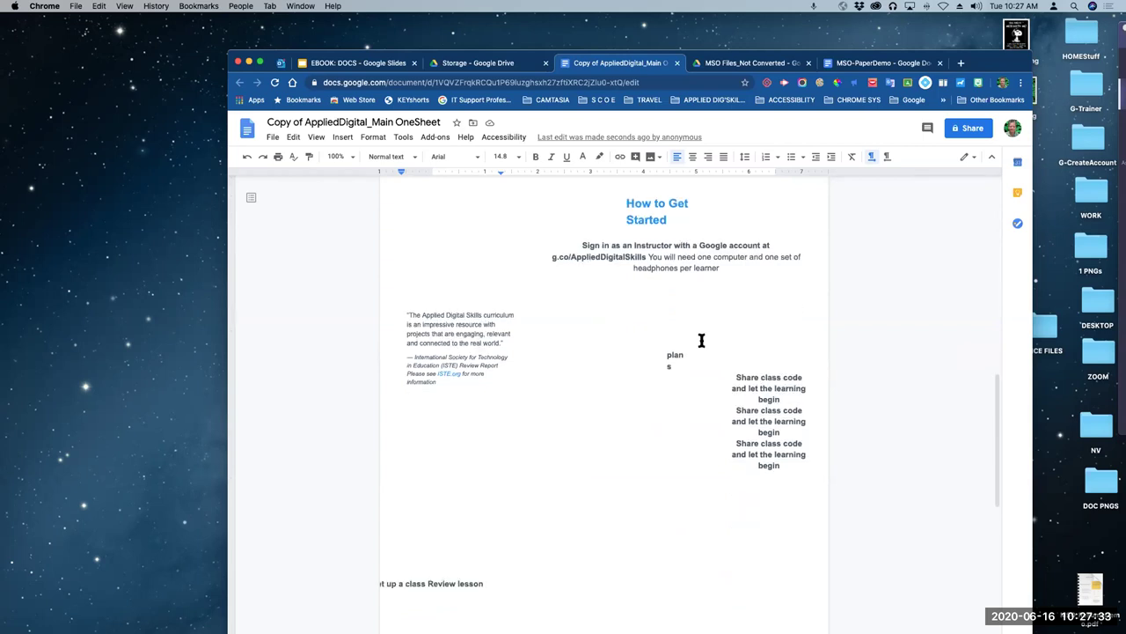
{"action": "left_click", "coordinate": [721, 392]}
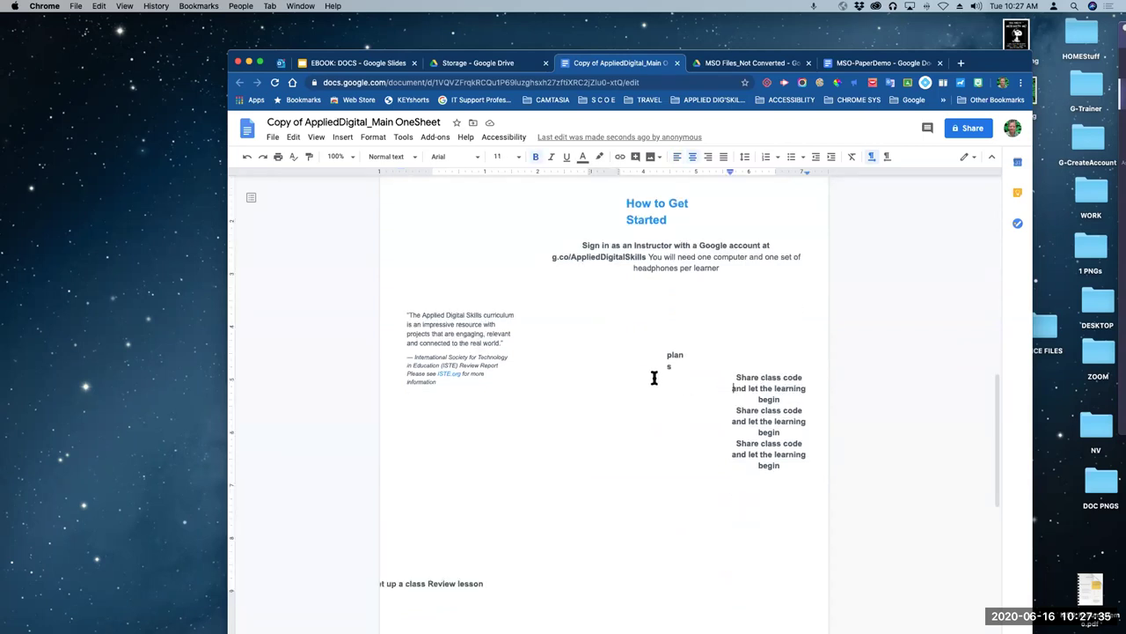
{"action": "scroll", "coordinate": [621, 359], "scroll_direction": "down", "scroll_amount": 5}
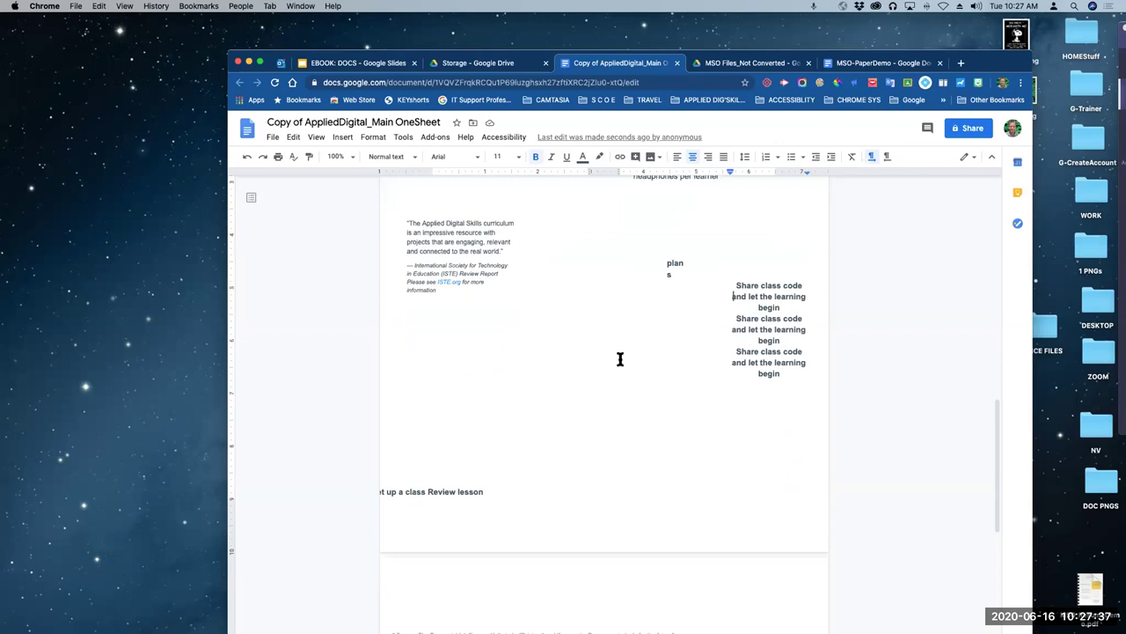
{"action": "left_click", "coordinate": [467, 322]}
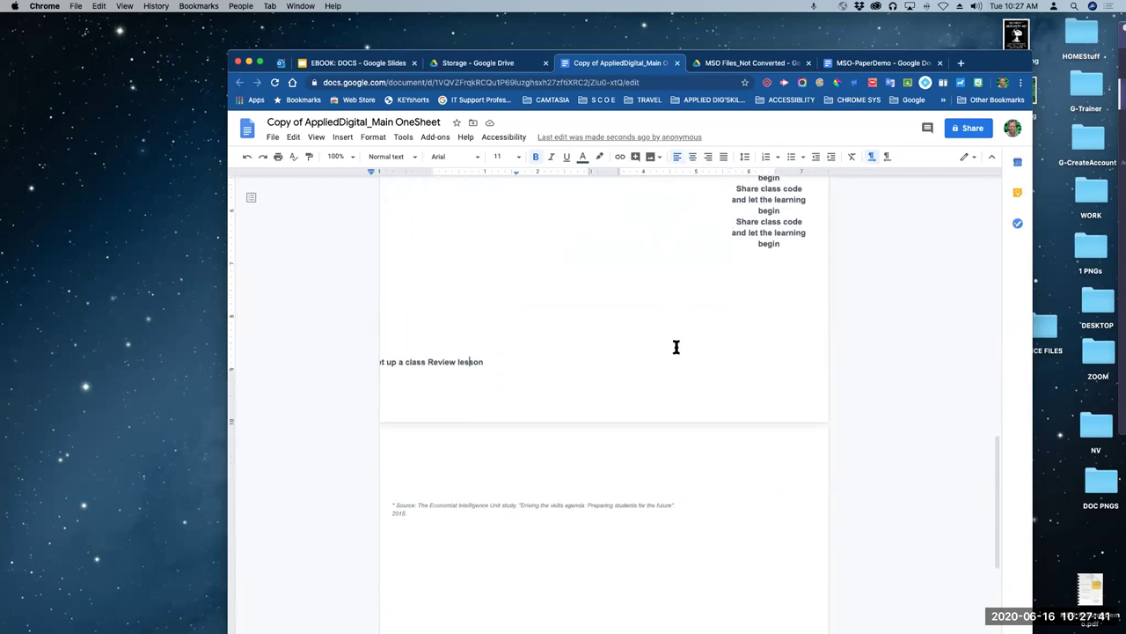
{"action": "scroll", "coordinate": [676, 347], "scroll_direction": "down", "scroll_amount": 4}
{"action": "scroll", "coordinate": [676, 346], "scroll_direction": "down", "scroll_amount": 3}
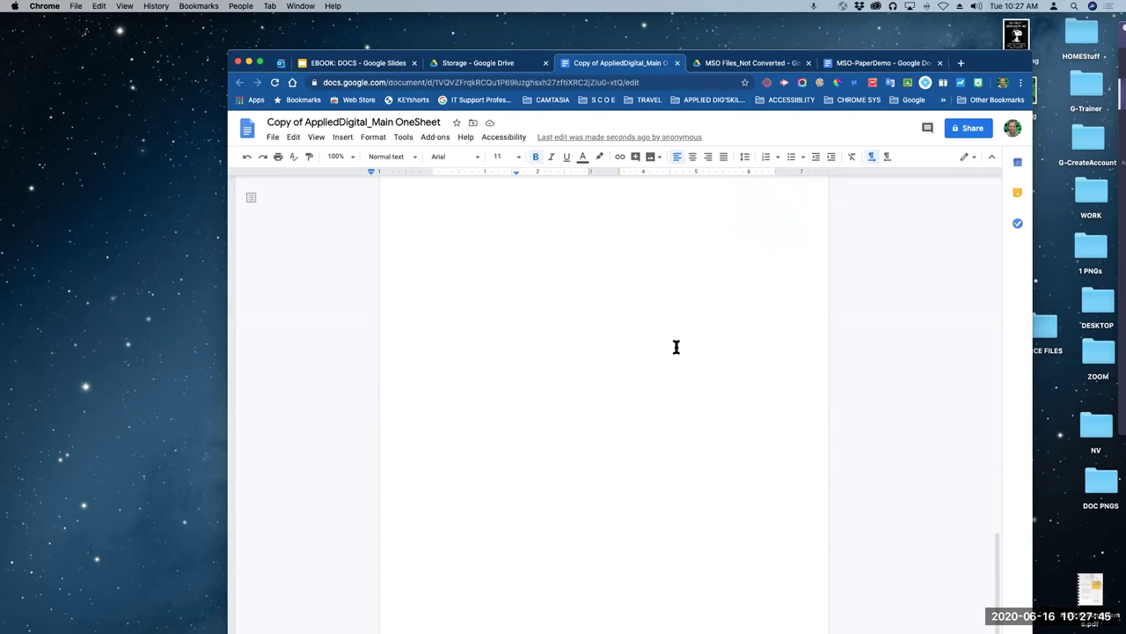
{"action": "left_click_drag", "start_coordinate": [998, 563], "coordinate": [997, 239]}
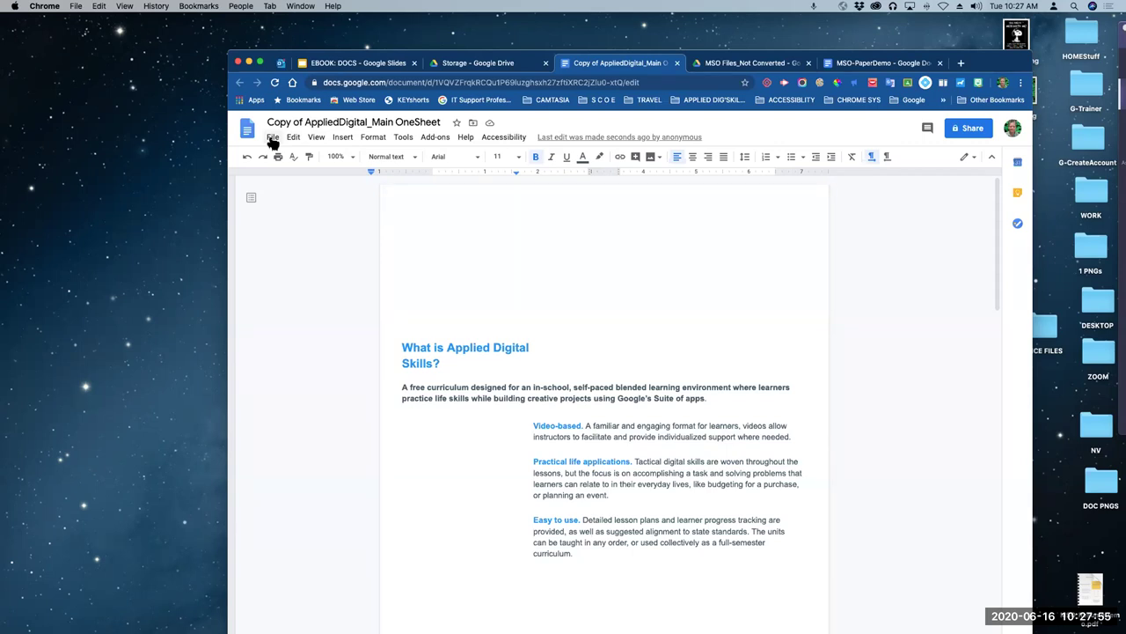
Step: In Page setup, make the whole OneSheet document landscape
{"action": "left_click", "coordinate": [272, 139]}
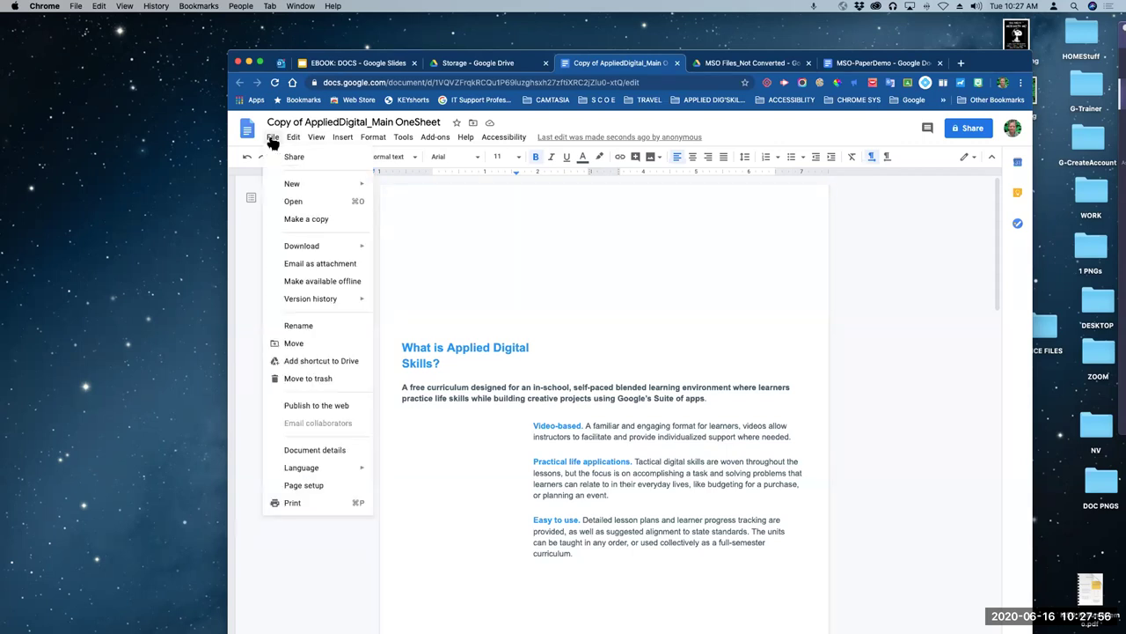
{"action": "left_click", "coordinate": [308, 487]}
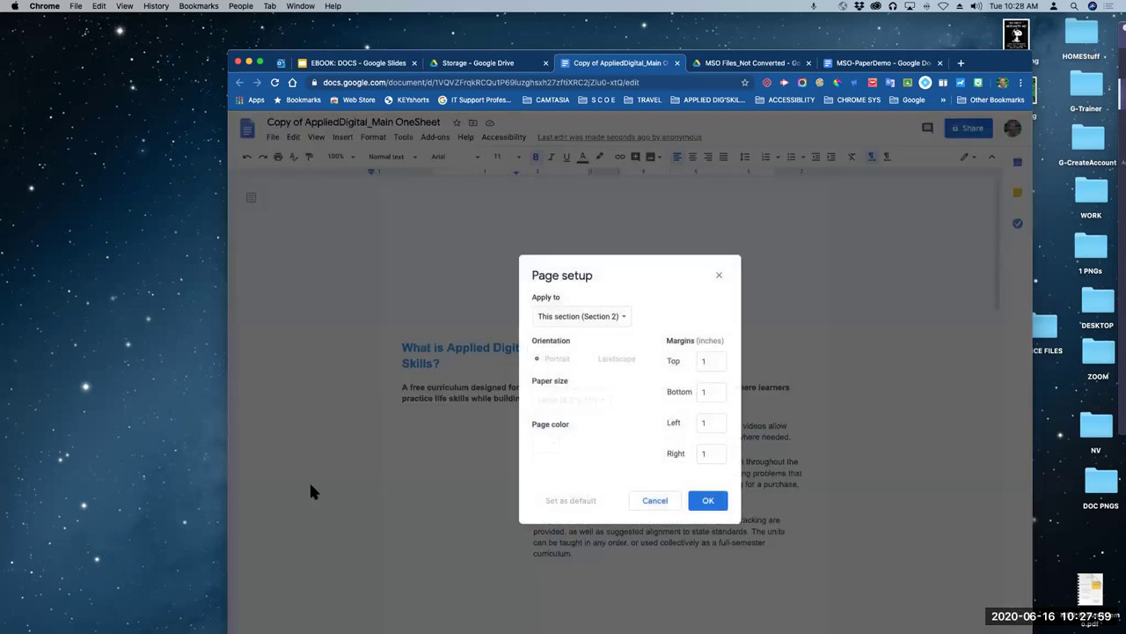
{"action": "left_click", "coordinate": [621, 319]}
{"action": "left_click", "coordinate": [583, 303]}
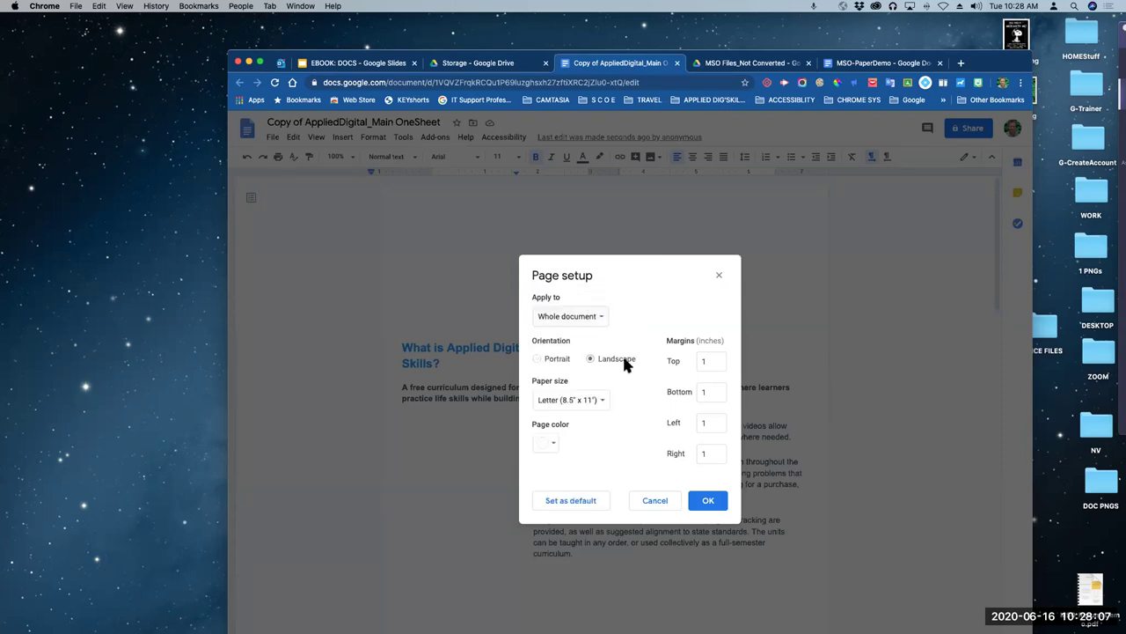
{"action": "left_click", "coordinate": [709, 501]}
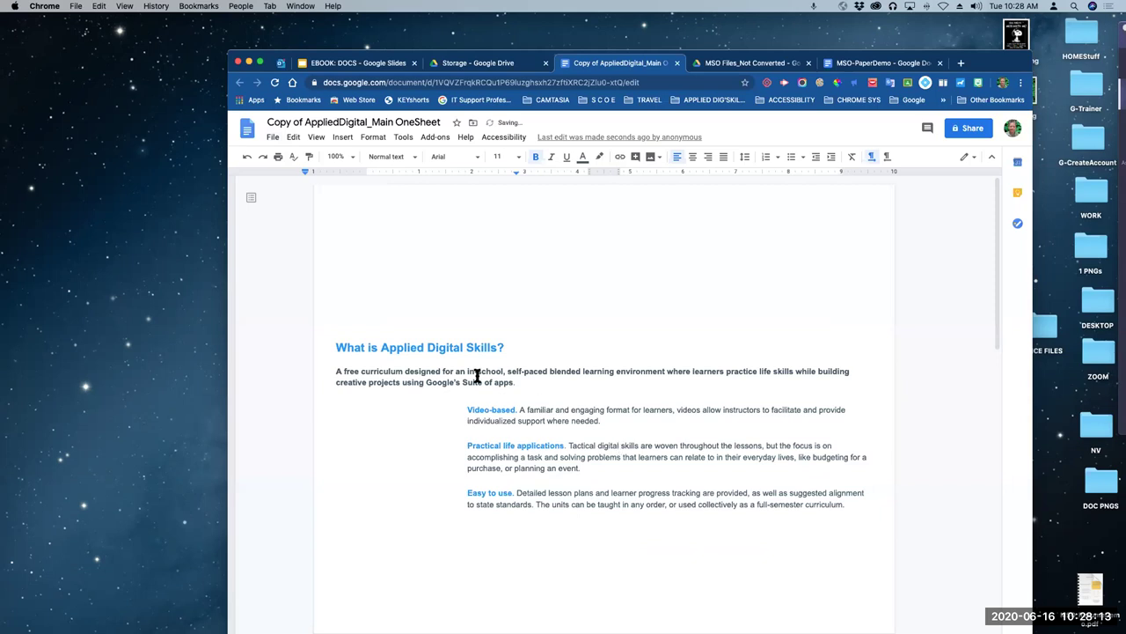
Step: Scroll through the landscape OneSheet document, then return to the Drive storage list
{"action": "scroll", "coordinate": [630, 370], "scroll_direction": "down", "scroll_amount": 5}
{"action": "scroll", "coordinate": [631, 371], "scroll_direction": "down", "scroll_amount": 8}
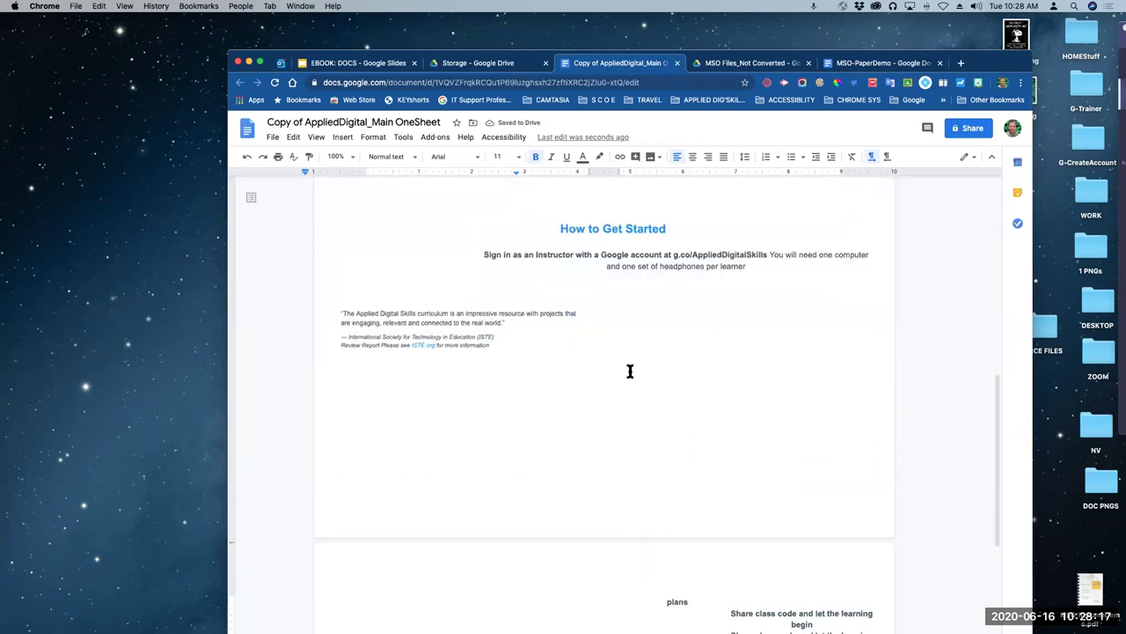
{"action": "scroll", "coordinate": [630, 370], "scroll_direction": "down", "scroll_amount": 2}
{"action": "scroll", "coordinate": [630, 371], "scroll_direction": "up", "scroll_amount": 15}
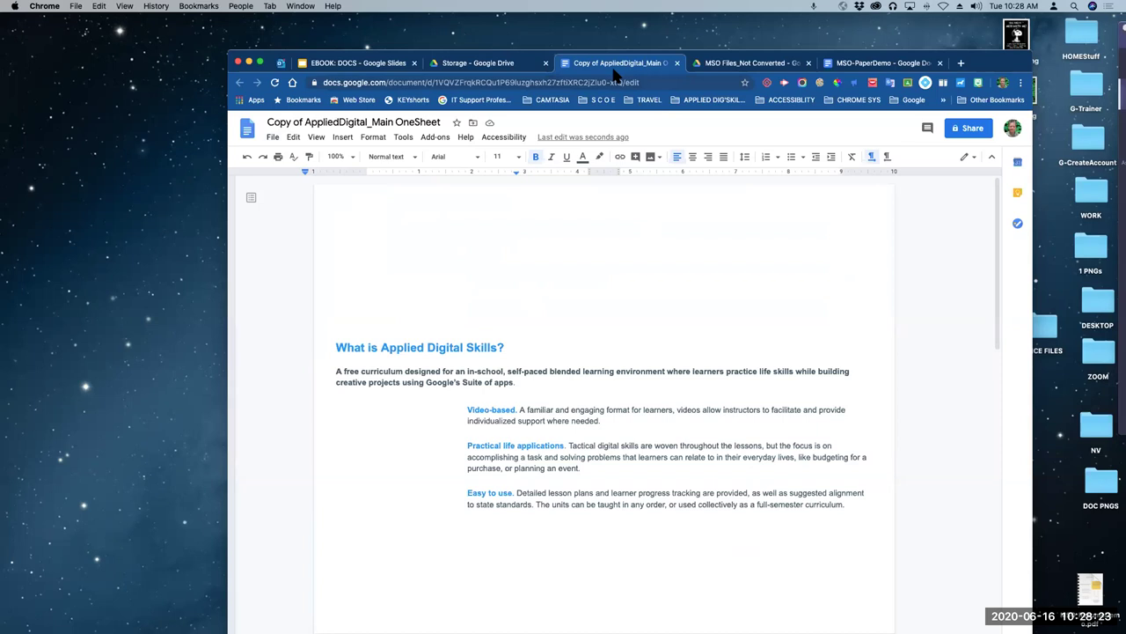
{"action": "left_click", "coordinate": [517, 63]}
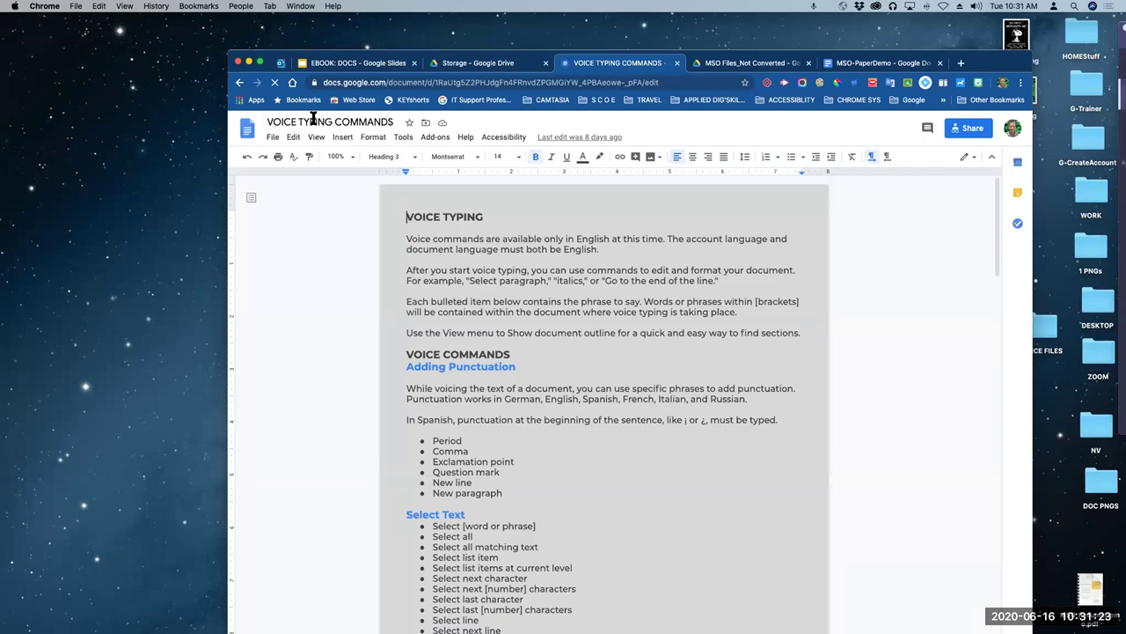
Step: Open See version history for VOICE TYPING COMMANDS from the File menu
{"action": "left_click", "coordinate": [272, 138]}
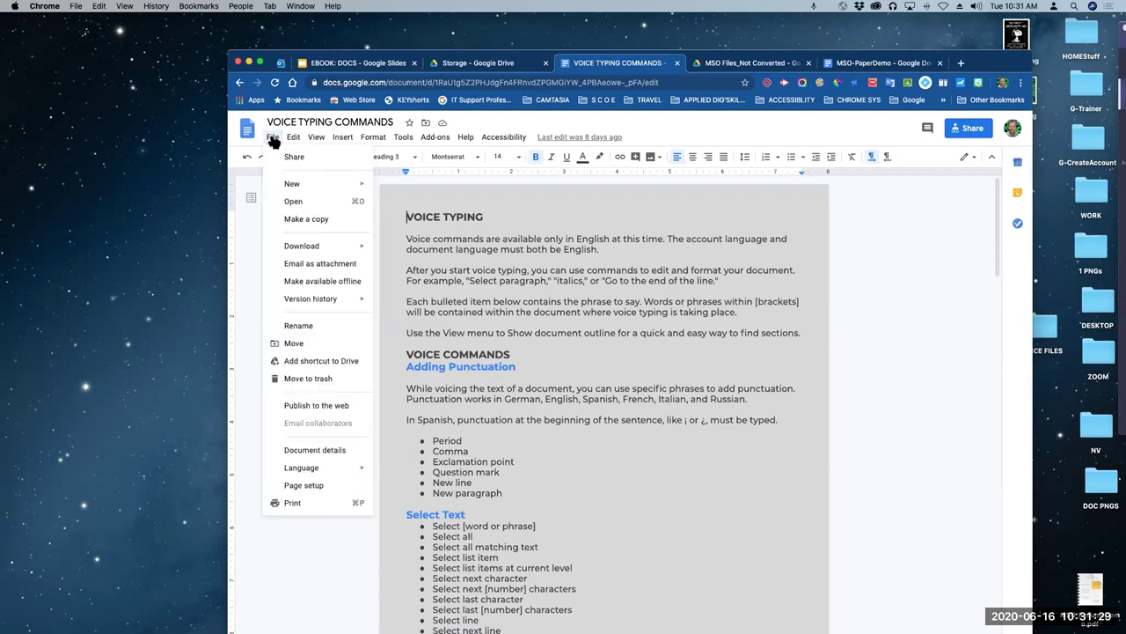
{"action": "mouse_move", "coordinate": [301, 300]}
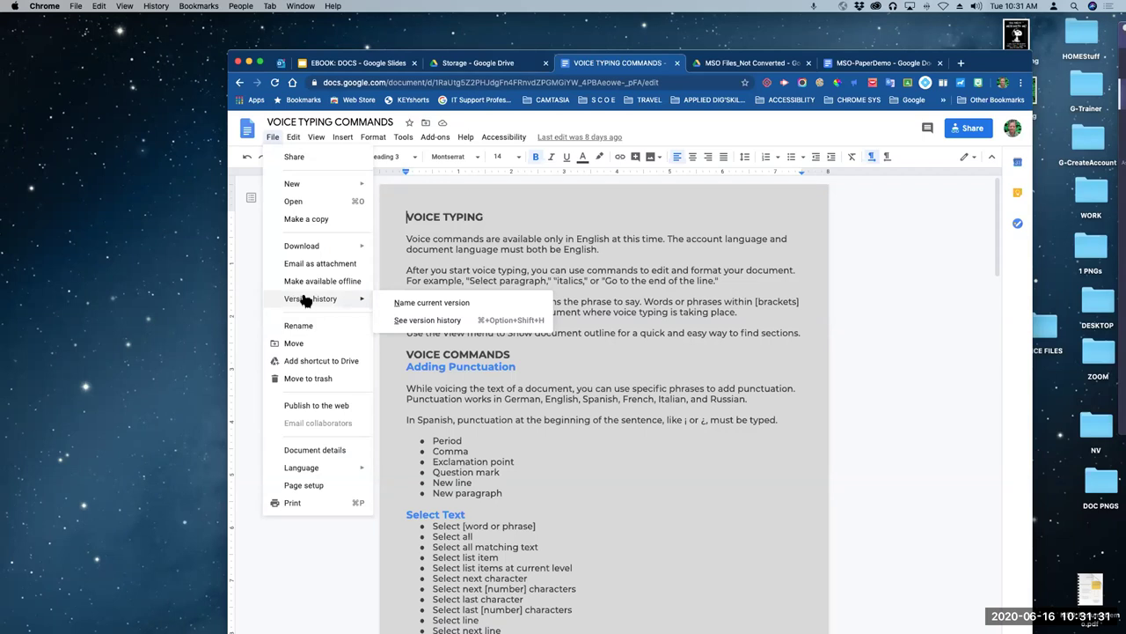
{"action": "left_click", "coordinate": [427, 321]}
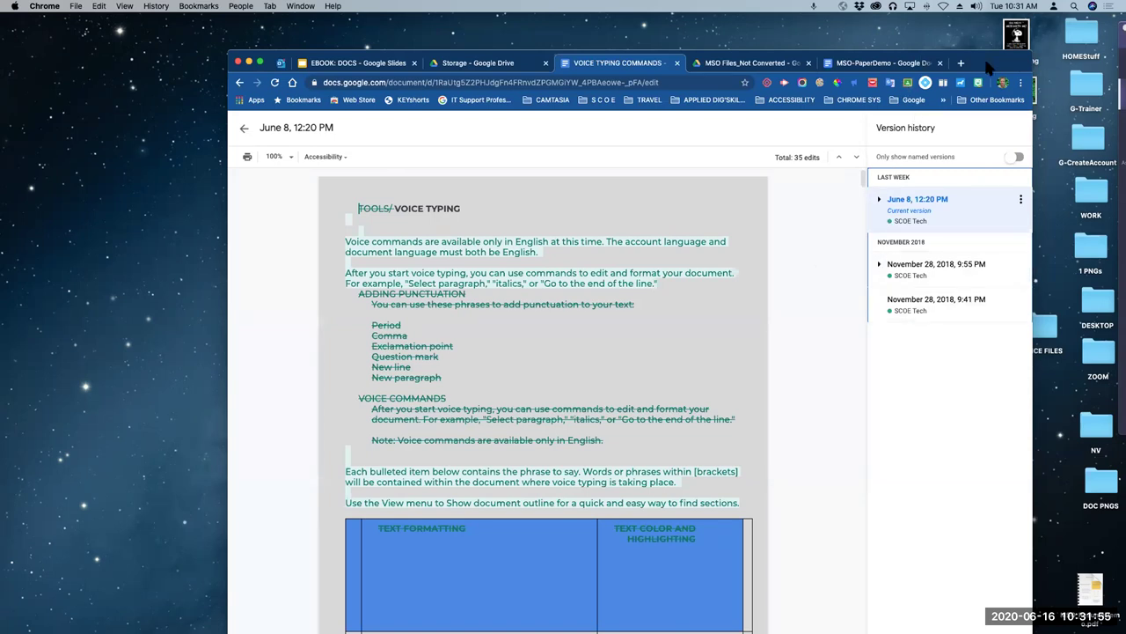
{"action": "left_click_drag", "start_coordinate": [990, 65], "coordinate": [987, 26]}
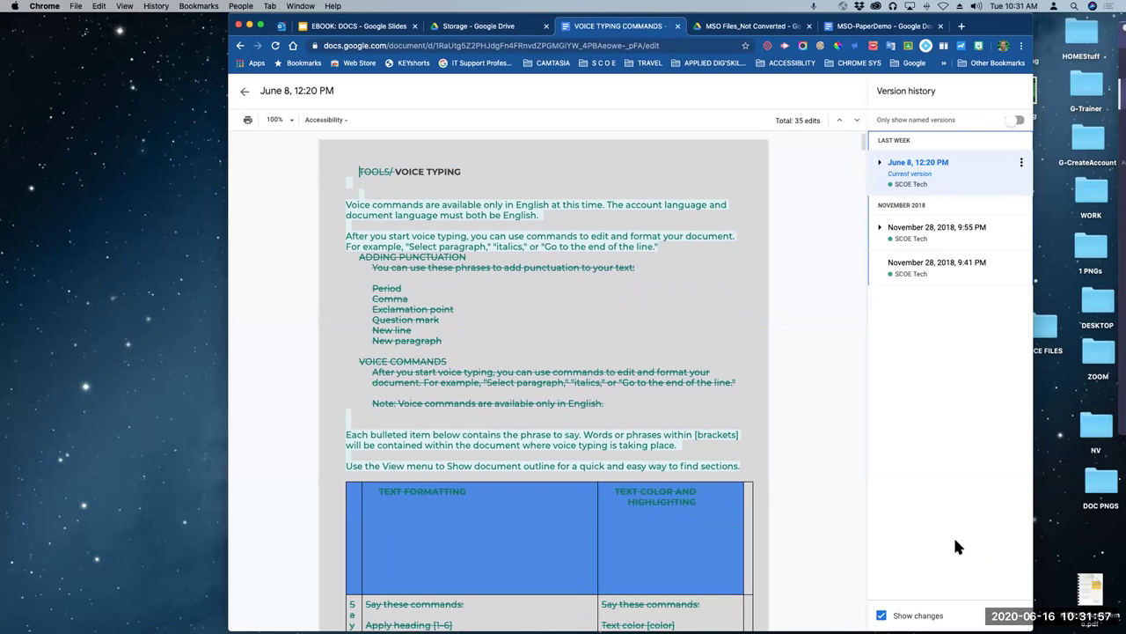
{"action": "left_click", "coordinate": [881, 615]}
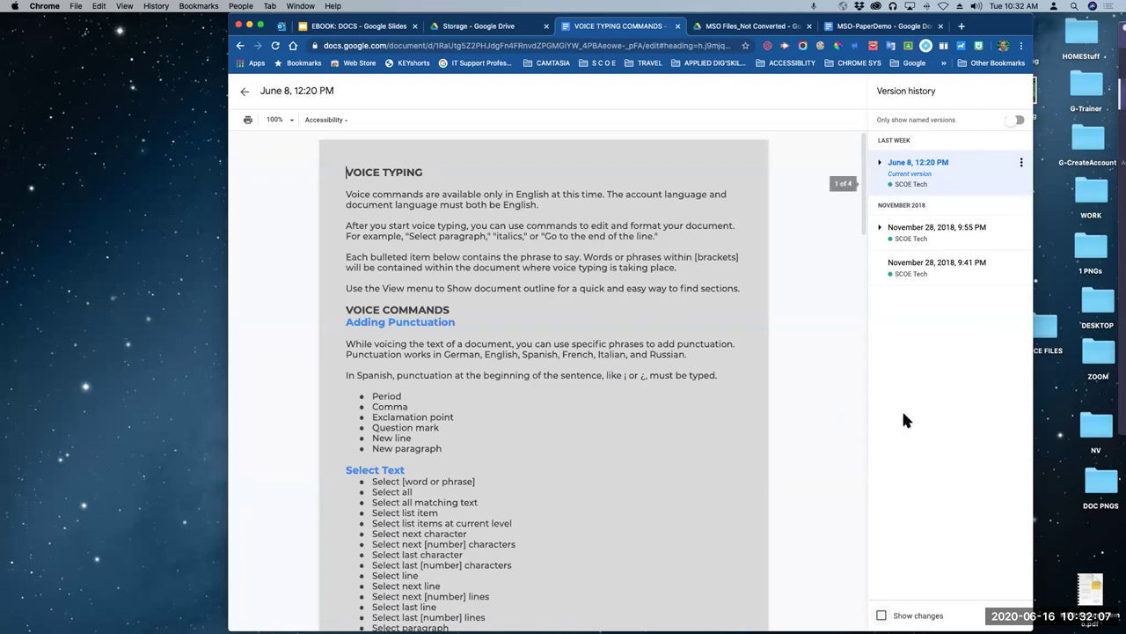
{"action": "left_click", "coordinate": [881, 615]}
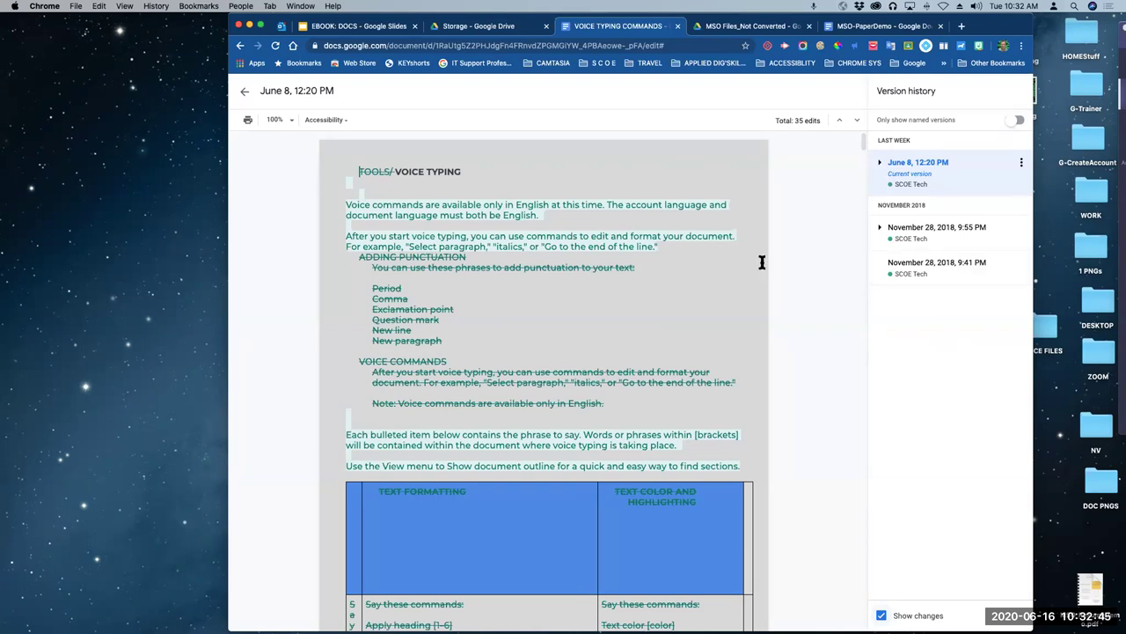
{"action": "scroll", "coordinate": [578, 327], "scroll_direction": "down", "scroll_amount": 2}
{"action": "scroll", "coordinate": [559, 286], "scroll_direction": "down", "scroll_amount": 3}
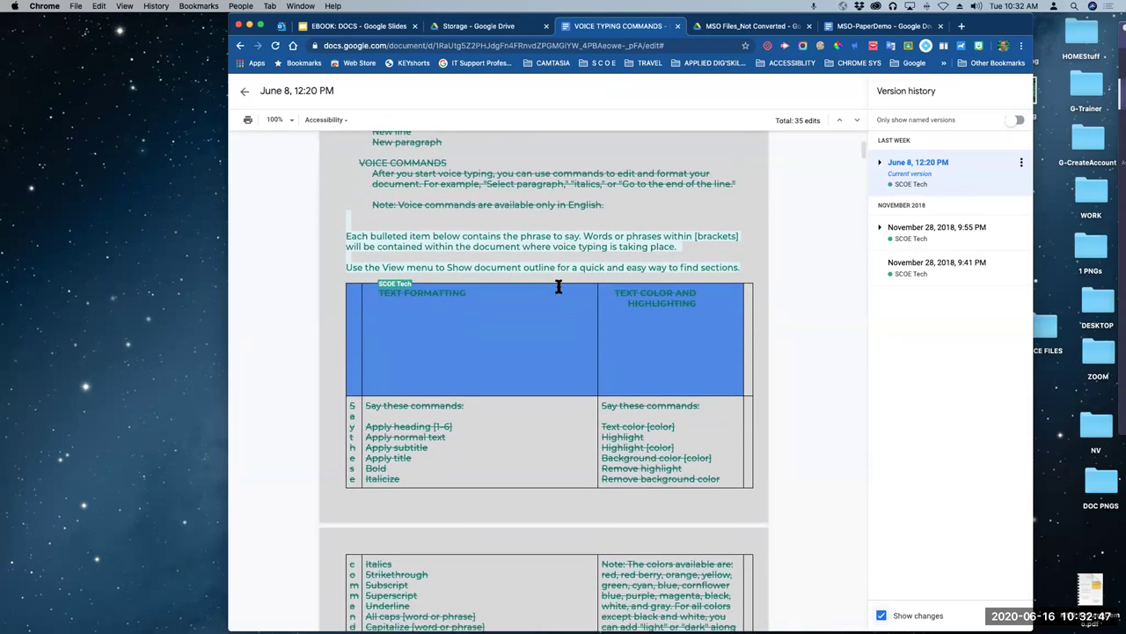
{"action": "scroll", "coordinate": [558, 284], "scroll_direction": "up", "scroll_amount": 5}
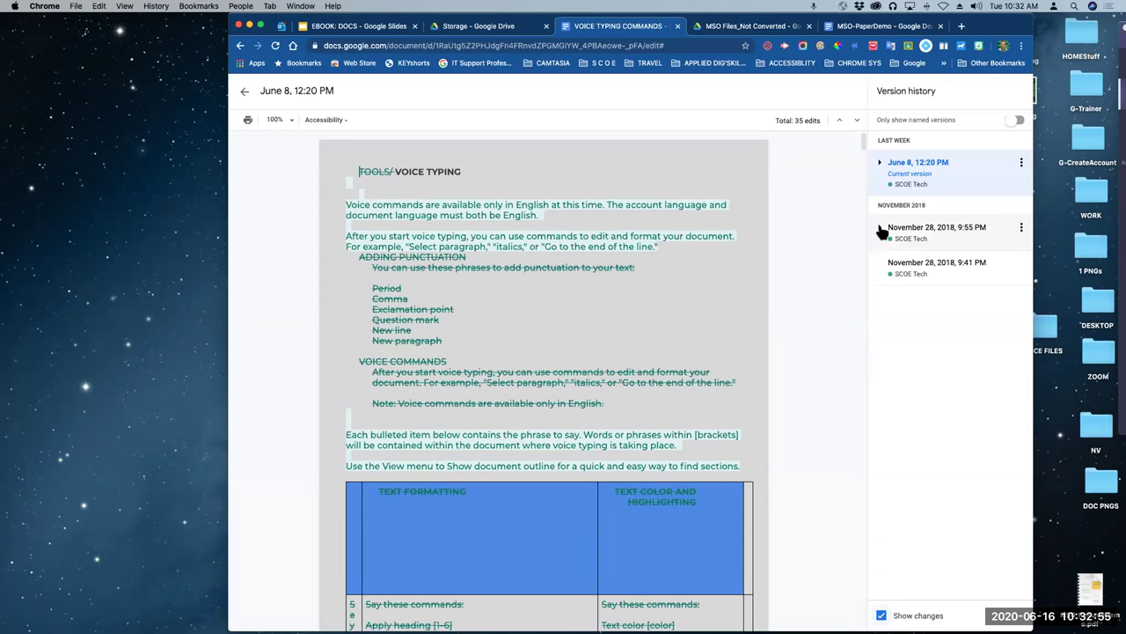
Step: Expand the November 28, 9:55 PM group and preview the 9:52 and 9:45 PM versions
{"action": "left_click", "coordinate": [880, 229]}
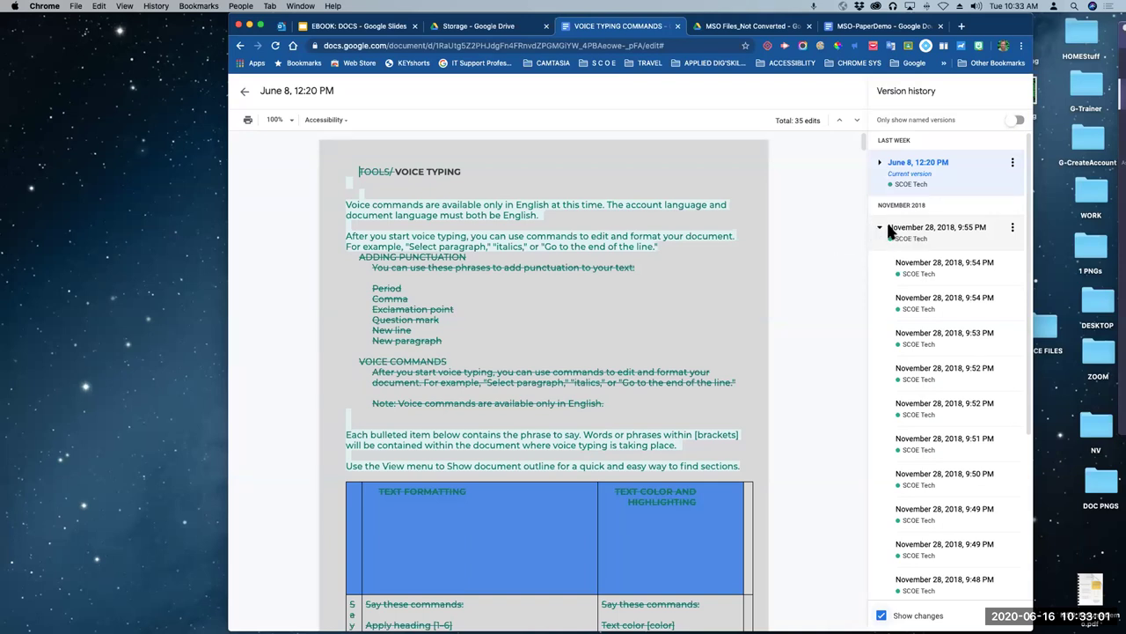
{"action": "scroll", "coordinate": [920, 321], "scroll_direction": "down", "scroll_amount": 1}
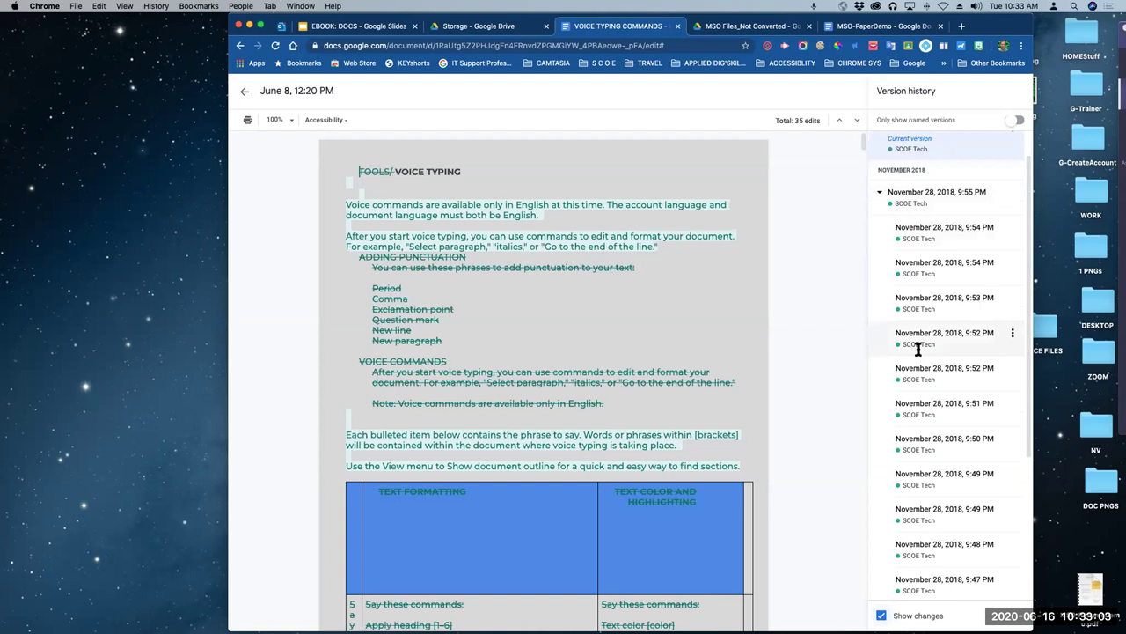
{"action": "left_click", "coordinate": [970, 332]}
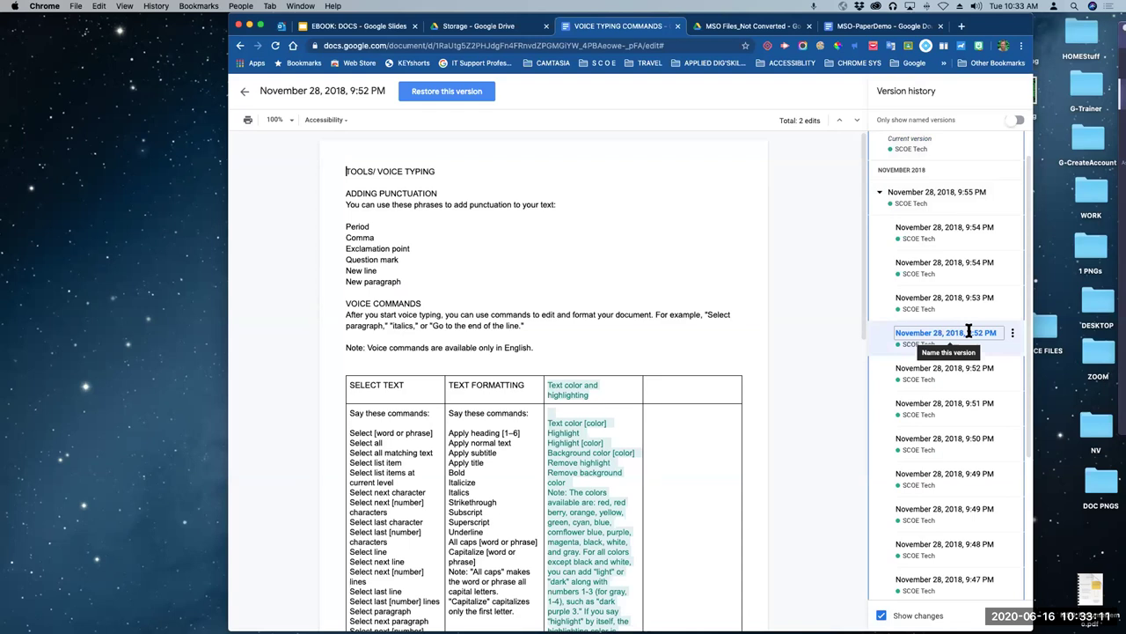
{"action": "scroll", "coordinate": [959, 334], "scroll_direction": "down", "scroll_amount": 5}
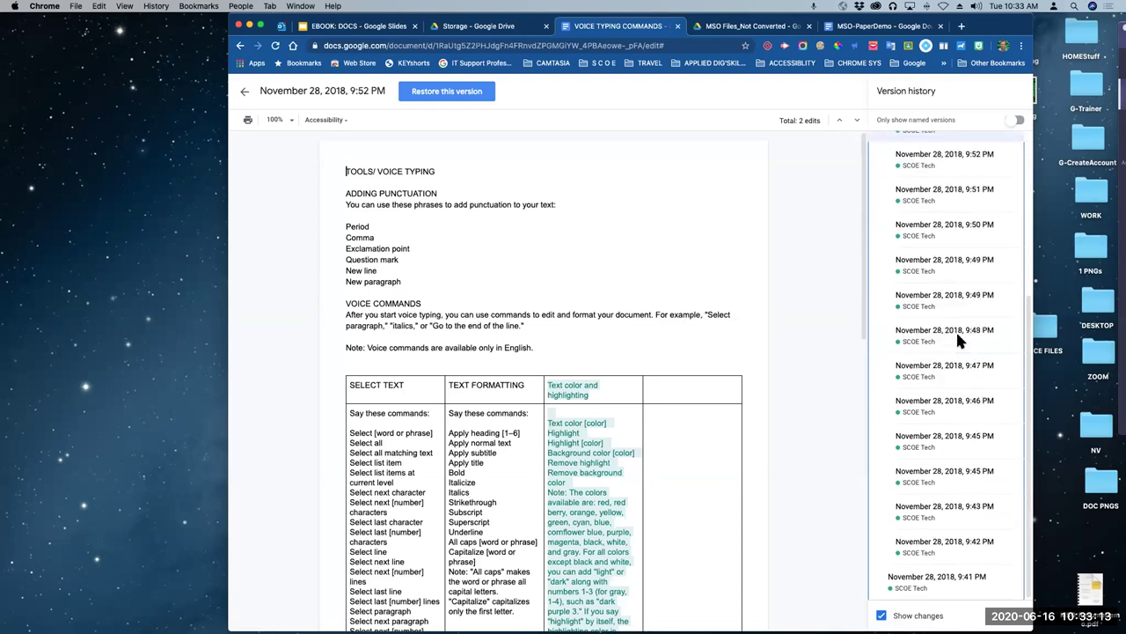
{"action": "left_click", "coordinate": [947, 471]}
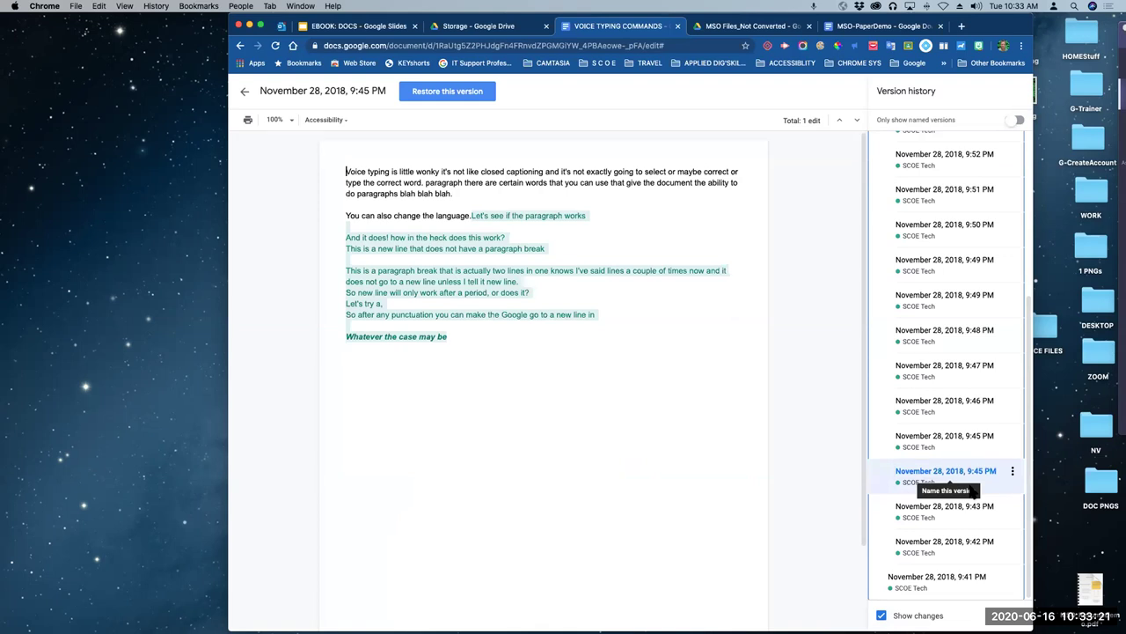
Step: Look at the 9:41 PM original, then preview the 9:42 PM version without renaming either
{"action": "double_click", "coordinate": [921, 579]}
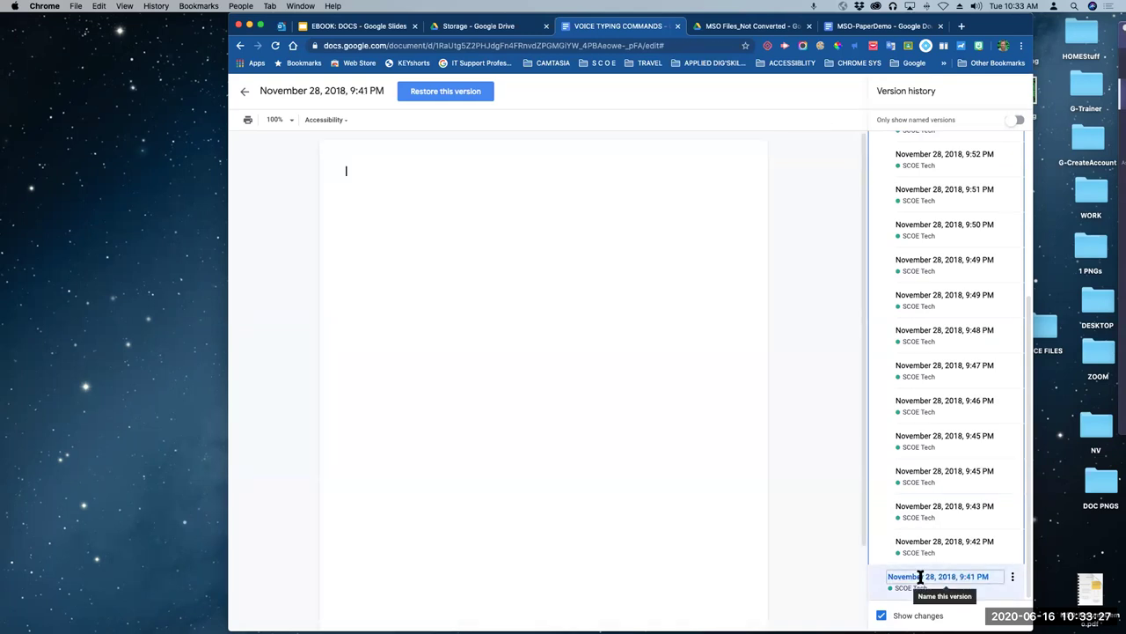
{"action": "key", "text": "Escape"}
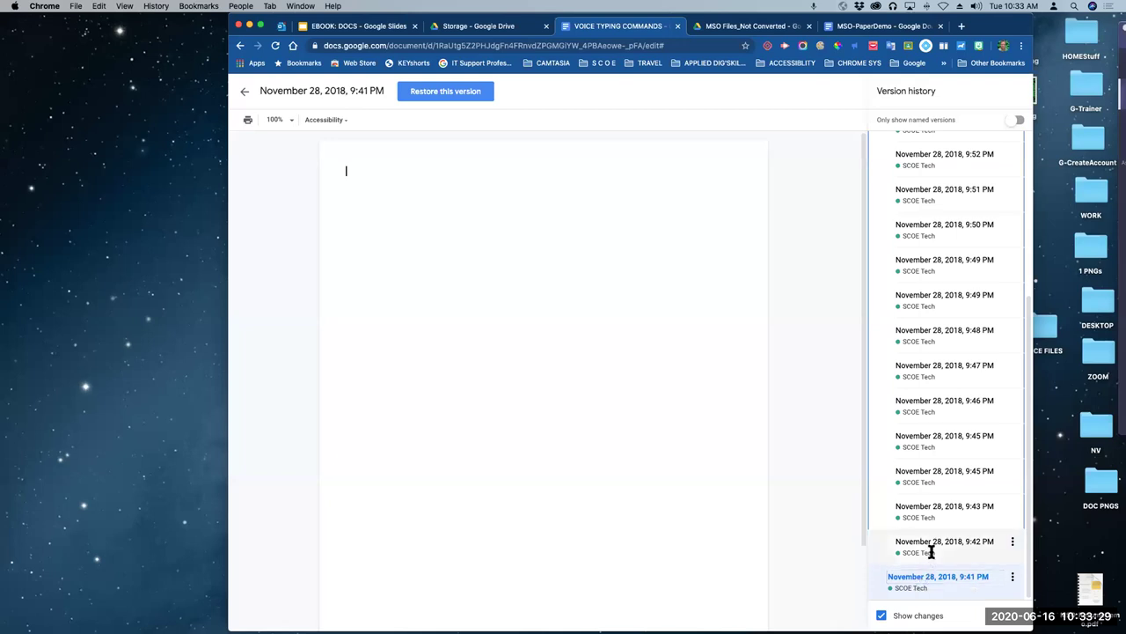
{"action": "left_click", "coordinate": [926, 546]}
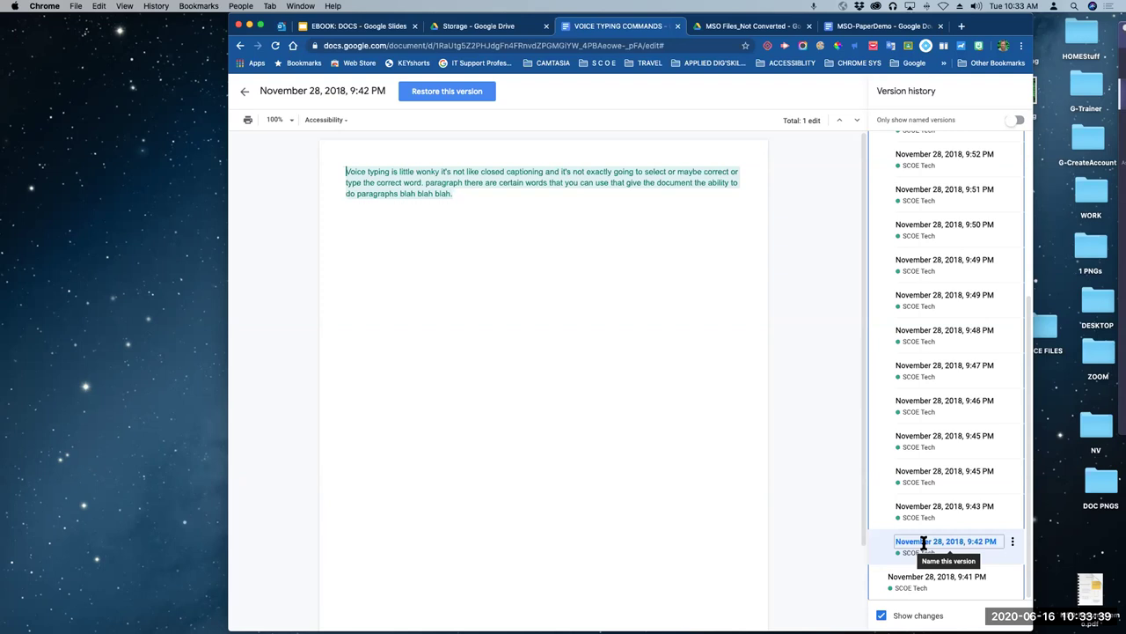
{"action": "key", "text": "Return"}
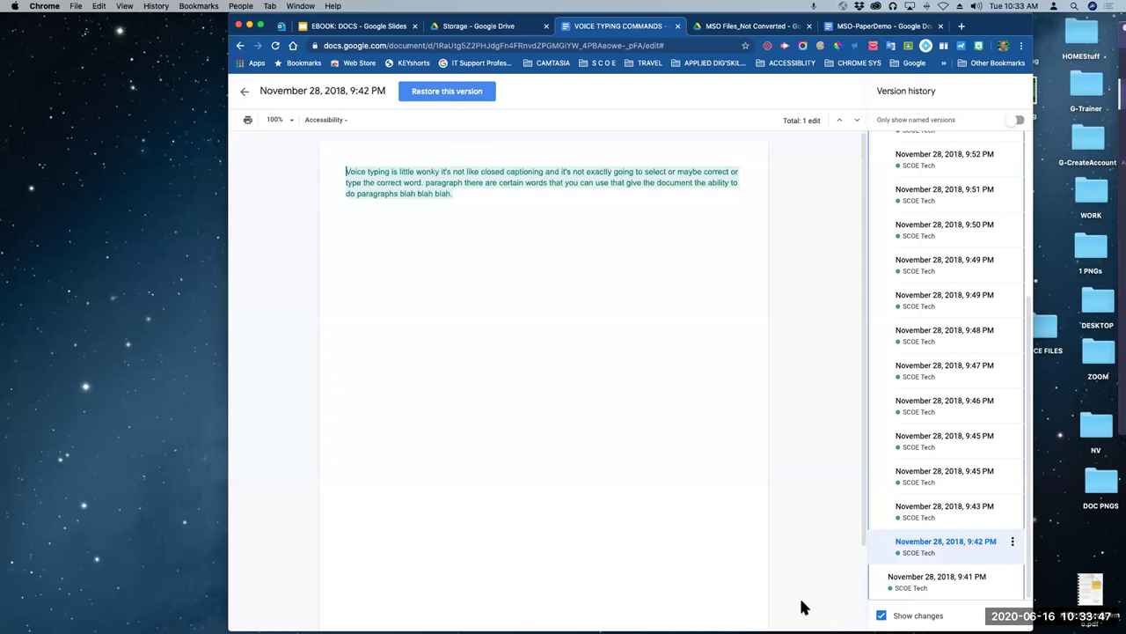
{"action": "left_click", "coordinate": [973, 545]}
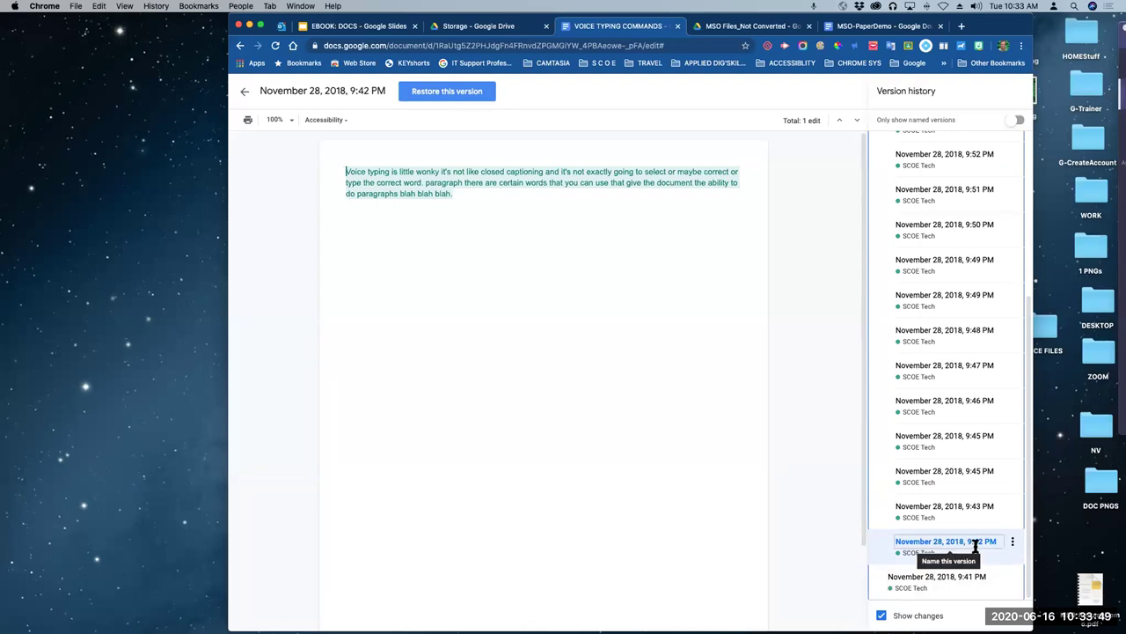
{"action": "scroll", "coordinate": [957, 391], "scroll_direction": "up", "scroll_amount": 5}
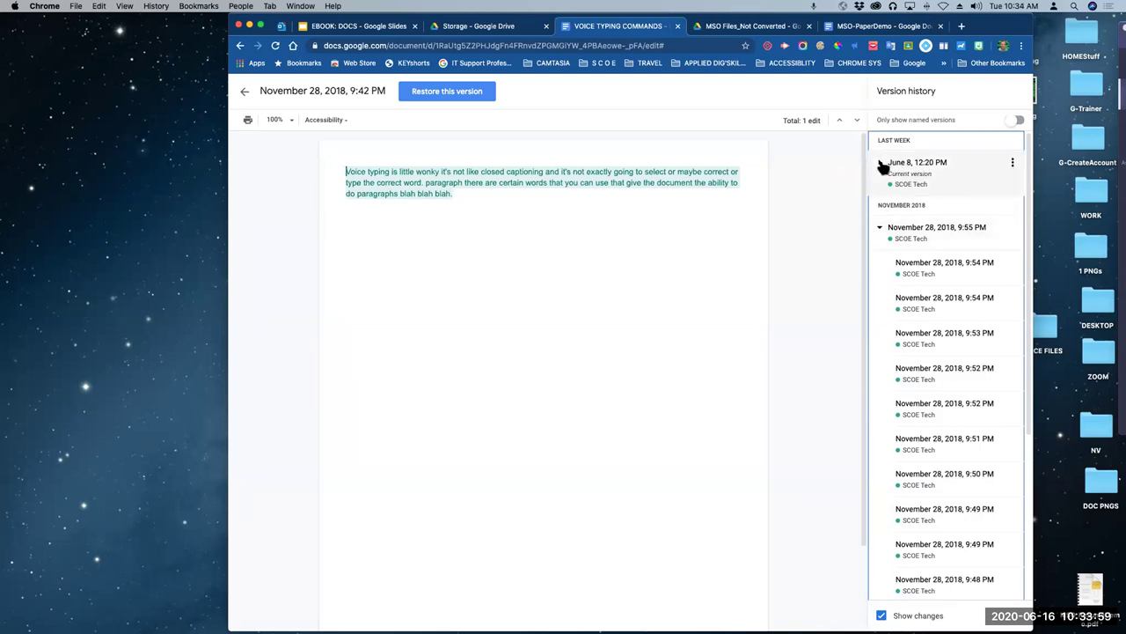
Step: Preview the June 8, 12:19 PM version, leaving its name unchanged
{"action": "left_click", "coordinate": [919, 255]}
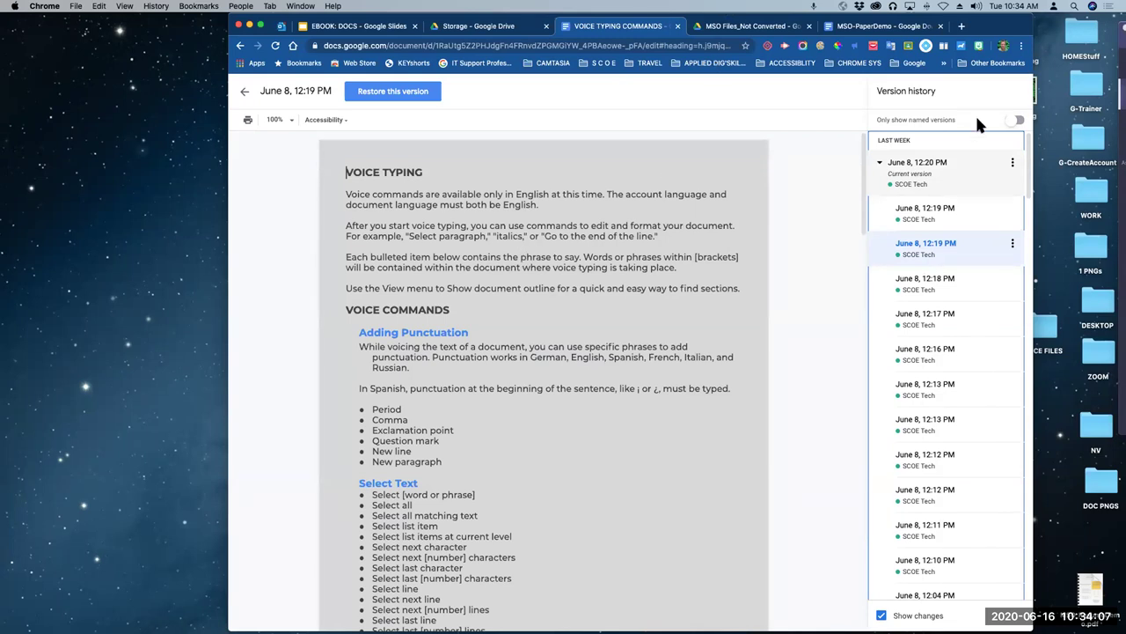
{"action": "left_click", "coordinate": [922, 243]}
{"action": "left_click", "coordinate": [926, 257]}
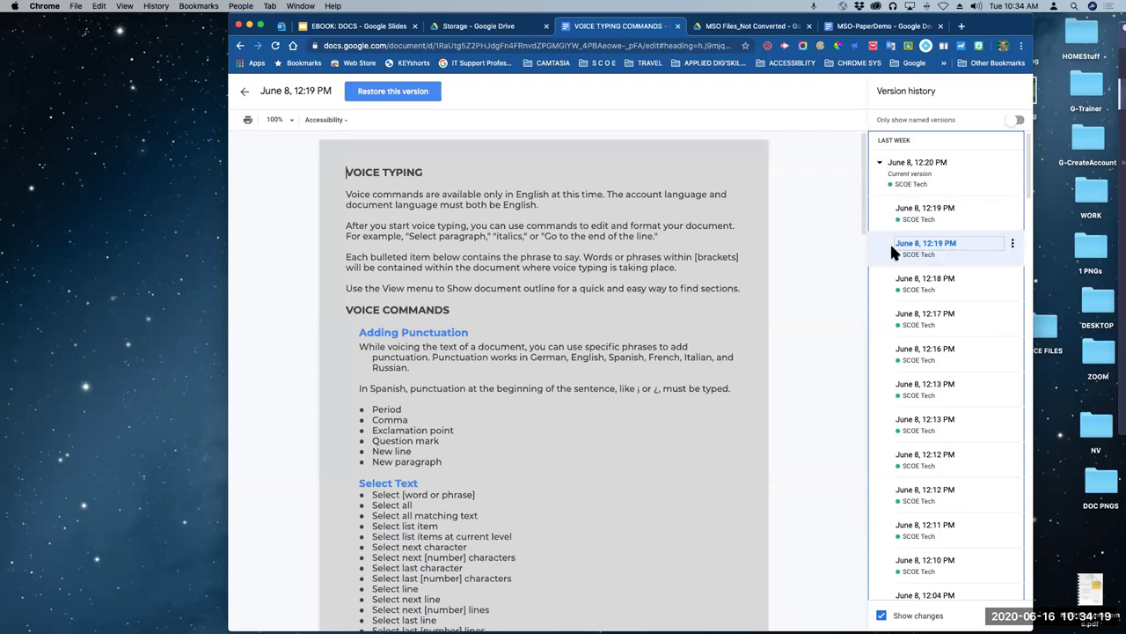
Step: Name the 12:19 PM version COPIED and choose Make a copy for it
{"action": "left_click", "coordinate": [1012, 246]}
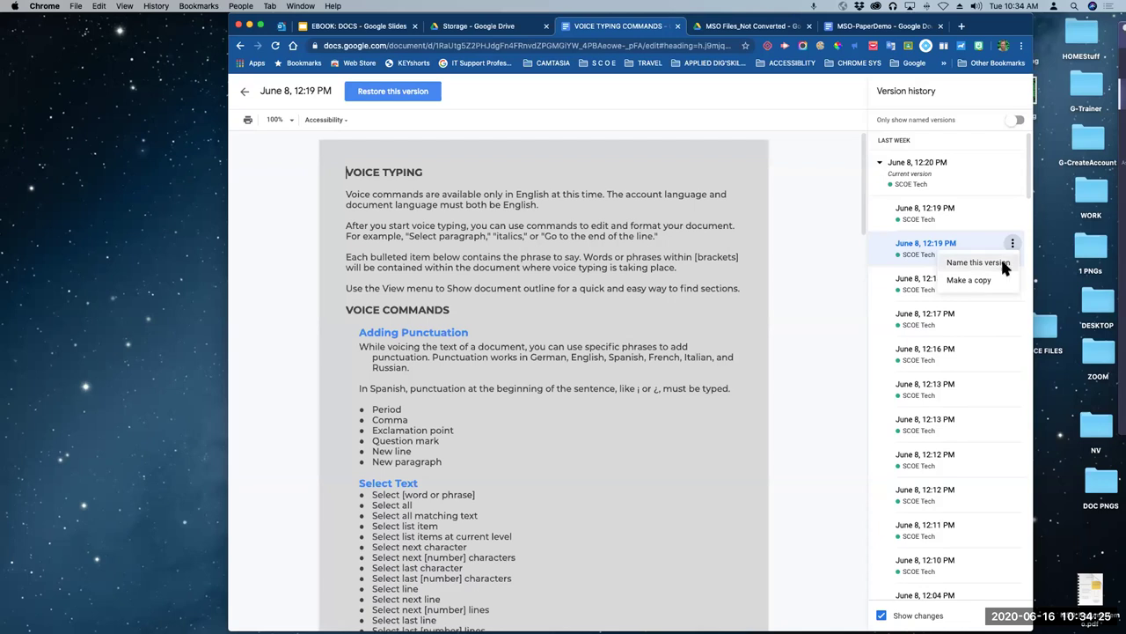
{"action": "left_click", "coordinate": [1002, 262]}
{"action": "type", "text": "KEEPER"}
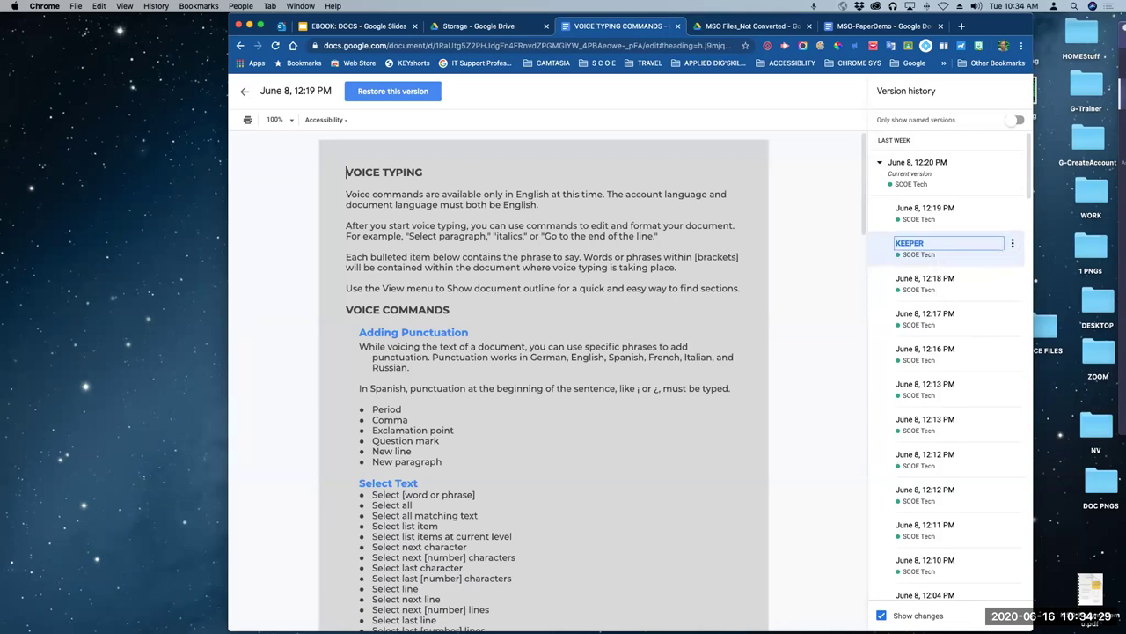
{"action": "key", "text": "BackSpace"}
{"action": "key", "text": "BackSpace"}
{"action": "key", "text": "BackSpace"}
{"action": "key", "text": "BackSpace"}
{"action": "key", "text": "BackSpace"}
{"action": "key", "text": "BackSpace"}
{"action": "type", "text": "COPIED"}
{"action": "key", "text": "Return"}
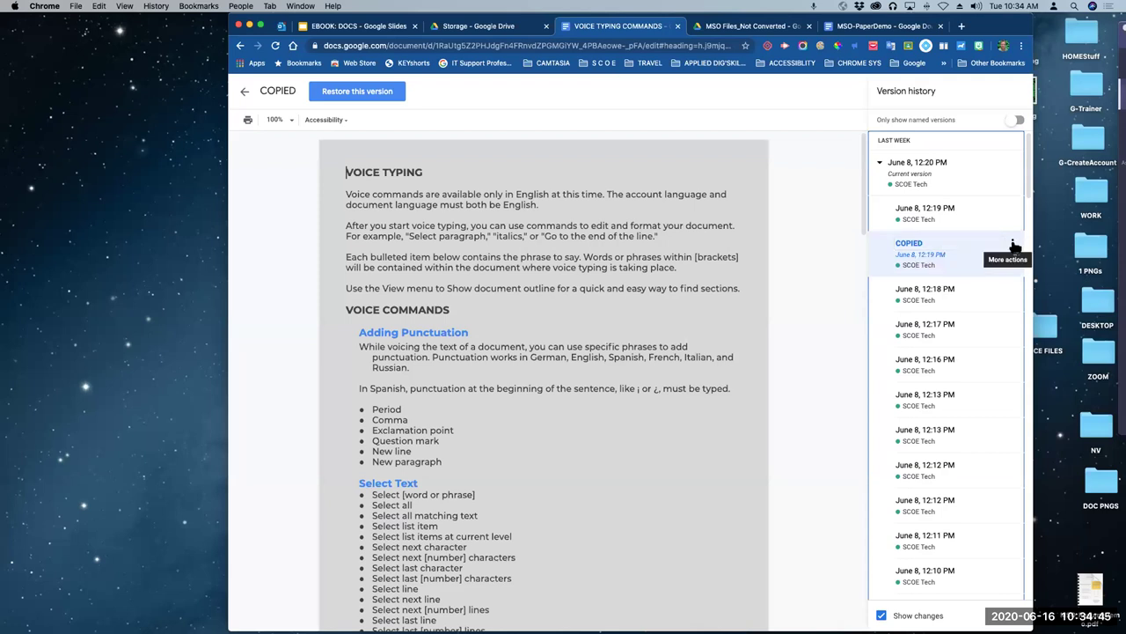
{"action": "left_click", "coordinate": [1014, 245]}
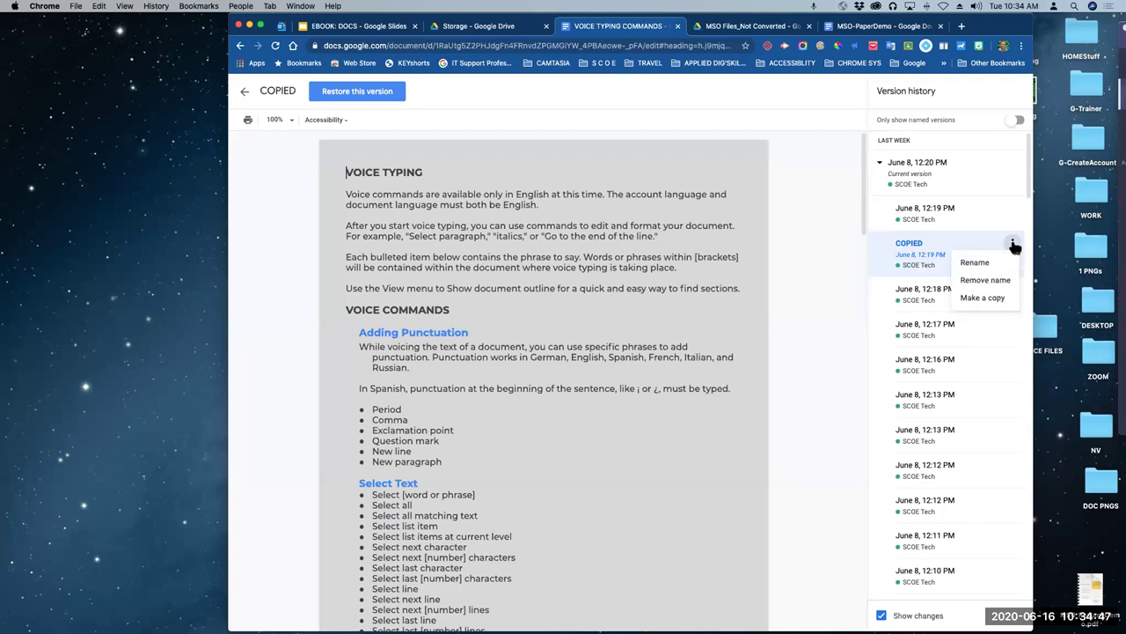
{"action": "left_click", "coordinate": [986, 299]}
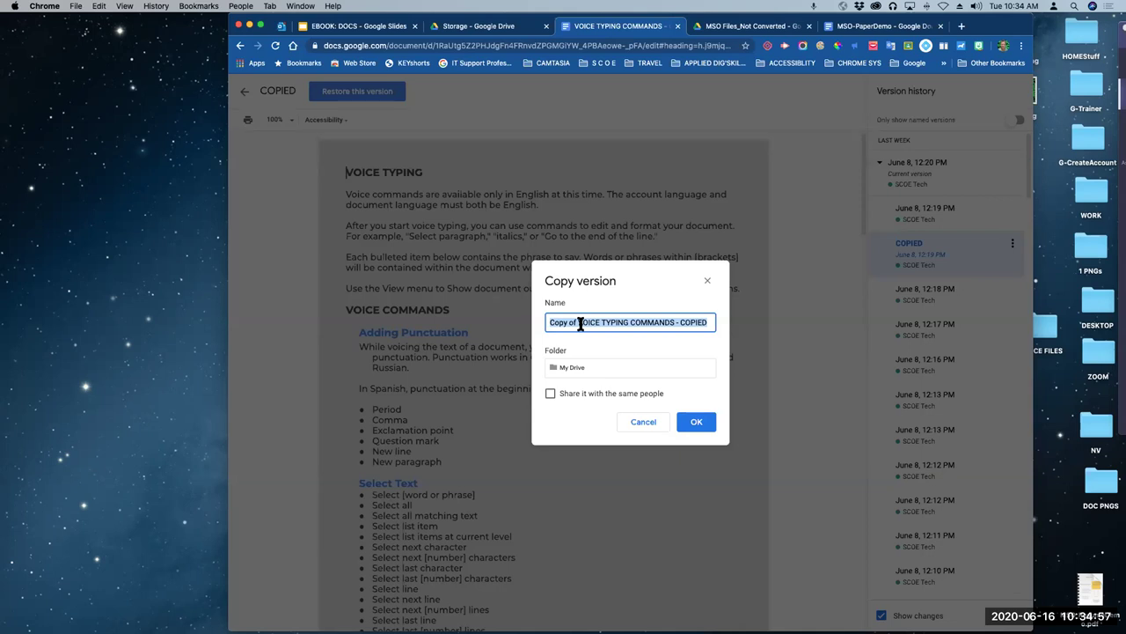
Step: Cancel the Copy version dialog so no copy of COPIED is made
{"action": "left_click", "coordinate": [643, 422]}
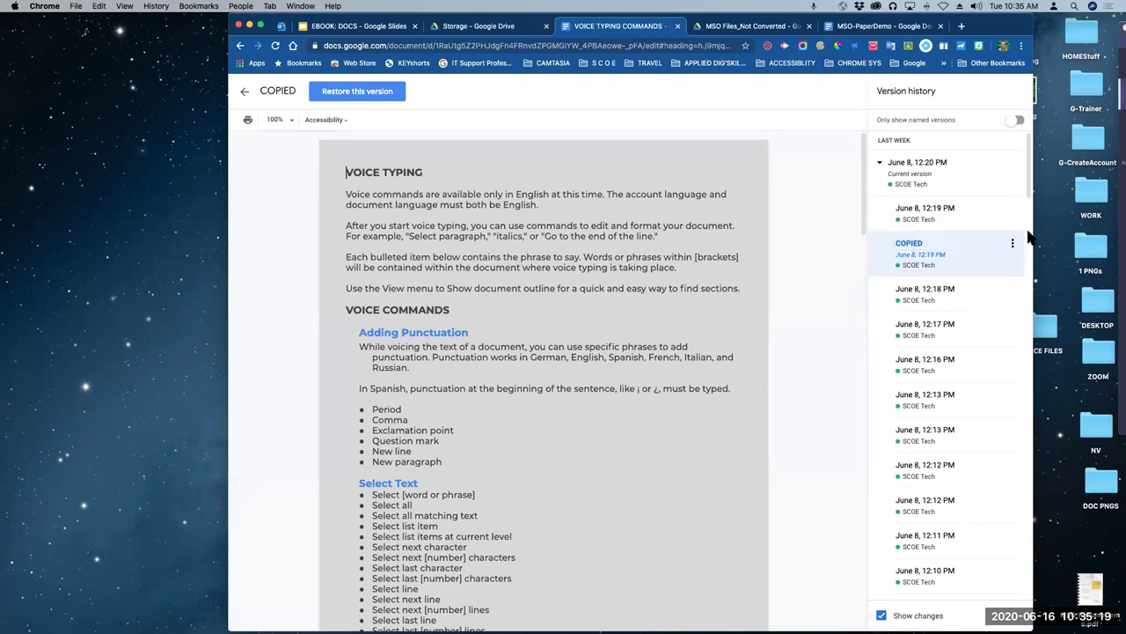
Step: Exit version history to the editor, then shrink and lower the browser window slightly
{"action": "left_click", "coordinate": [245, 96]}
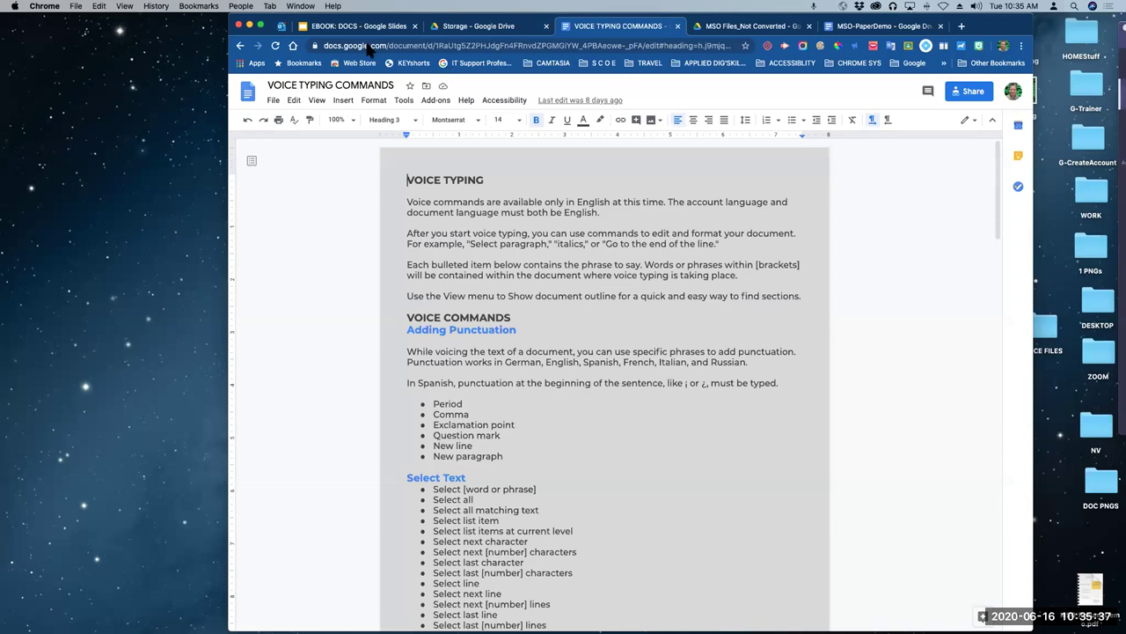
{"action": "left_click", "coordinate": [273, 101]}
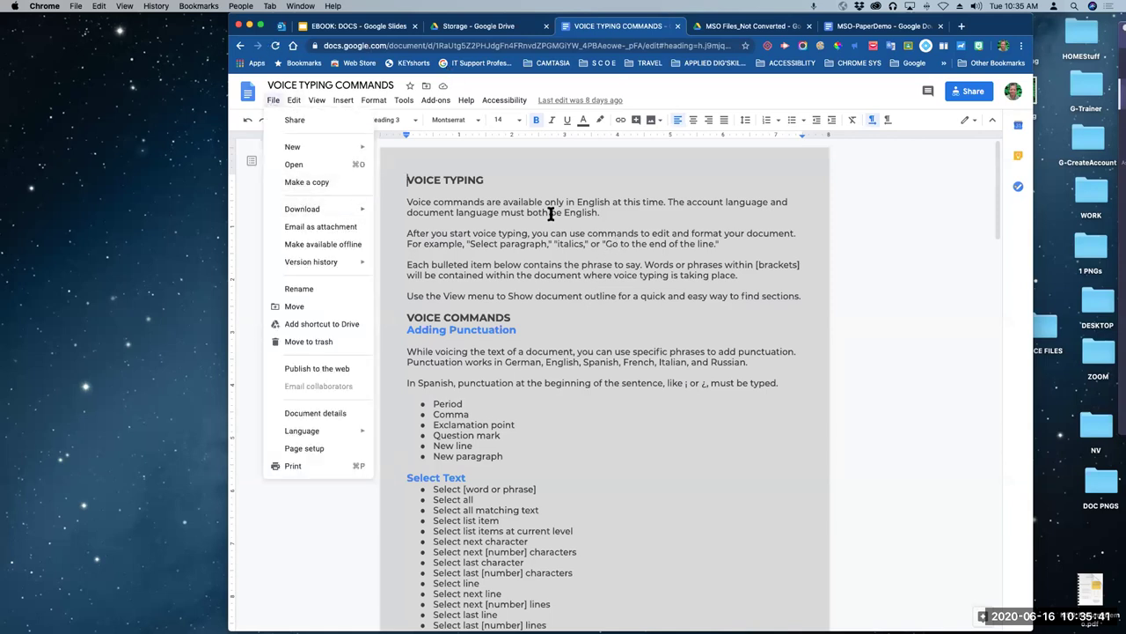
{"action": "left_click", "coordinate": [546, 253]}
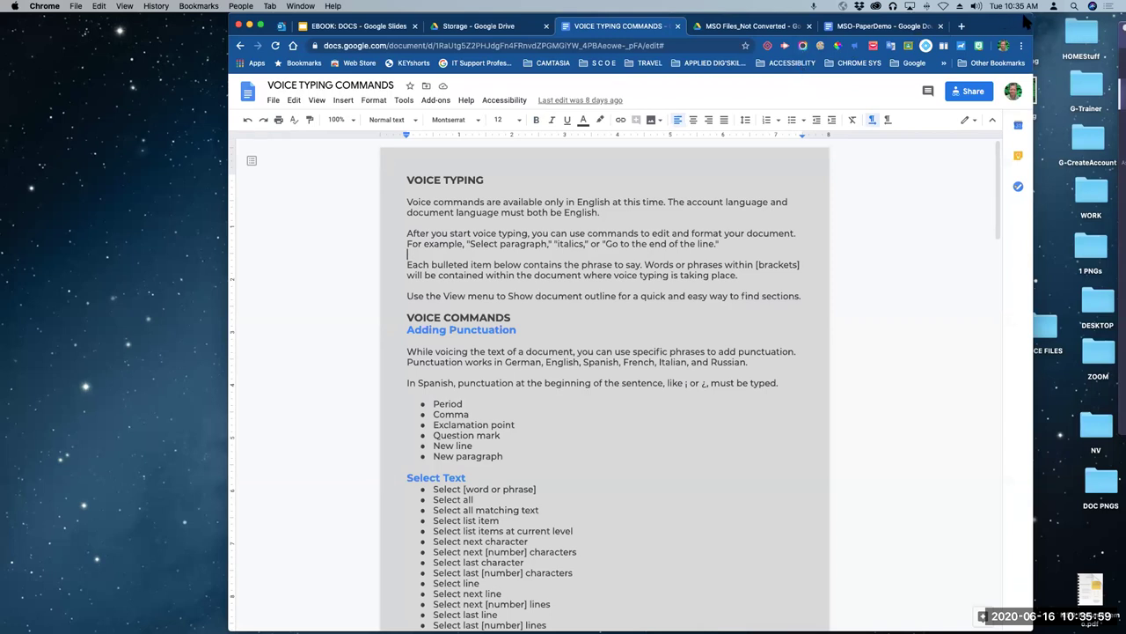
{"action": "left_click_drag", "start_coordinate": [1027, 18], "coordinate": [1075, 22]}
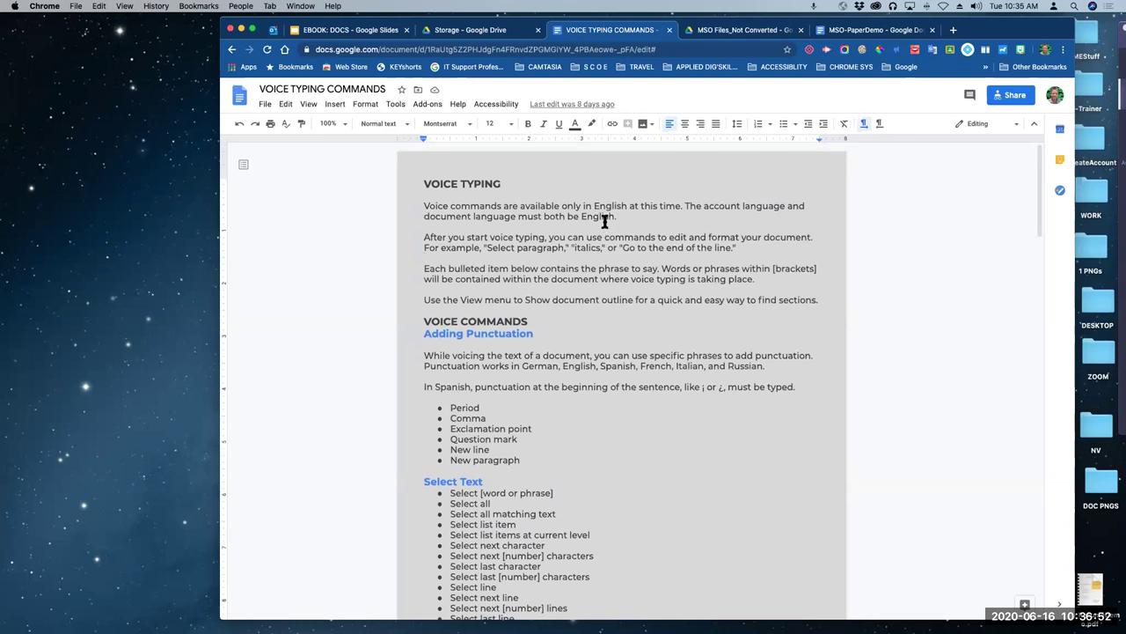
{"action": "left_click_drag", "start_coordinate": [982, 35], "coordinate": [985, 51]}
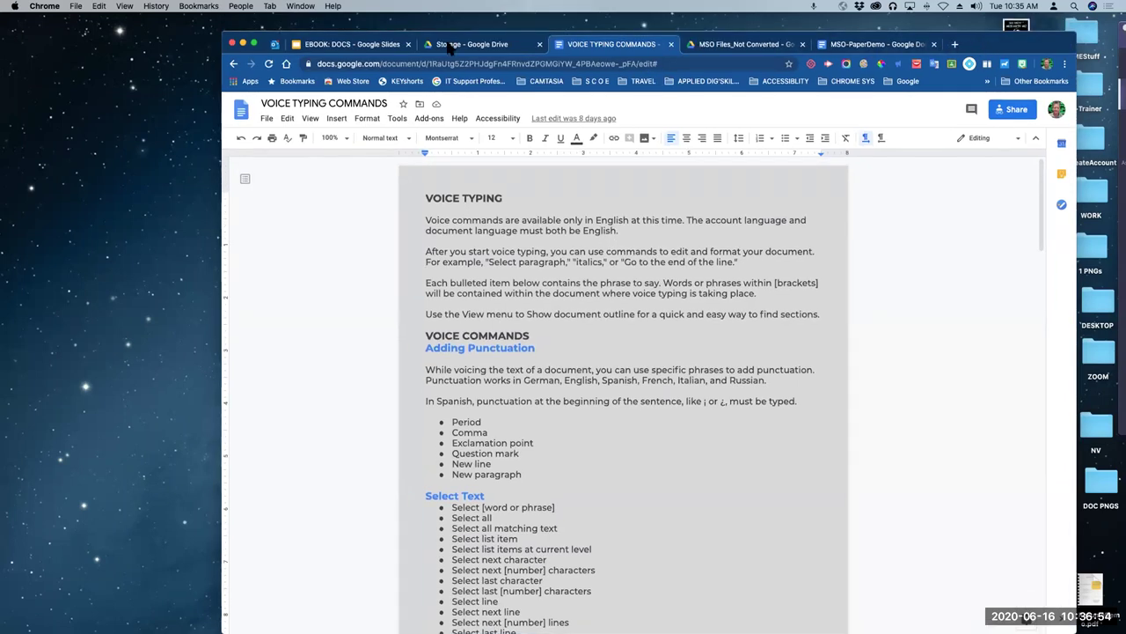
Step: Select the PDF Versions text box in EBOOK: DOCS, then go to the MSO-PaperDemo document
{"action": "left_click", "coordinate": [348, 51]}
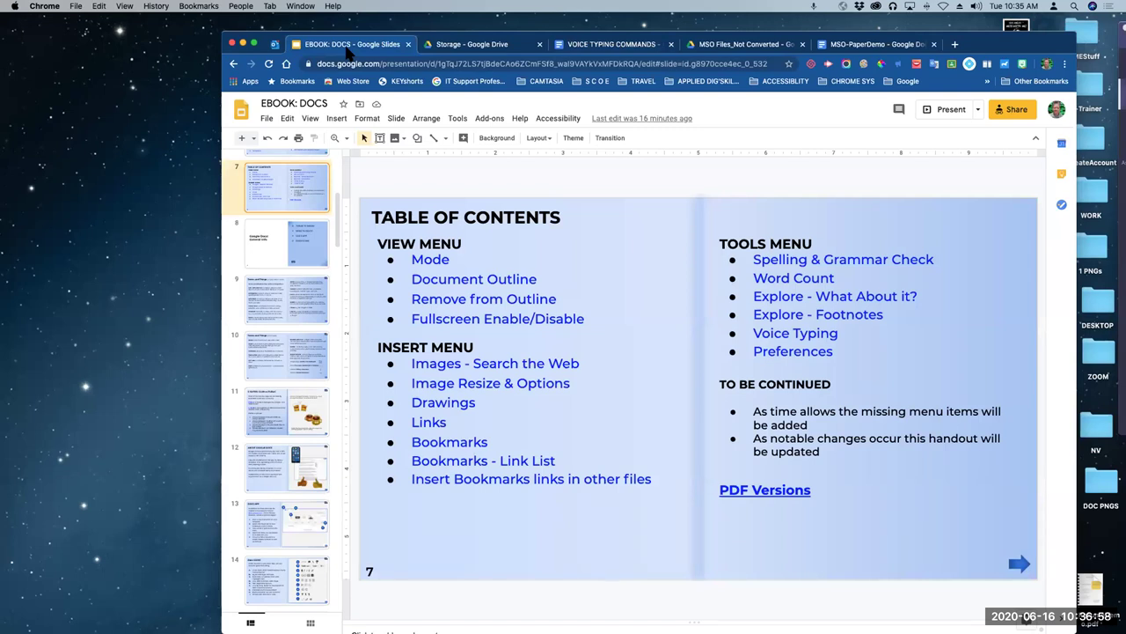
{"action": "scroll", "coordinate": [278, 410], "scroll_direction": "down", "scroll_amount": 1}
{"action": "scroll", "coordinate": [278, 407], "scroll_direction": "down", "scroll_amount": 2}
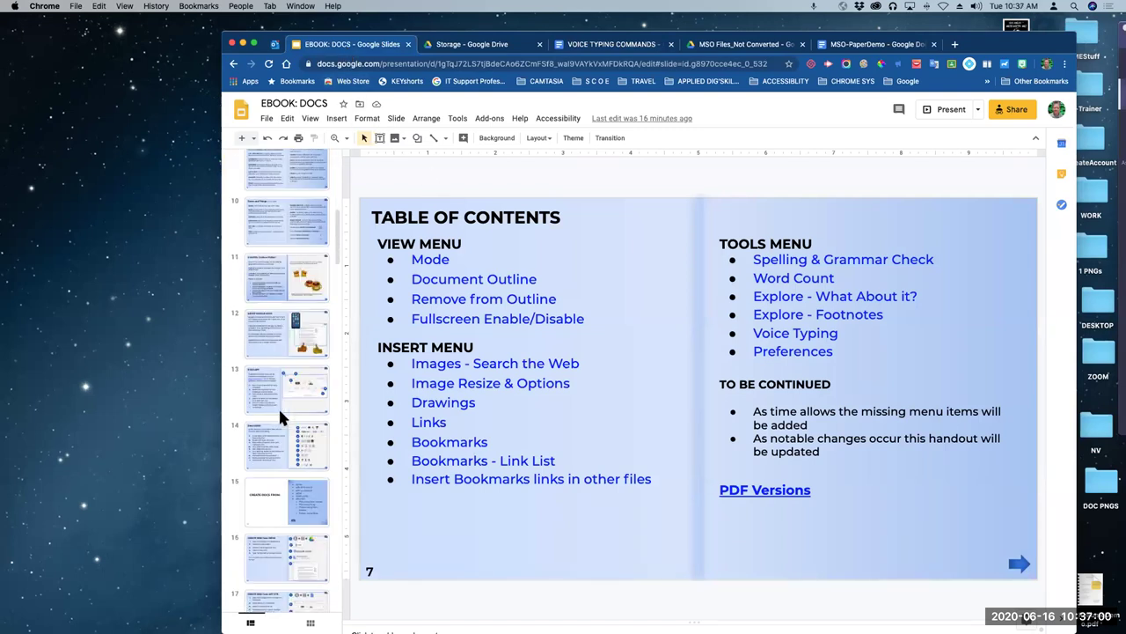
{"action": "left_click", "coordinate": [793, 491]}
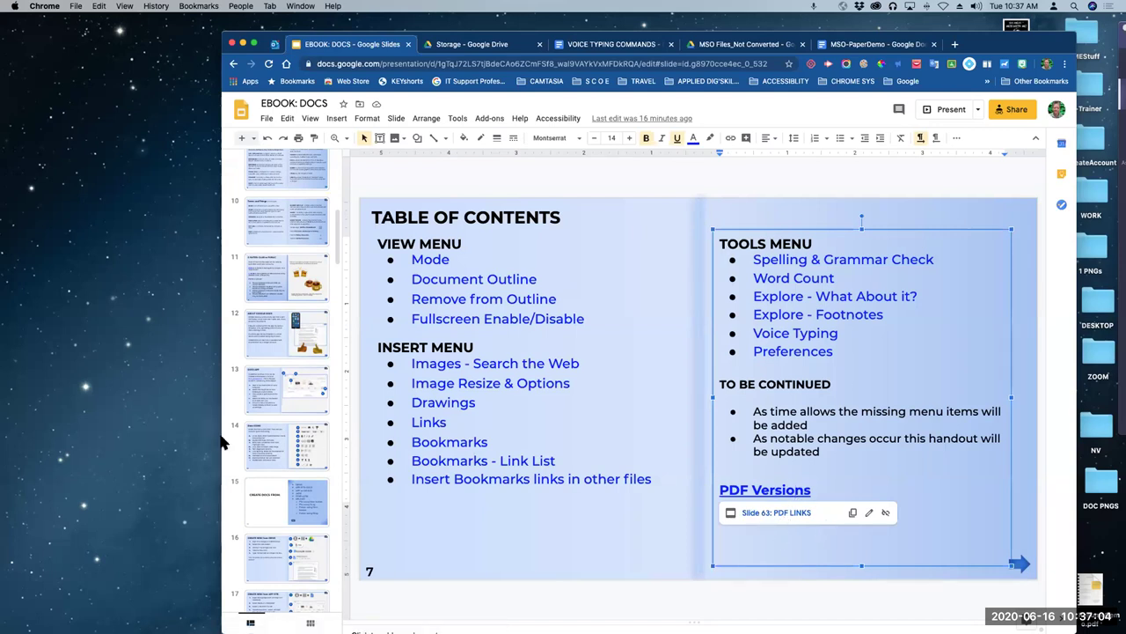
{"action": "scroll", "coordinate": [274, 399], "scroll_direction": "down", "scroll_amount": 1}
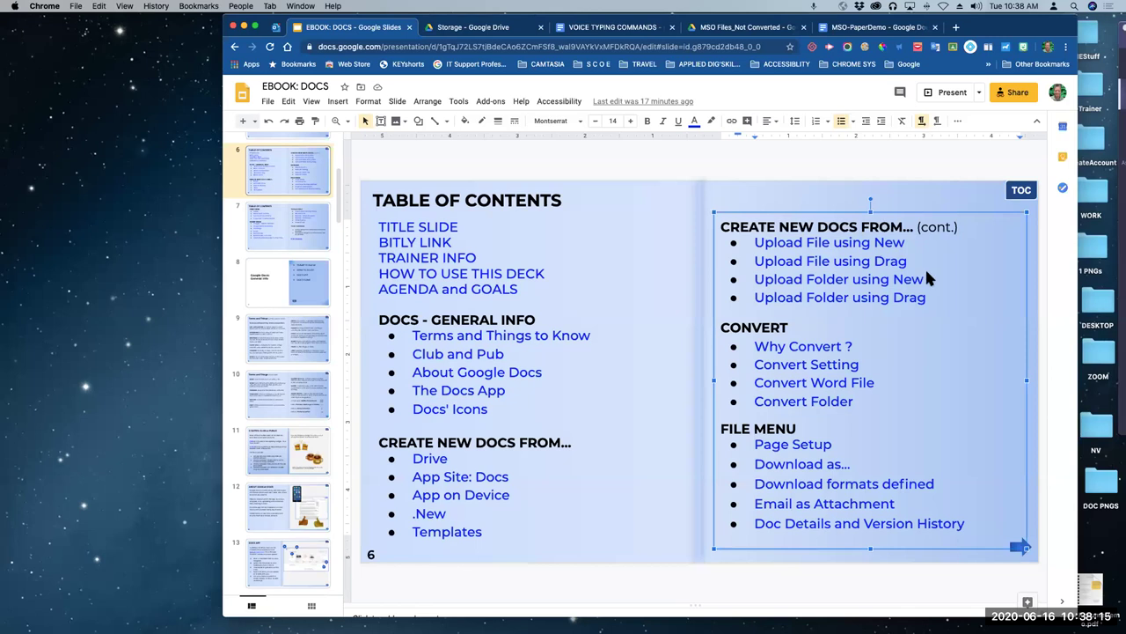
{"action": "left_click_drag", "start_coordinate": [1009, 31], "coordinate": [1009, 41]}
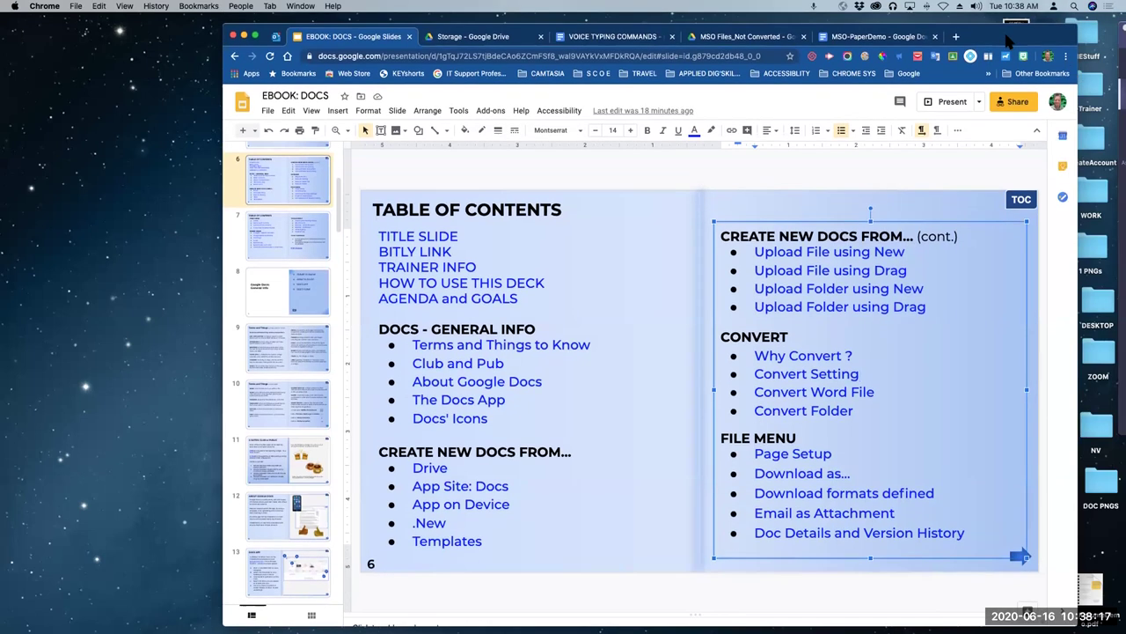
{"action": "left_click", "coordinate": [887, 37]}
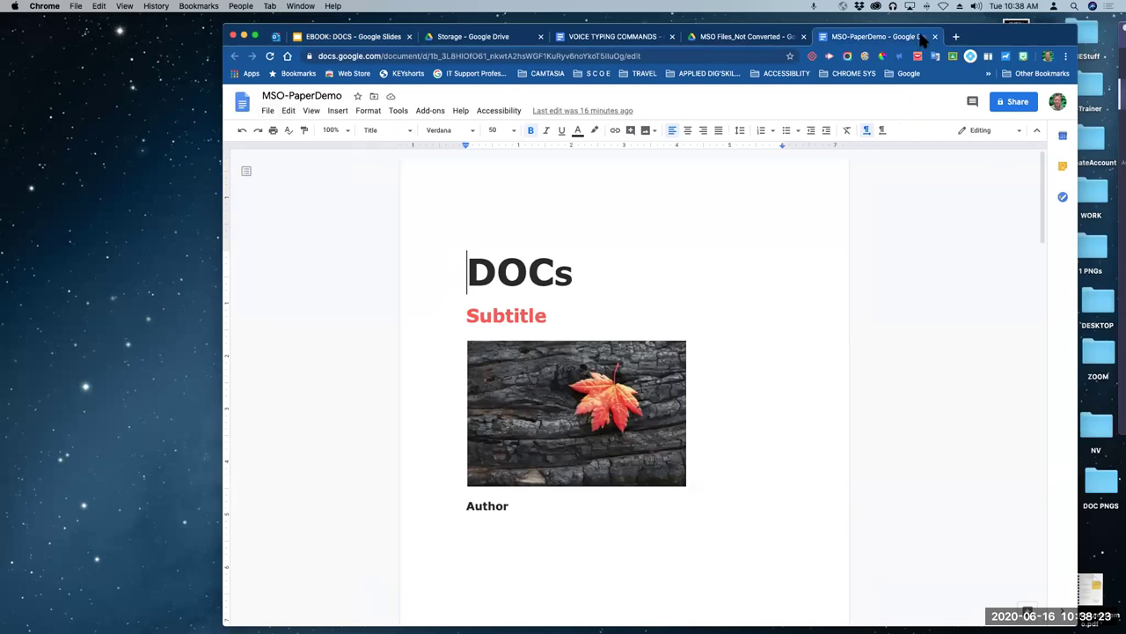
Step: Load docs.new in the address bar to create a blank Untitled document
{"action": "left_click_drag", "start_coordinate": [987, 47], "coordinate": [981, 83]}
{"action": "left_click", "coordinate": [655, 91]}
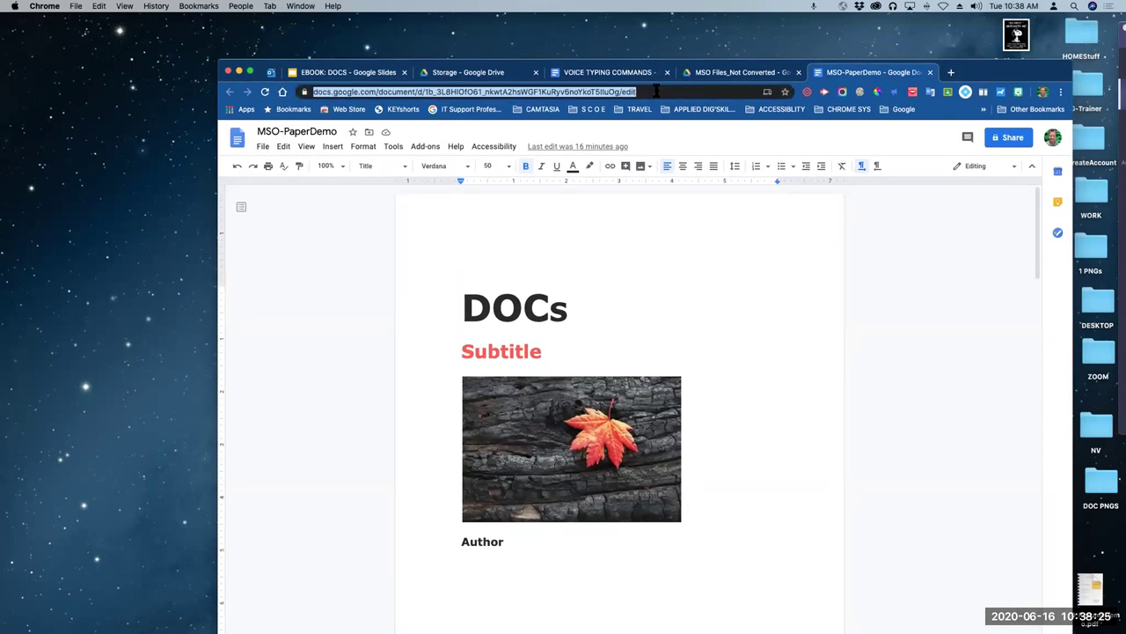
{"action": "type", "text": "new"}
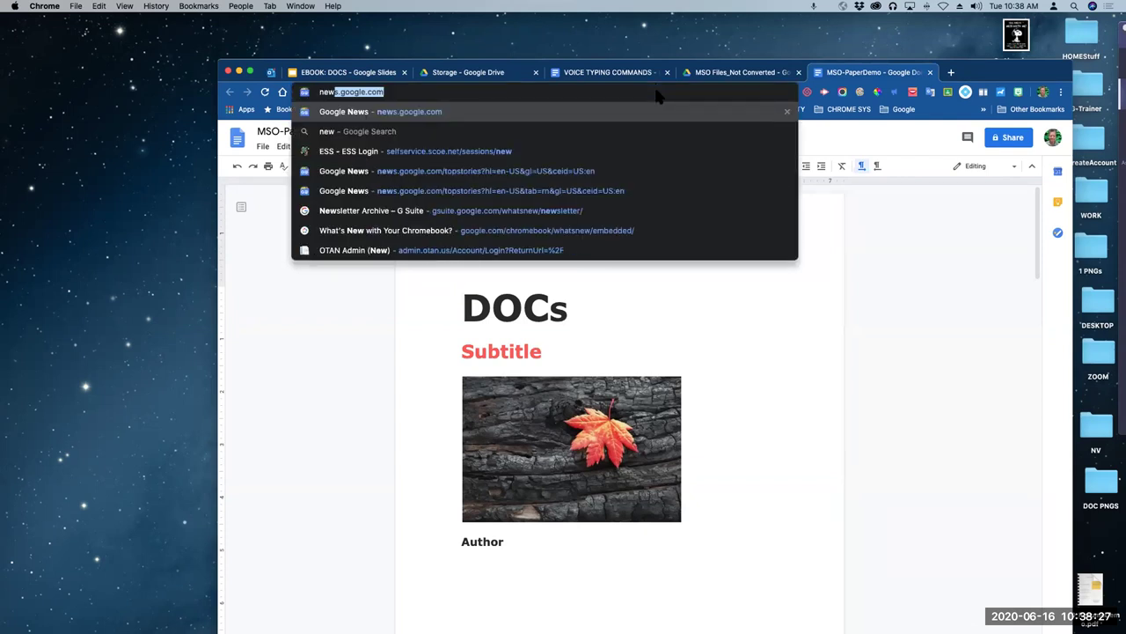
{"action": "key", "text": "BackSpace"}
{"action": "key", "text": "BackSpace"}
{"action": "key", "text": "BackSpace"}
{"action": "key", "text": "BackSpace"}
{"action": "type", "text": "do"}
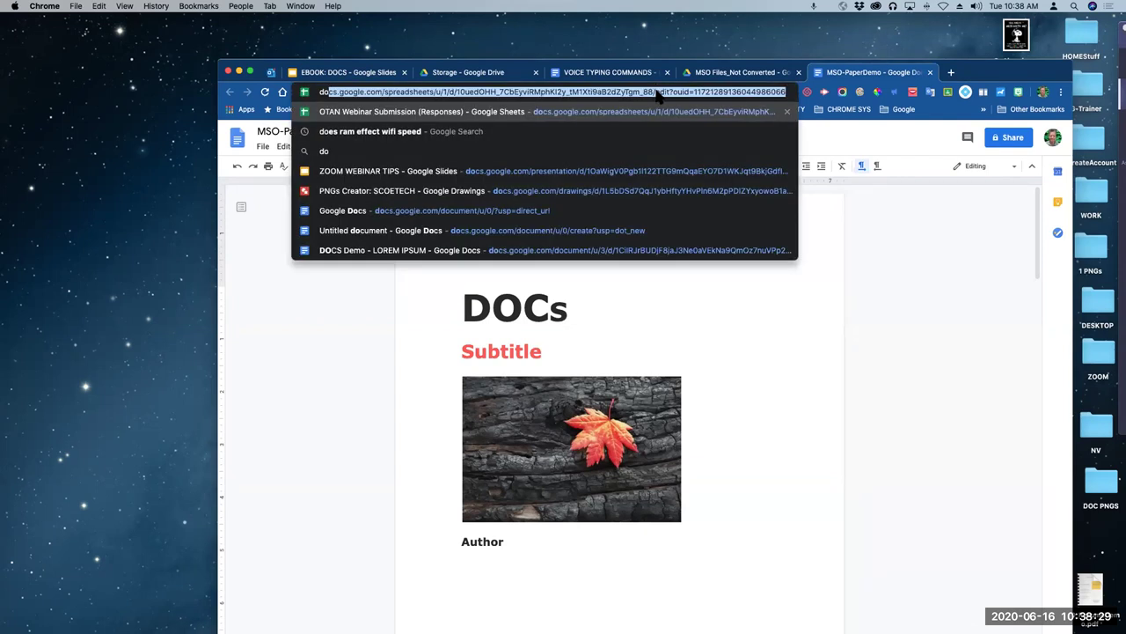
{"action": "type", "text": "c.n"}
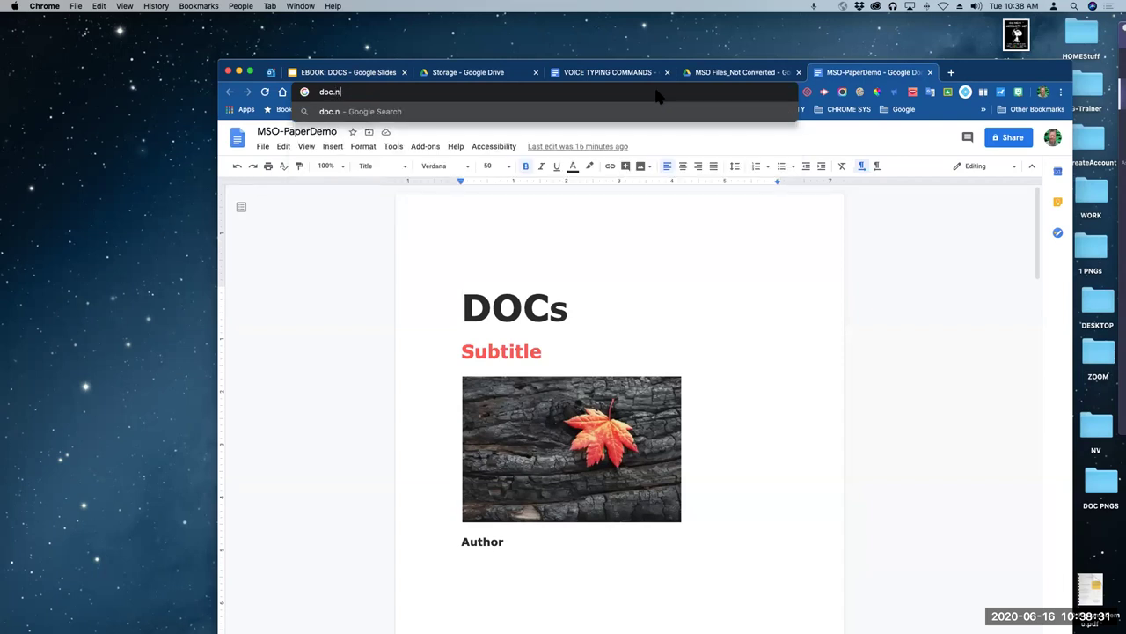
{"action": "key", "text": "BackSpace"}
{"action": "key", "text": "BackSpace"}
{"action": "type", "text": "s"}
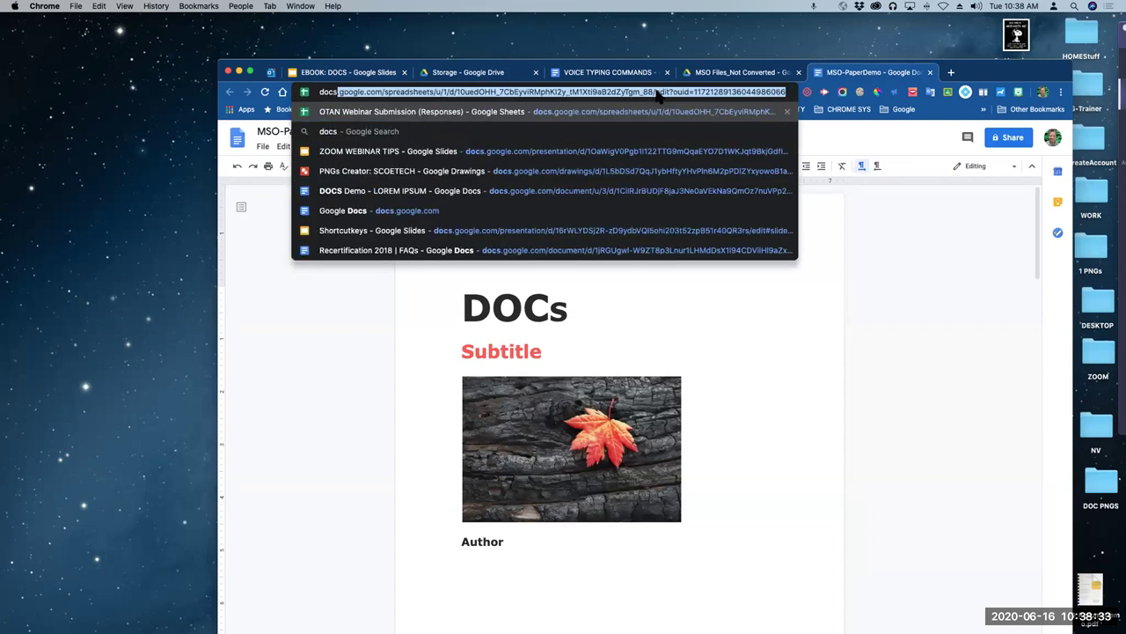
{"action": "type", "text": ".new"}
{"action": "key", "text": "Return"}
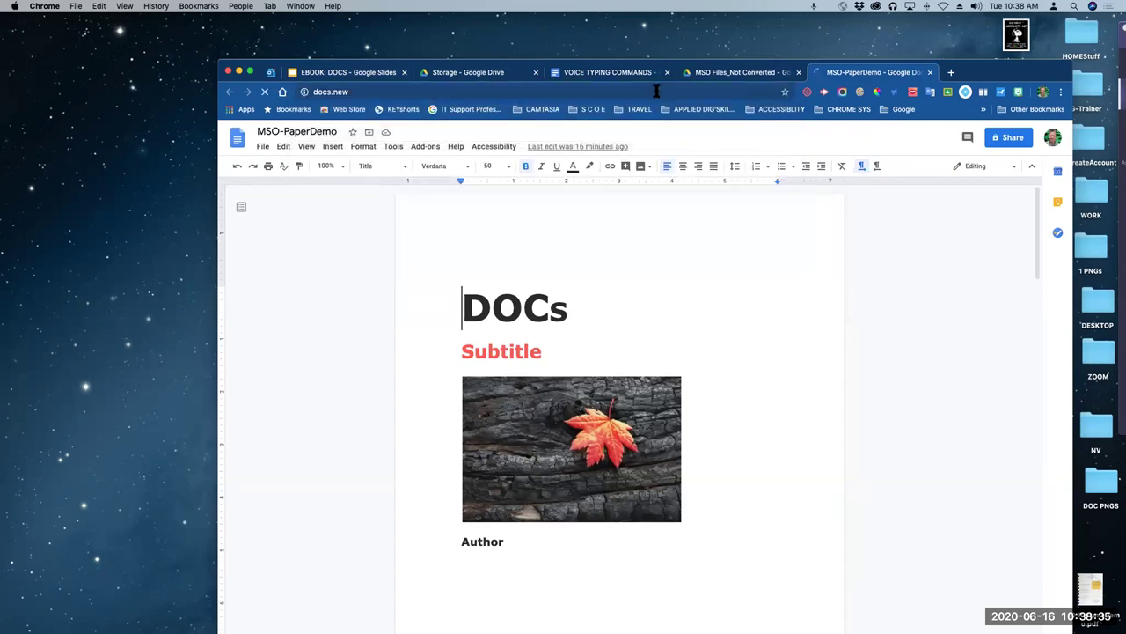
{"action": "left_click_drag", "start_coordinate": [988, 77], "coordinate": [994, 30]}
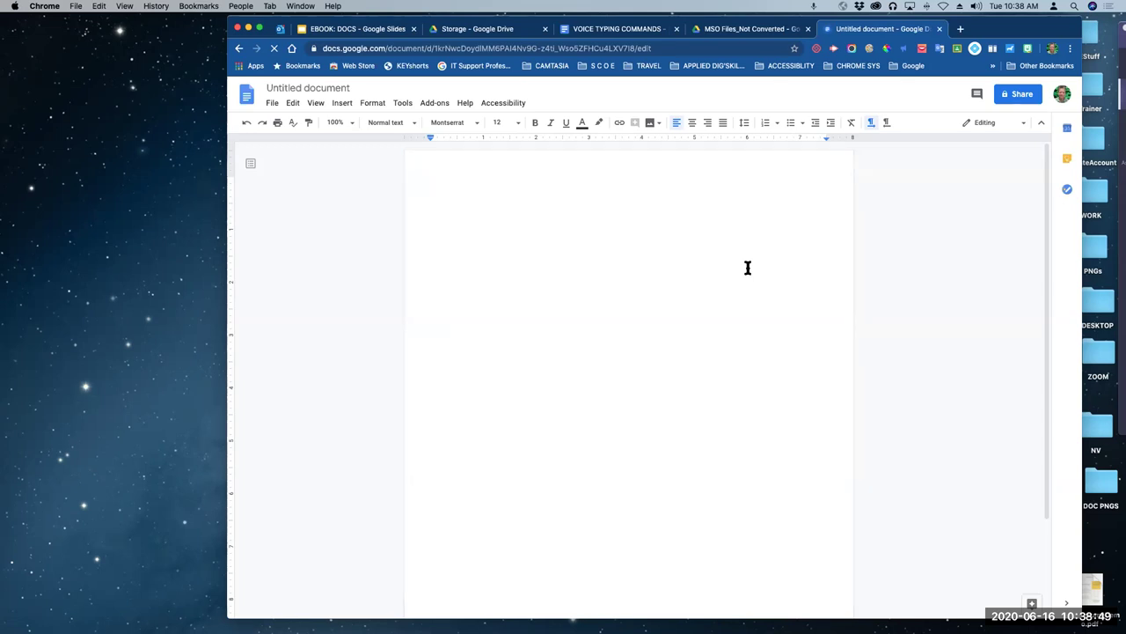
Step: Preview the Insert > Image submenu, dismiss it, and open a new blank browser tab
{"action": "left_click", "coordinate": [340, 103]}
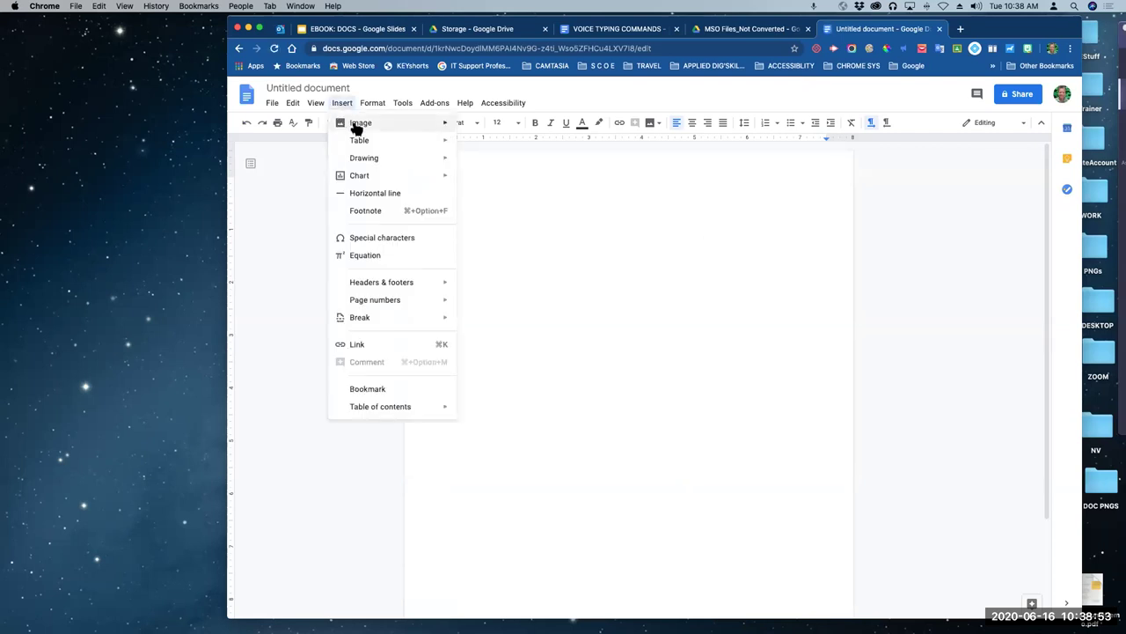
{"action": "mouse_move", "coordinate": [356, 122]}
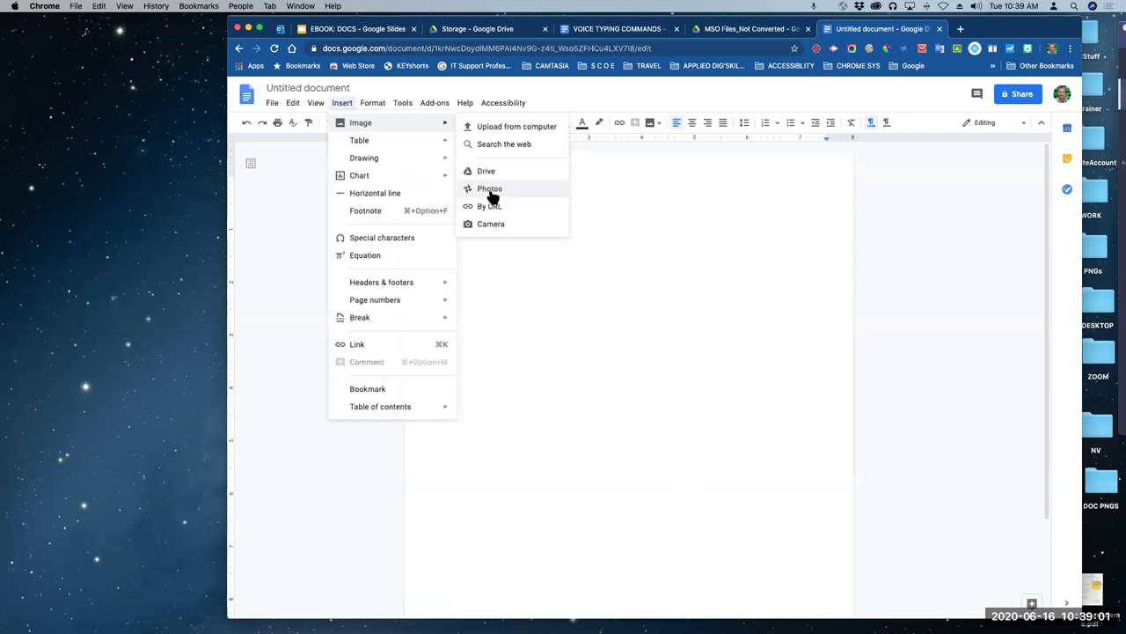
{"action": "left_click", "coordinate": [647, 236]}
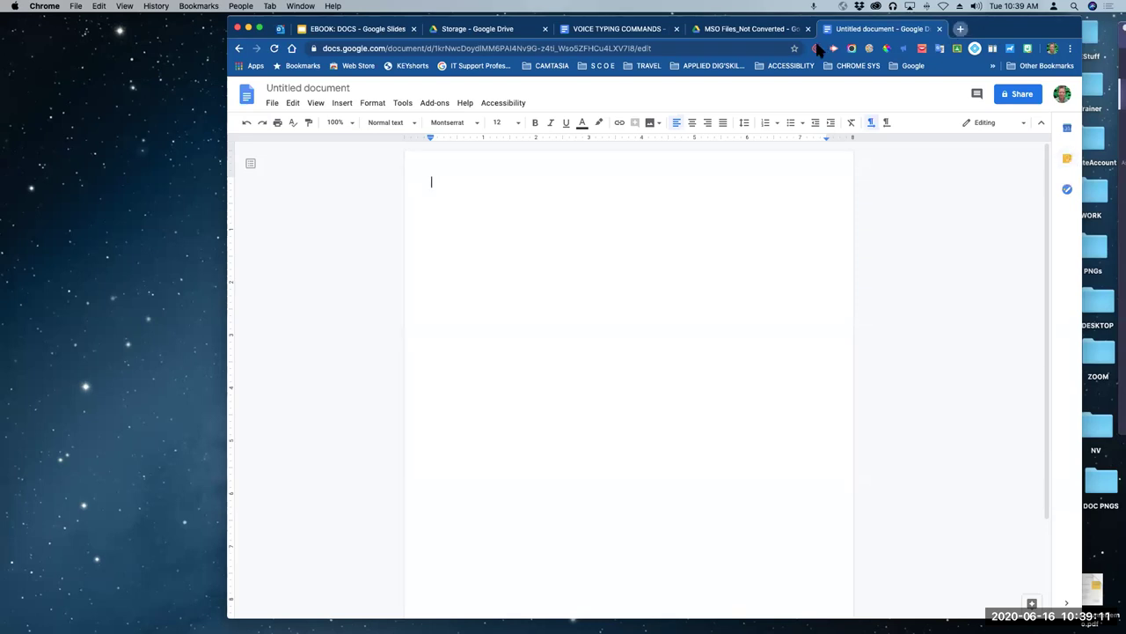
{"action": "key", "text": "super+t"}
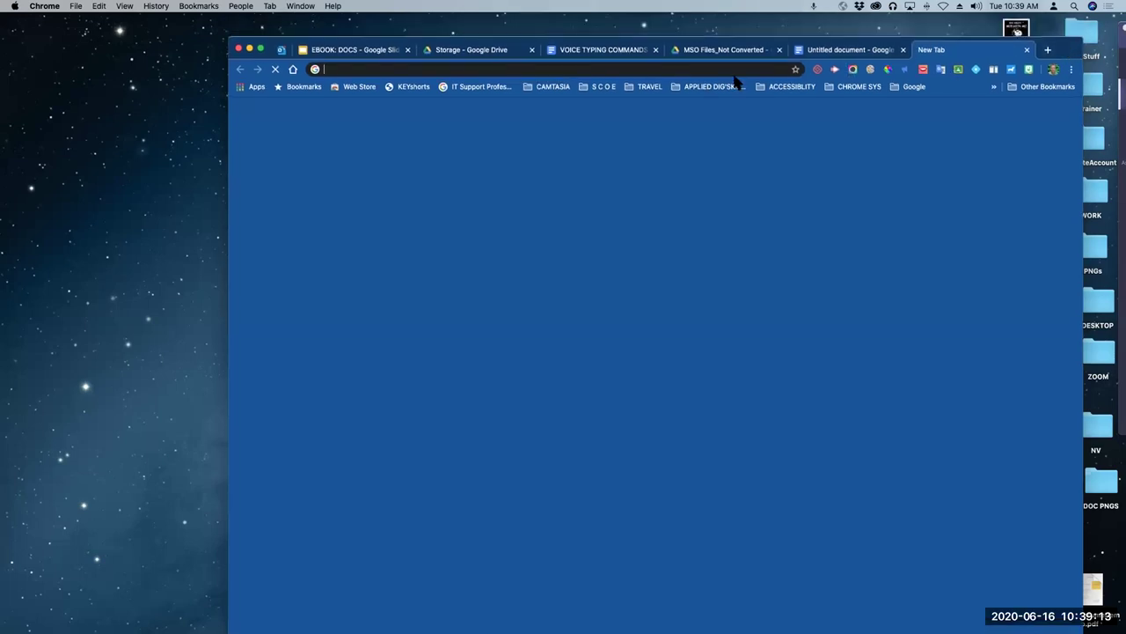
Step: Go to keep.google.com and open the 'Dentist reminder for Scan' note
{"action": "left_click", "coordinate": [732, 68]}
{"action": "type", "text": "keep.gogle"}
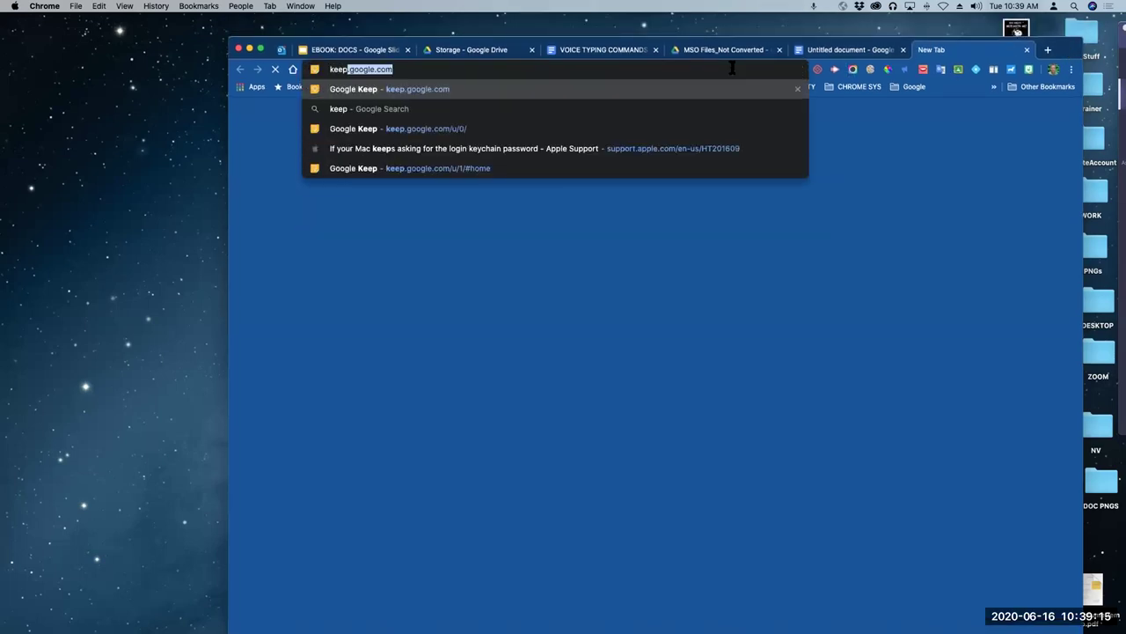
{"action": "key", "text": "BackSpace"}
{"action": "key", "text": "BackSpace"}
{"action": "key", "text": "BackSpace"}
{"action": "type", "text": "ogle.com"}
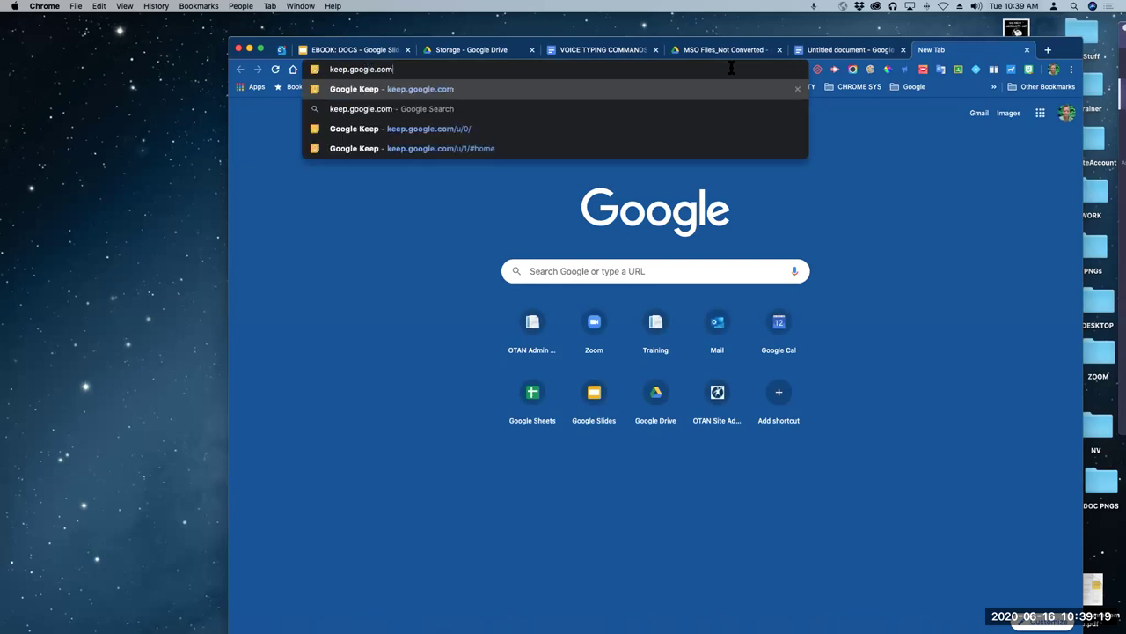
{"action": "key", "text": "Return"}
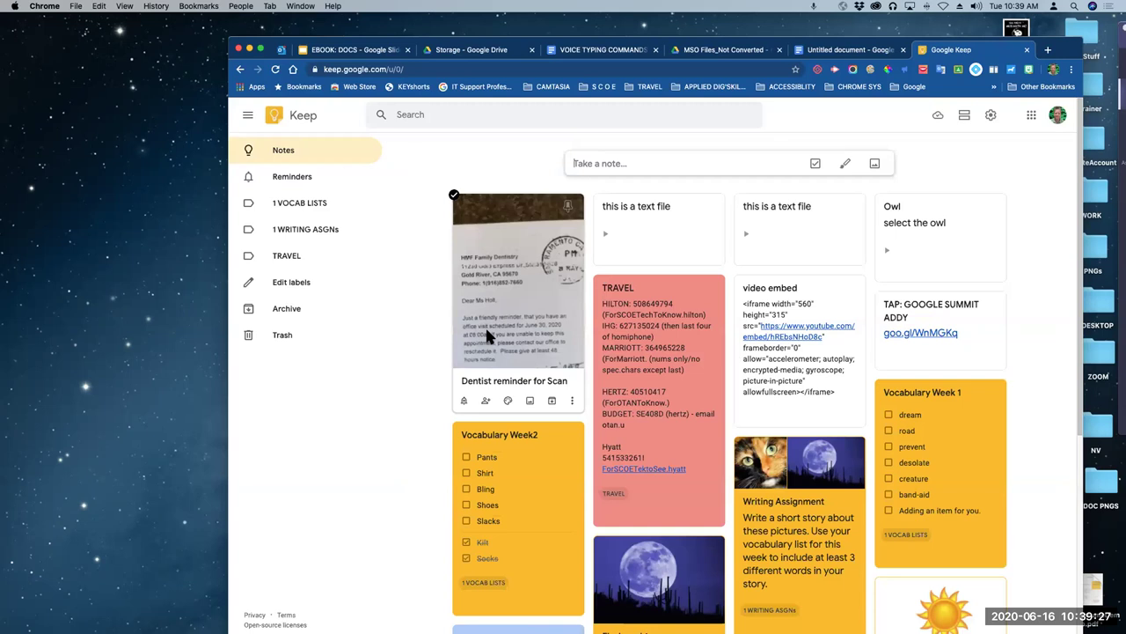
{"action": "left_click", "coordinate": [510, 278]}
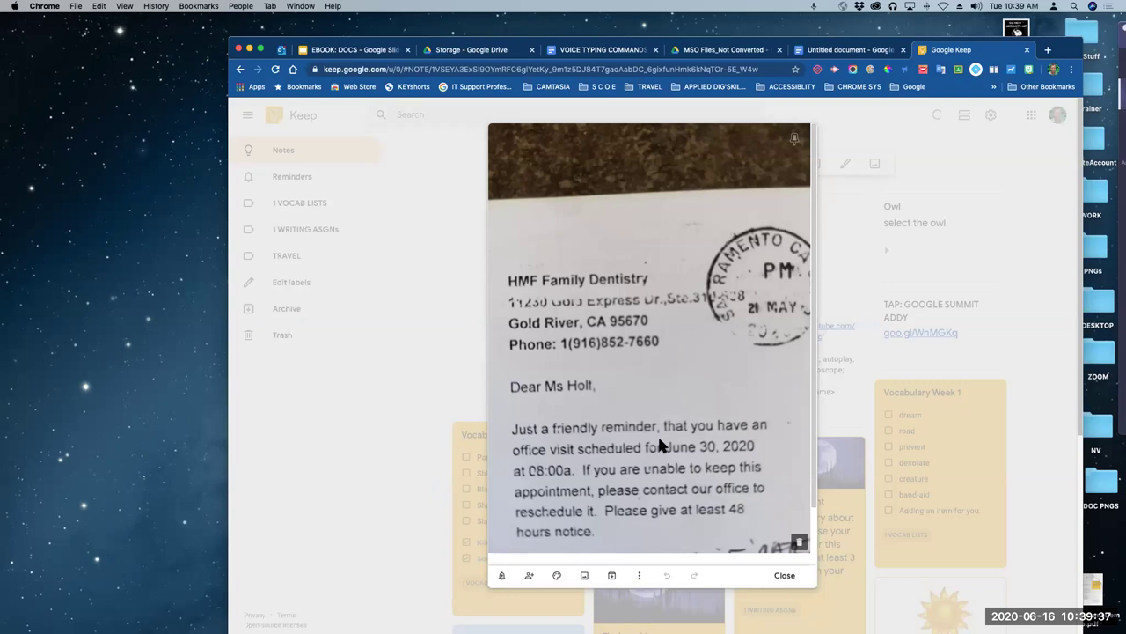
Step: Scroll down the 'Dentist reminder for Scan' note and open its More actions menu
{"action": "scroll", "coordinate": [642, 347], "scroll_direction": "down", "scroll_amount": 1}
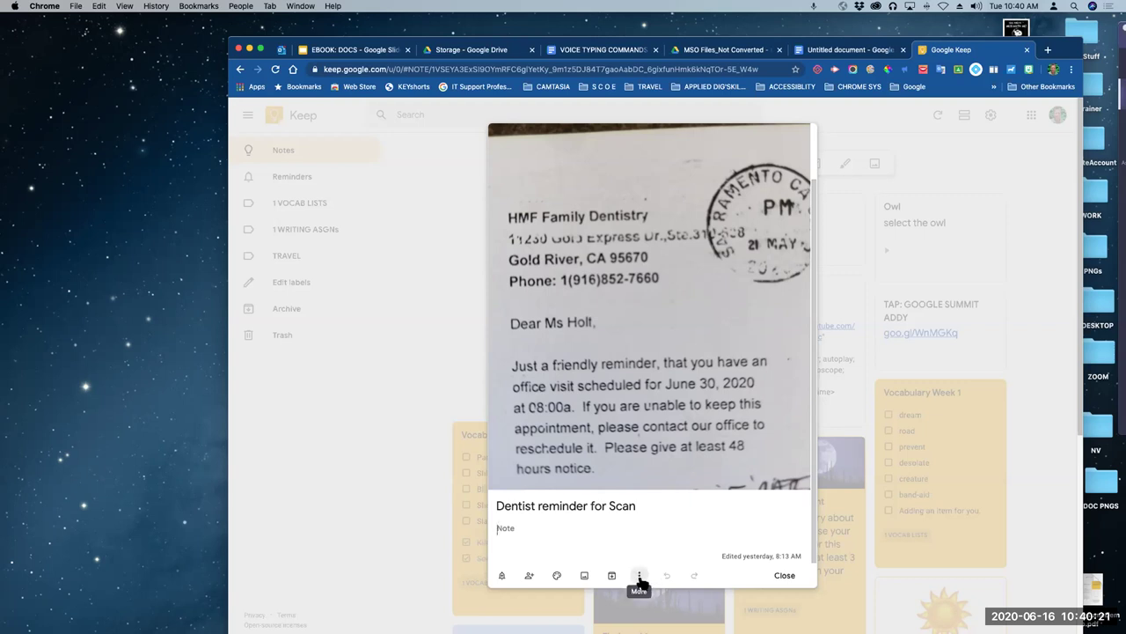
{"action": "left_click", "coordinate": [639, 577]}
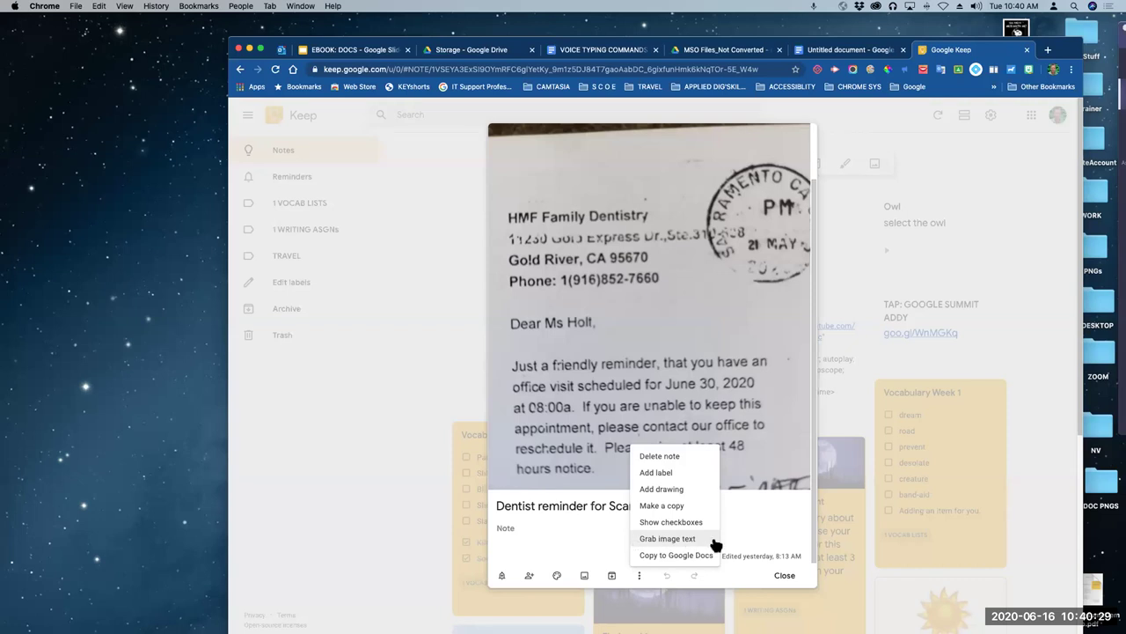
Step: Grab the scanned letter's text into the note, close it, and return to the Docs tab
{"action": "left_click", "coordinate": [667, 538]}
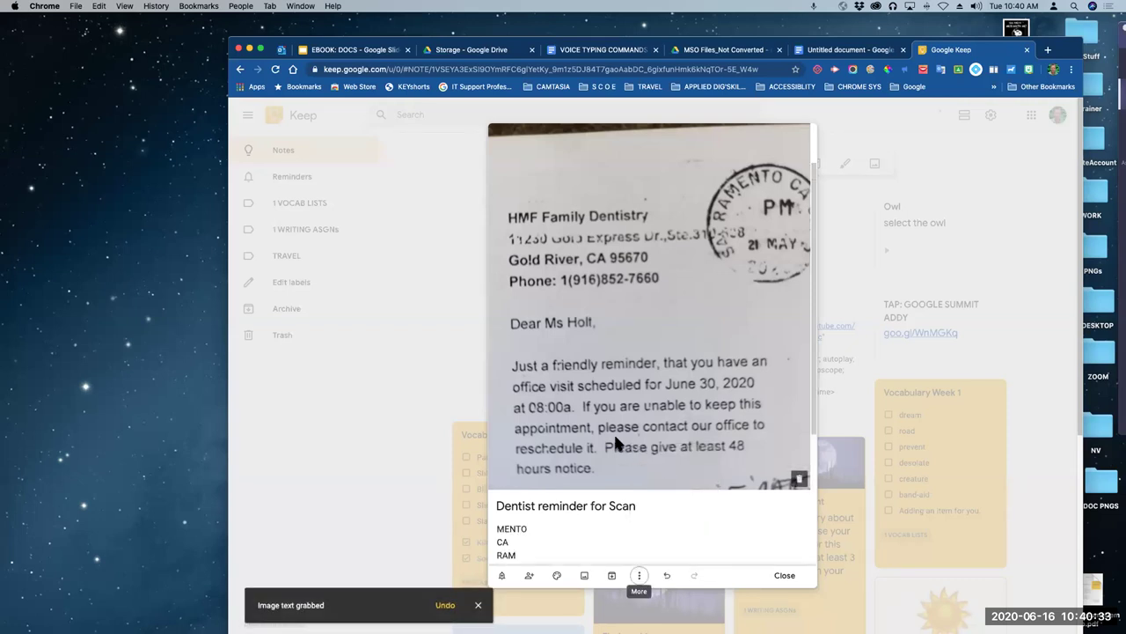
{"action": "scroll", "coordinate": [637, 393], "scroll_direction": "down", "scroll_amount": 2}
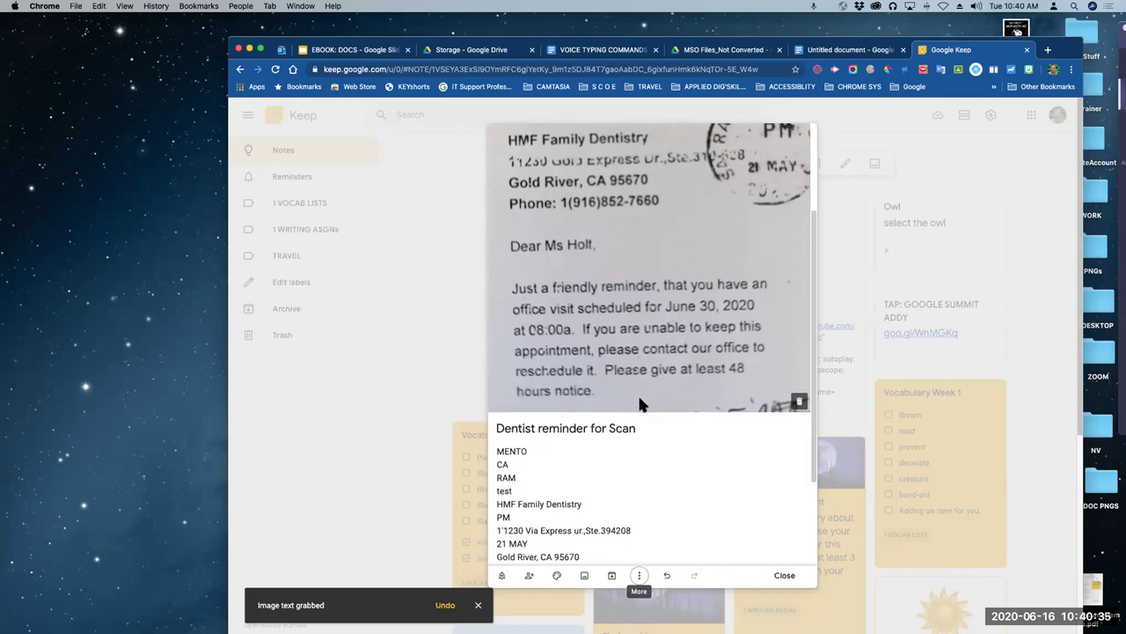
{"action": "scroll", "coordinate": [637, 392], "scroll_direction": "down", "scroll_amount": 3}
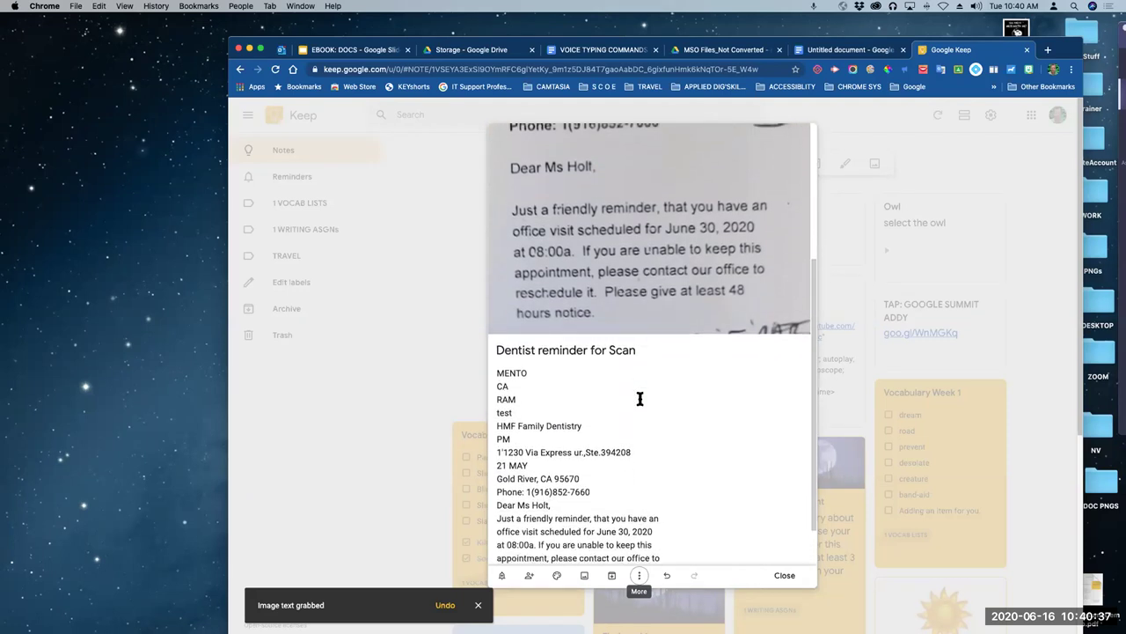
{"action": "scroll", "coordinate": [640, 398], "scroll_direction": "down", "scroll_amount": 2}
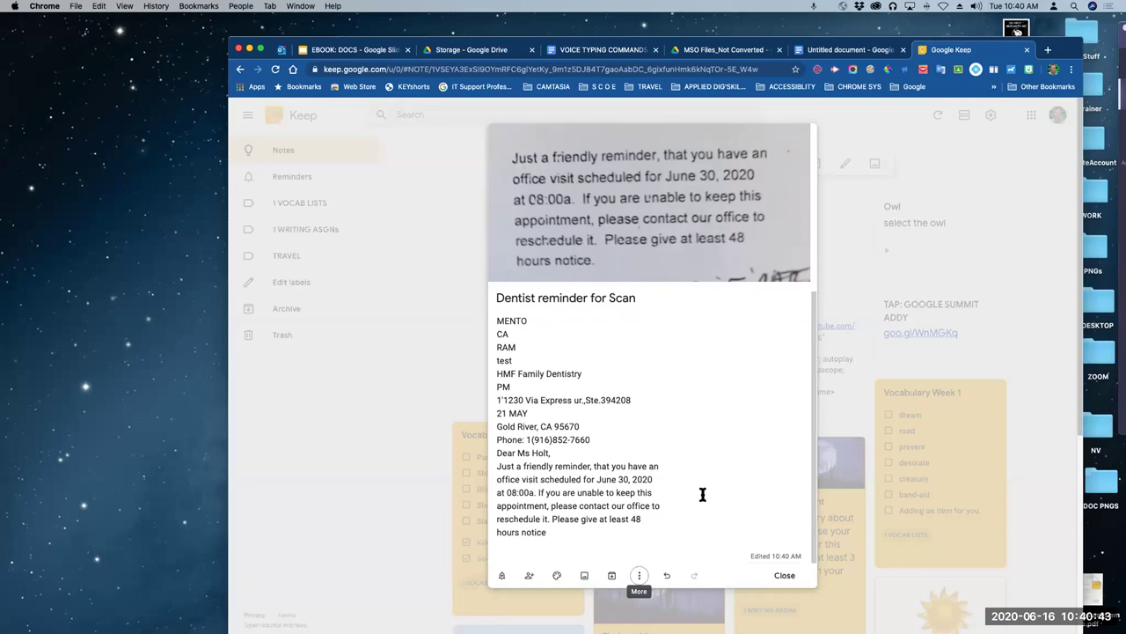
{"action": "left_click", "coordinate": [783, 576]}
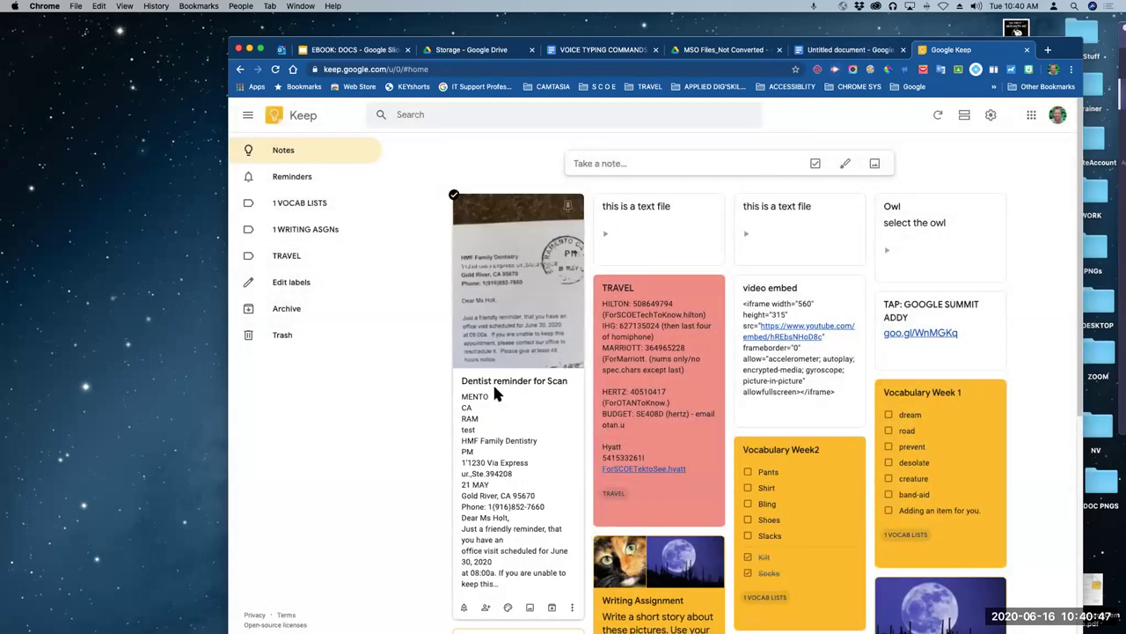
{"action": "left_click", "coordinate": [850, 50]}
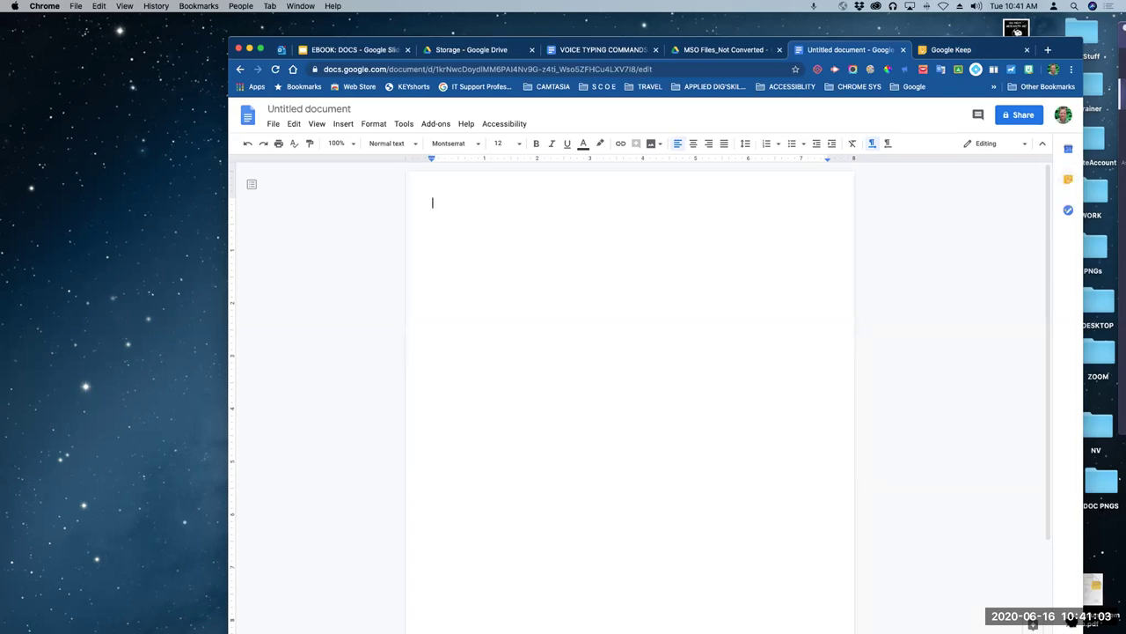
Step: Hide and restore the companion apps panel, then show Keep notes beside the document
{"action": "left_click", "coordinate": [1071, 620]}
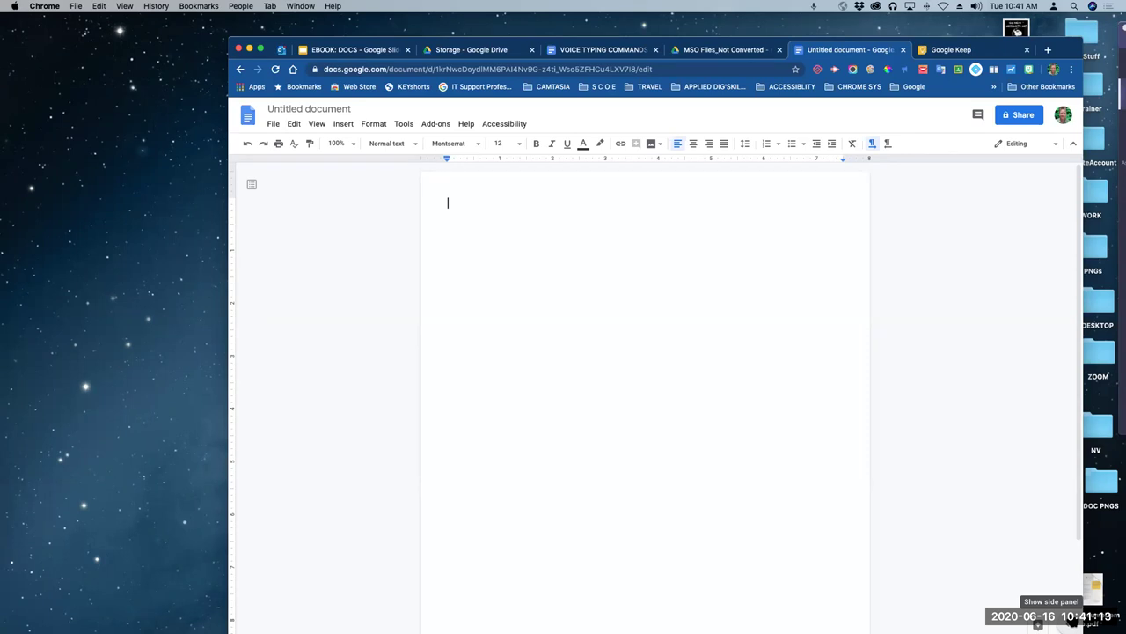
{"action": "left_click", "coordinate": [1072, 622]}
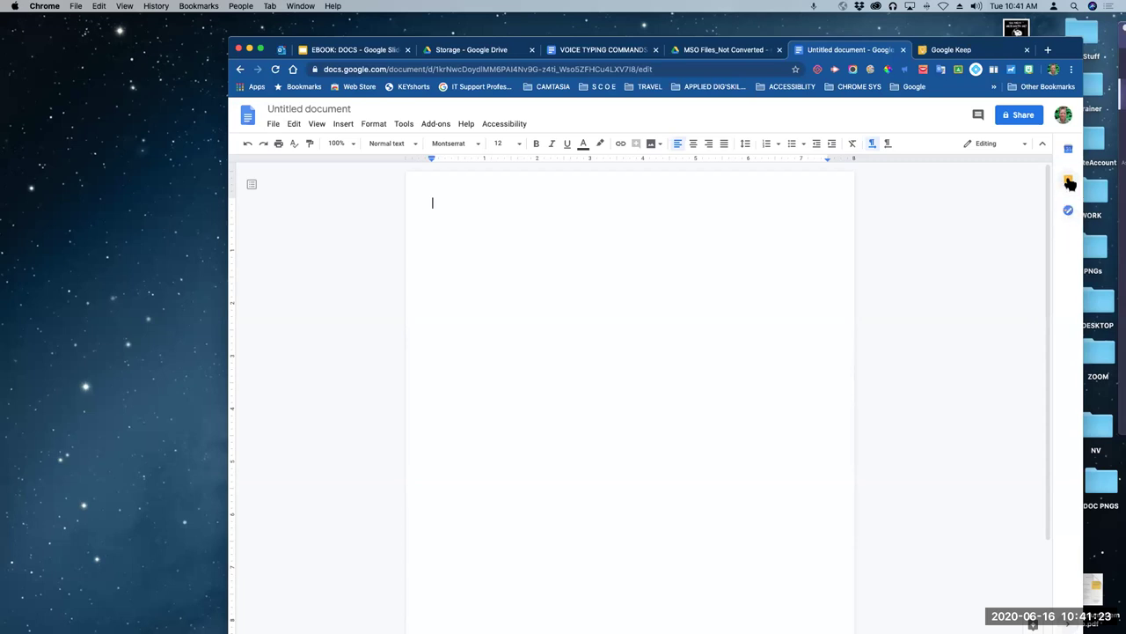
{"action": "left_click", "coordinate": [1069, 183]}
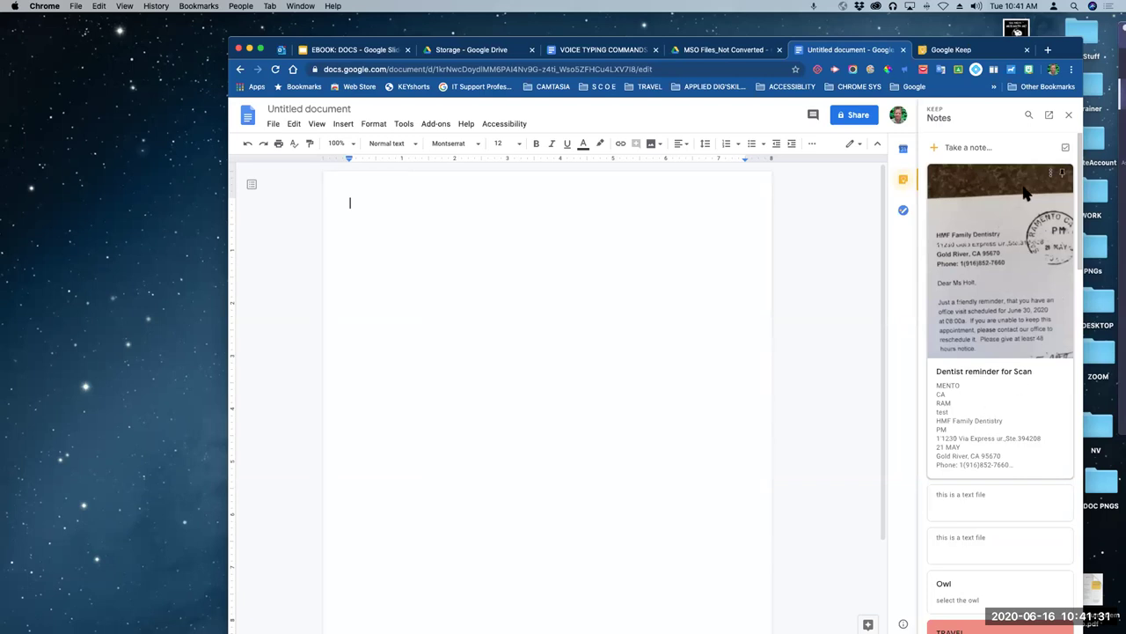
Step: Add the 'Dentist reminder for Scan' note to the document from its Keep menu
{"action": "left_click_drag", "start_coordinate": [1025, 194], "coordinate": [991, 204]}
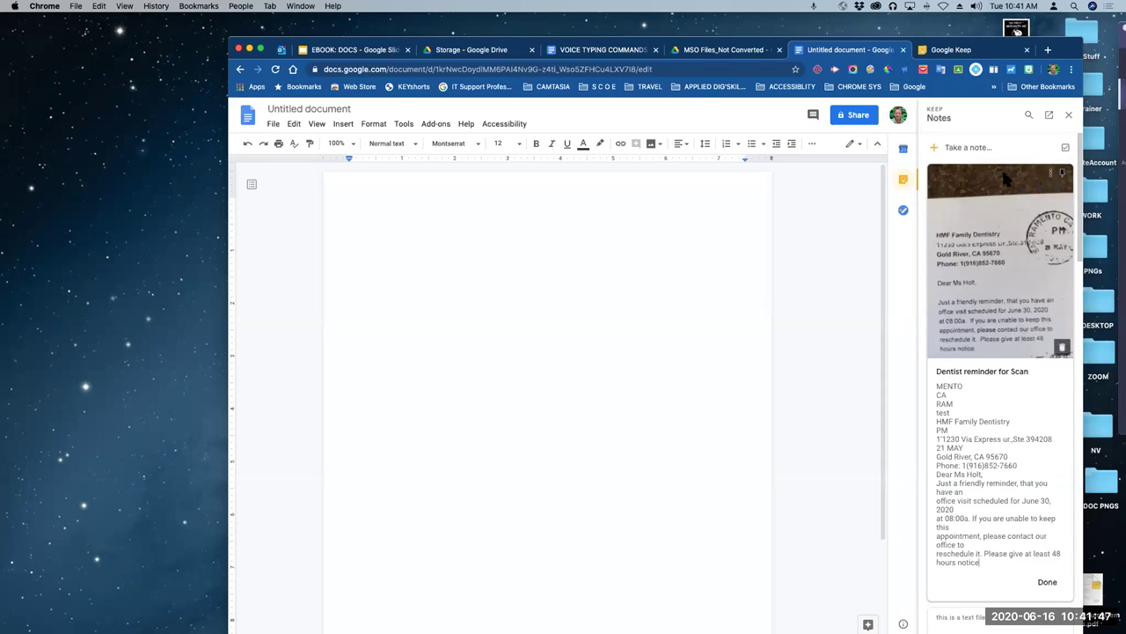
{"action": "left_click", "coordinate": [1051, 179]}
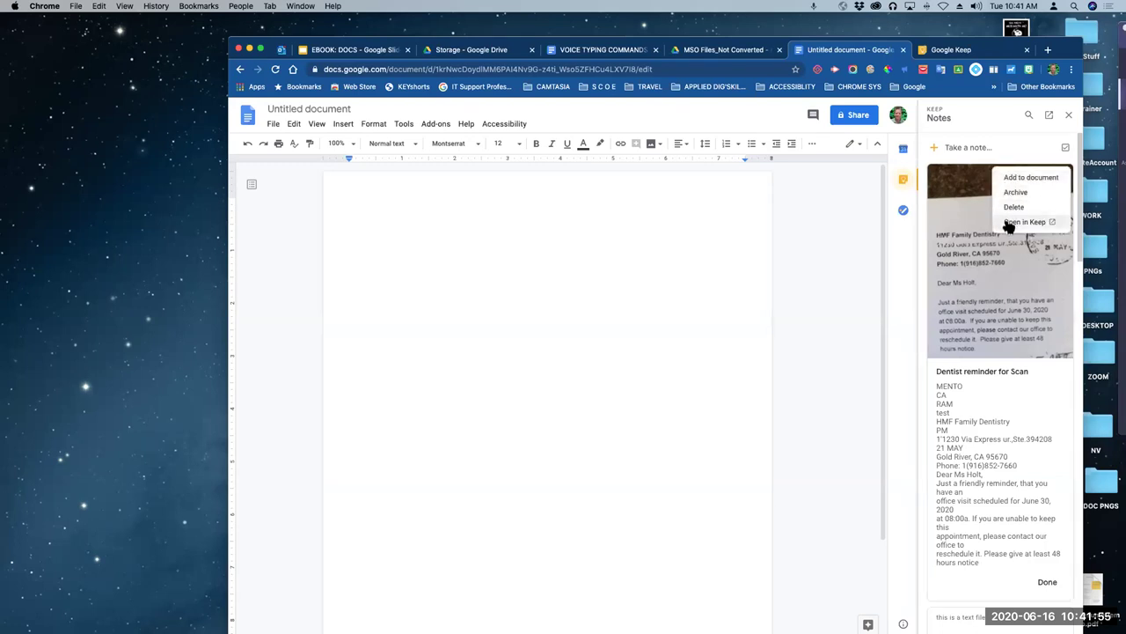
{"action": "left_click", "coordinate": [1031, 177]}
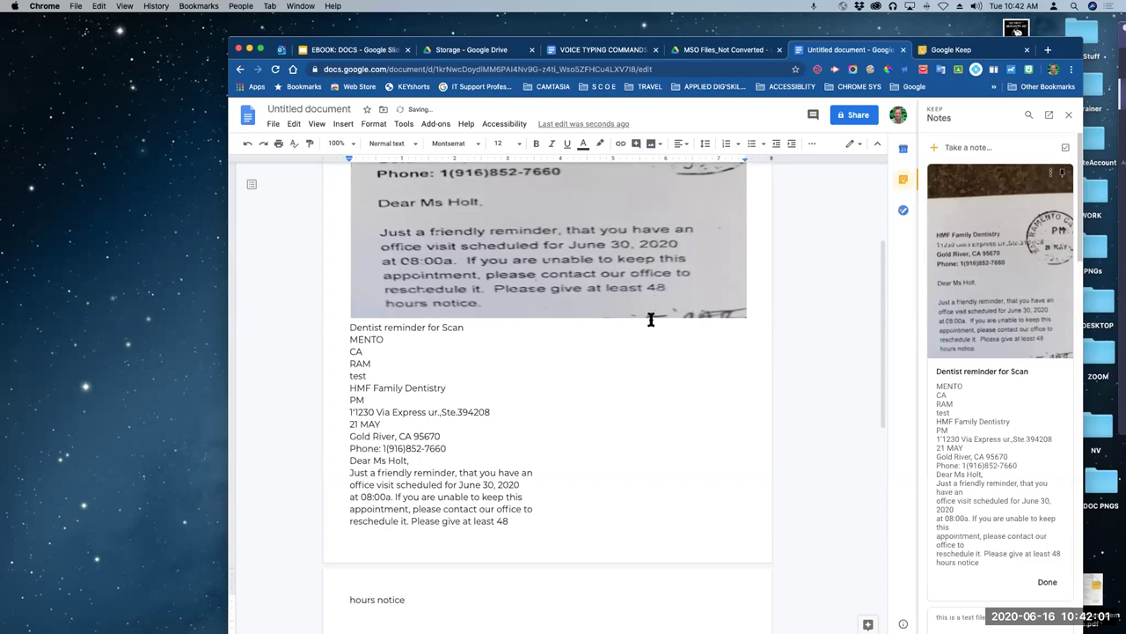
Step: Delete the scanned letter image from the inserted note and close the Keep panel
{"action": "left_click", "coordinate": [581, 276]}
{"action": "scroll", "coordinate": [581, 276], "scroll_direction": "up", "scroll_amount": 3}
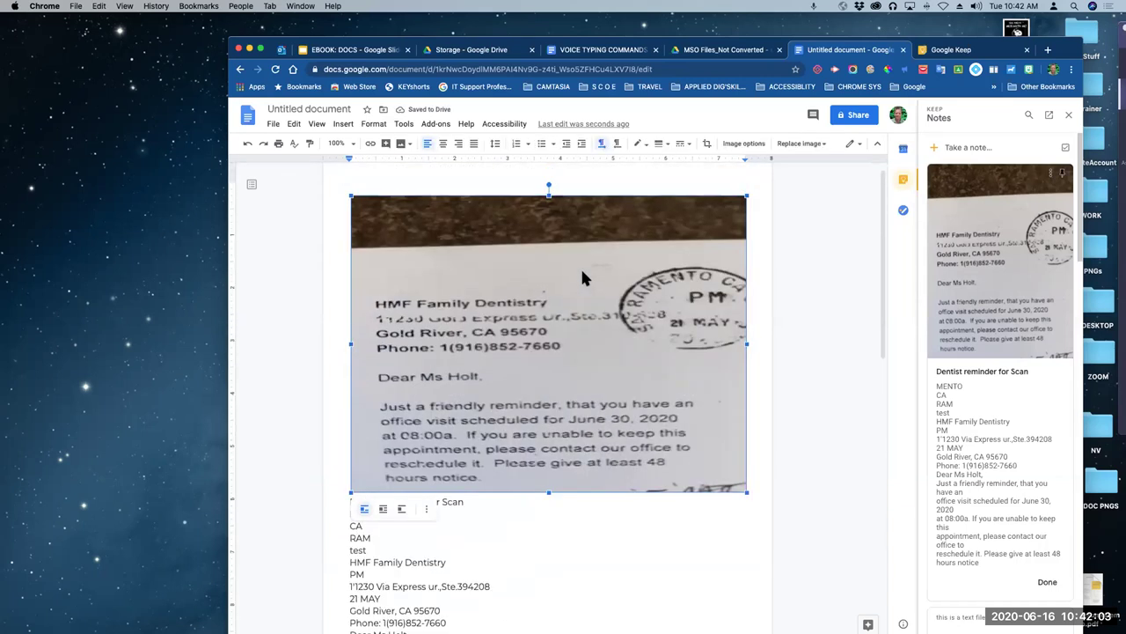
{"action": "key", "text": "Delete"}
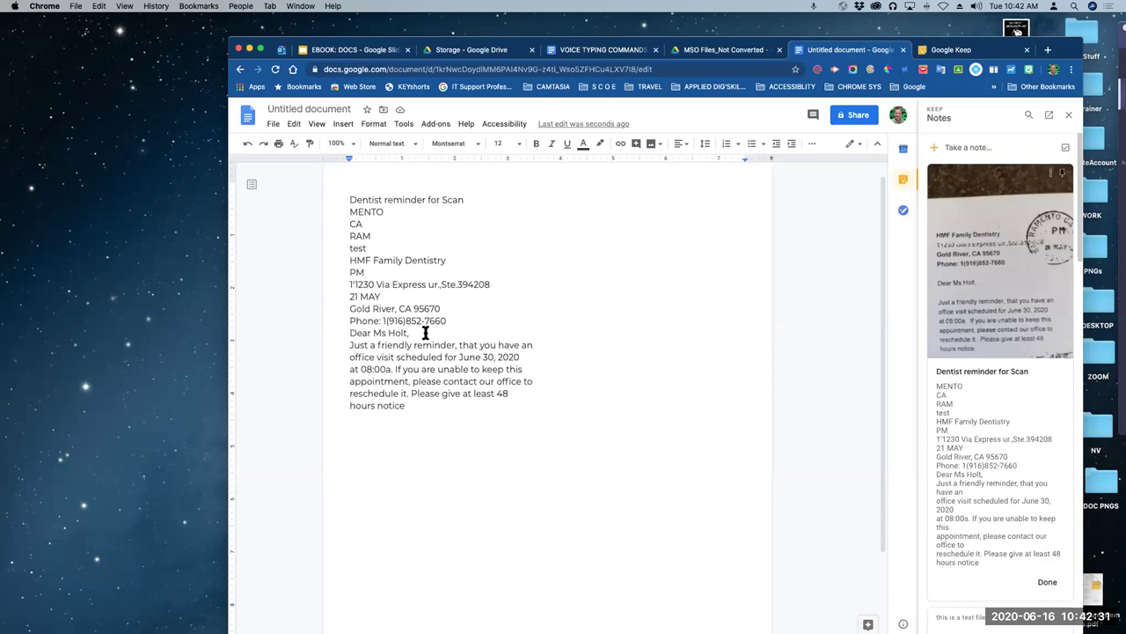
{"action": "left_click", "coordinate": [1068, 117]}
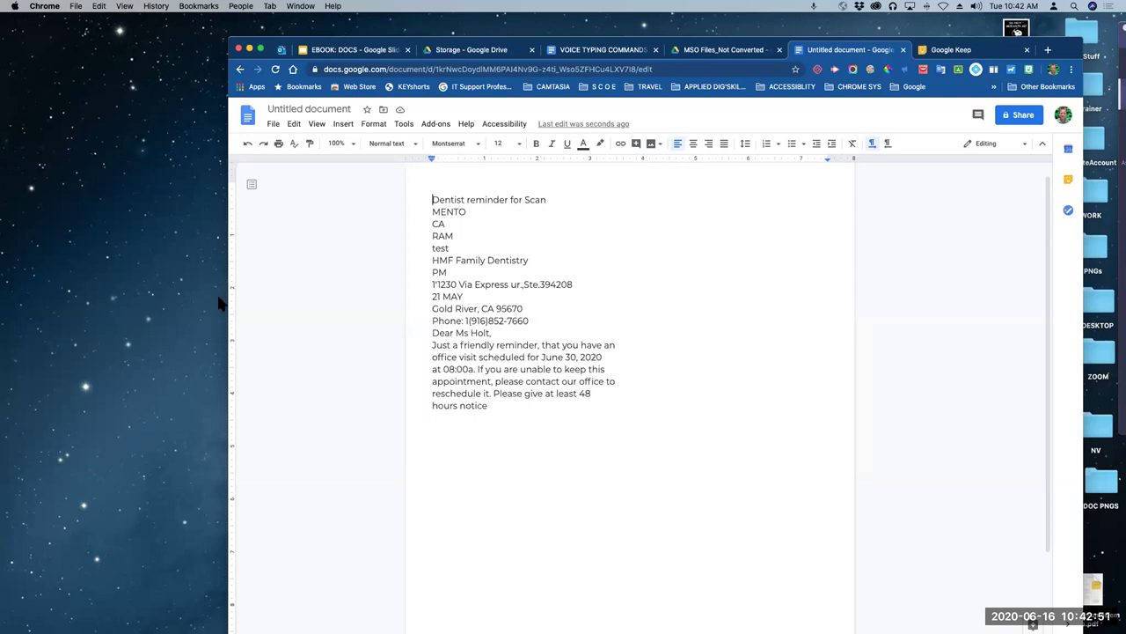
Step: Delete all the inserted note text and bring up the Insert menu's table grid
{"action": "left_click_drag", "start_coordinate": [501, 410], "coordinate": [400, 191]}
{"action": "key", "text": "BackSpace"}
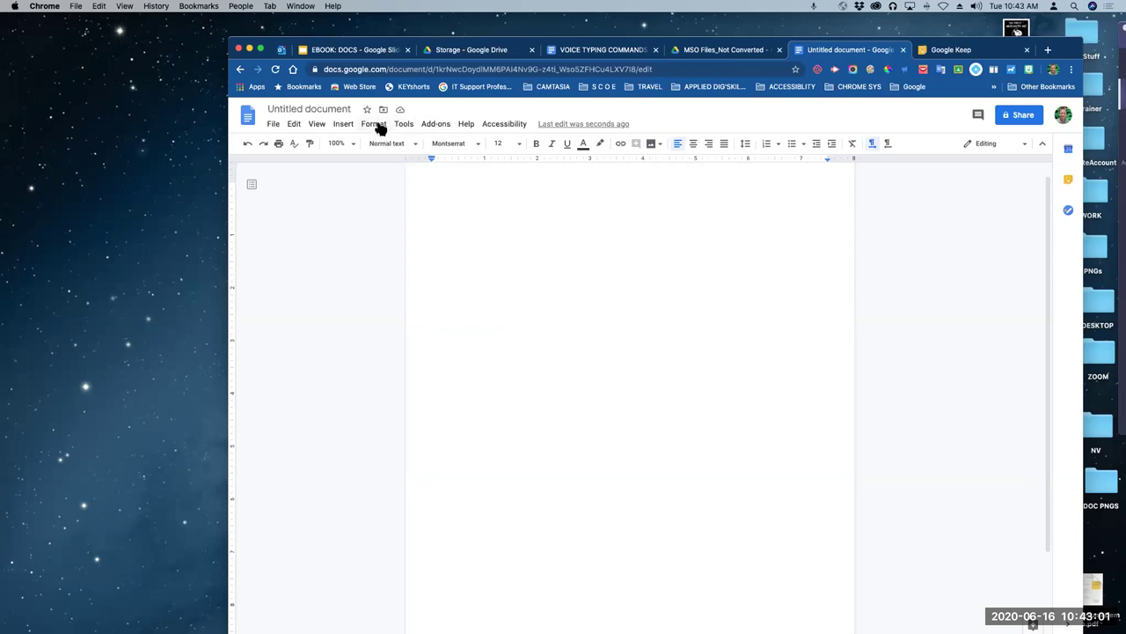
{"action": "left_click", "coordinate": [377, 126]}
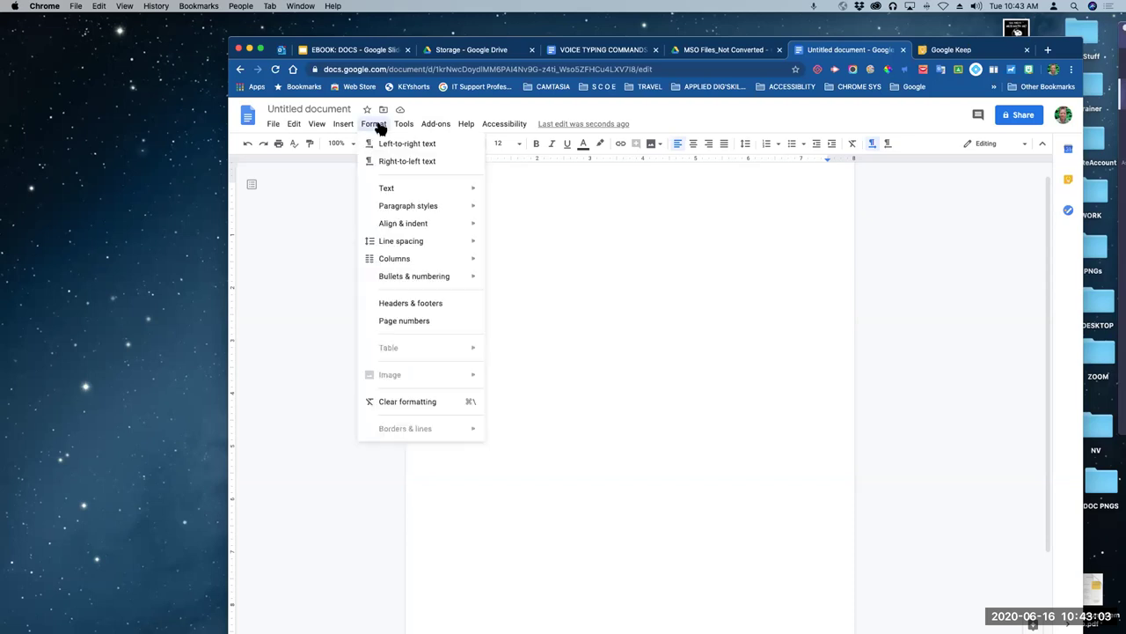
{"action": "left_click", "coordinate": [341, 126]}
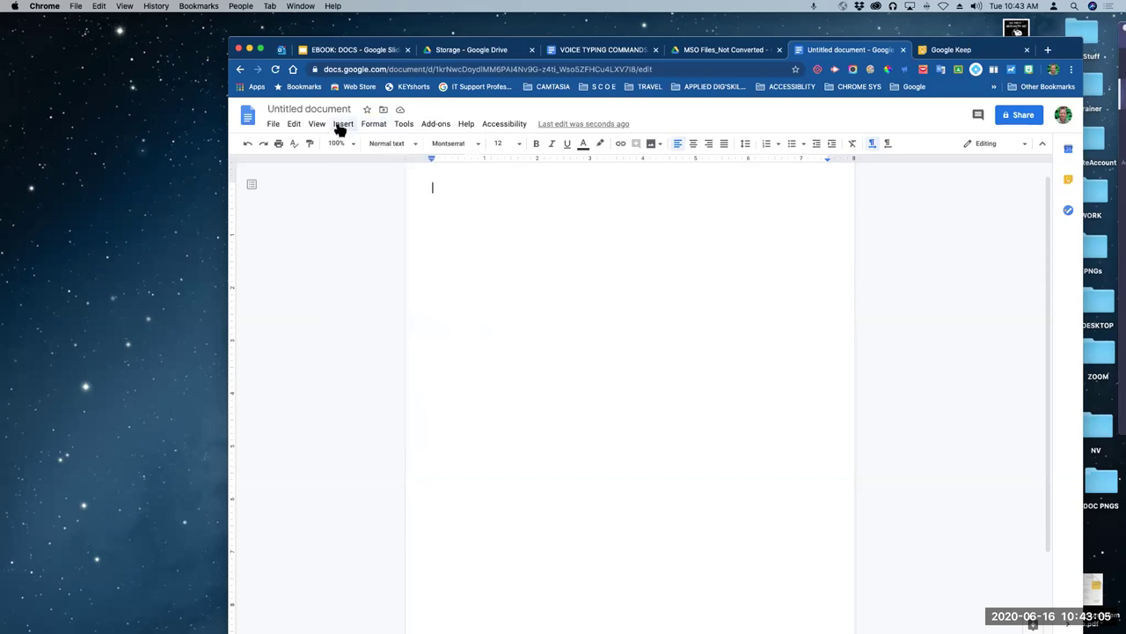
{"action": "left_click", "coordinate": [341, 125]}
{"action": "mouse_move", "coordinate": [359, 161]}
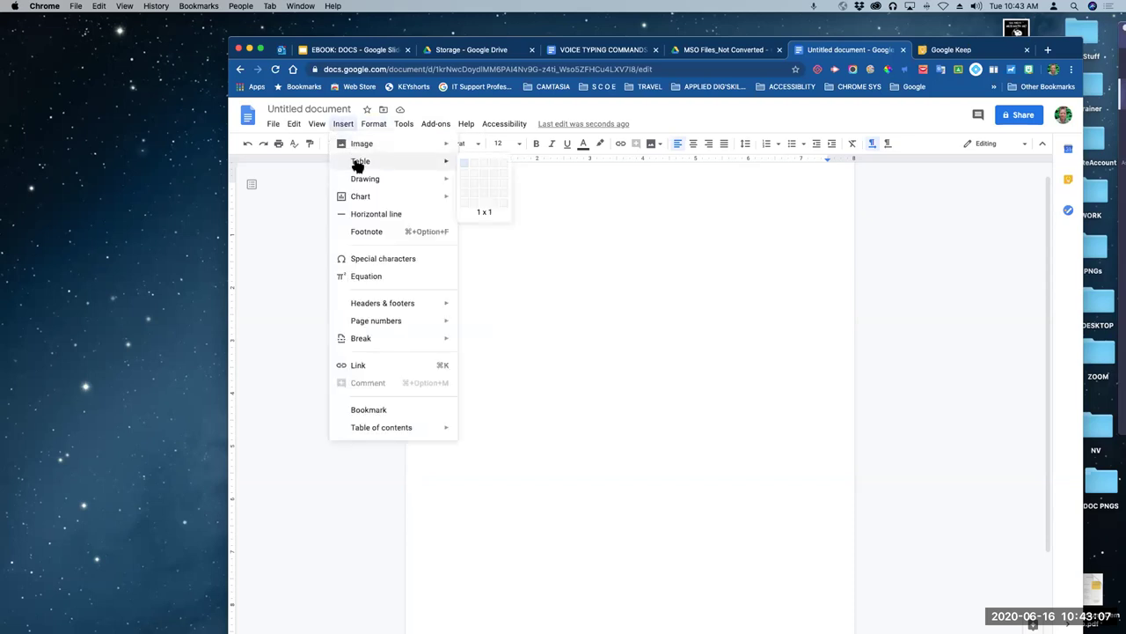
Step: Insert a 5x1 table and type 'Student ID' in its first cell
{"action": "left_click", "coordinate": [502, 163]}
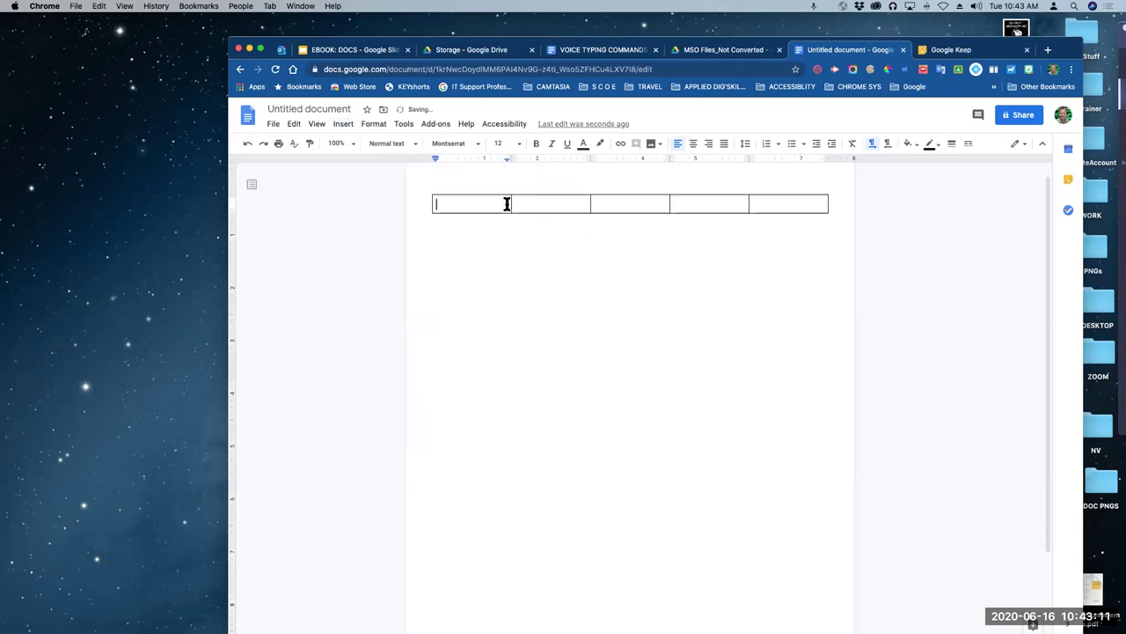
{"action": "type", "text": "Stu"}
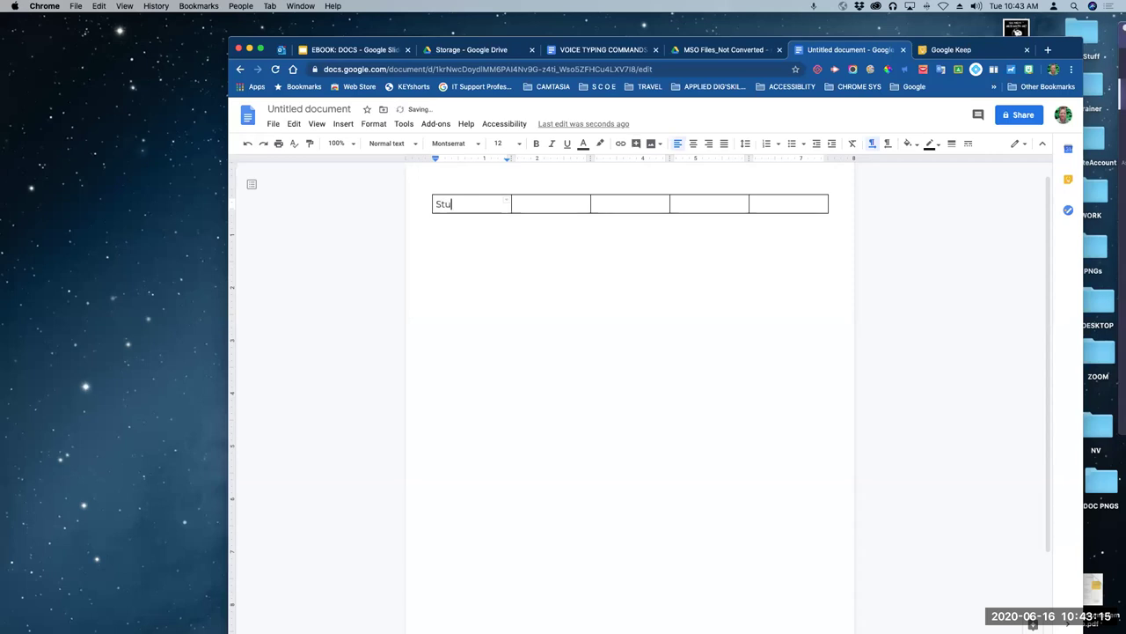
{"action": "type", "text": "dent ID"}
{"action": "key", "text": "Tab"}
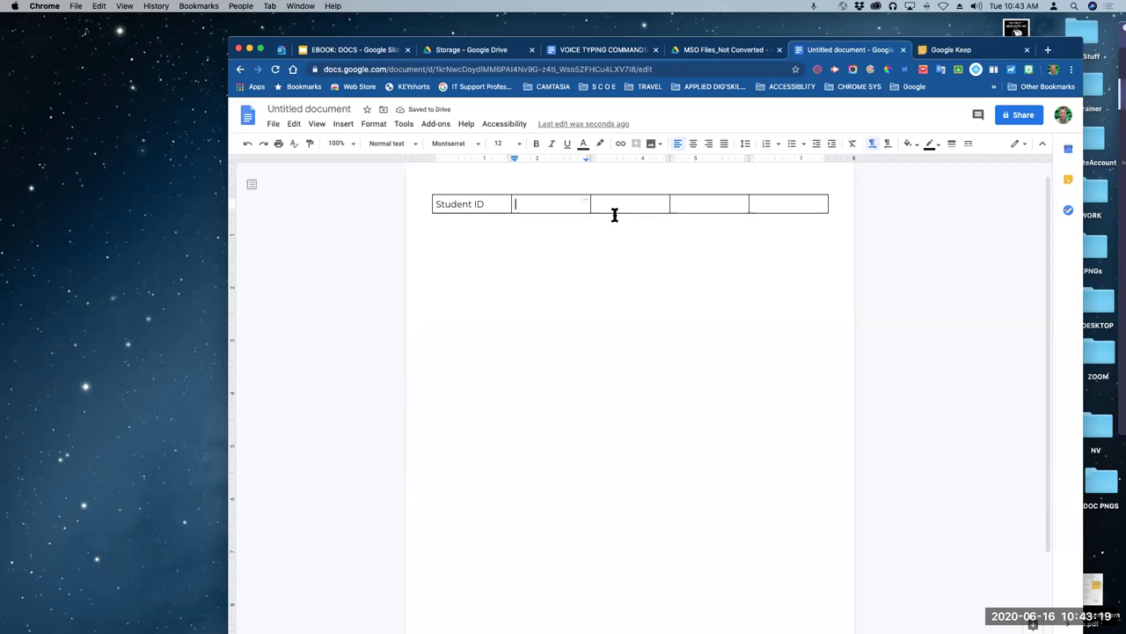
Step: Type 'Write a sentence' as the second cell's heading
{"action": "left_click_drag", "start_coordinate": [584, 206], "coordinate": [689, 205]}
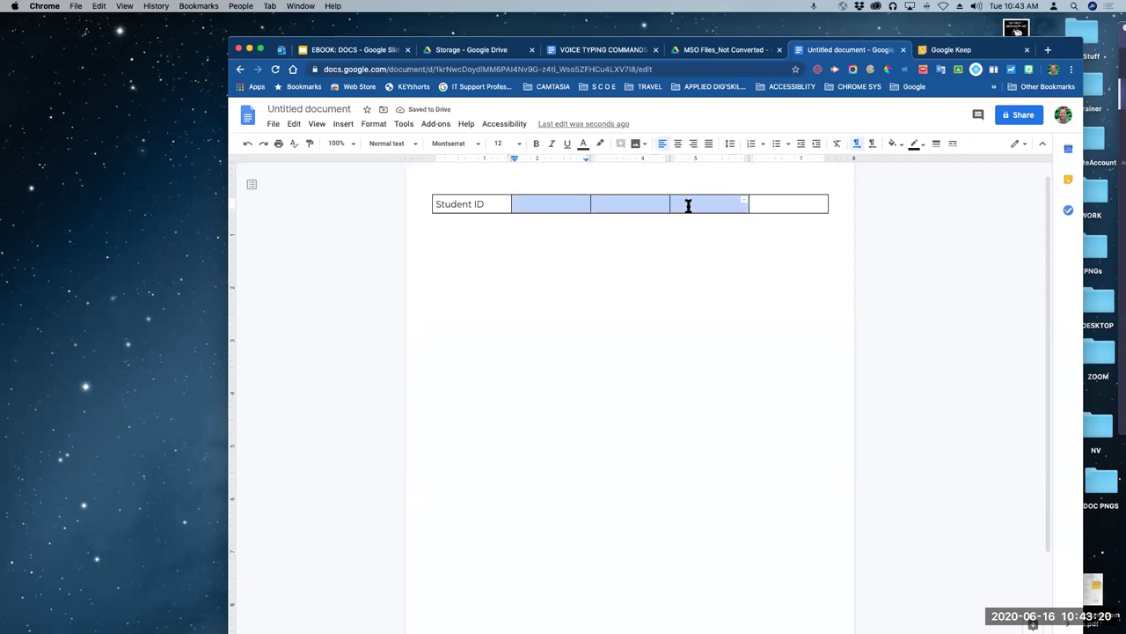
{"action": "left_click", "coordinate": [560, 206]}
{"action": "type", "text": "Correct"}
{"action": "key", "text": "BackSpace"}
{"action": "key", "text": "BackSpace"}
{"action": "key", "text": "BackSpace"}
{"action": "key", "text": "BackSpace"}
{"action": "key", "text": "BackSpace"}
{"action": "key", "text": "BackSpace"}
{"action": "key", "text": "BackSpace"}
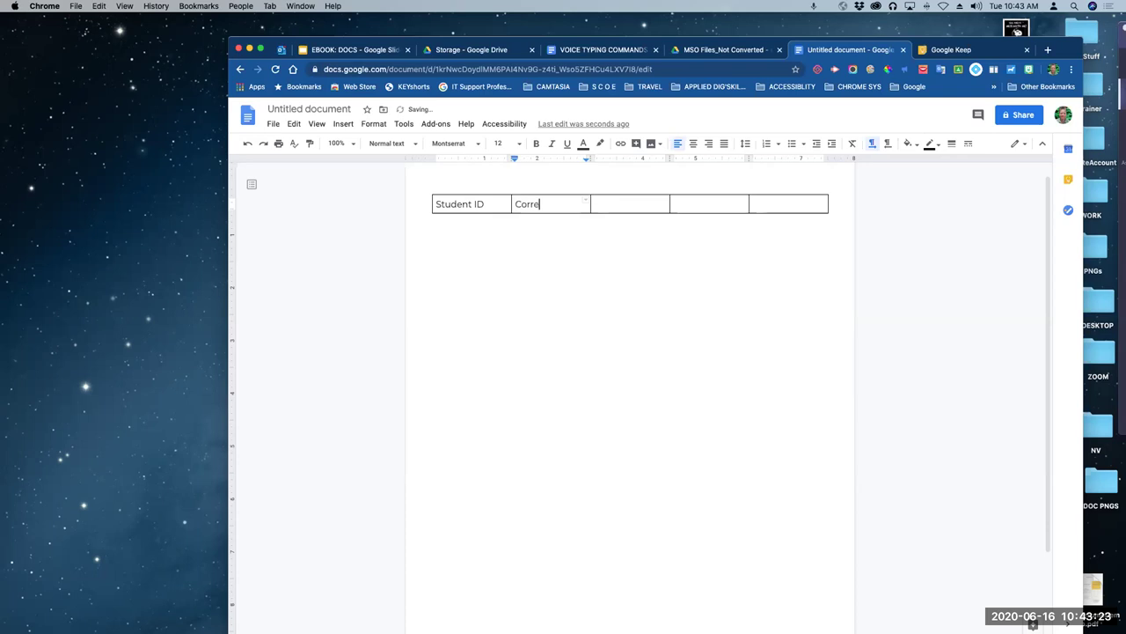
{"action": "type", "text": "Wirite a sentence"}
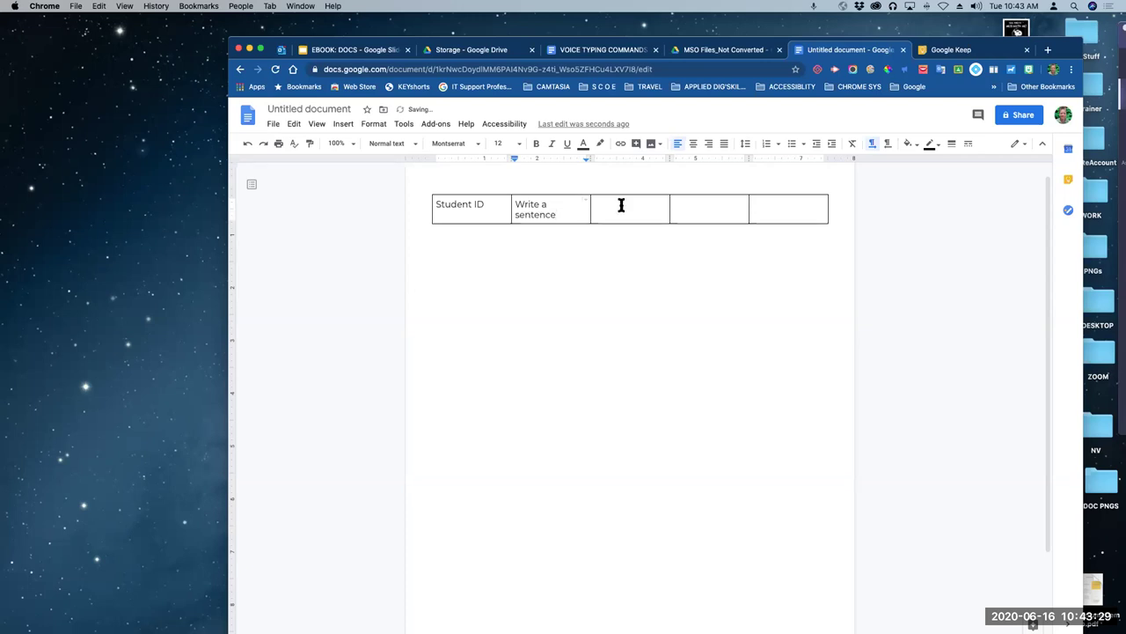
Step: Merge the second through fifth header cells into one 'Write a sentence' cell
{"action": "left_click_drag", "start_coordinate": [574, 210], "coordinate": [778, 201]}
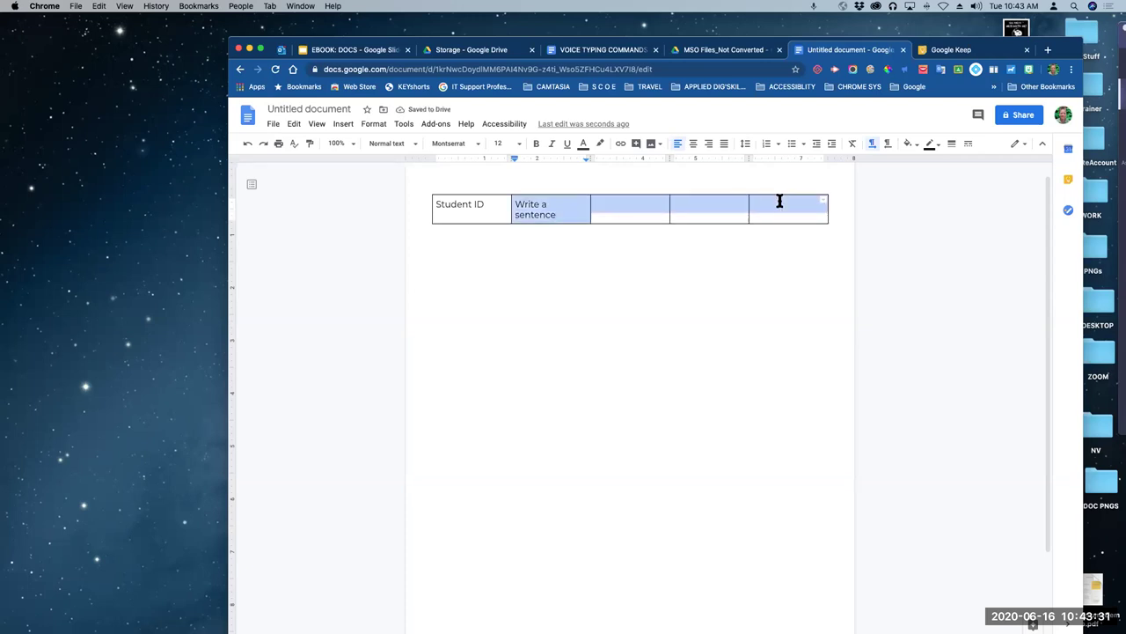
{"action": "right_click", "coordinate": [780, 204]}
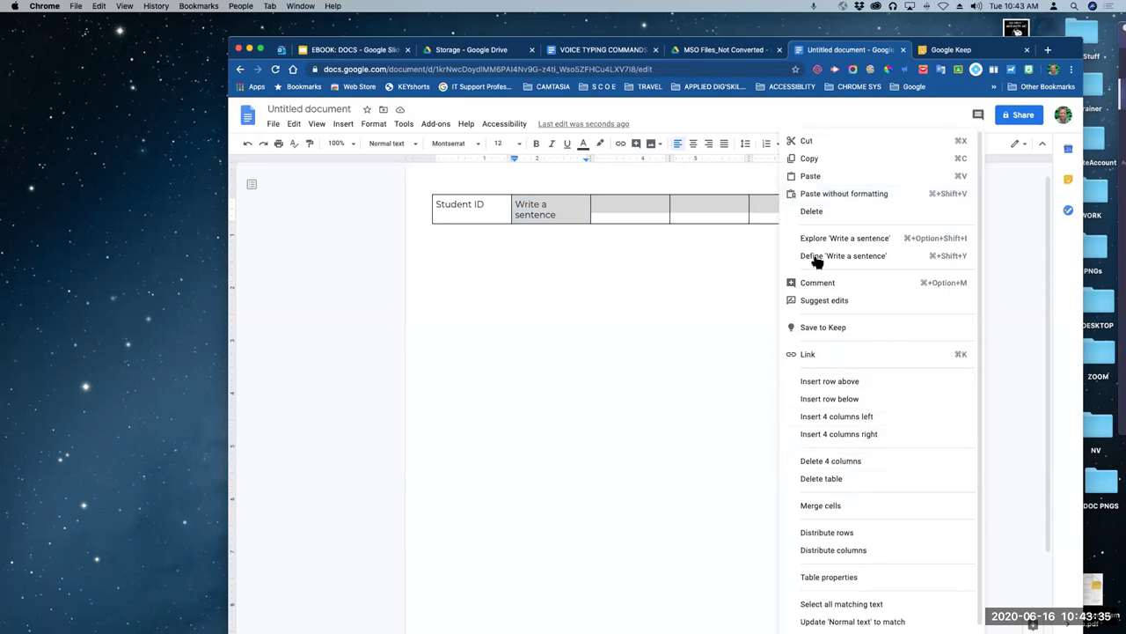
{"action": "left_click", "coordinate": [832, 507]}
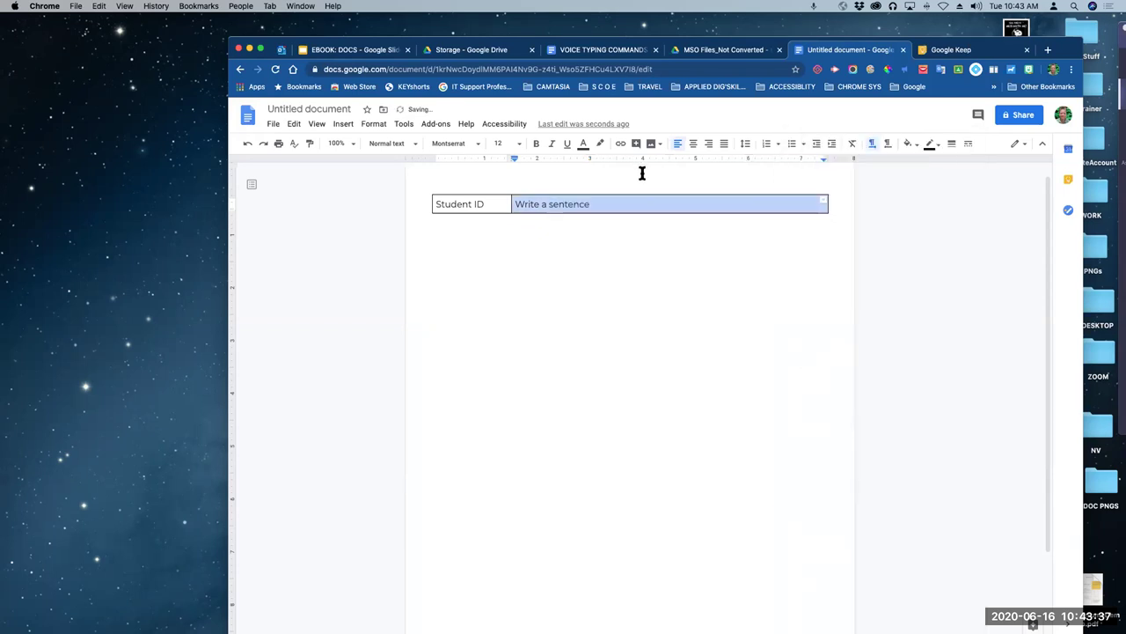
Step: Add empty rows beneath the header row with Tab from the row's end
{"action": "left_click", "coordinate": [590, 204]}
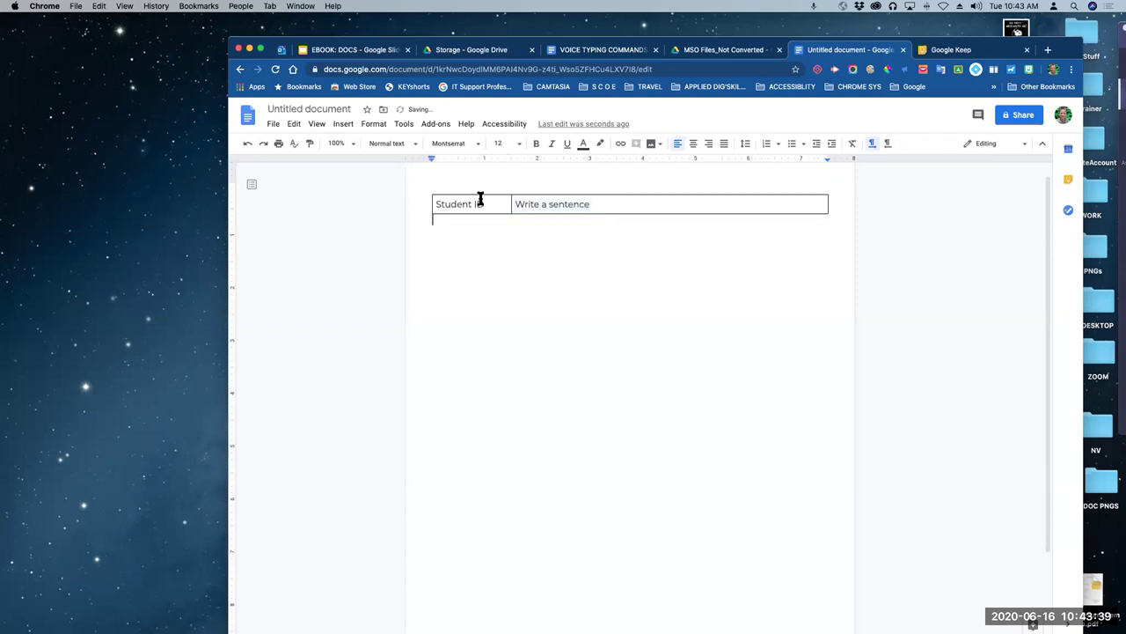
{"action": "key", "text": "Tab"}
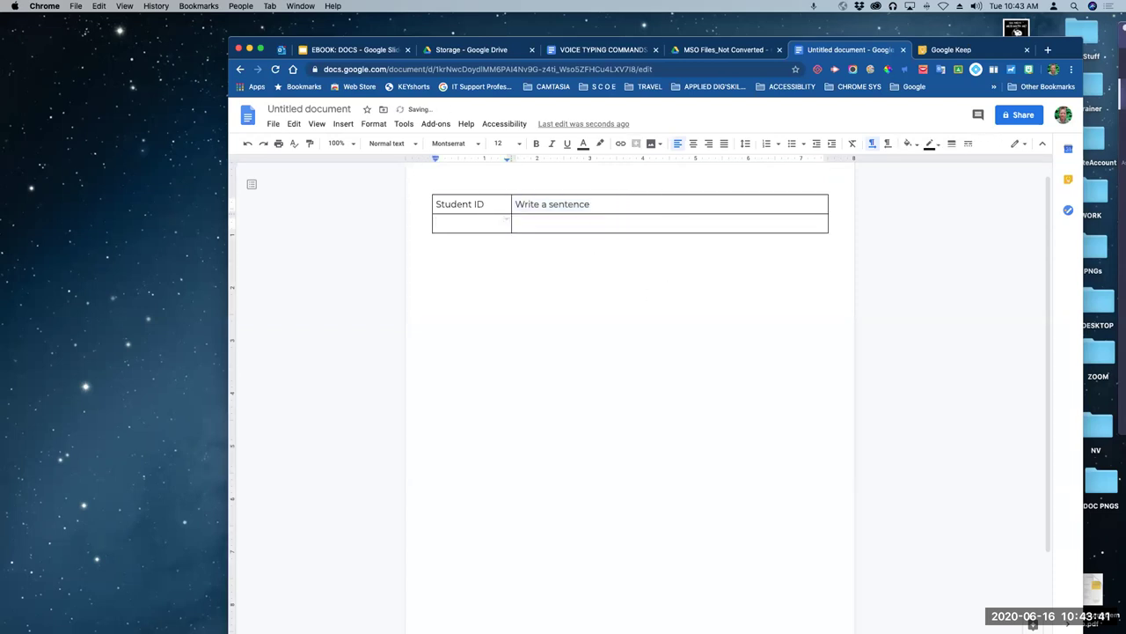
{"action": "key", "text": "Tab"}
{"action": "key", "text": "Tab"}
{"action": "key", "text": "Tab"}
{"action": "key", "text": "Tab"}
{"action": "key", "text": "Tab"}
{"action": "key", "text": "Tab"}
{"action": "key", "text": "Tab"}
{"action": "key", "text": "Tab"}
{"action": "key", "text": "Tab"}
{"action": "key", "text": "Tab"}
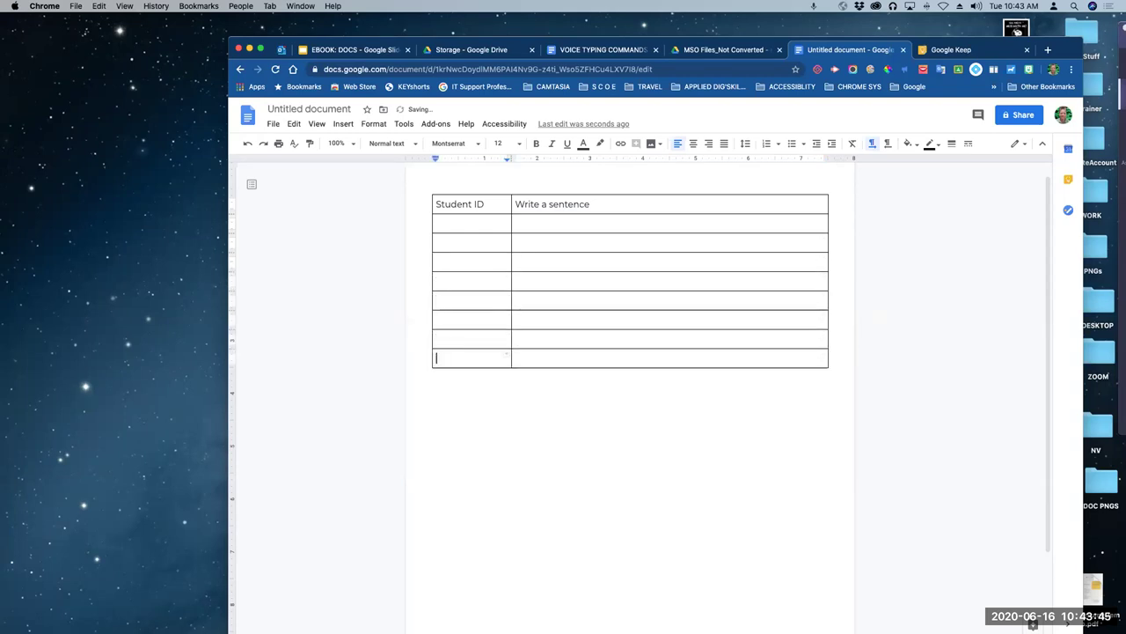
Step: Number the first four Student ID cells 1, 2, 3 and 4
{"action": "triple_click", "coordinate": [498, 223]}
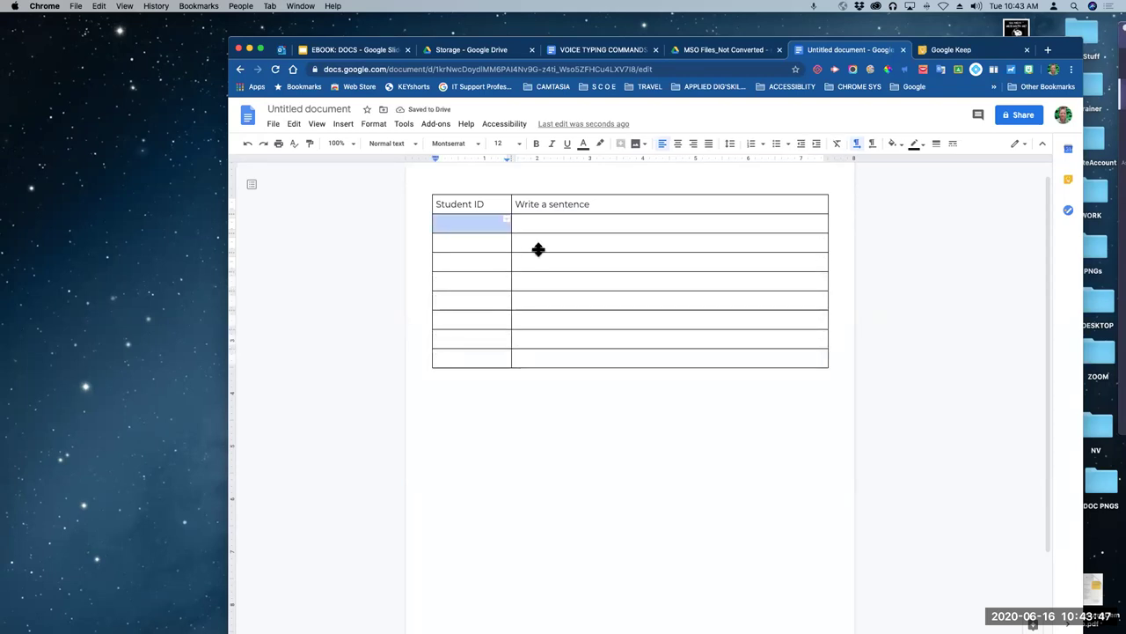
{"action": "type", "text": "1"}
{"action": "left_click", "coordinate": [482, 244]}
{"action": "type", "text": "2"}
{"action": "triple_click", "coordinate": [469, 268]}
{"action": "type", "text": "3"}
{"action": "left_click", "coordinate": [463, 280]}
{"action": "type", "text": "4"}
{"action": "left_click", "coordinate": [482, 300]}
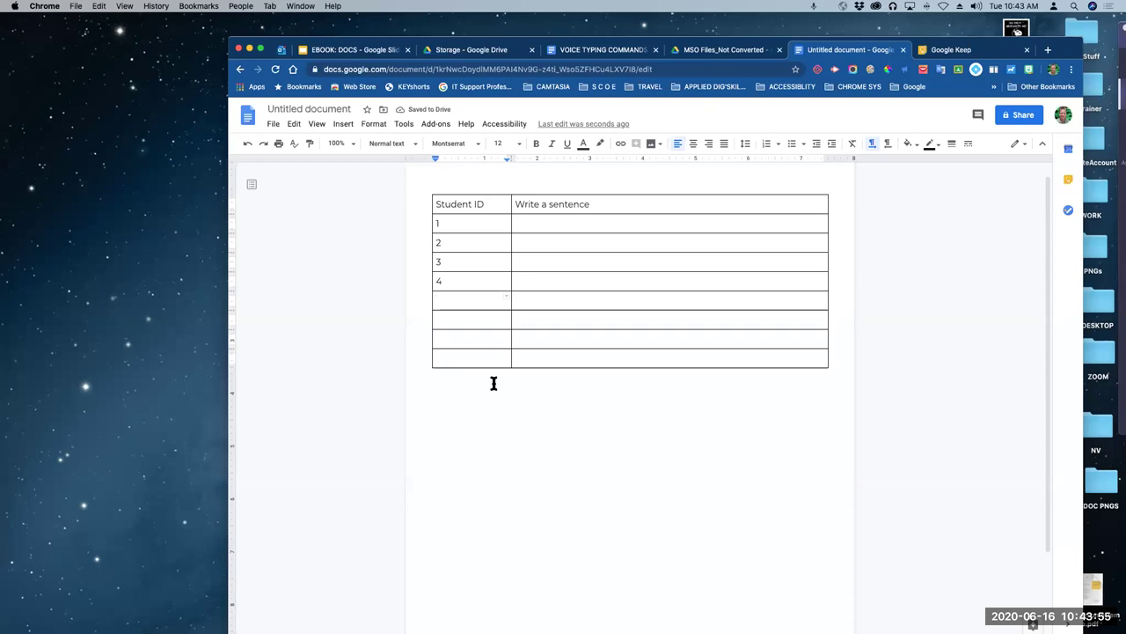
Step: Replace the first two IDs with 'B RP' and 'CC'
{"action": "left_click", "coordinate": [452, 223]}
{"action": "key", "text": "BackSpace"}
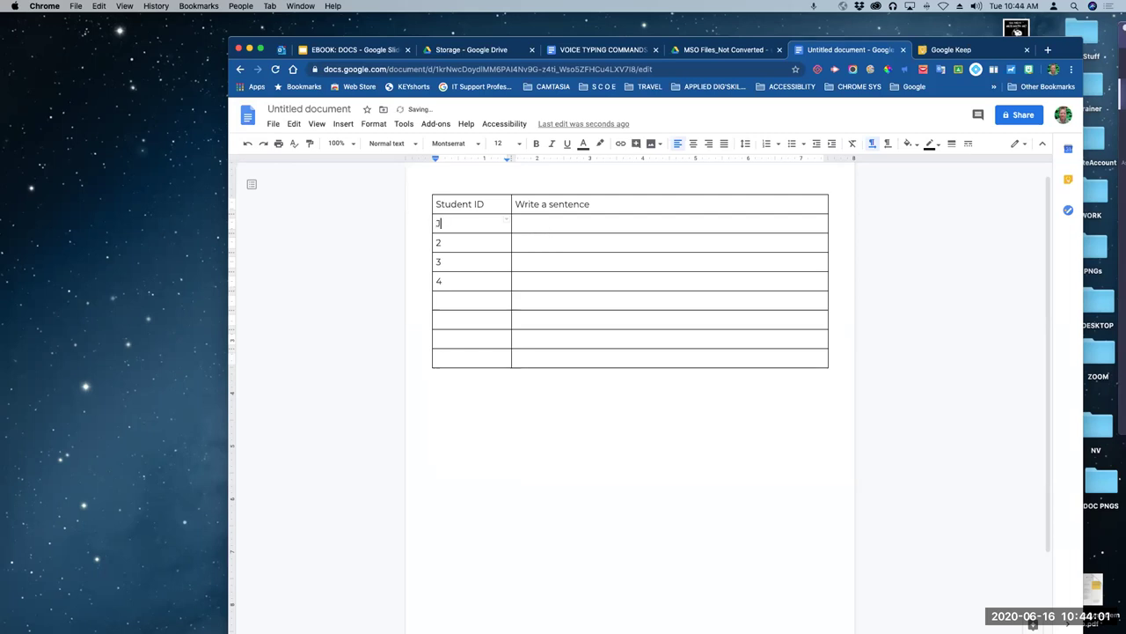
{"action": "type", "text": "B RP"}
{"action": "left_click", "coordinate": [440, 244]}
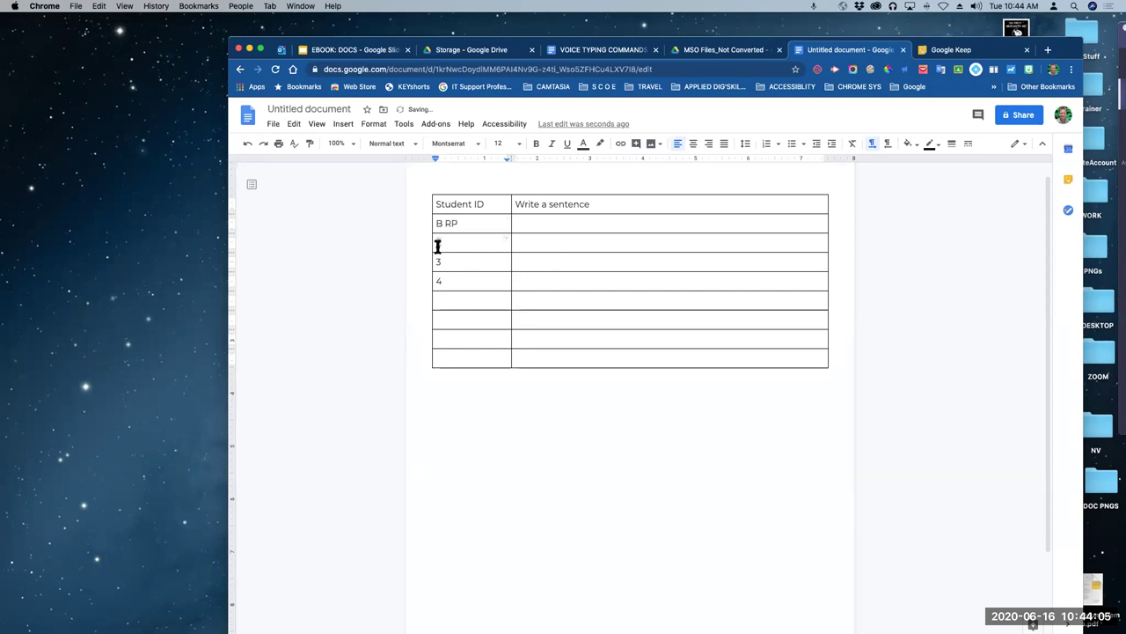
{"action": "key", "text": "BackSpace"}
{"action": "type", "text": "CC"}
{"action": "left_click", "coordinate": [479, 261]}
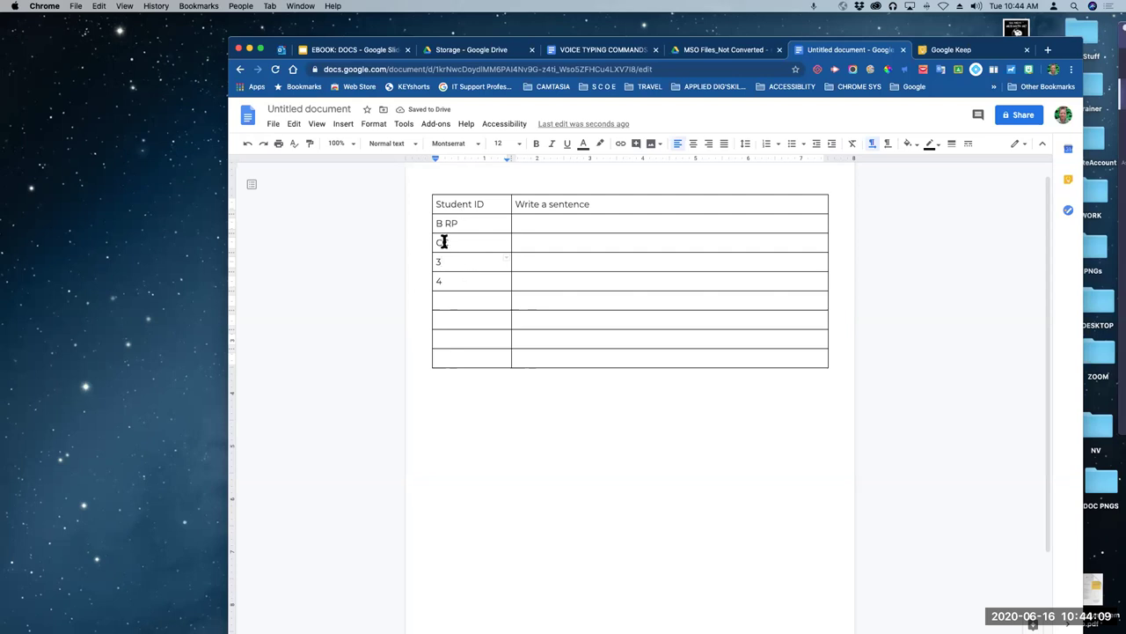
{"action": "left_click_drag", "start_coordinate": [449, 242], "coordinate": [517, 239]}
Step: Enter 10 in the seventh-row Student ID cell, then click below the table
{"action": "left_click", "coordinate": [444, 336]}
{"action": "type", "text": "10"}
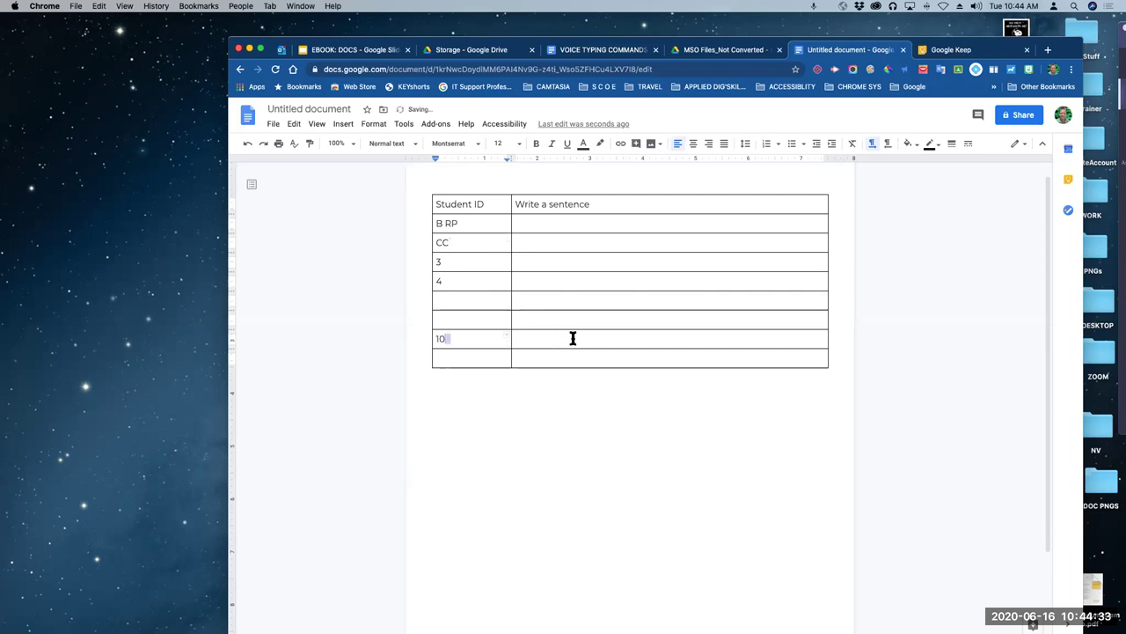
{"action": "key", "text": "Tab"}
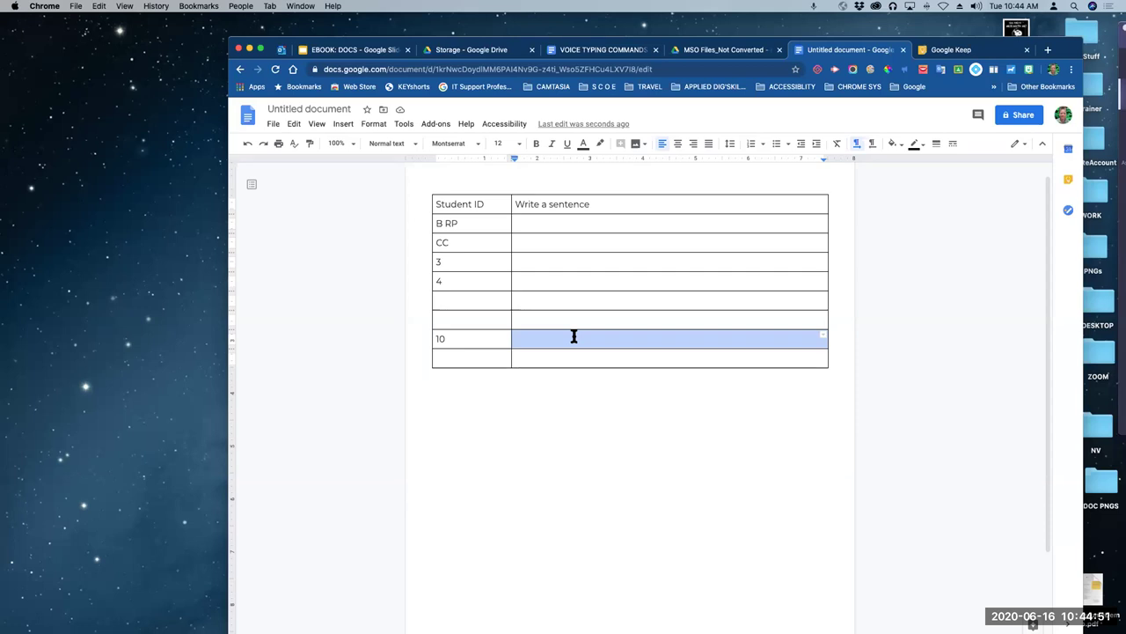
{"action": "left_click", "coordinate": [638, 384]}
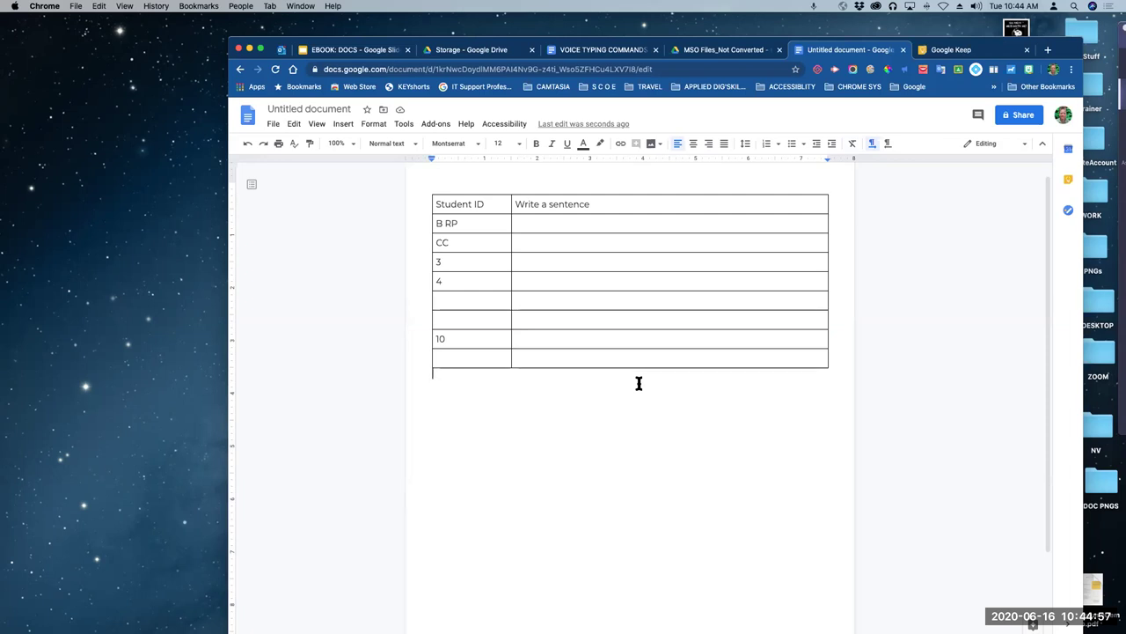
Step: Title the document 'WRITING ASSIGNMENT' instead of the suggested 'Student ID'
{"action": "left_click", "coordinate": [295, 109]}
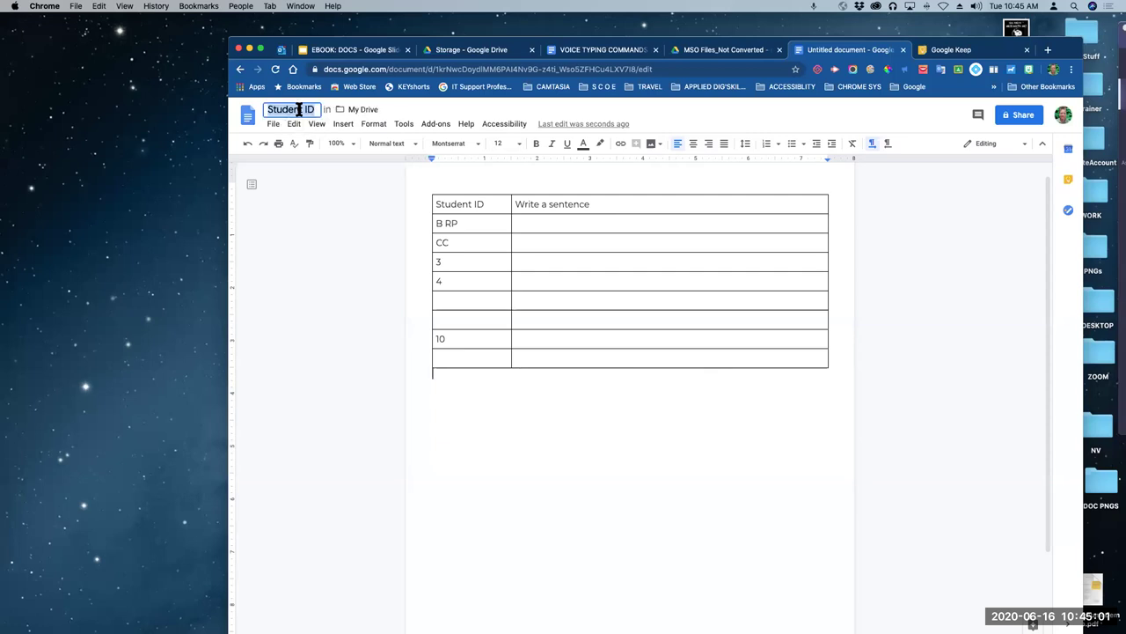
{"action": "left_click", "coordinate": [345, 207]}
{"action": "left_click", "coordinate": [273, 124]}
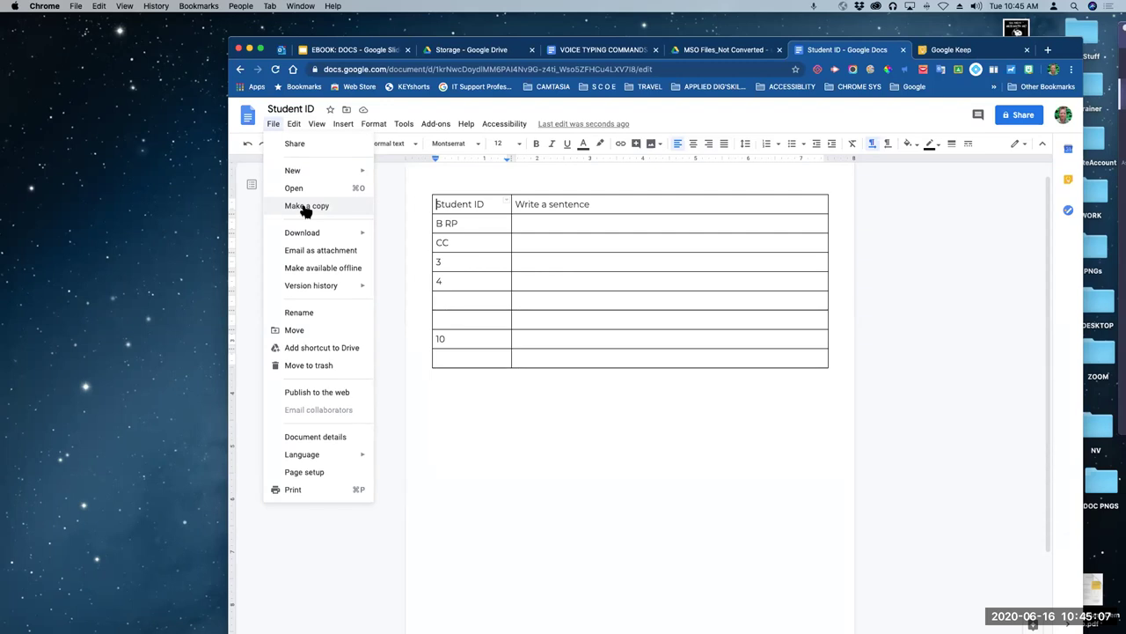
{"action": "left_click", "coordinate": [295, 109]}
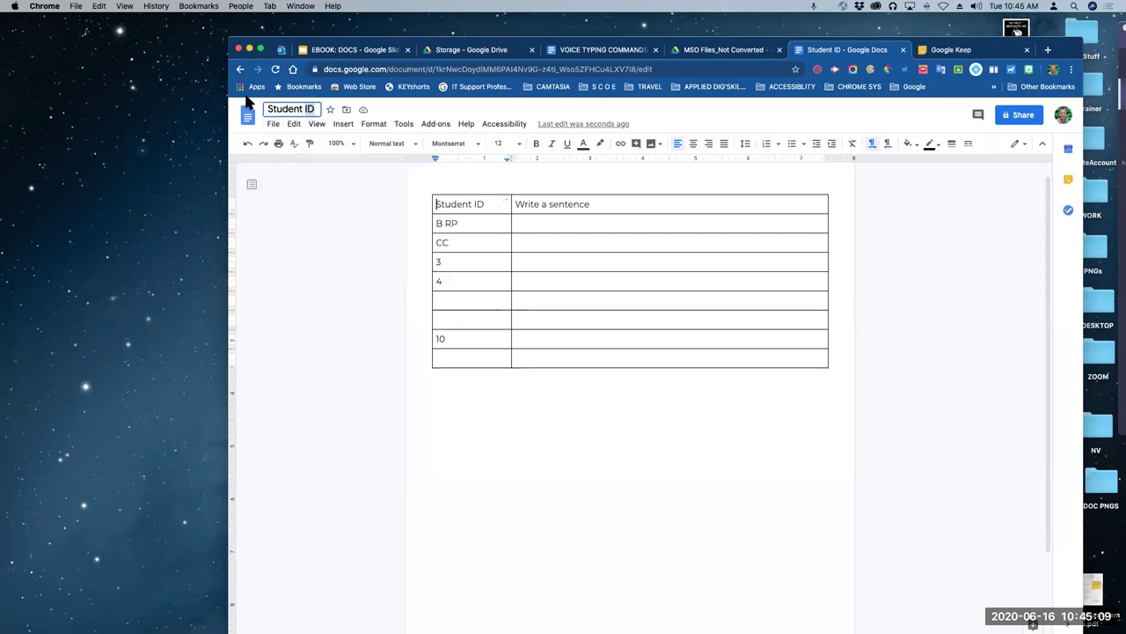
{"action": "type", "text": "WRI"}
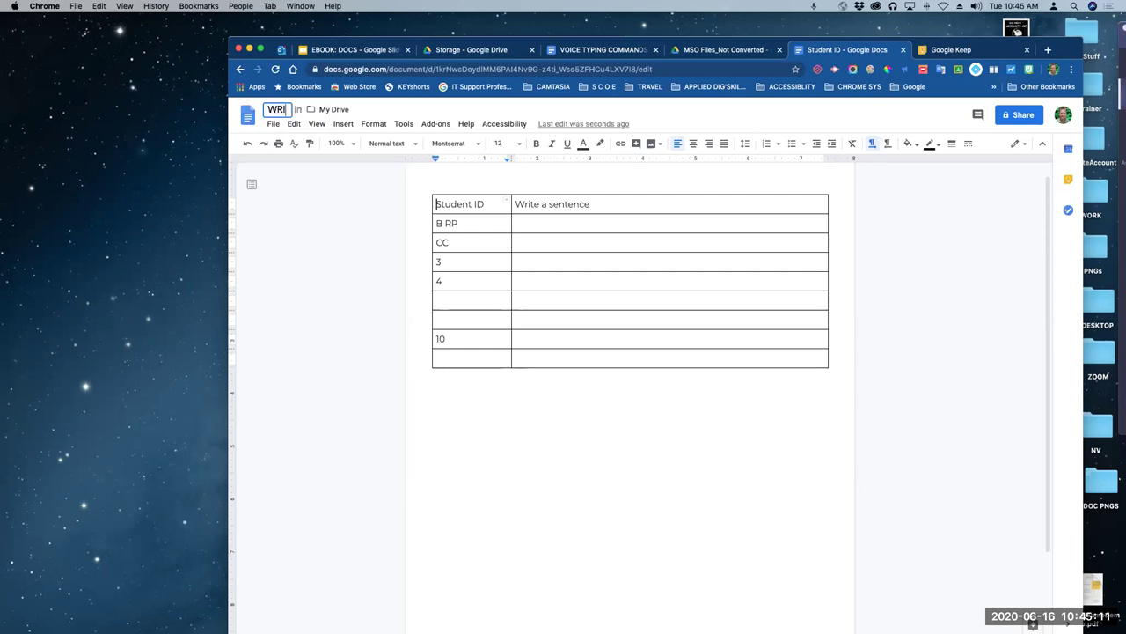
{"action": "type", "text": "TING ASSIGNMENT"}
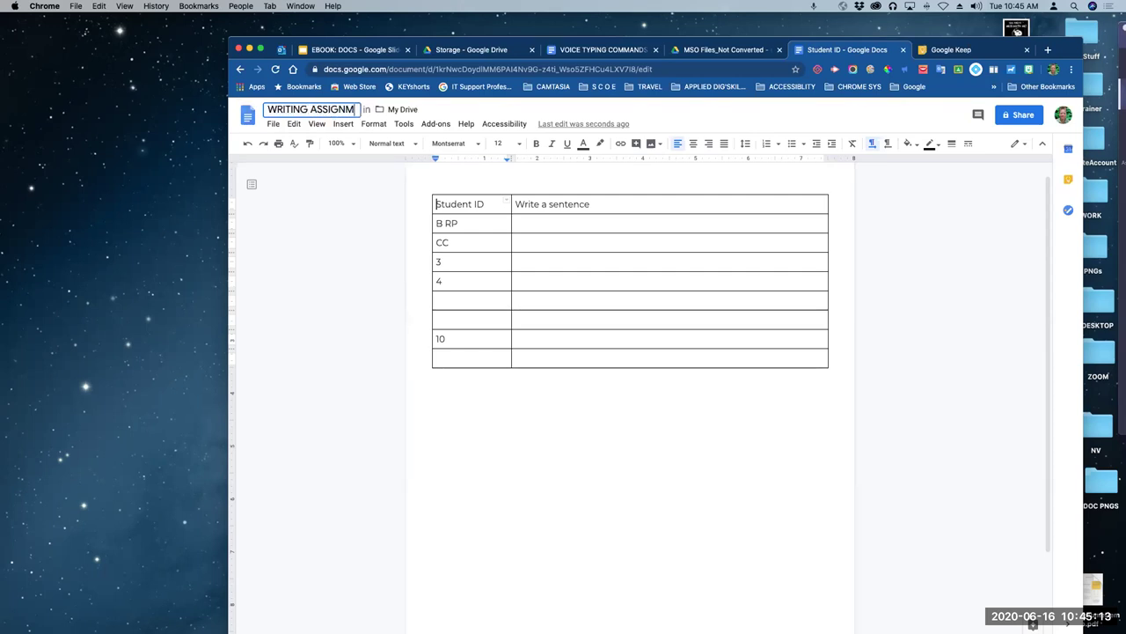
{"action": "left_click", "coordinate": [435, 221]}
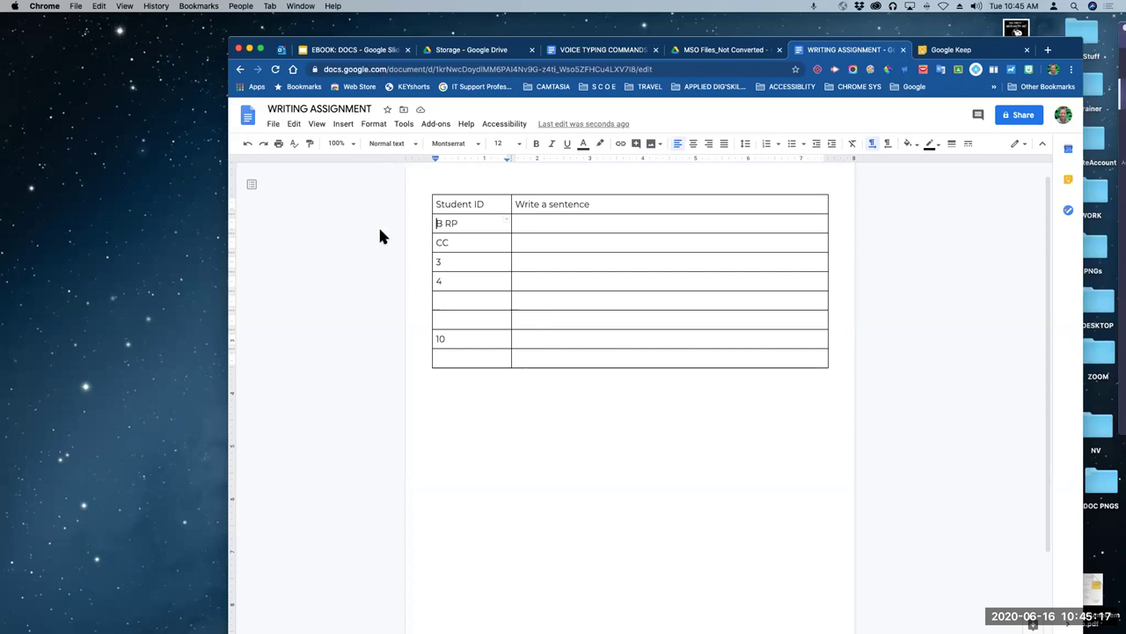
Step: Copy the link and stop editors from changing permissions and sharing
{"action": "left_click", "coordinate": [1017, 116]}
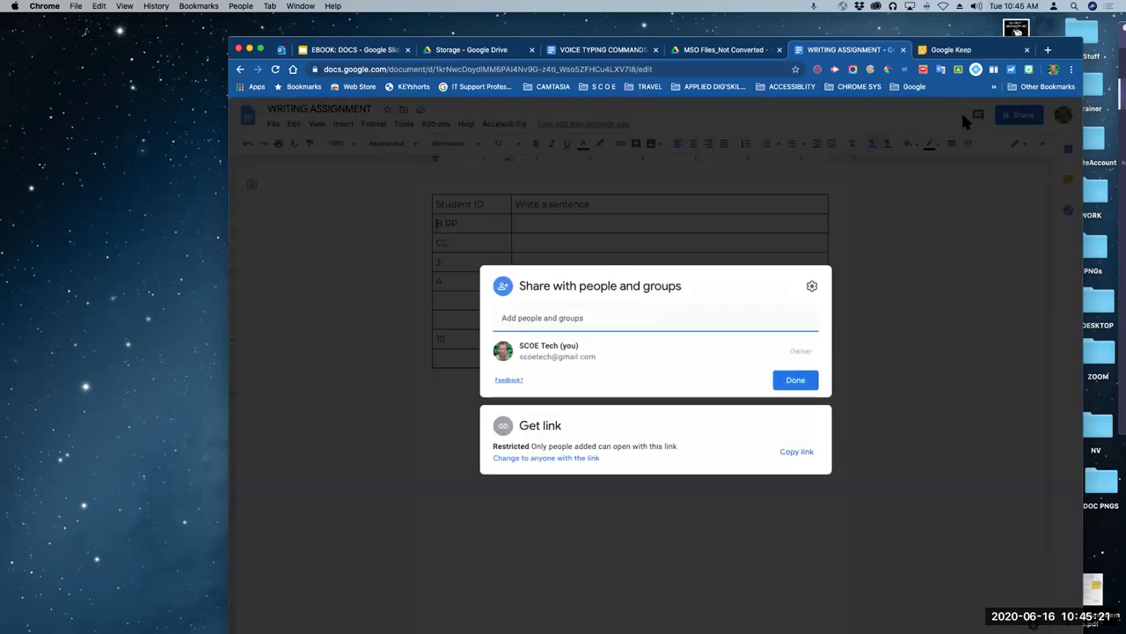
{"action": "left_click", "coordinate": [796, 453]}
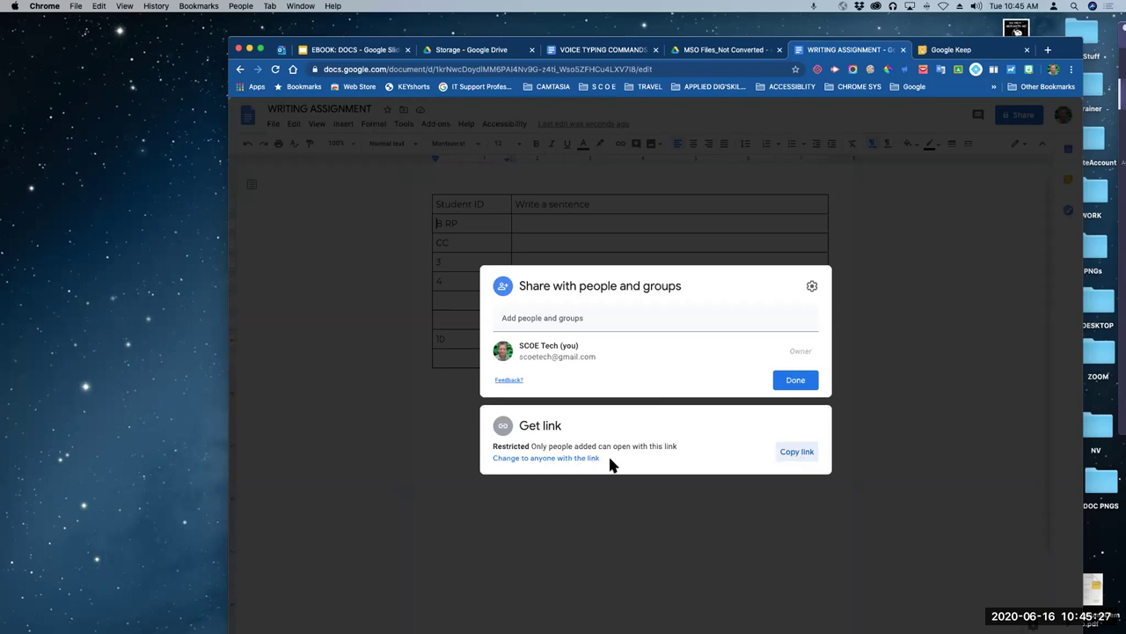
{"action": "left_click", "coordinate": [812, 290]}
{"action": "left_click", "coordinate": [524, 358]}
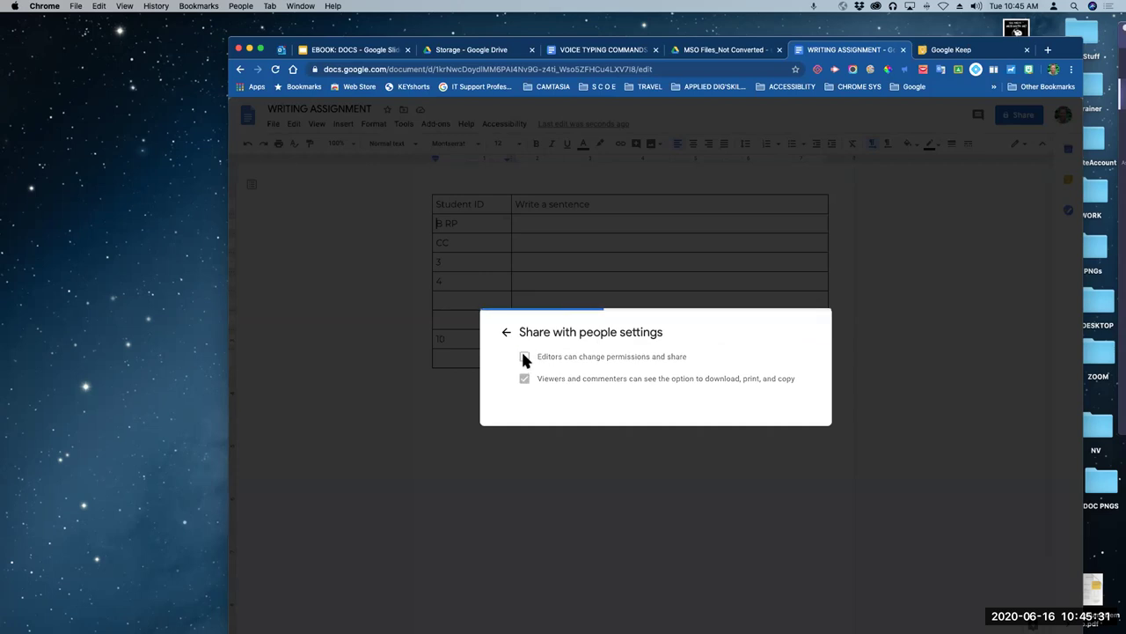
{"action": "left_click", "coordinate": [507, 334]}
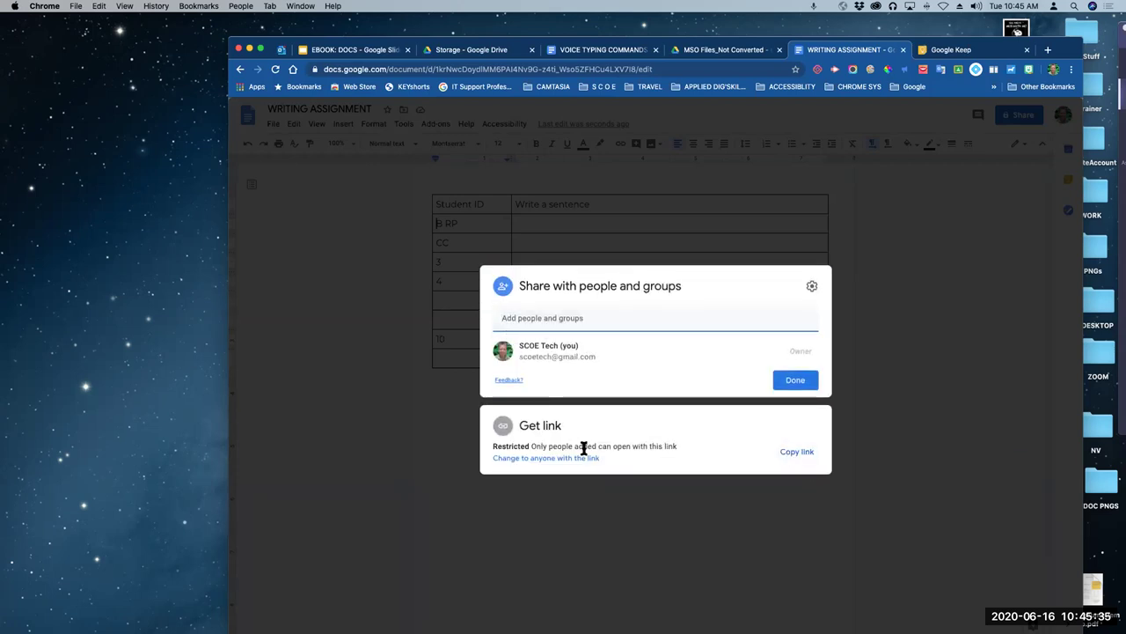
Step: Set link access to Anyone with the link as Viewer and copy the link
{"action": "left_click", "coordinate": [686, 448]}
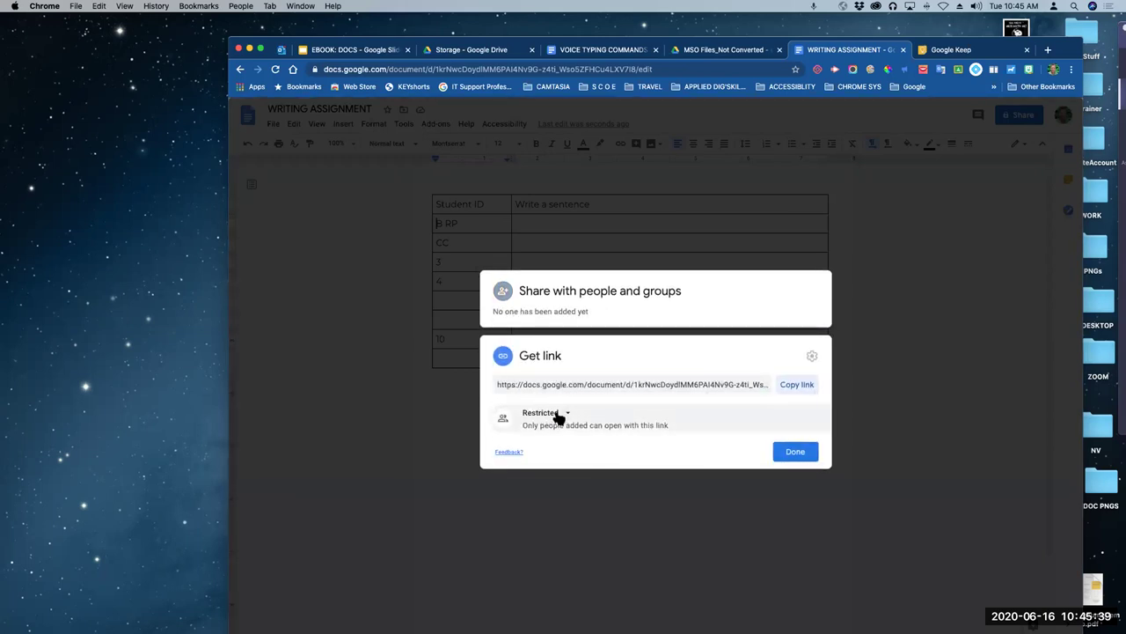
{"action": "left_click", "coordinate": [569, 415]}
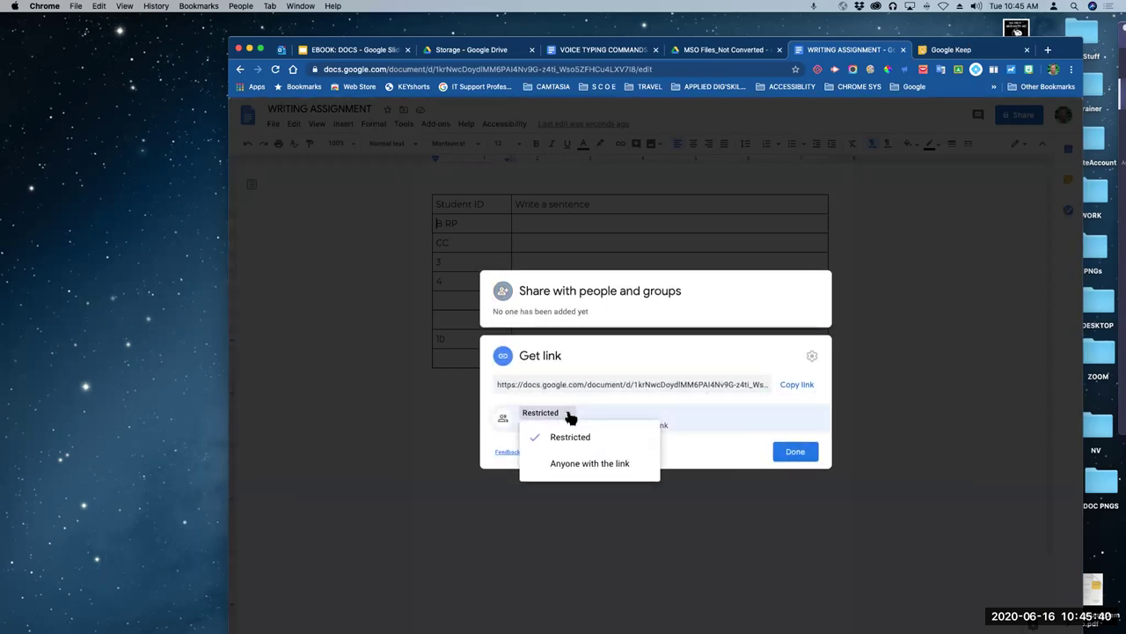
{"action": "left_click", "coordinate": [578, 463]}
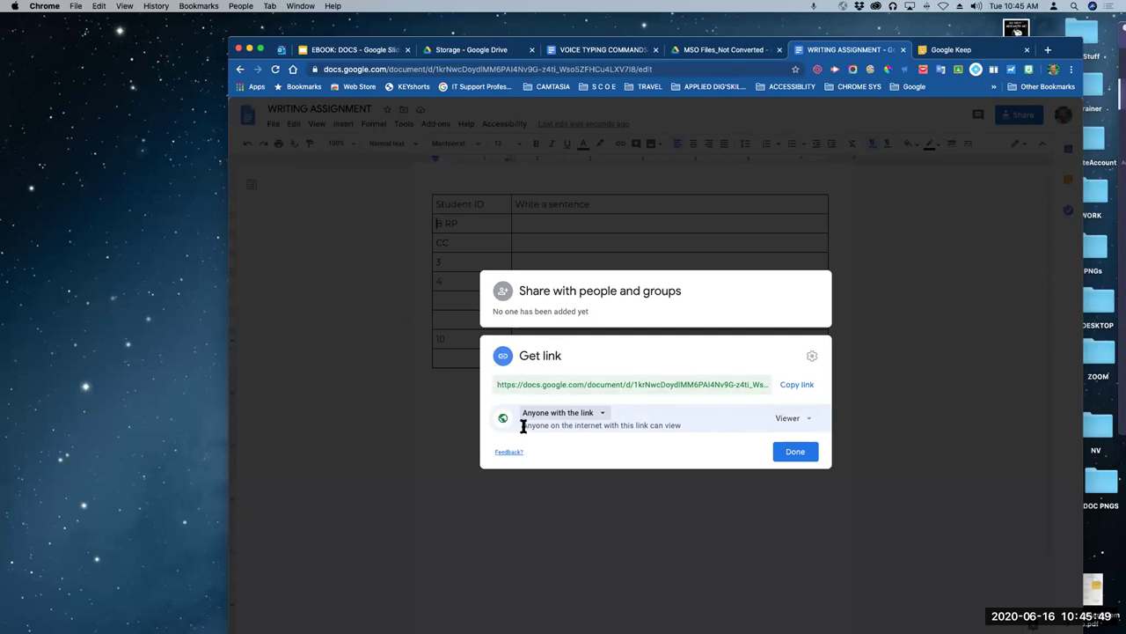
{"action": "left_click", "coordinate": [605, 415]}
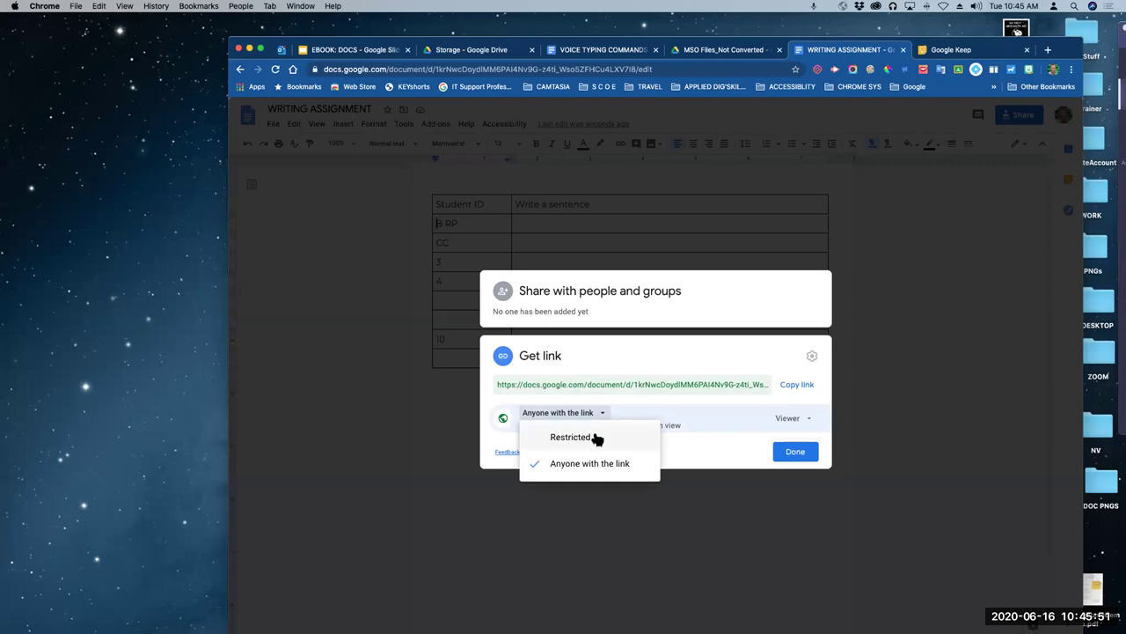
{"action": "left_click", "coordinate": [645, 400]}
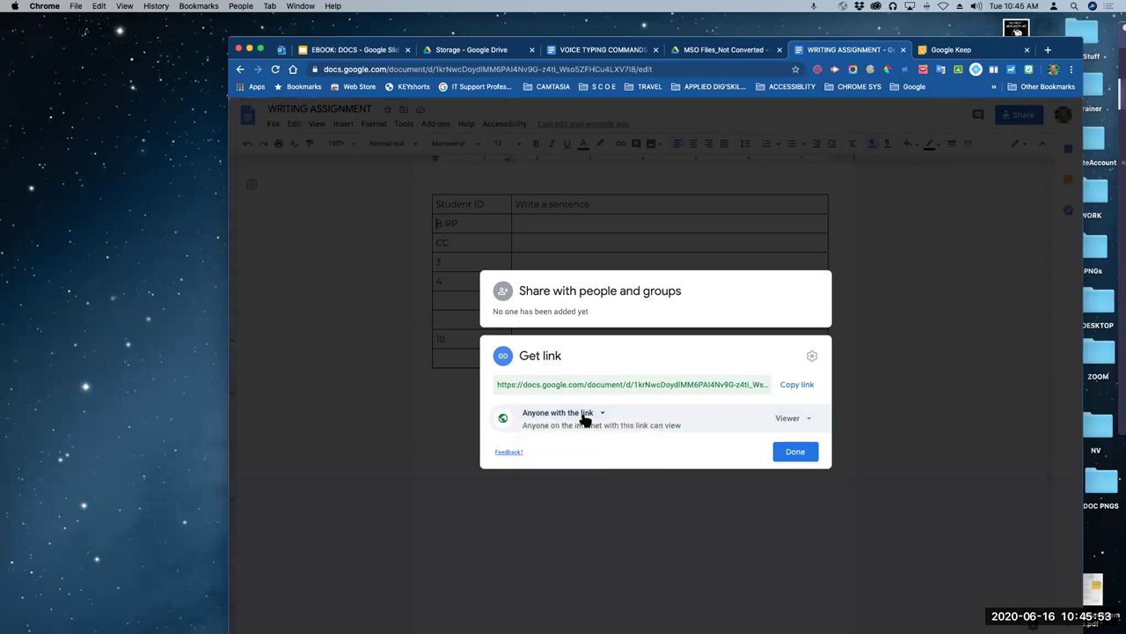
{"action": "left_click", "coordinate": [808, 420]}
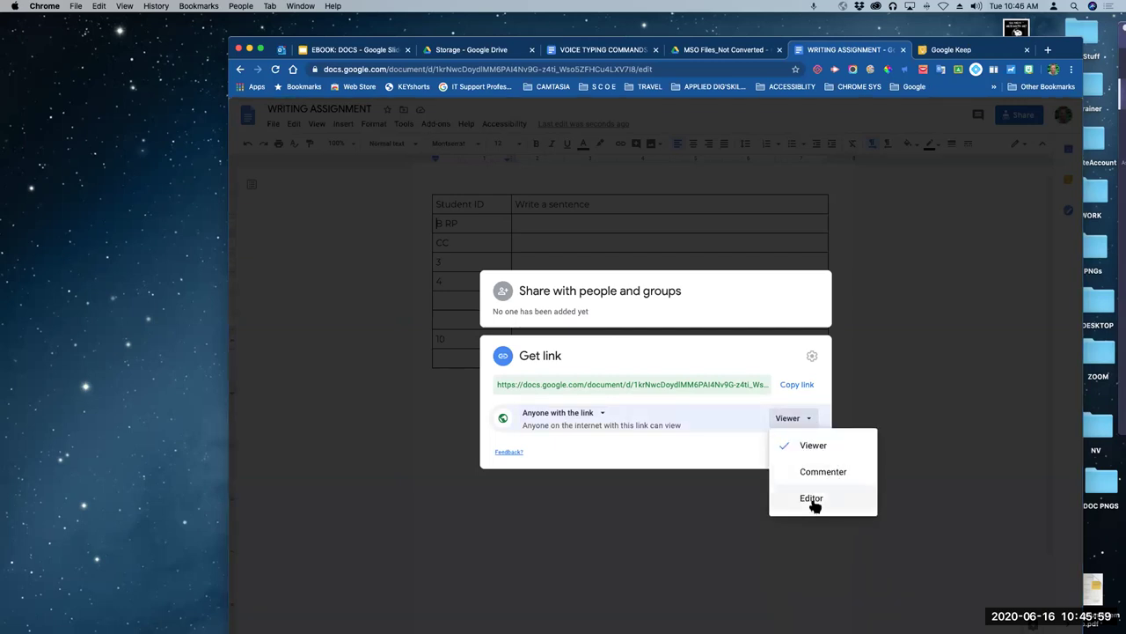
{"action": "left_click", "coordinate": [759, 410]}
{"action": "left_click", "coordinate": [810, 420]}
{"action": "left_click", "coordinate": [811, 420]}
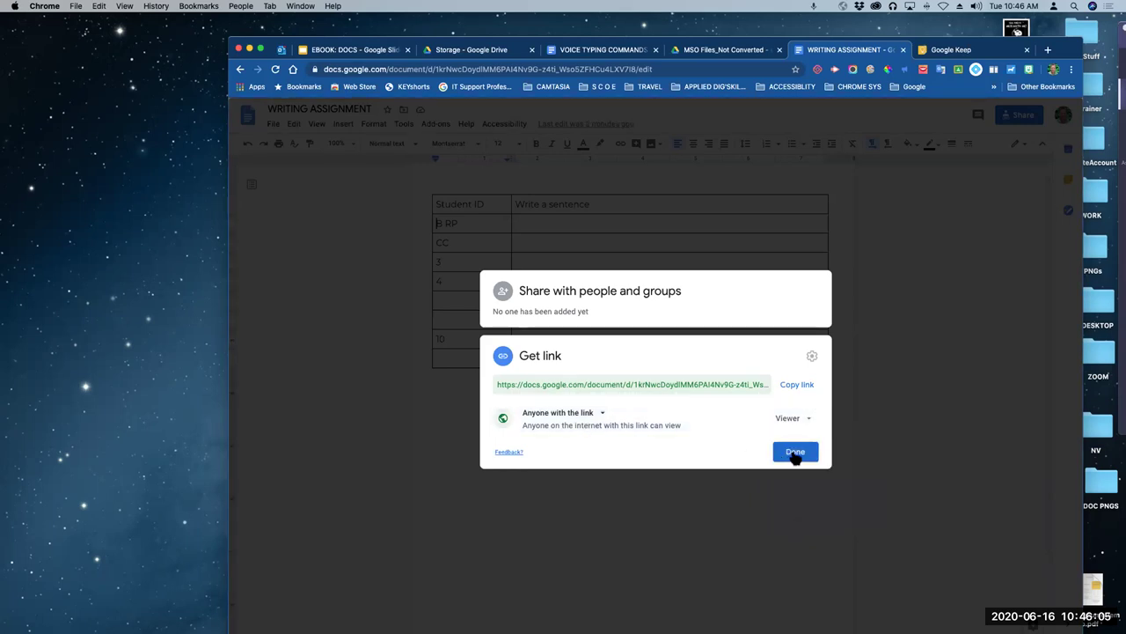
{"action": "left_click", "coordinate": [803, 385]}
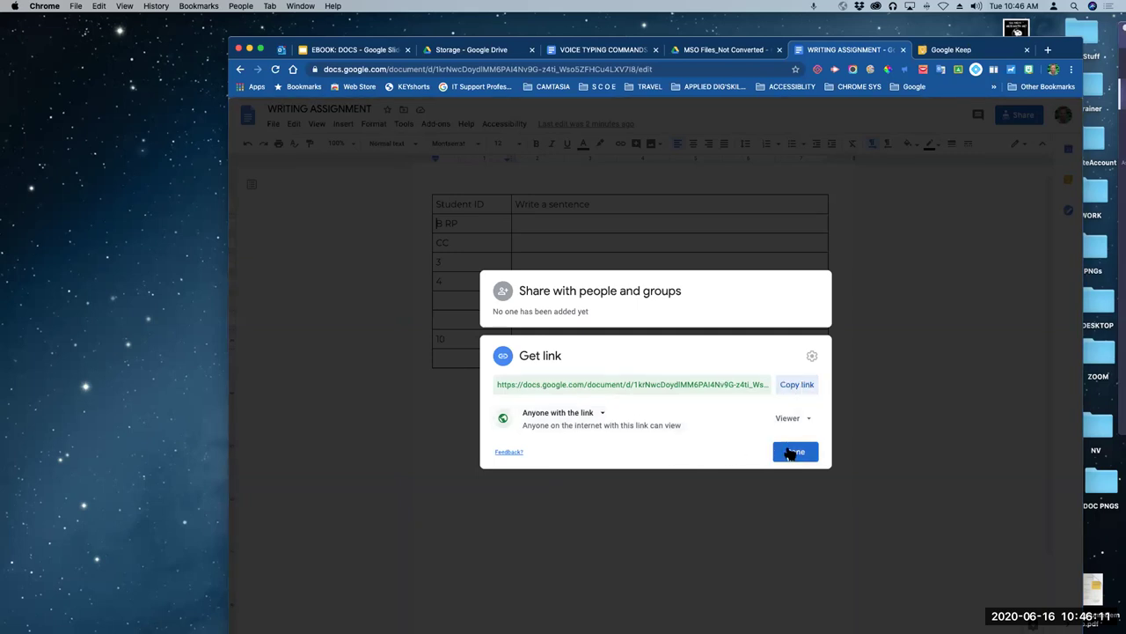
{"action": "left_click", "coordinate": [791, 453]}
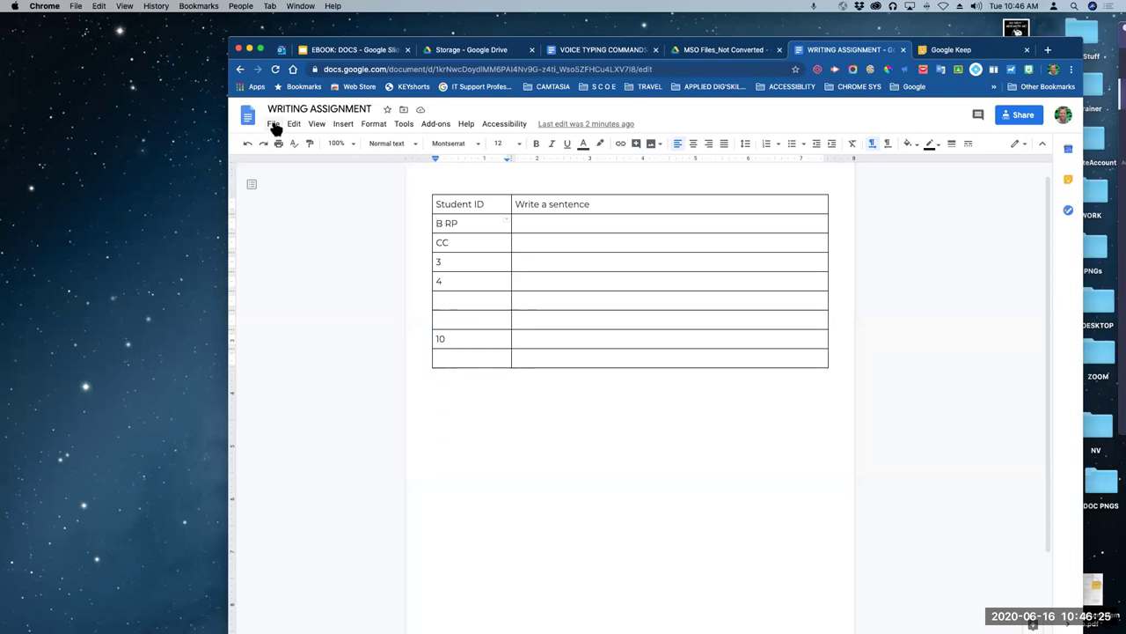
Step: Copy WRITING ASSIGNMENT, prefixing the name with a person's name instead of 'Copy of'
{"action": "left_click", "coordinate": [274, 124]}
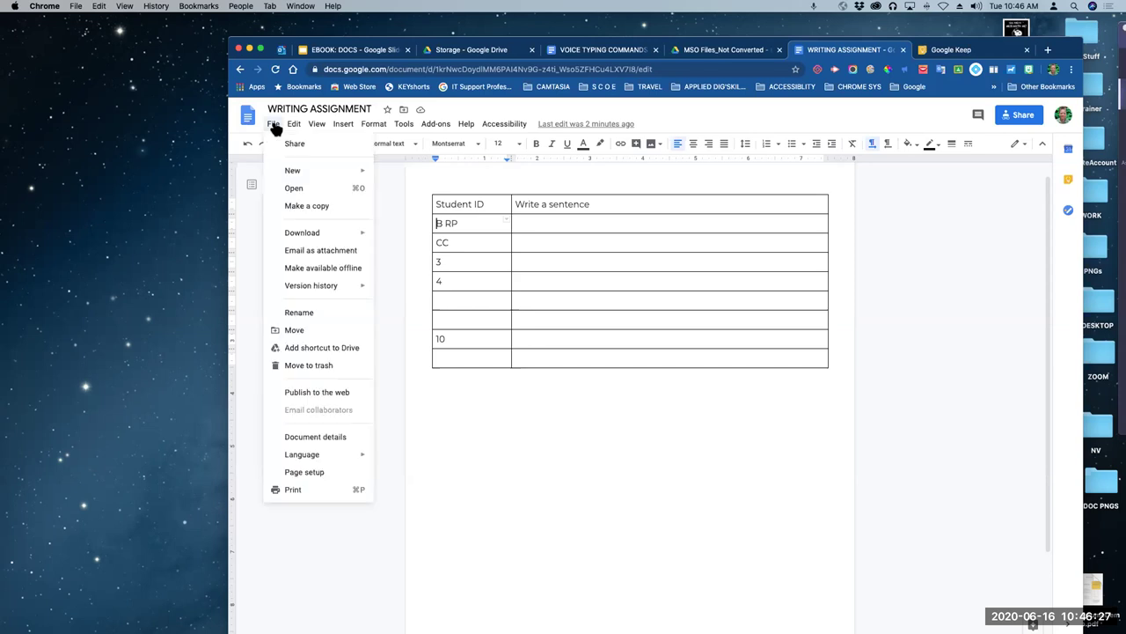
{"action": "left_click", "coordinate": [302, 206]}
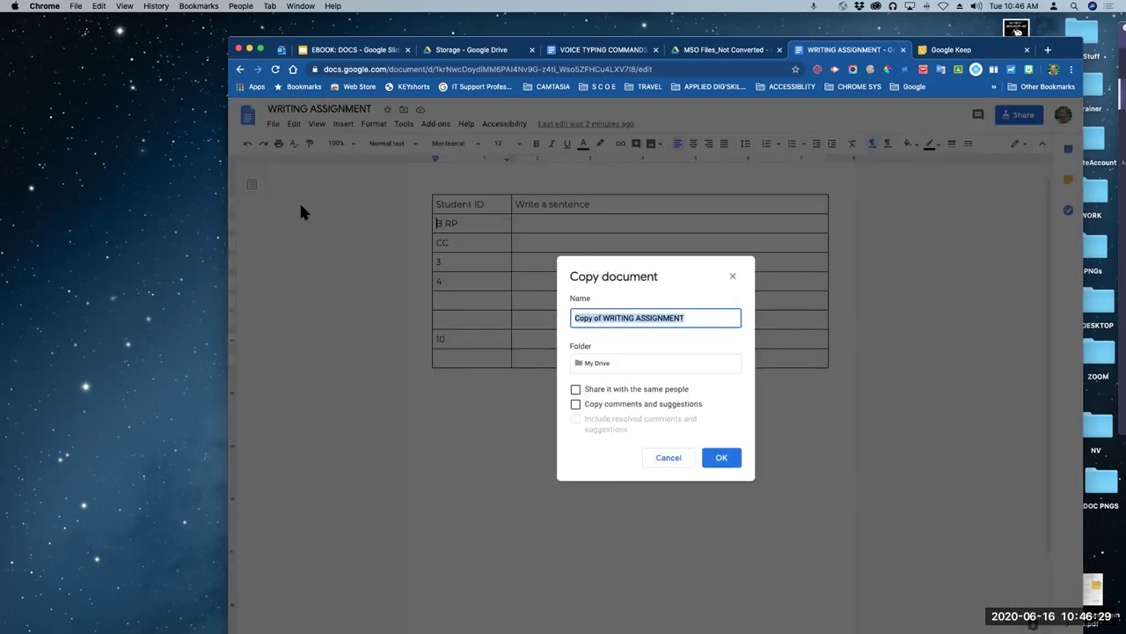
{"action": "left_click_drag", "start_coordinate": [605, 318], "coordinate": [574, 318]}
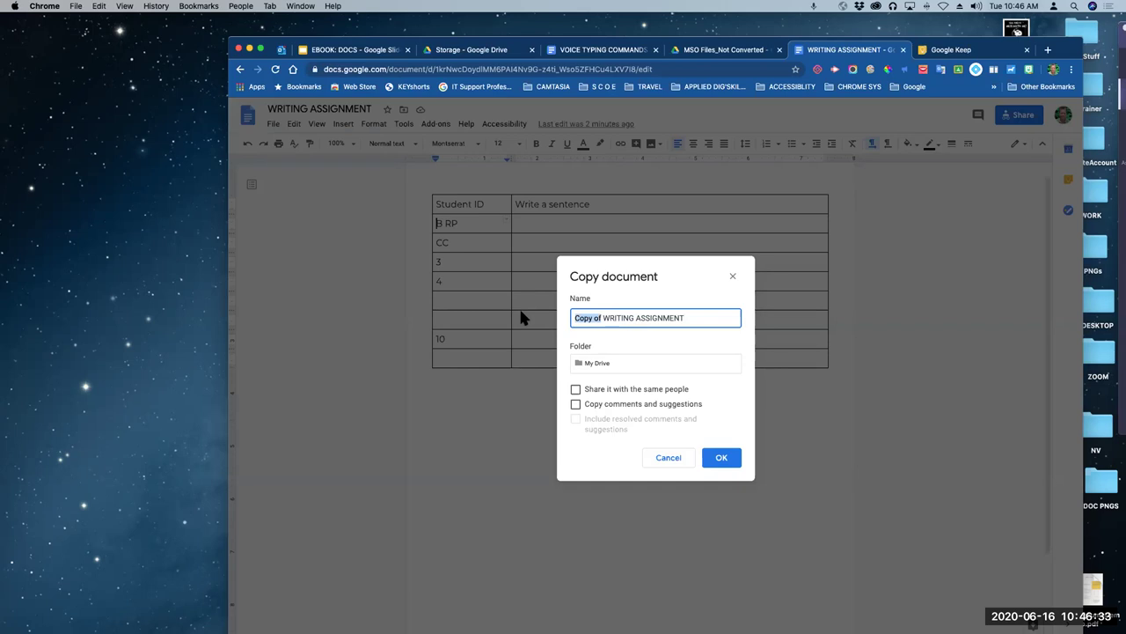
{"action": "type", "text": "HOLT"}
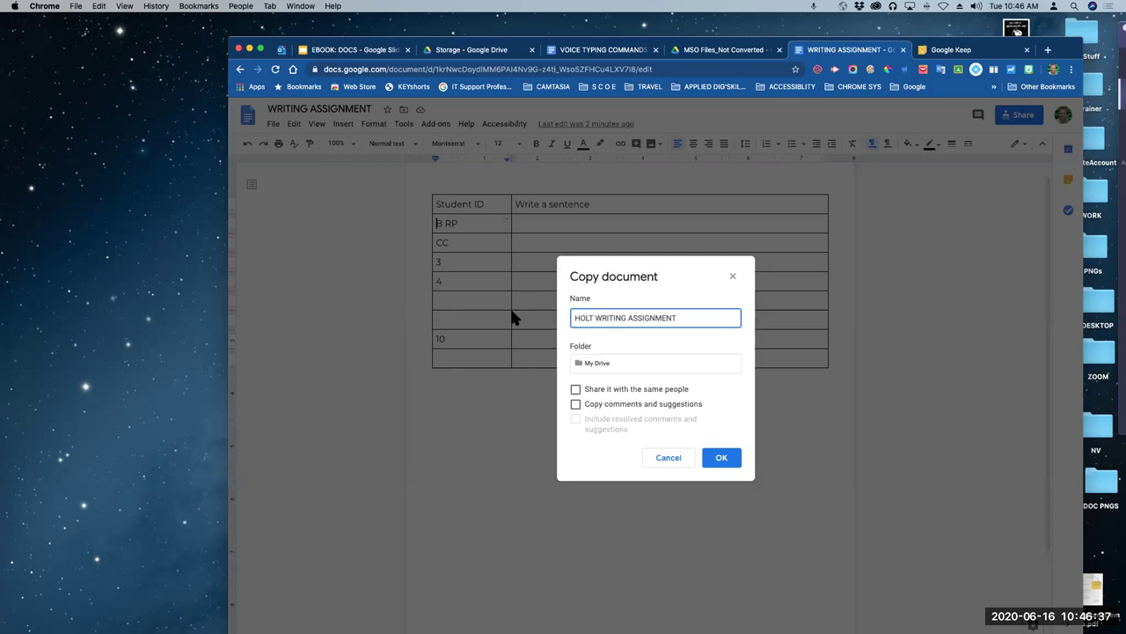
{"action": "left_click", "coordinate": [721, 458]}
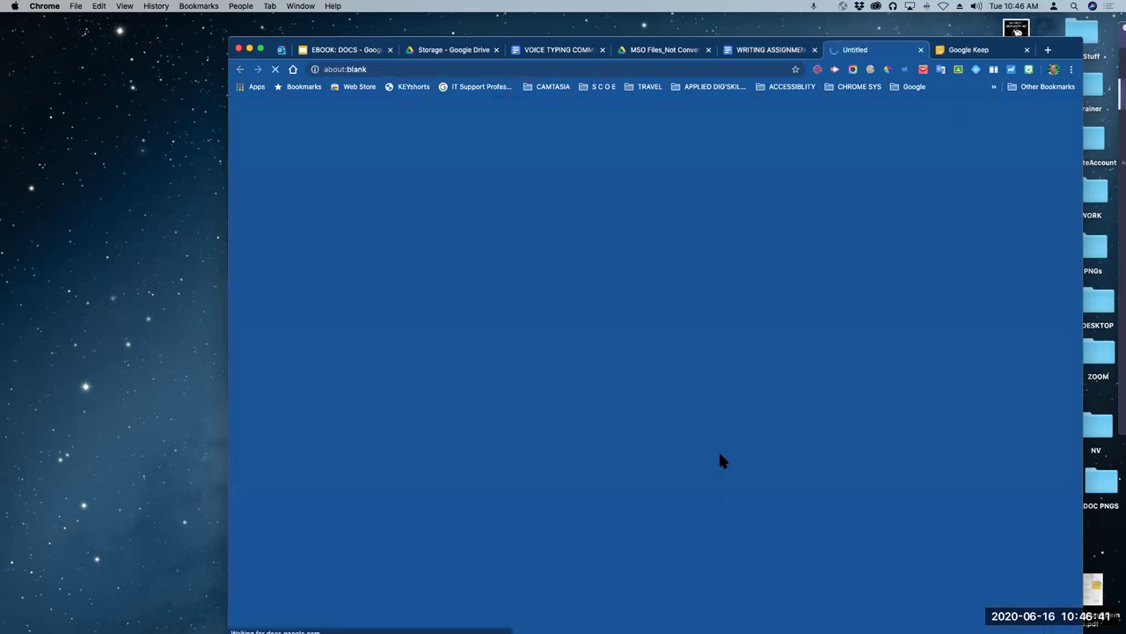
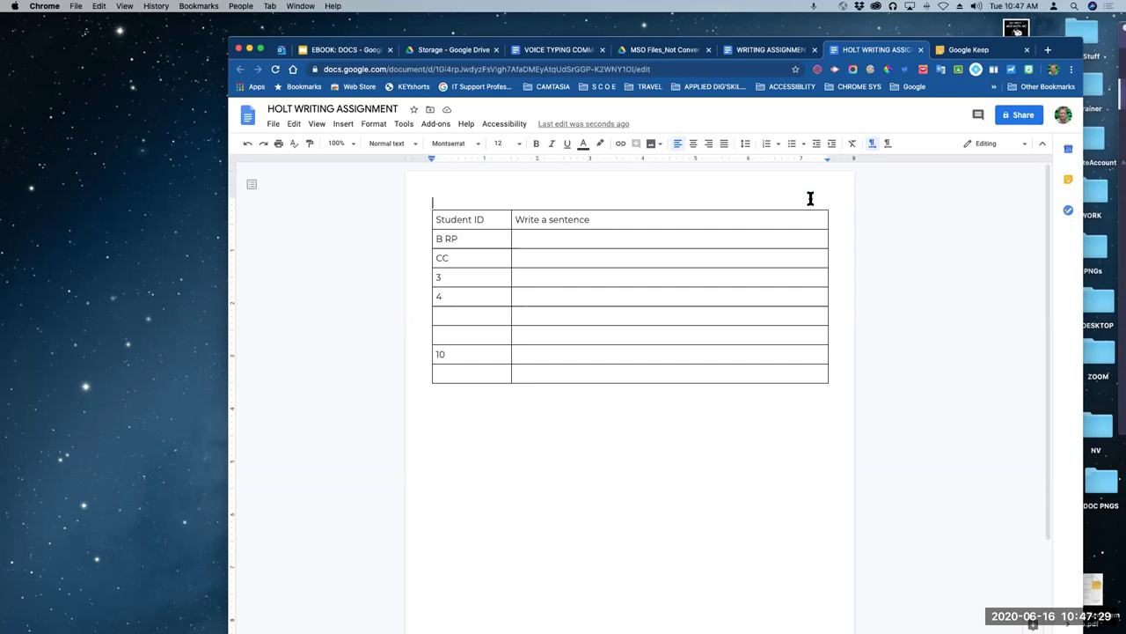
Step: Select the Write a sentence column cells, leave the table, and switch to the Google Keep tab
{"action": "left_click_drag", "start_coordinate": [557, 221], "coordinate": [596, 411]}
{"action": "left_click", "coordinate": [686, 414]}
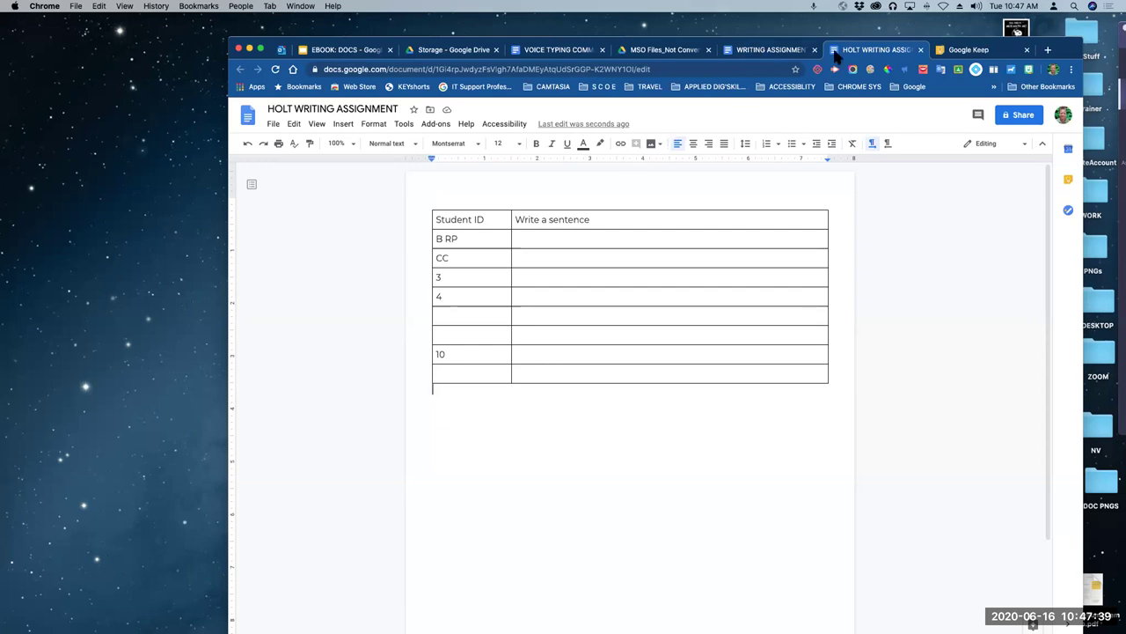
{"action": "left_click", "coordinate": [961, 55]}
Step: Go to the VOA English podcasts page and frame the As It Is entry as a selected-area capture
{"action": "left_click", "coordinate": [452, 70]}
{"action": "type", "text": "voaen"}
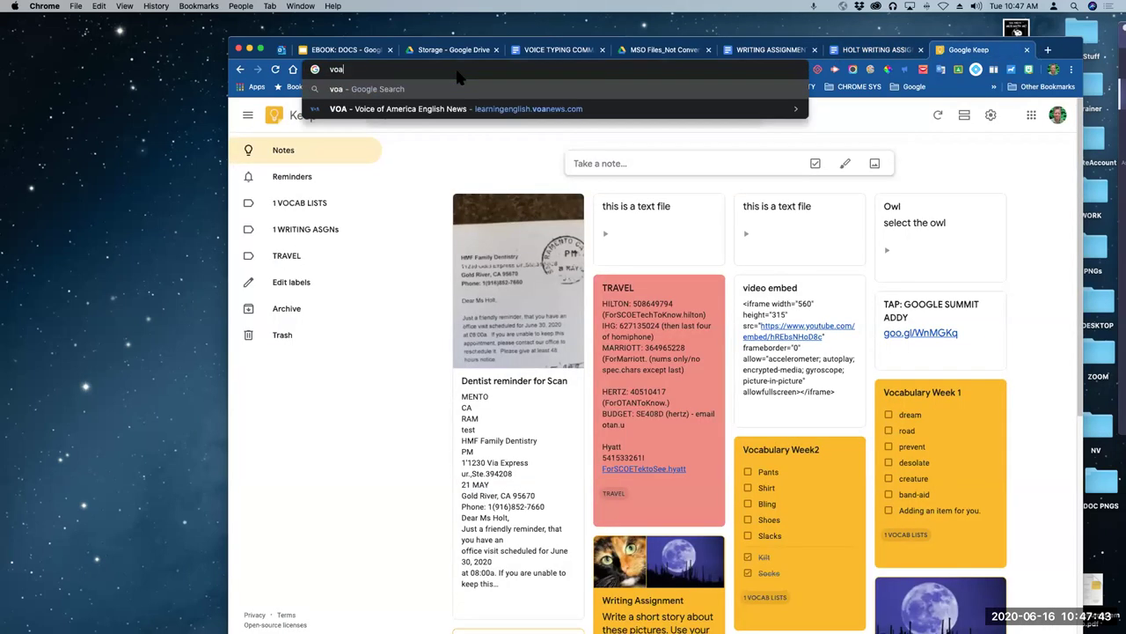
{"action": "type", "text": "gls"}
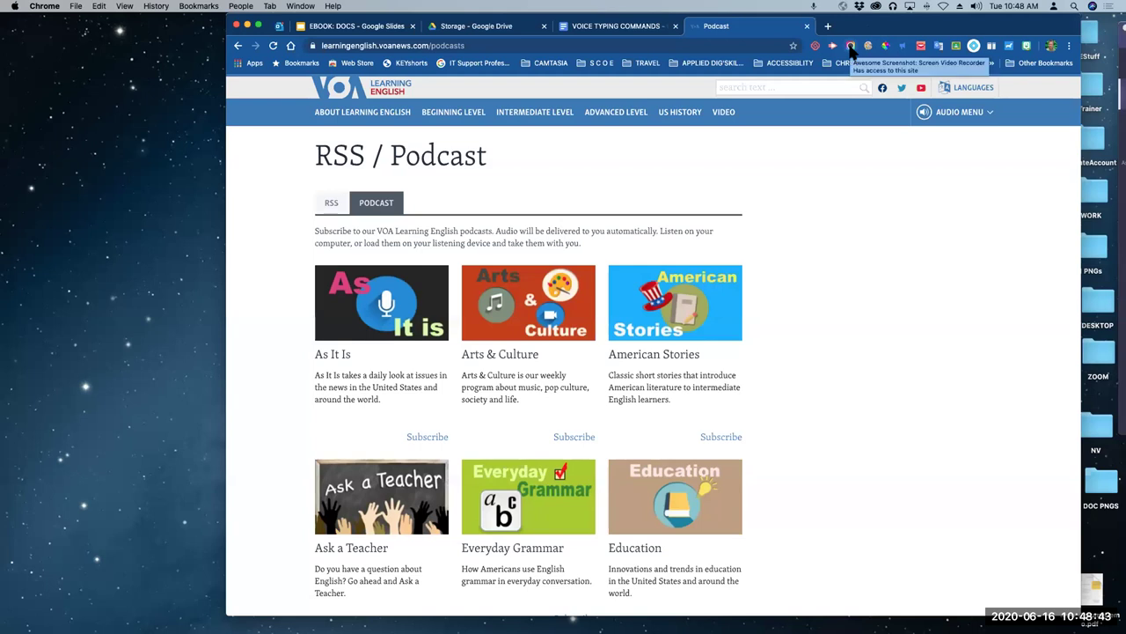
{"action": "left_click", "coordinate": [851, 48]}
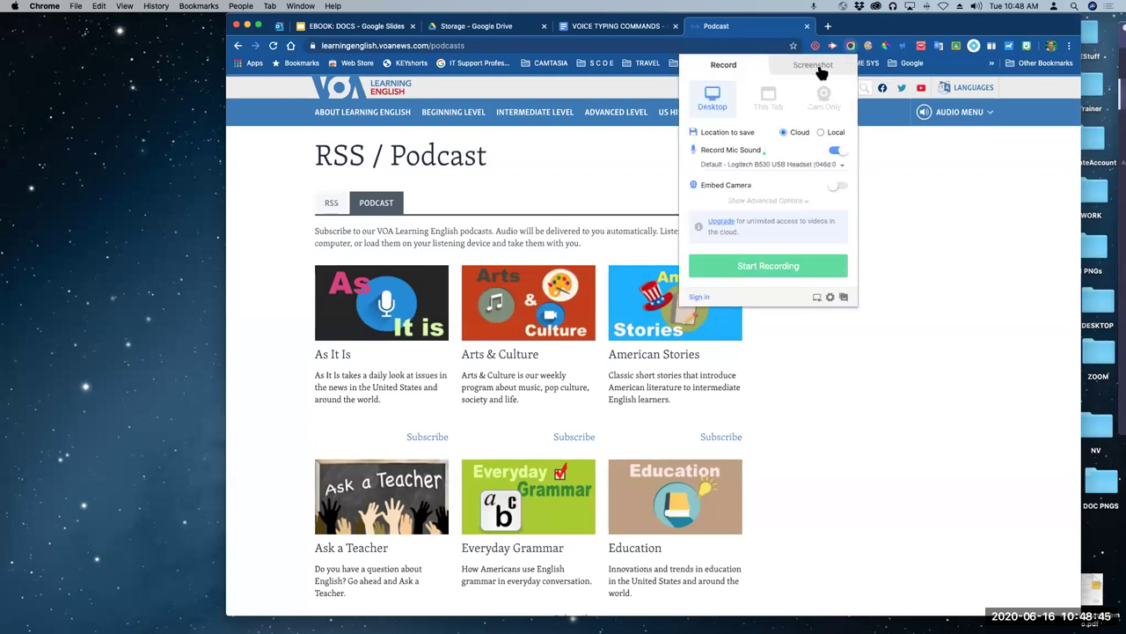
{"action": "left_click", "coordinate": [814, 65]}
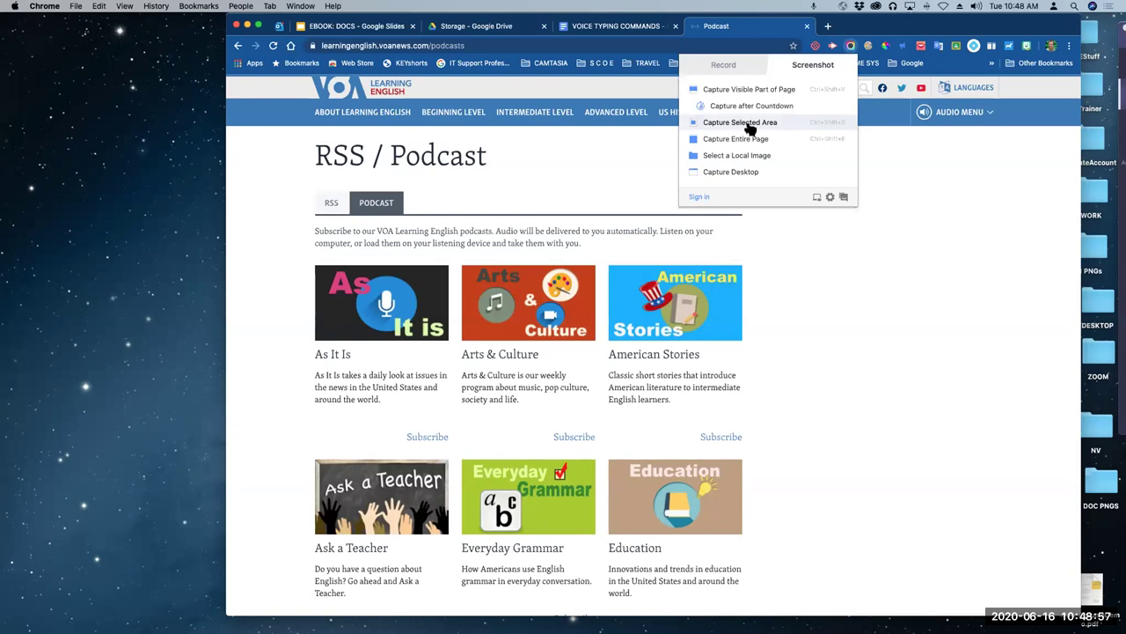
{"action": "left_click", "coordinate": [748, 124]}
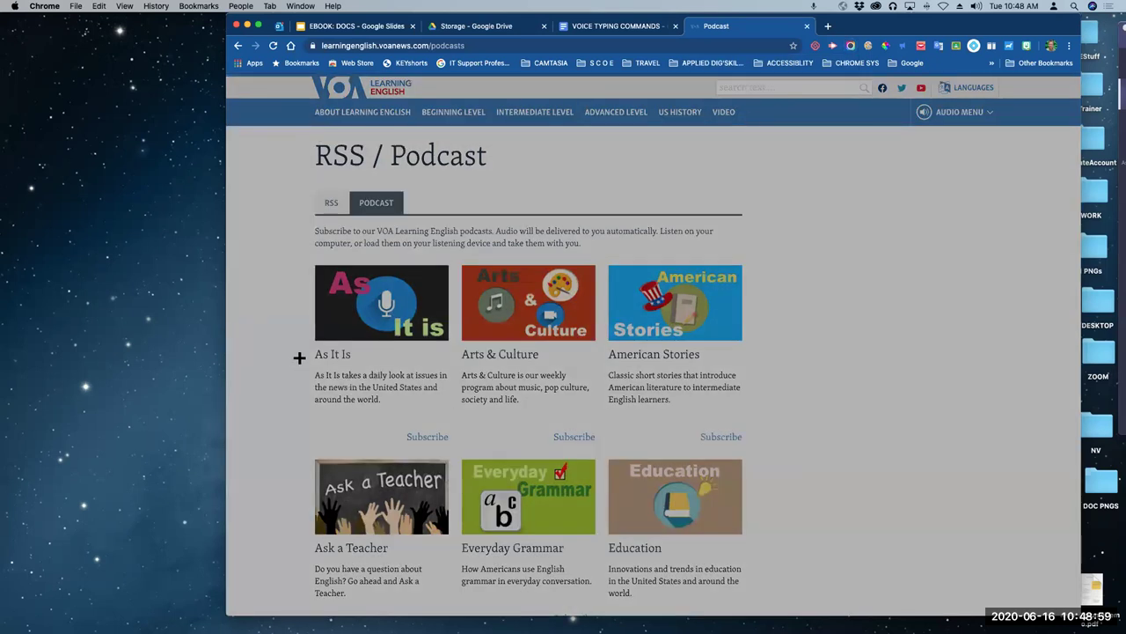
{"action": "left_click_drag", "start_coordinate": [301, 342], "coordinate": [454, 412]}
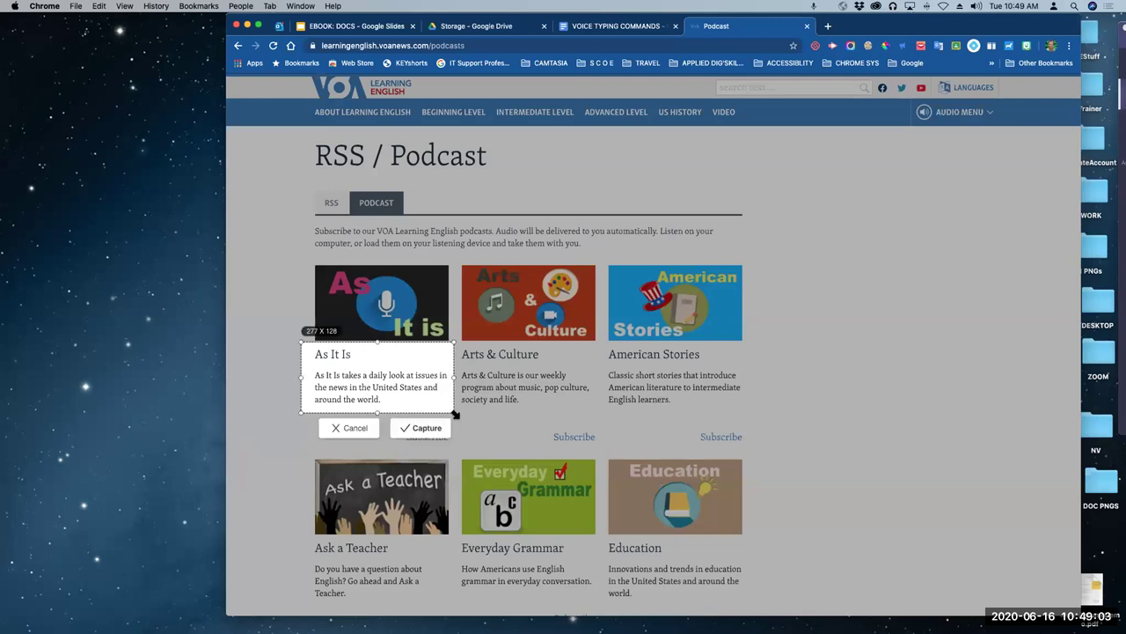
Step: Capture the As It Is area, finish editing, and connect Google Drive as cloud storage
{"action": "left_click", "coordinate": [423, 428]}
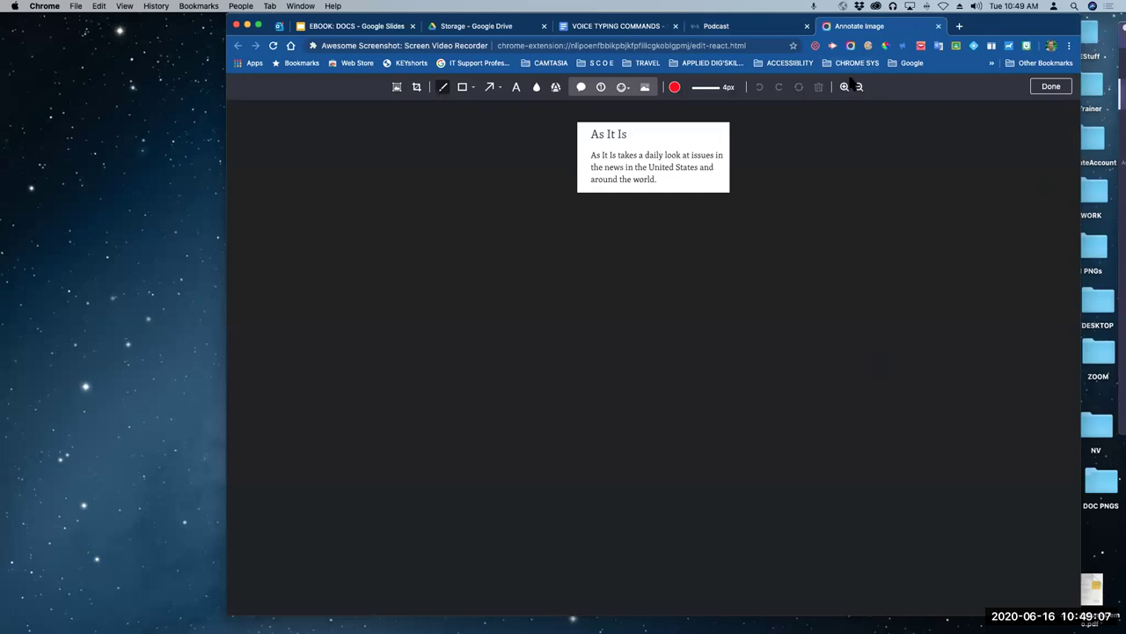
{"action": "left_click", "coordinate": [1051, 86]}
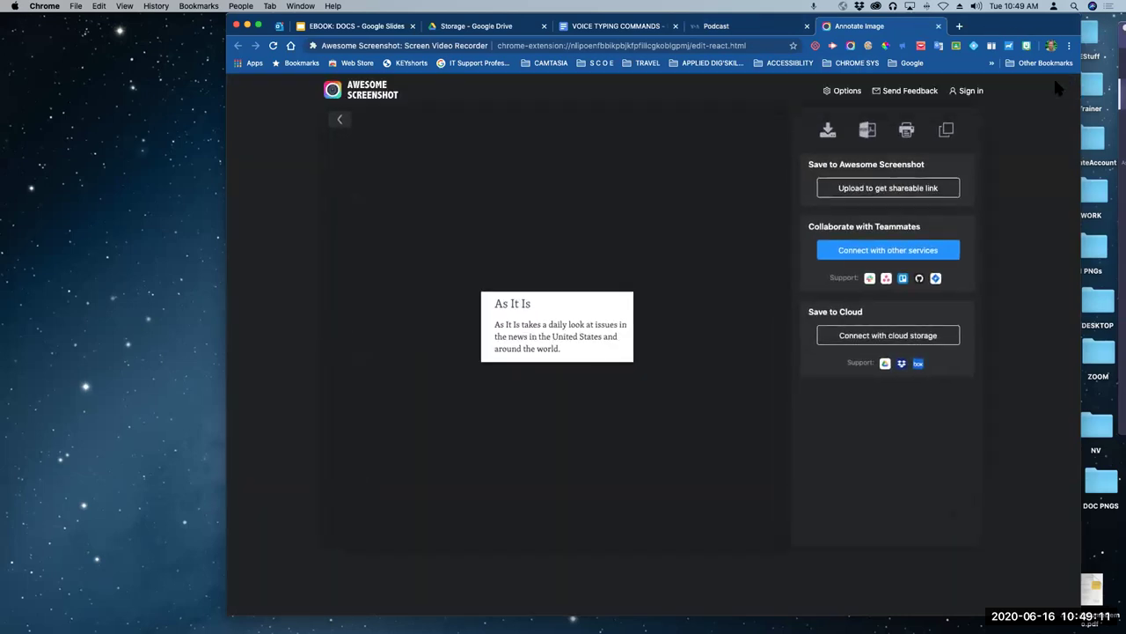
{"action": "left_click", "coordinate": [852, 340]}
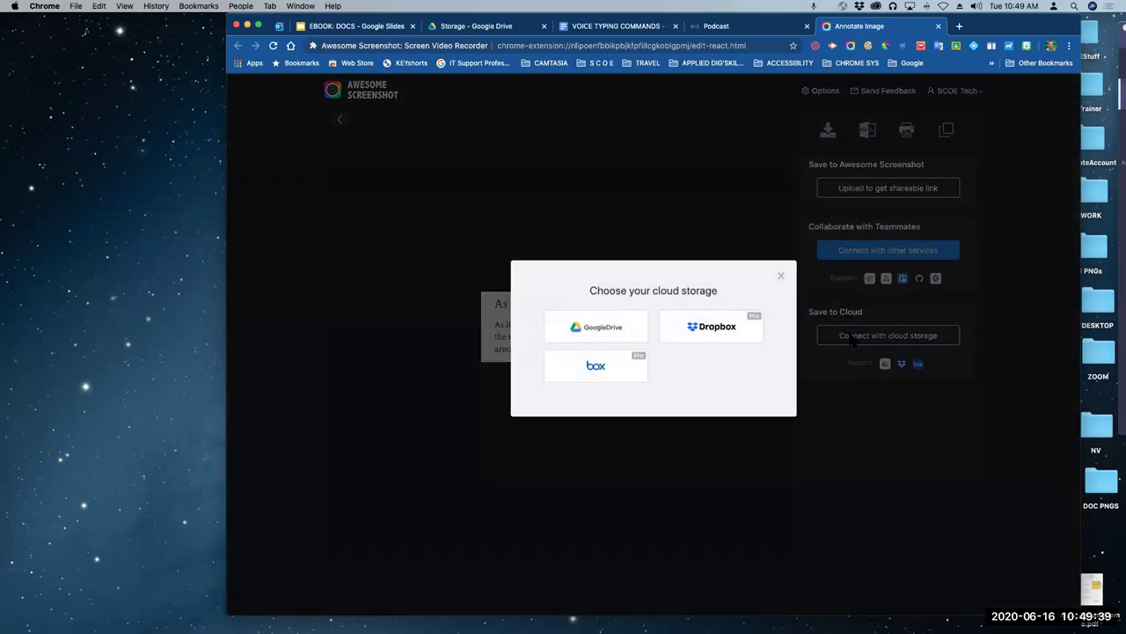
{"action": "left_click", "coordinate": [600, 327]}
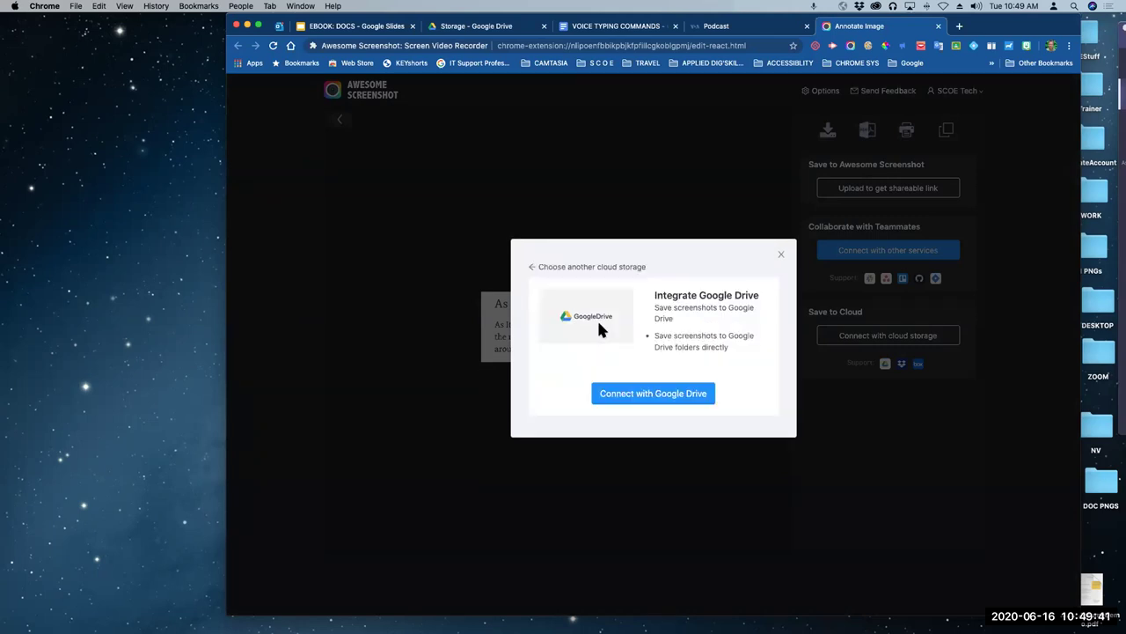
{"action": "left_click", "coordinate": [646, 395]}
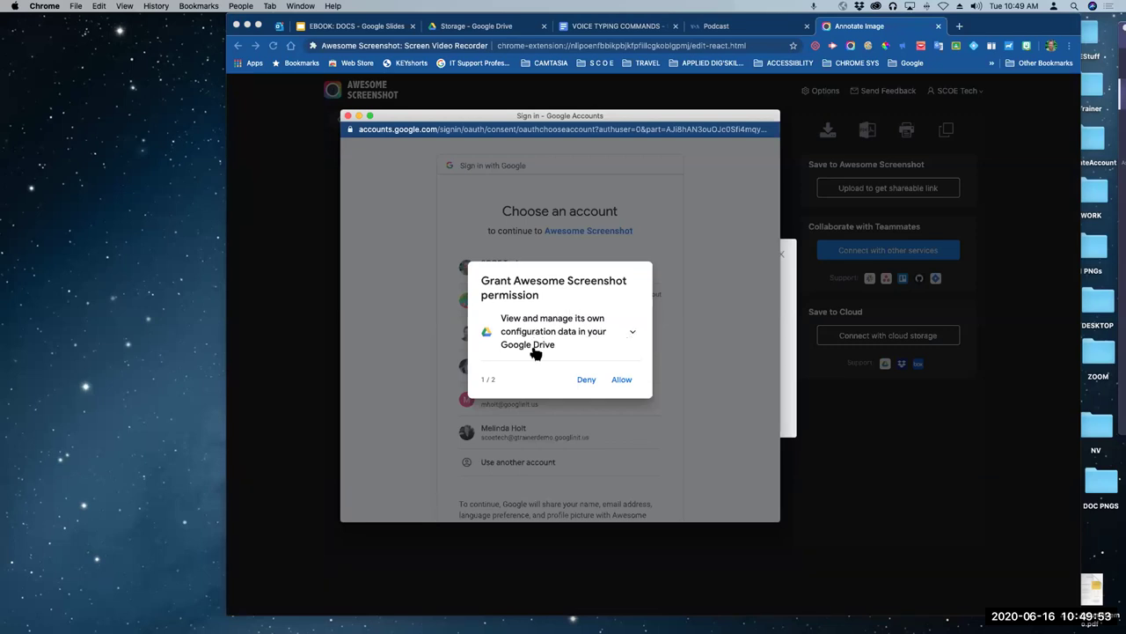
Step: Allow access to Drive configuration data and to the files Awesome Screenshot creates, then confirm
{"action": "left_click", "coordinate": [632, 332]}
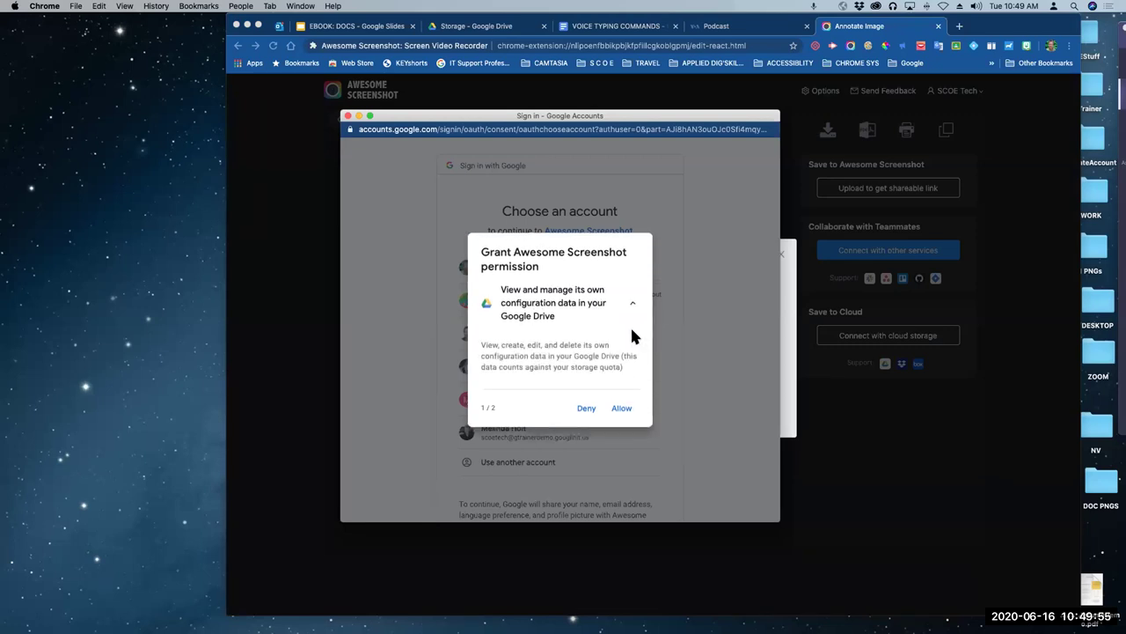
{"action": "left_click", "coordinate": [622, 410]}
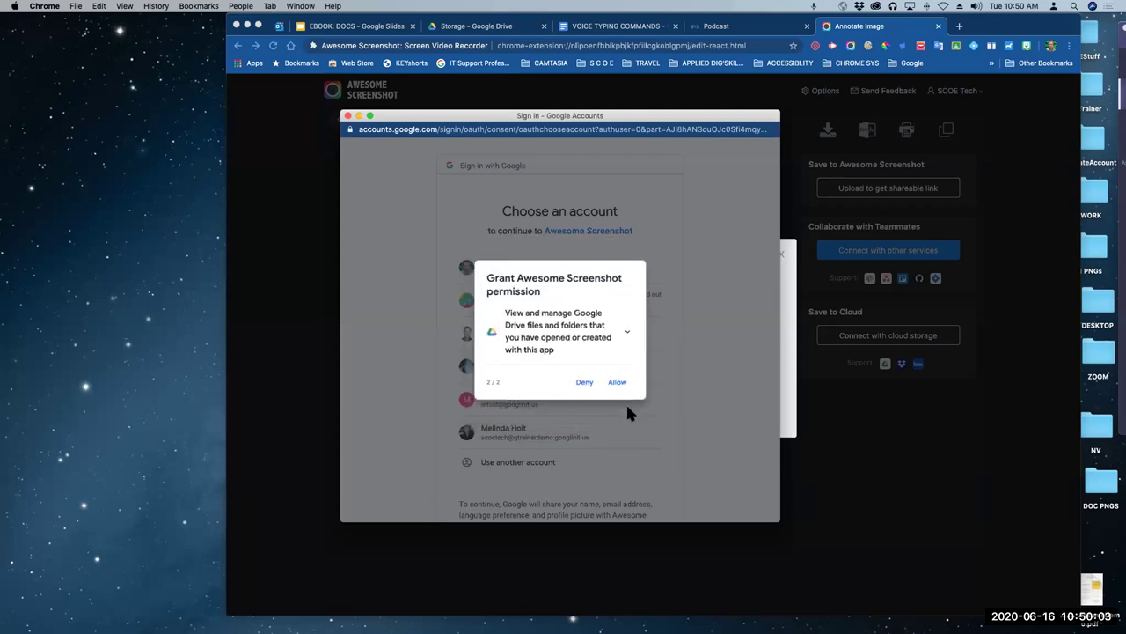
{"action": "left_click", "coordinate": [623, 387]}
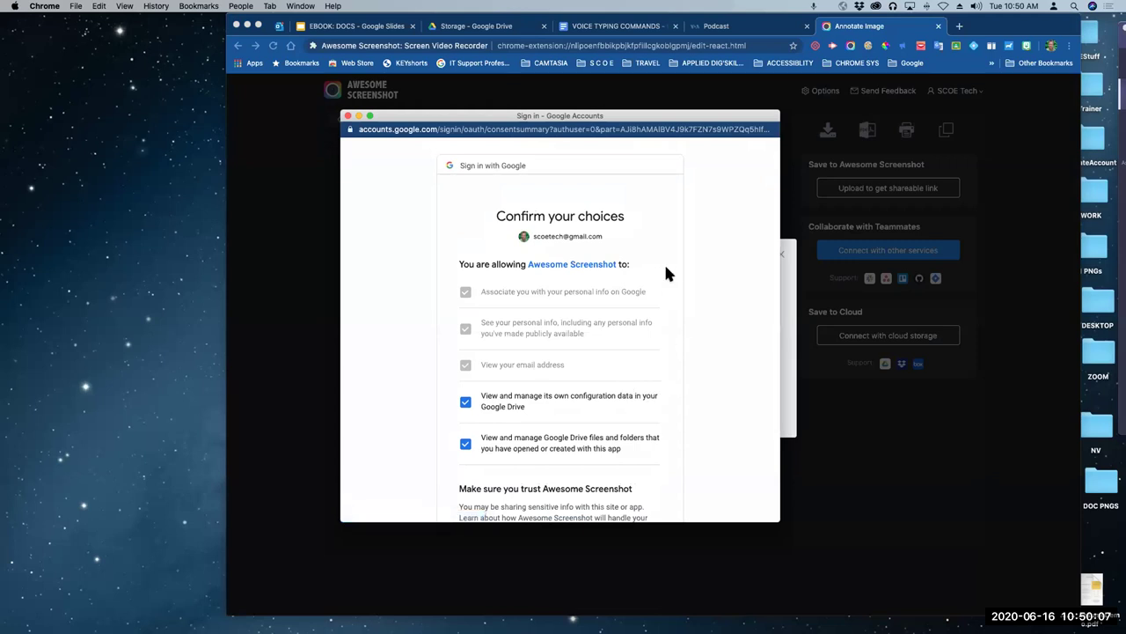
{"action": "scroll", "coordinate": [689, 294], "scroll_direction": "down", "scroll_amount": 2}
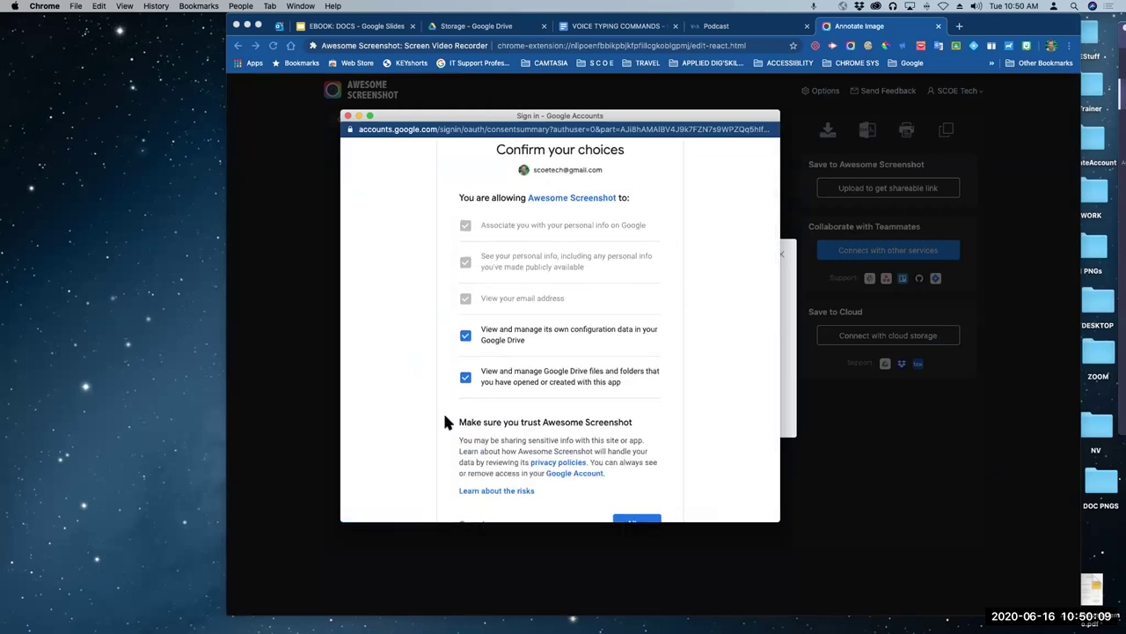
{"action": "scroll", "coordinate": [691, 376], "scroll_direction": "down", "scroll_amount": 1}
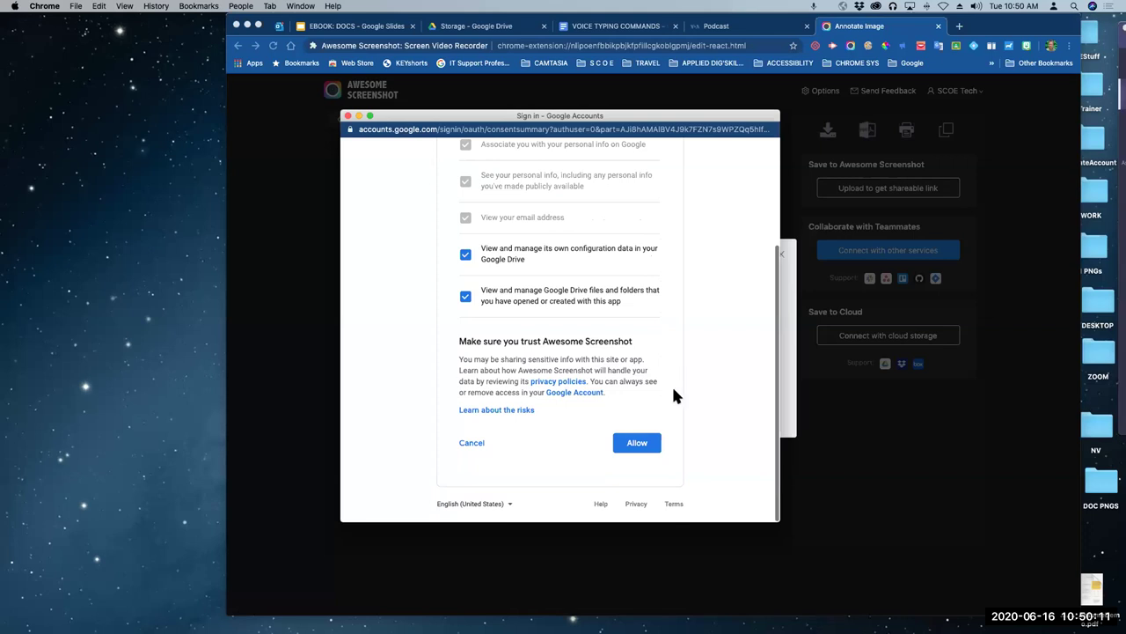
{"action": "left_click", "coordinate": [633, 443]}
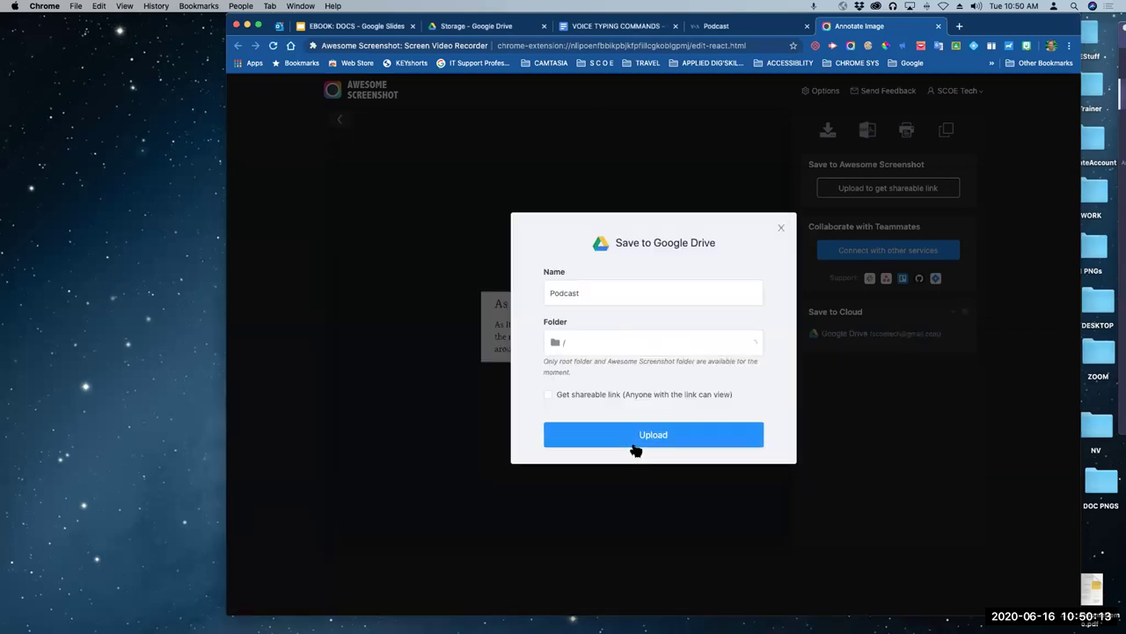
Step: Rename the capture 'SOMETHING TO DELETE' and upload it to the Awesome Screenshot Drive folder
{"action": "left_click", "coordinate": [632, 296]}
{"action": "left_click_drag", "start_coordinate": [629, 293], "coordinate": [528, 286]}
{"action": "type", "text": "so"}
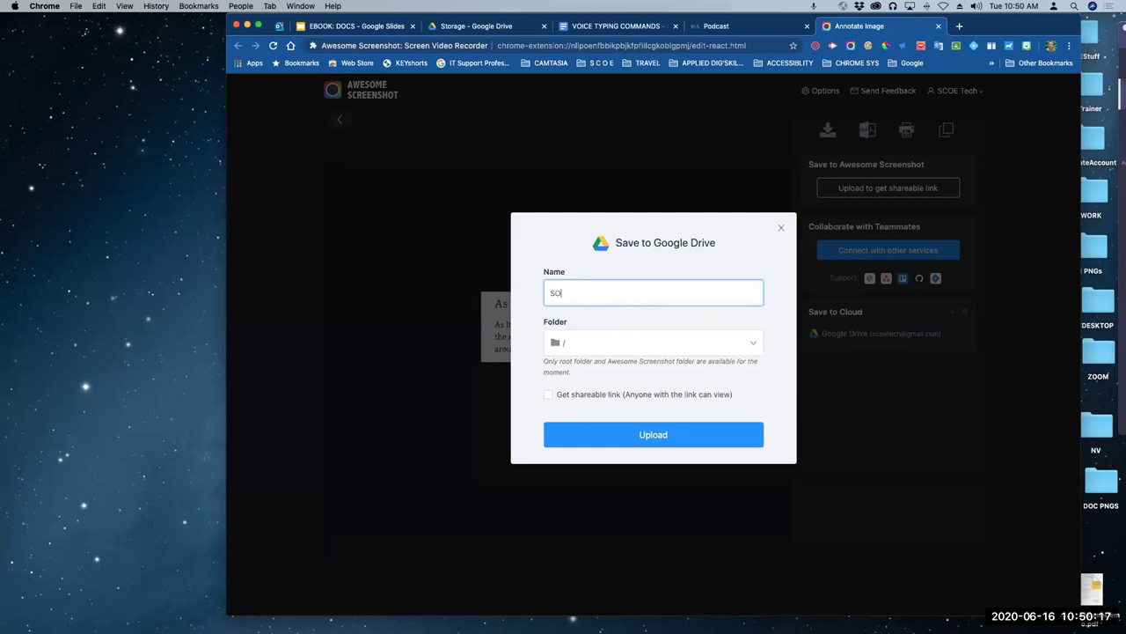
{"action": "type", "text": "METHING TO DELETE"}
{"action": "left_click", "coordinate": [576, 340]}
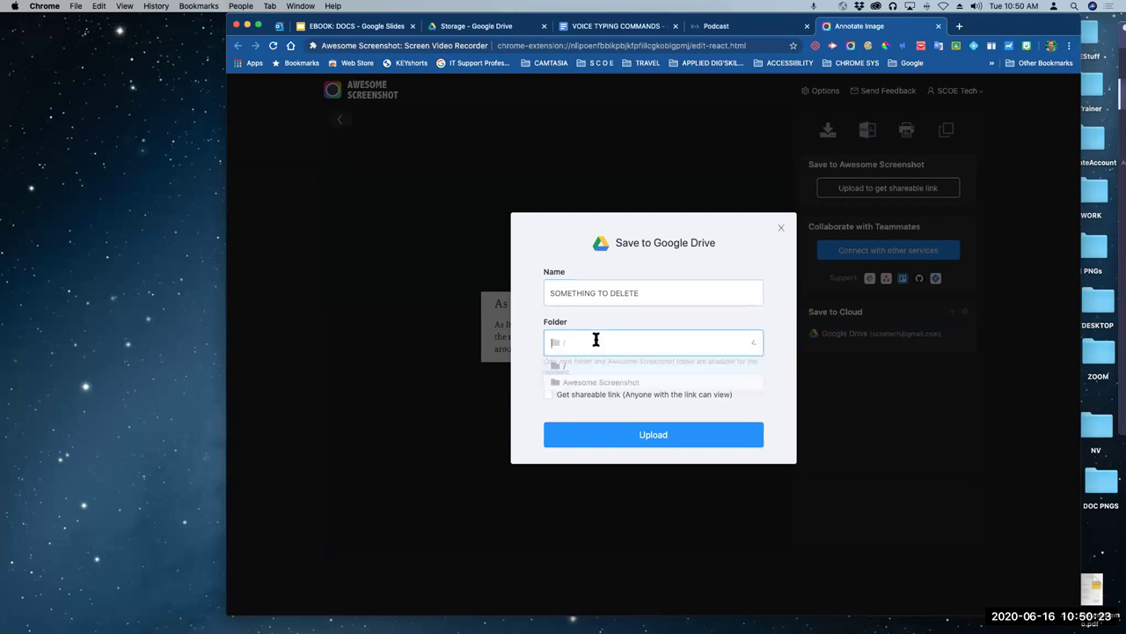
{"action": "left_click", "coordinate": [635, 382]}
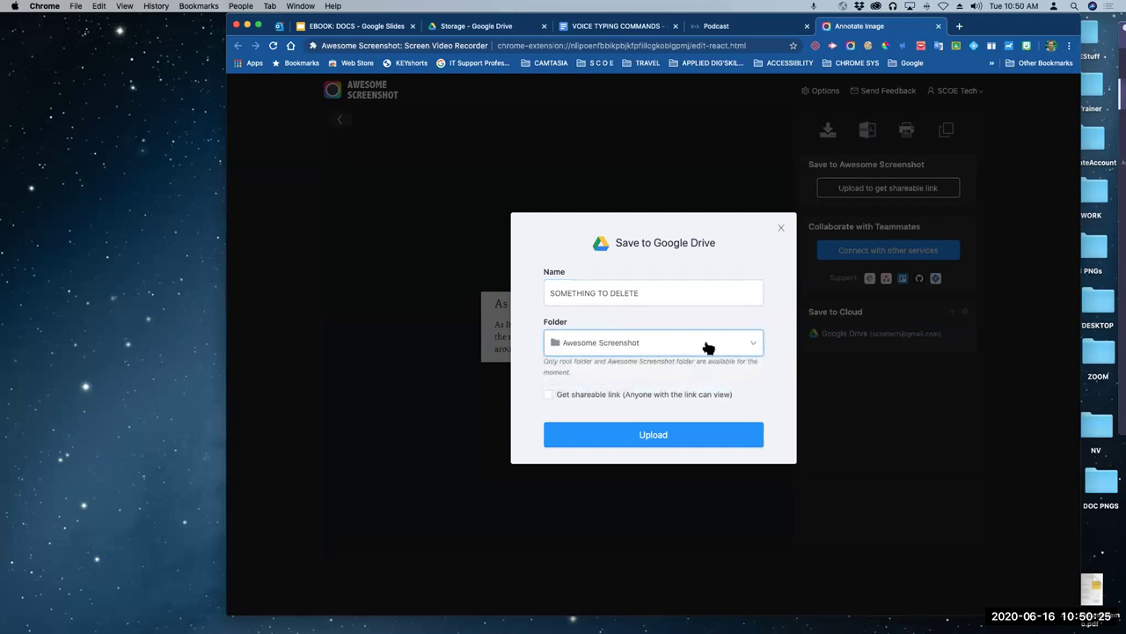
{"action": "left_click", "coordinate": [630, 436]}
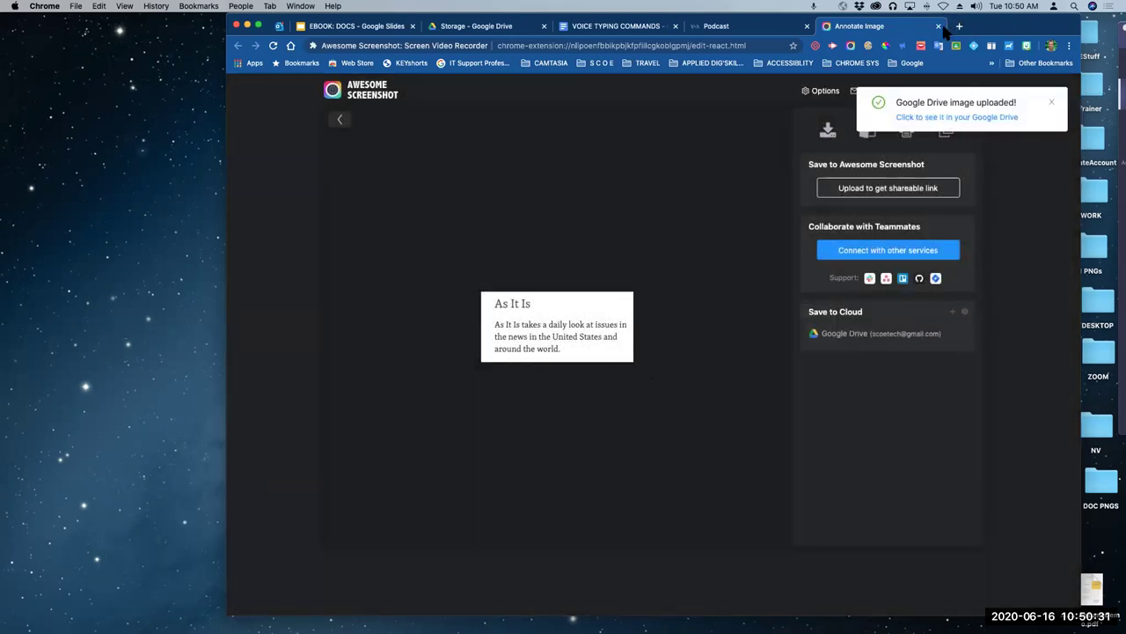
Step: Close the Podcast tab and move the browser window down slightly
{"action": "mouse_move", "coordinate": [990, 34]}
{"action": "left_mouse_down"}
{"action": "mouse_move", "coordinate": [1011, 44]}
{"action": "mouse_move", "coordinate": [983, 39]}
{"action": "left_mouse_up"}
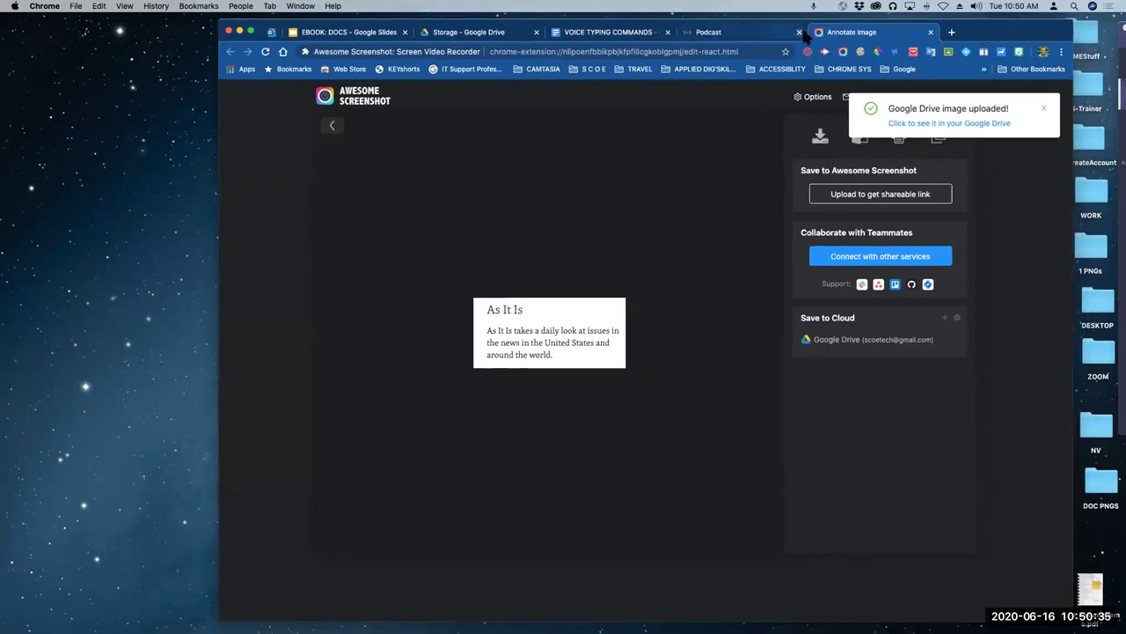
{"action": "left_click", "coordinate": [799, 32]}
{"action": "left_click_drag", "start_coordinate": [860, 32], "coordinate": [861, 65]}
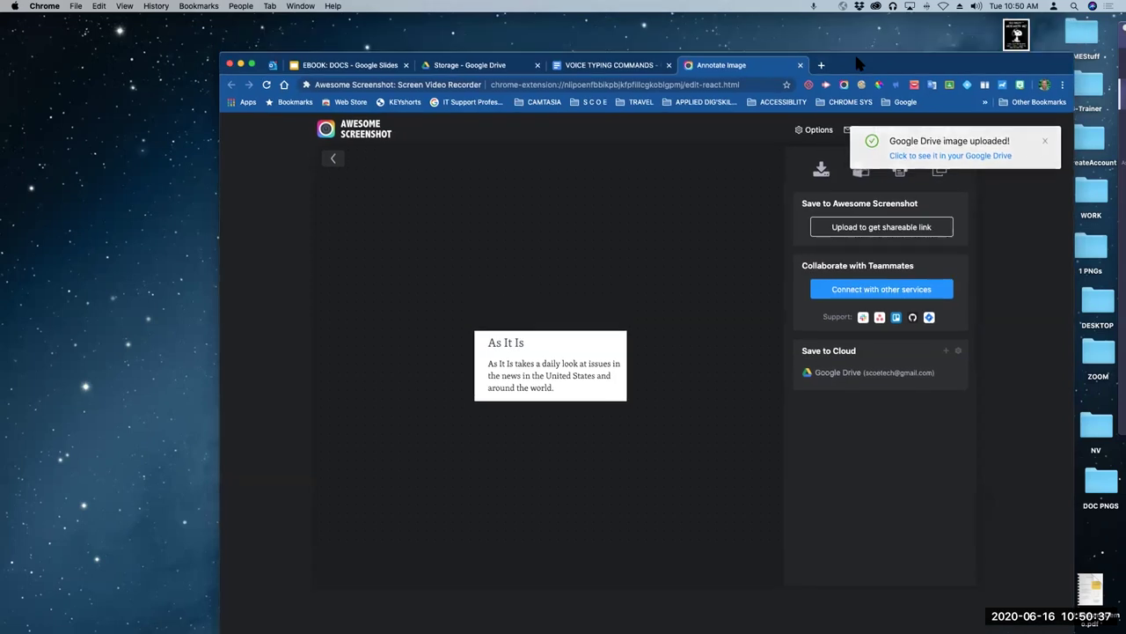
Step: Open SOMETHING TO DELETE.png from My Drive > Awesome Screenshot with Google Docs
{"action": "left_click", "coordinate": [475, 73]}
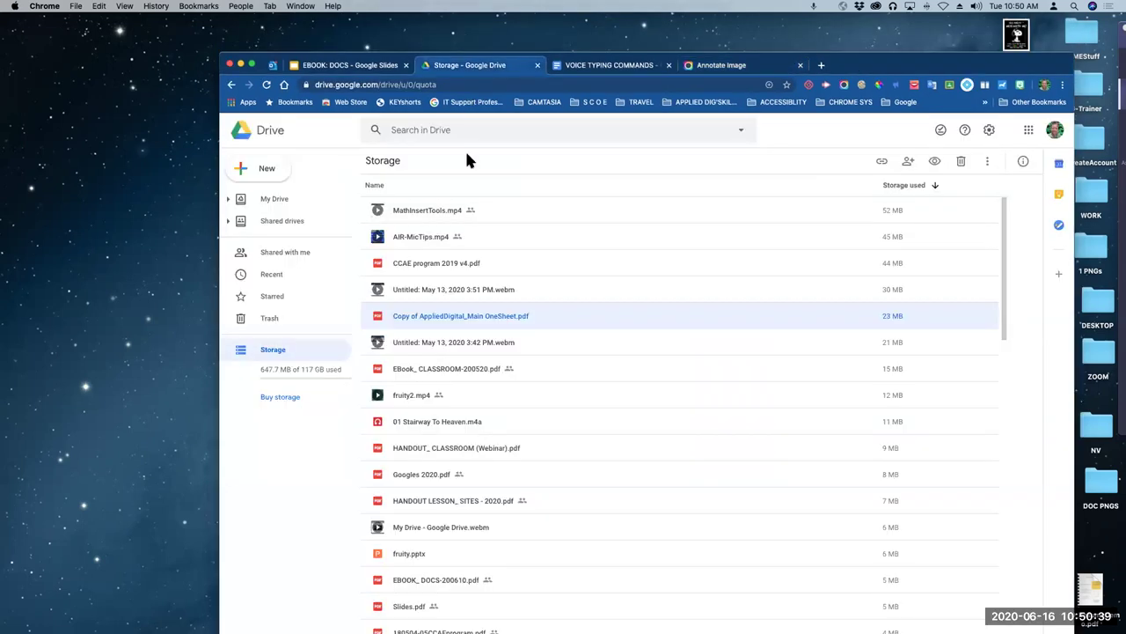
{"action": "left_click", "coordinate": [268, 204]}
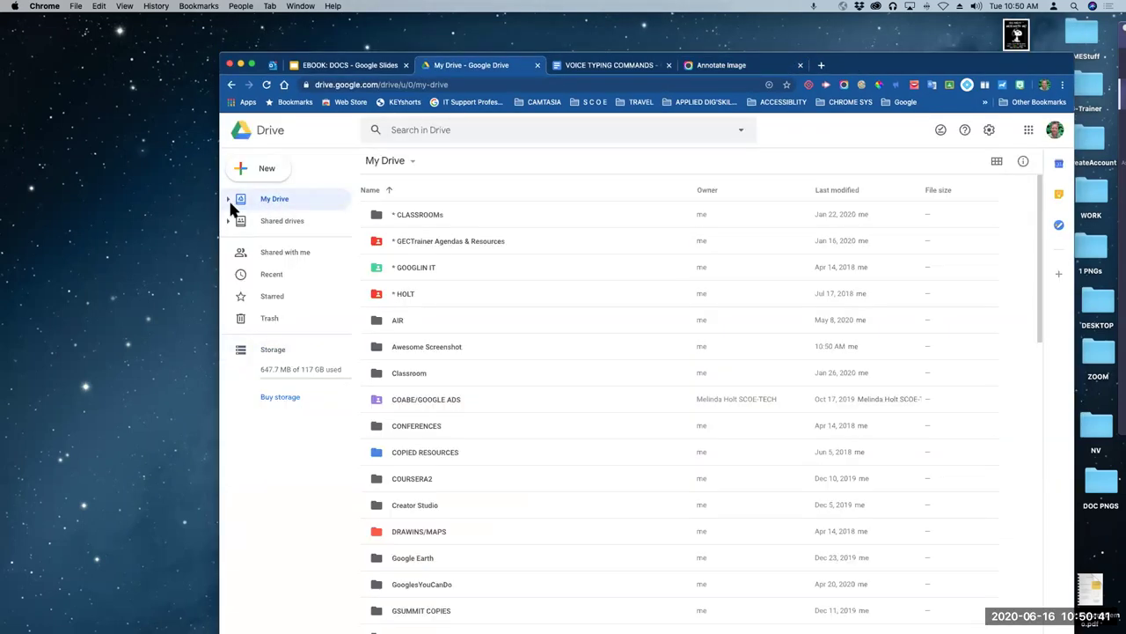
{"action": "left_click", "coordinate": [228, 199]}
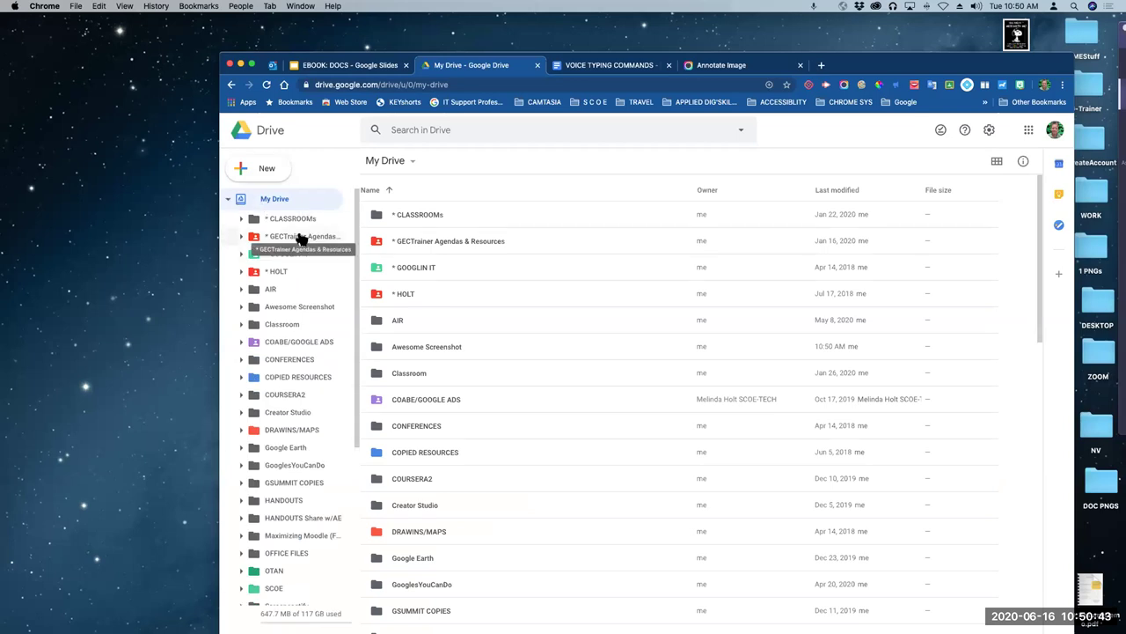
{"action": "left_click", "coordinate": [317, 304]}
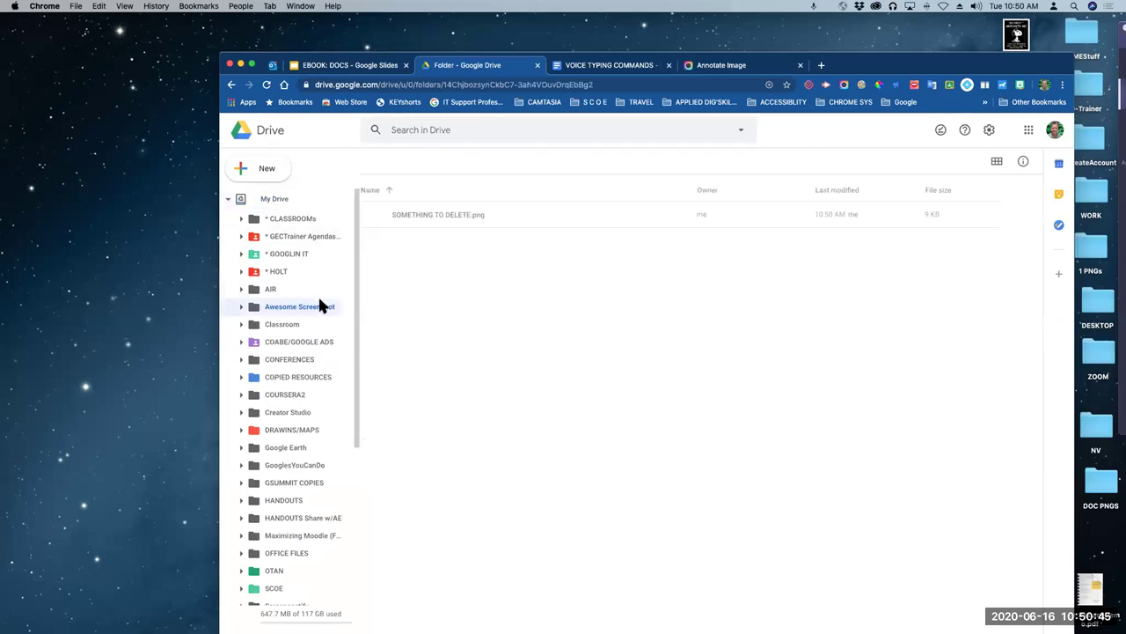
{"action": "left_click", "coordinate": [430, 216]}
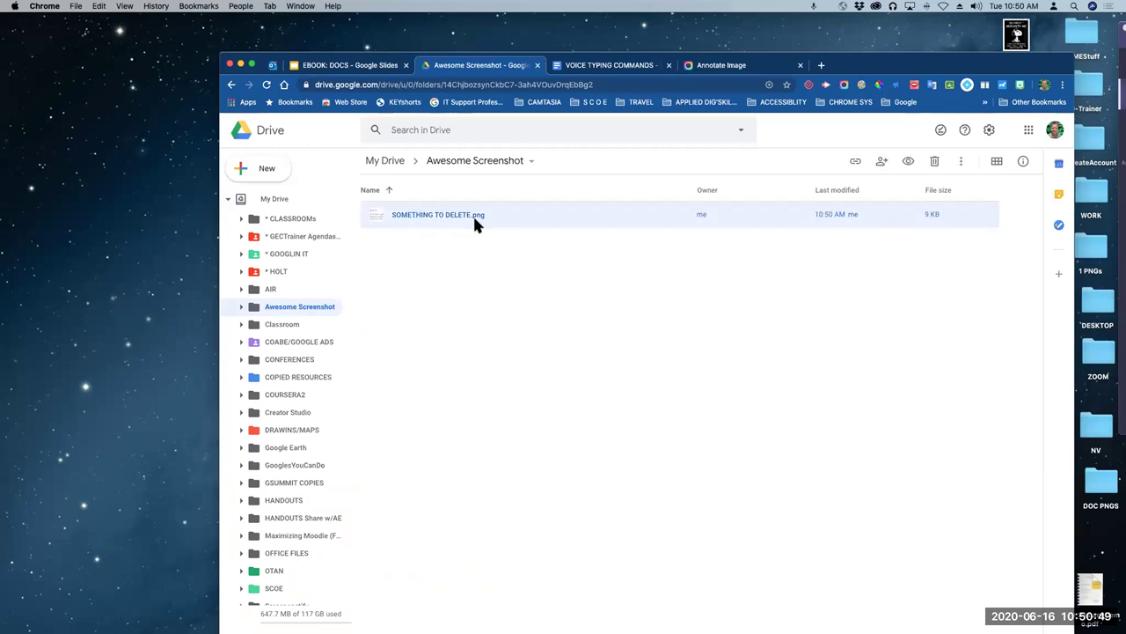
{"action": "right_click", "coordinate": [418, 214]}
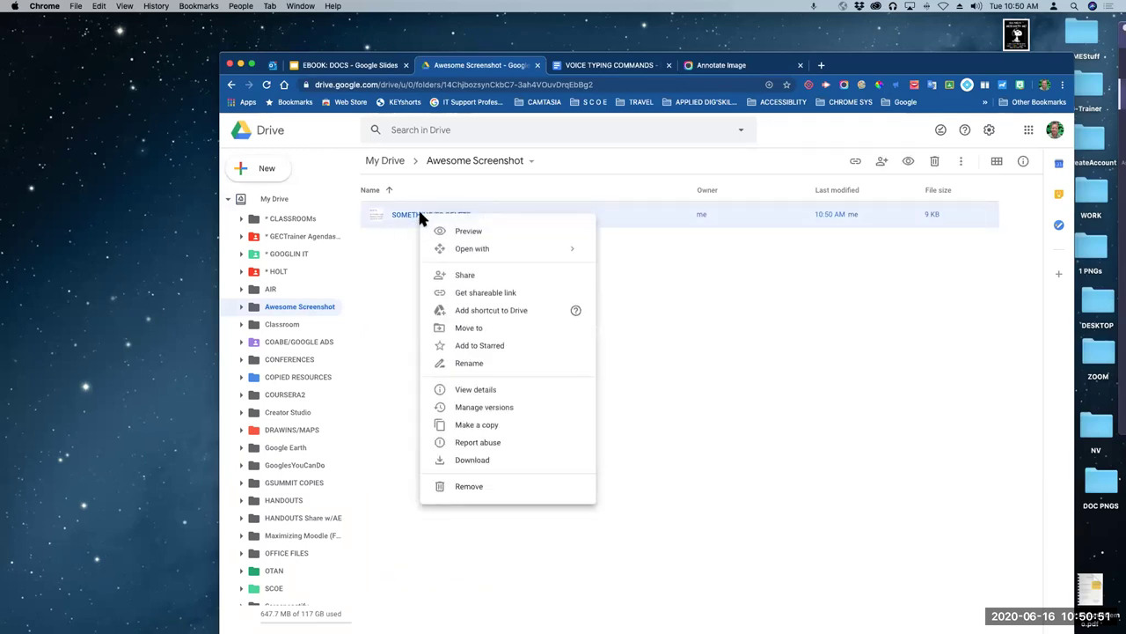
{"action": "mouse_move", "coordinate": [458, 250]}
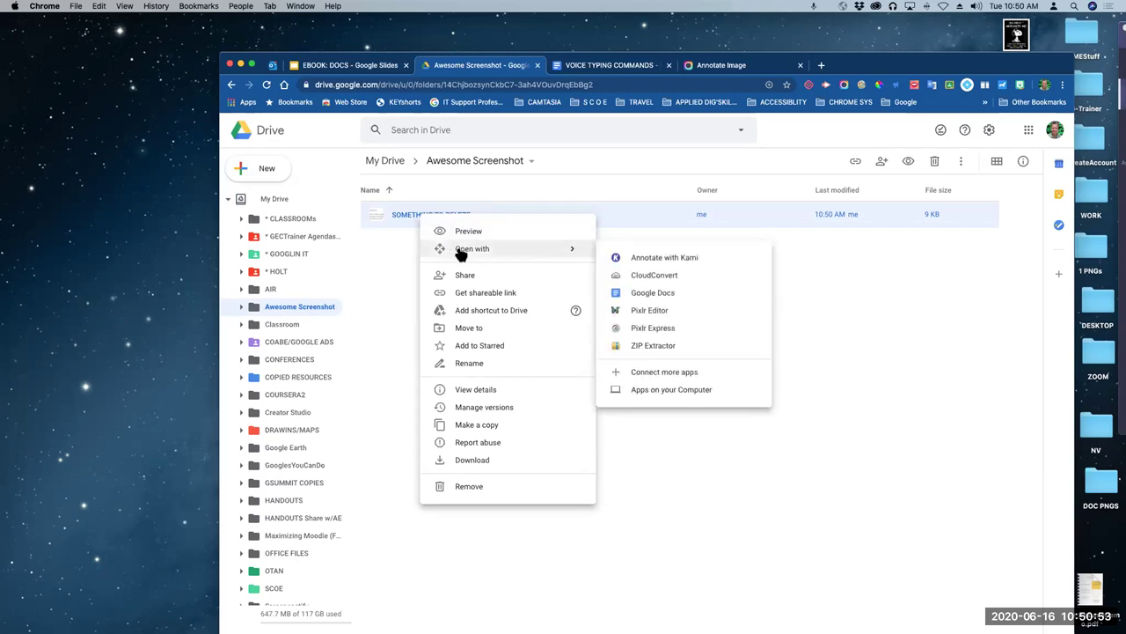
{"action": "left_click", "coordinate": [658, 293]}
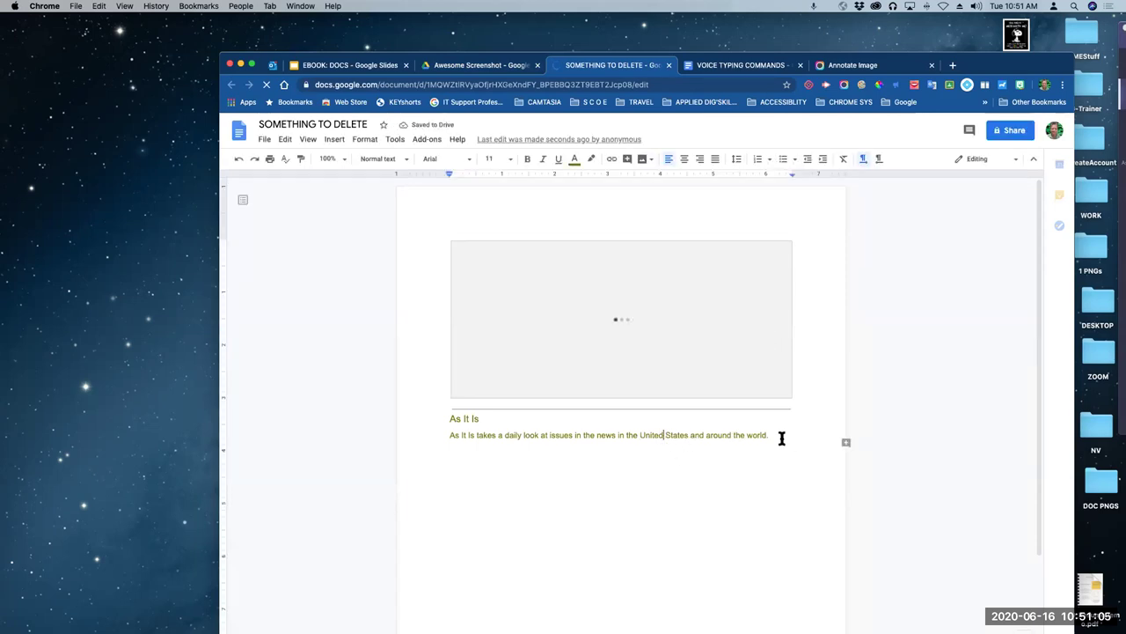
Step: Resize the As It Is screenshot to about half size, then select the two recognised text lines
{"action": "left_click_drag", "start_coordinate": [769, 434], "coordinate": [443, 420]}
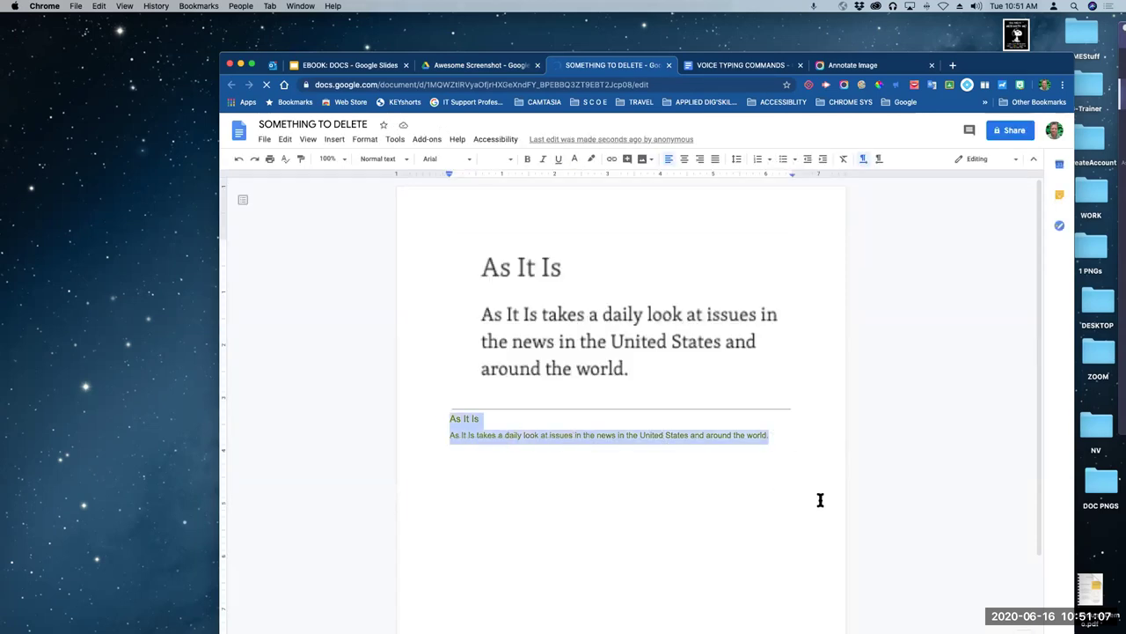
{"action": "left_click", "coordinate": [605, 331]}
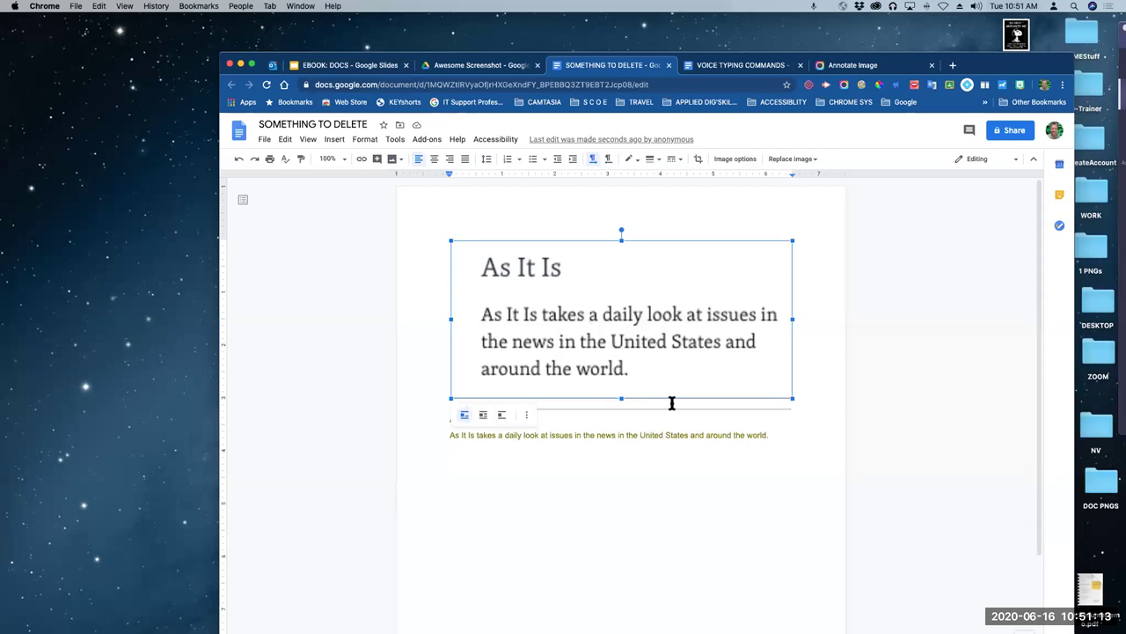
{"action": "left_click_drag", "start_coordinate": [792, 397], "coordinate": [649, 332]}
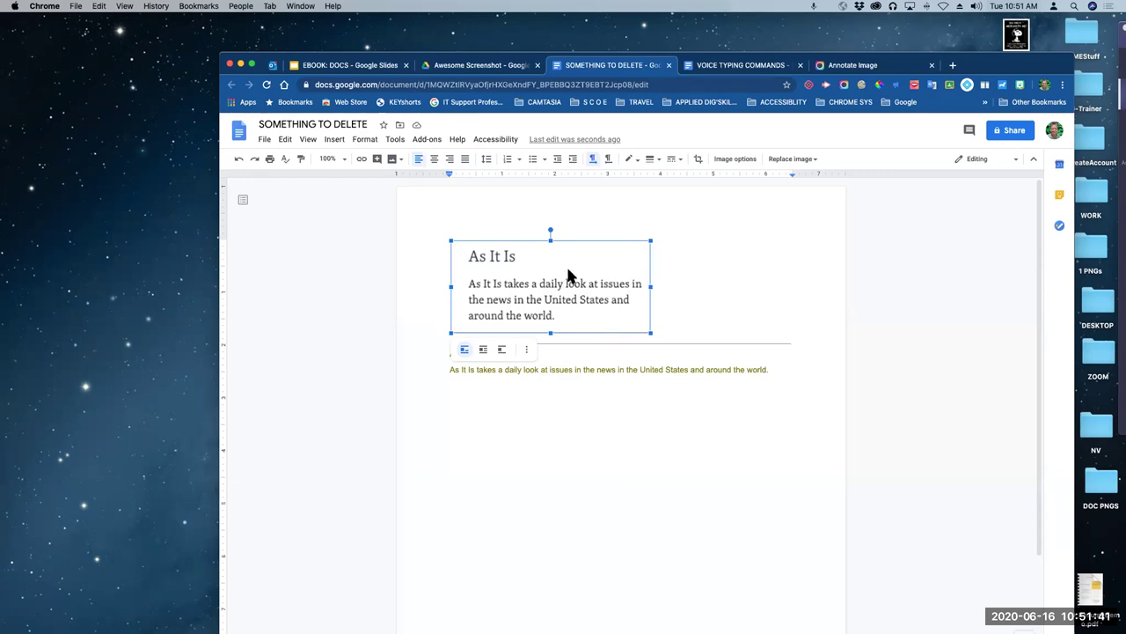
{"action": "left_click", "coordinate": [532, 411]}
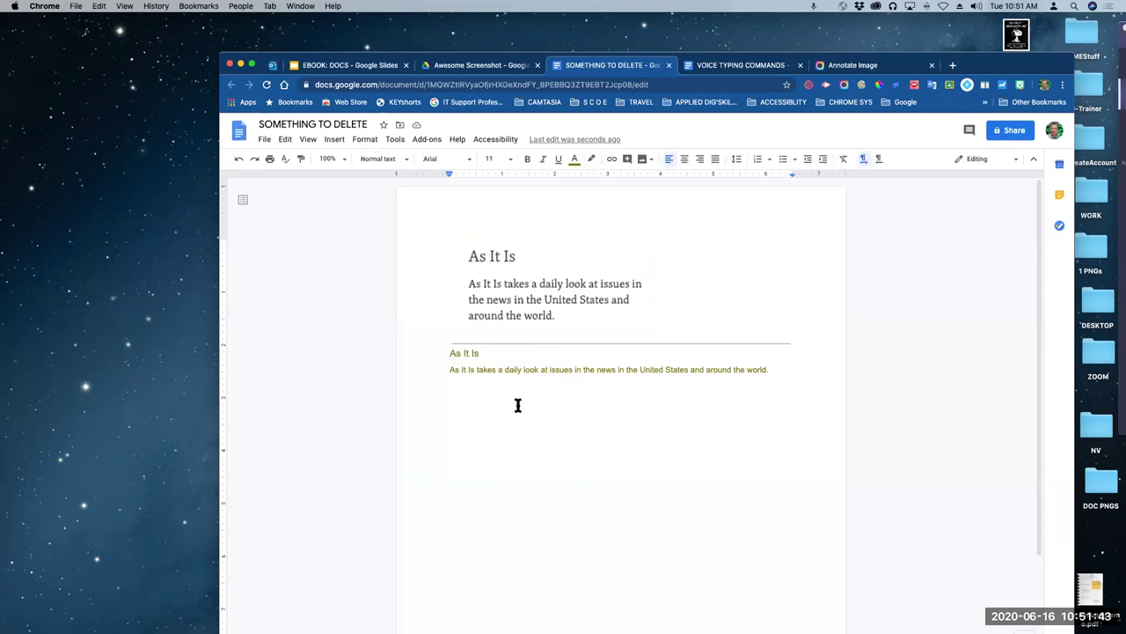
{"action": "left_click_drag", "start_coordinate": [449, 352], "coordinate": [788, 380]}
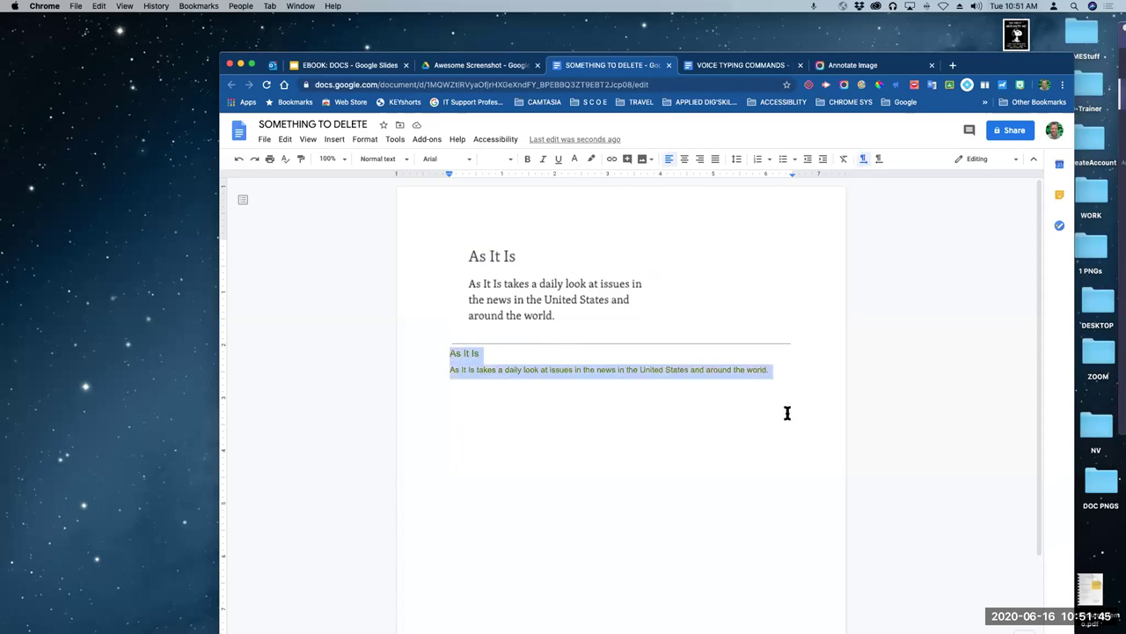
Step: Format the selected text as black Montserrat at size 18
{"action": "left_click", "coordinate": [574, 160]}
{"action": "left_click", "coordinate": [579, 183]}
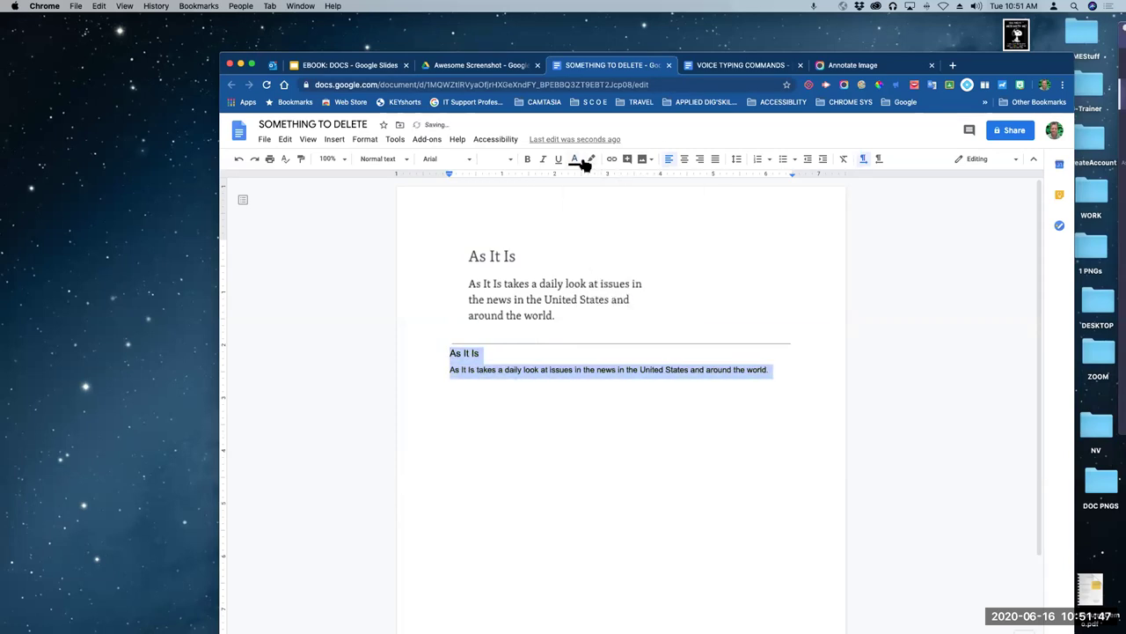
{"action": "left_click", "coordinate": [469, 163]}
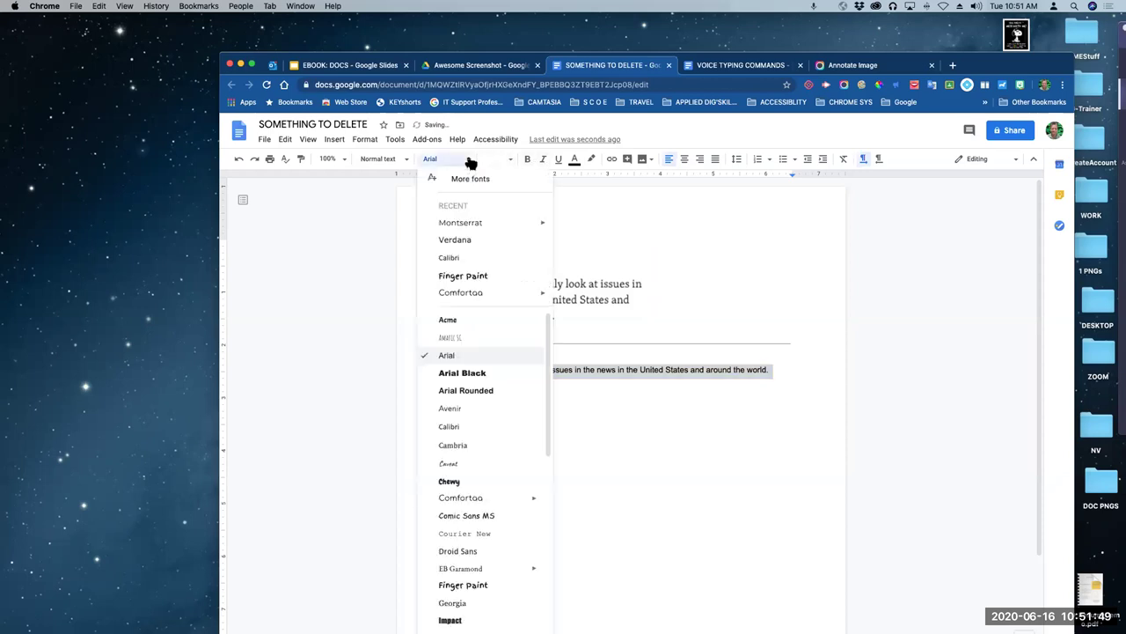
{"action": "left_click", "coordinate": [465, 221]}
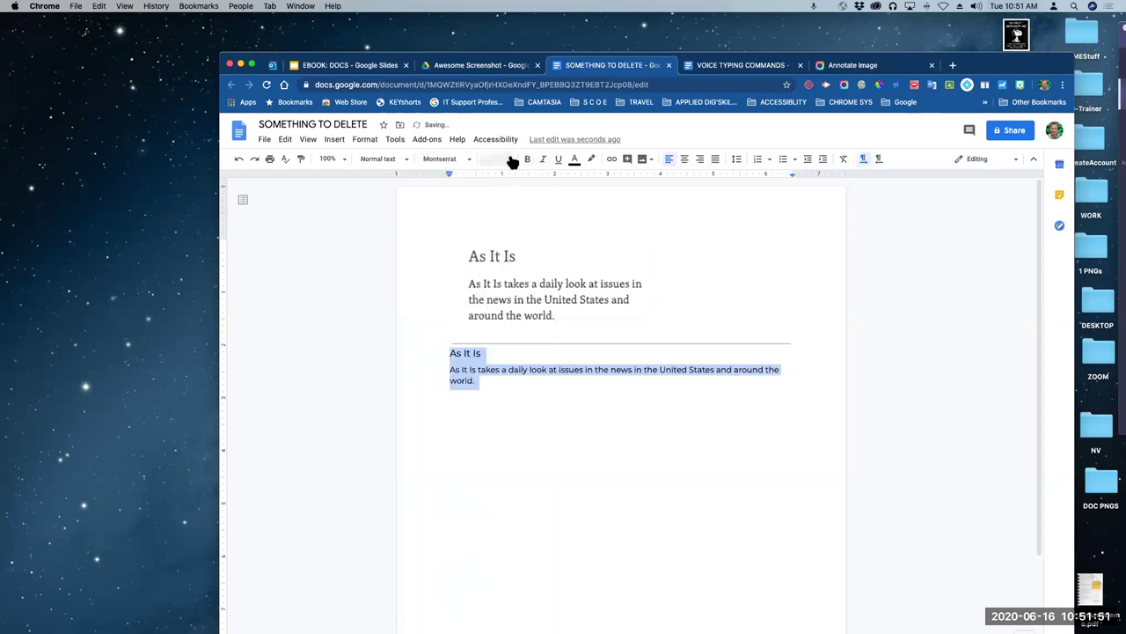
{"action": "left_click", "coordinate": [512, 162]}
{"action": "left_click", "coordinate": [498, 294]}
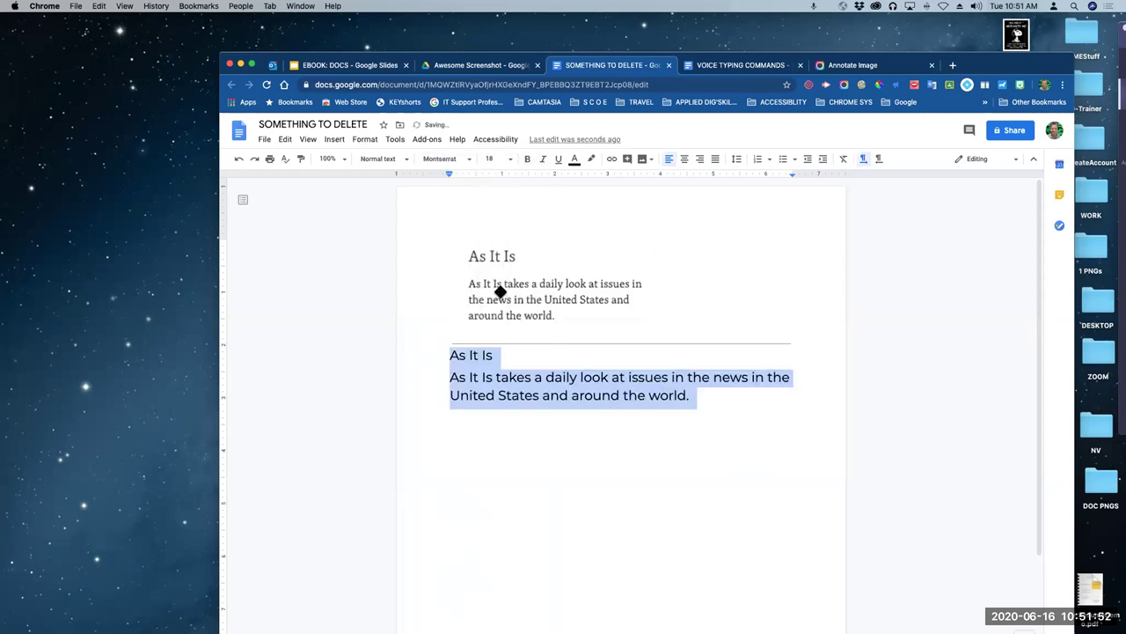
Step: Delete the screenshot image above the recognised text
{"action": "left_click", "coordinate": [716, 302]}
{"action": "left_click", "coordinate": [714, 418]}
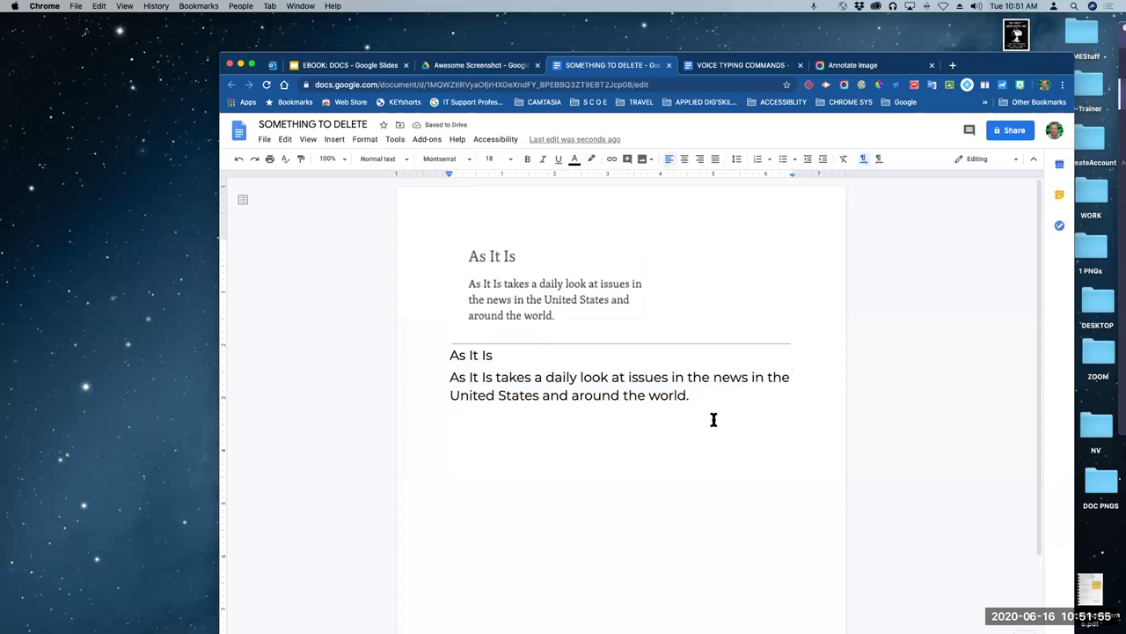
{"action": "left_click", "coordinate": [686, 314]}
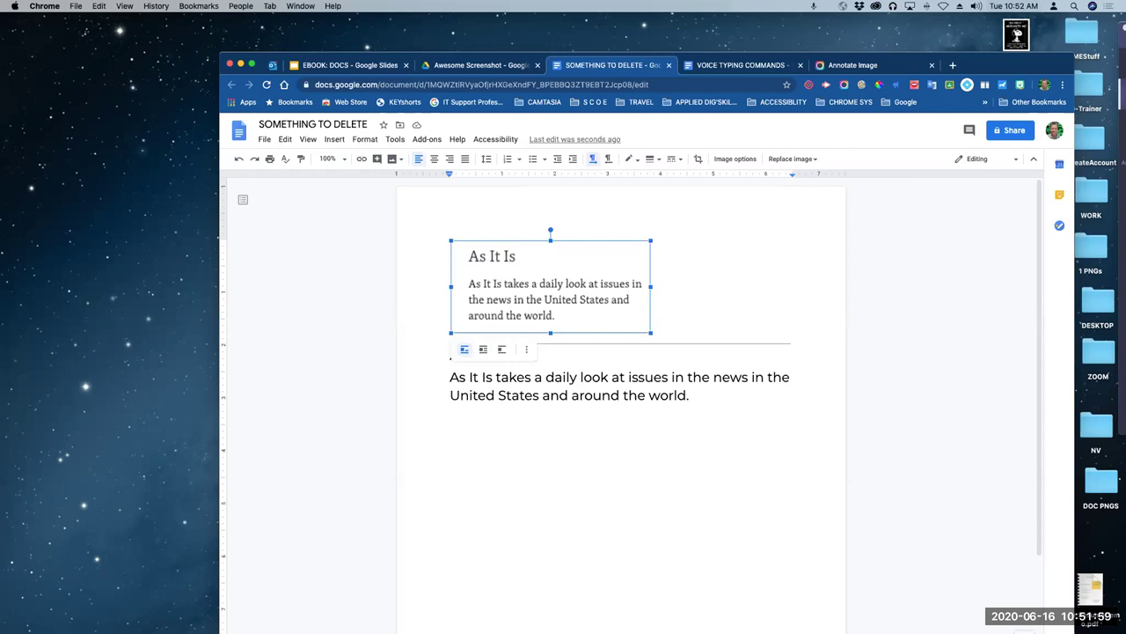
{"action": "key", "text": "BackSpace"}
{"action": "left_click", "coordinate": [558, 381]}
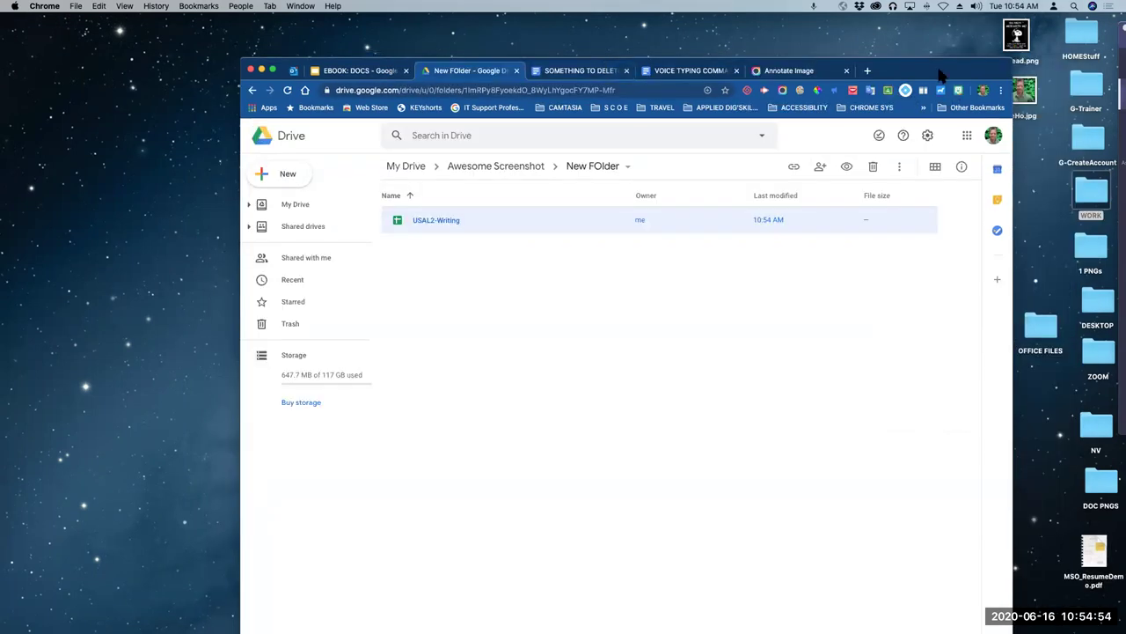
Step: Move the browser window up and left to view the New FOlder folder in Google Drive
{"action": "left_click_drag", "start_coordinate": [940, 77], "coordinate": [924, 26]}
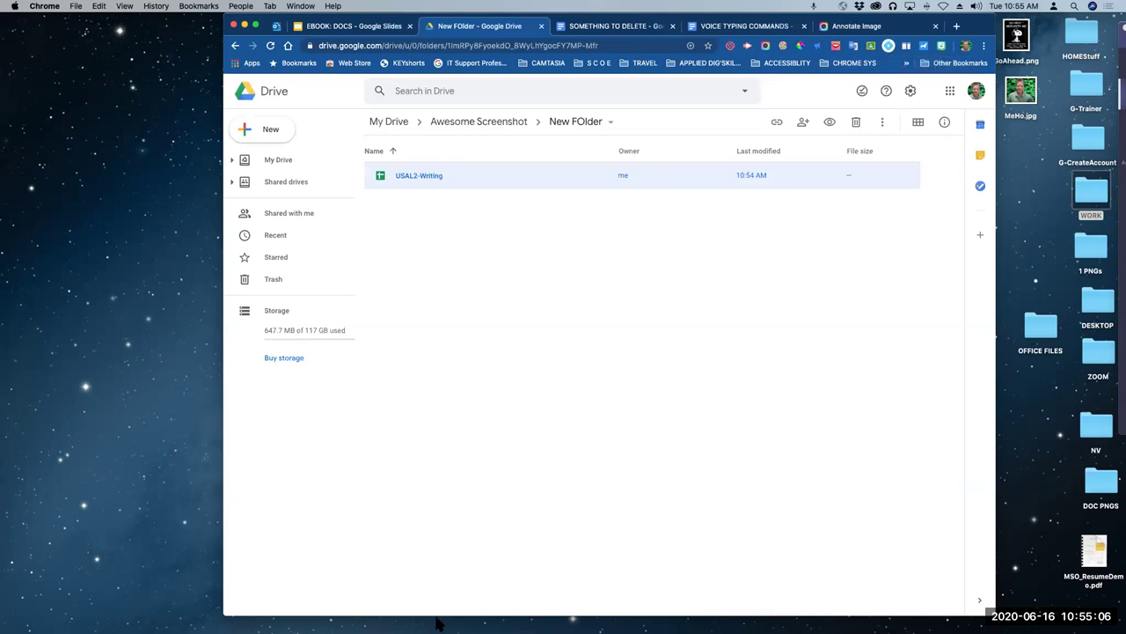
{"action": "mouse_move", "coordinate": [438, 621]}
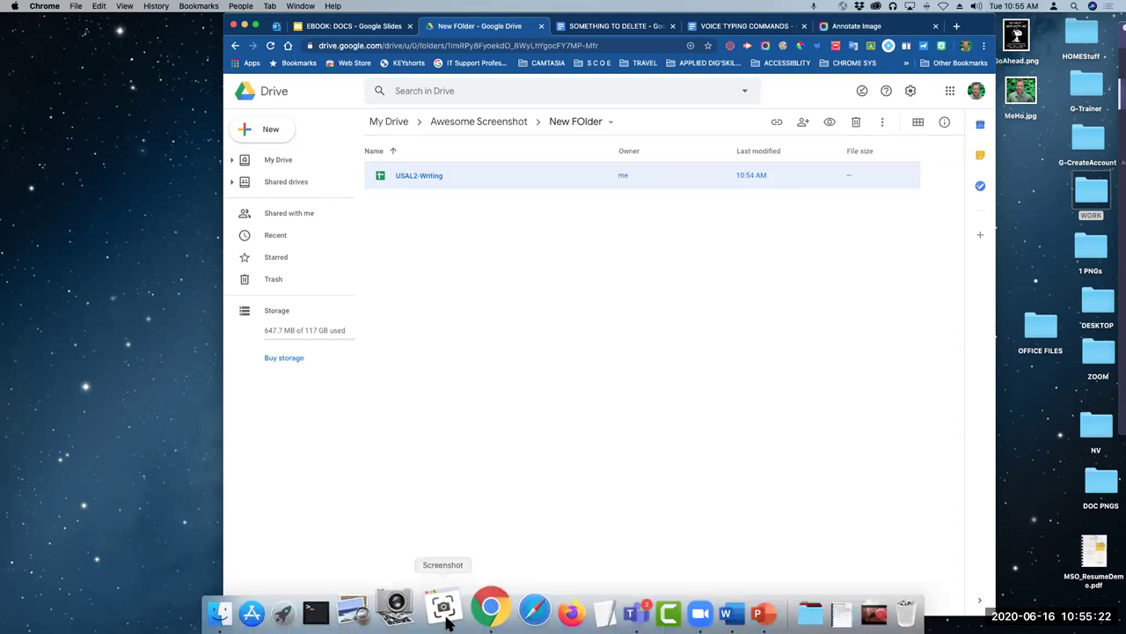
Step: Screenshot the Drive area covering the folder path, file list and sidebar using Shift+Cmd+5
{"action": "key", "text": "super+shift+5"}
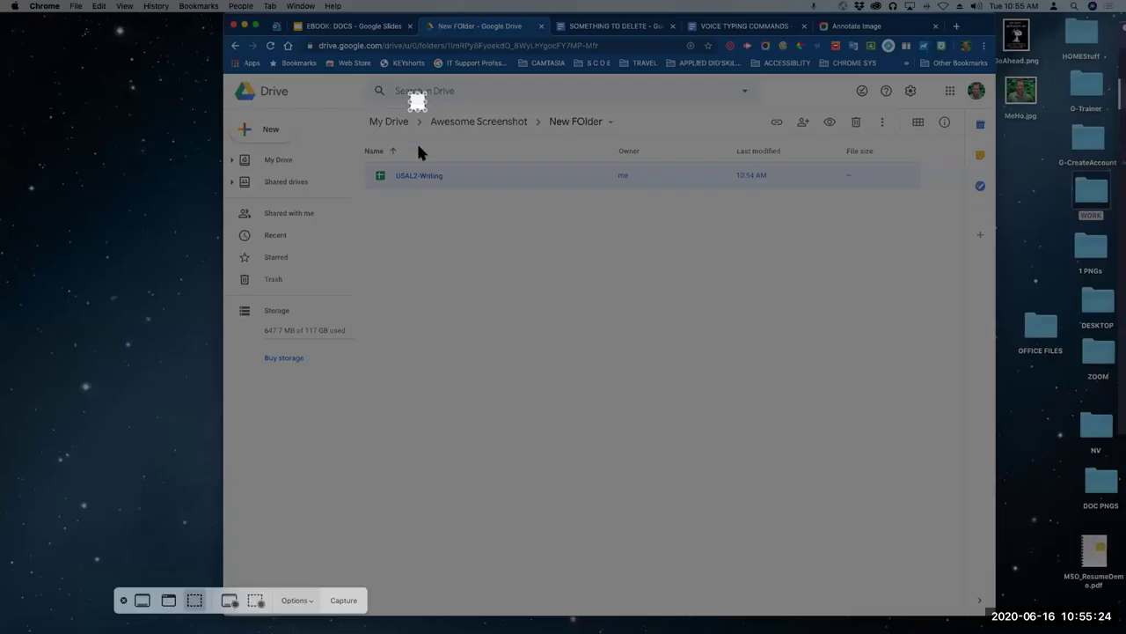
{"action": "left_click_drag", "start_coordinate": [437, 115], "coordinate": [630, 132]}
{"action": "left_click_drag", "start_coordinate": [520, 94], "coordinate": [521, 314]}
{"action": "left_click_drag", "start_coordinate": [411, 206], "coordinate": [247, 208]}
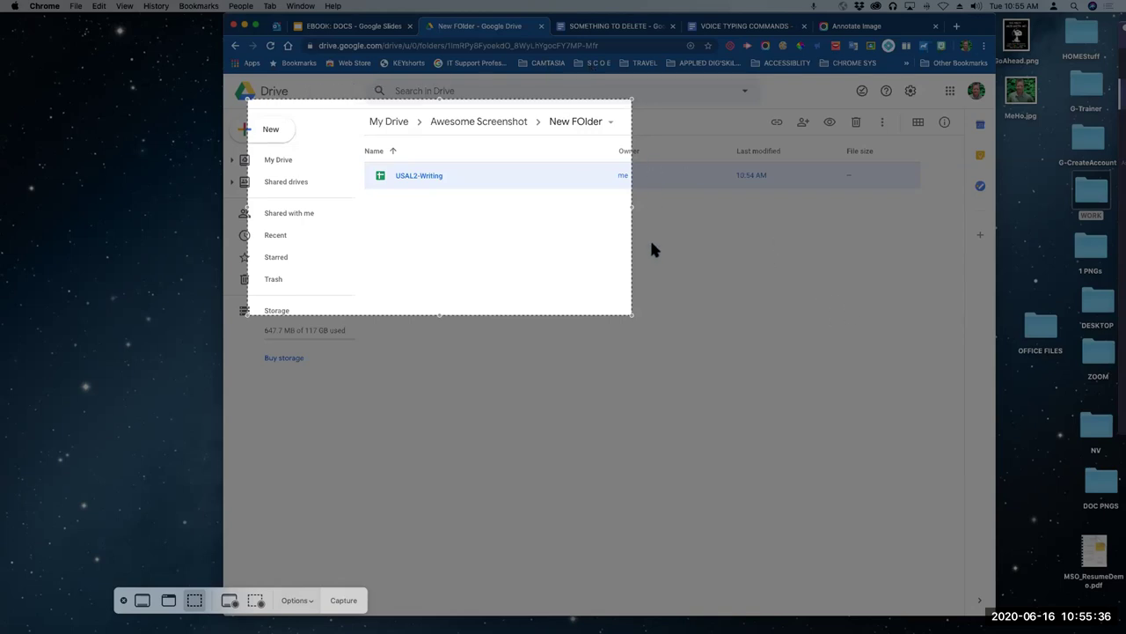
{"action": "key", "text": "Return"}
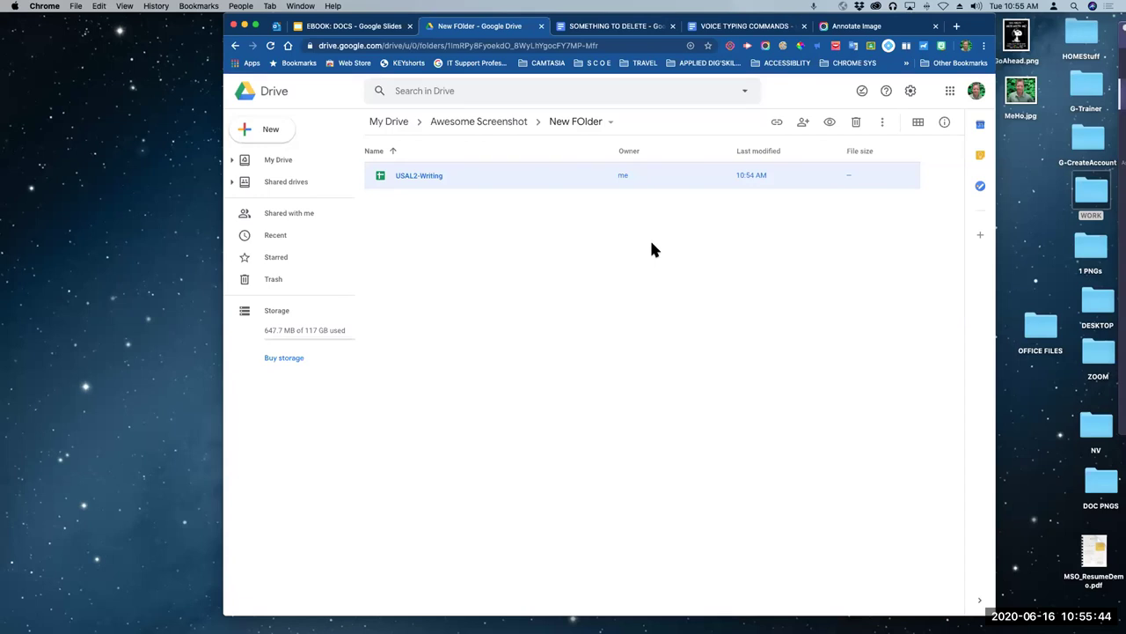
{"action": "left_click_drag", "start_coordinate": [974, 26], "coordinate": [973, 29]}
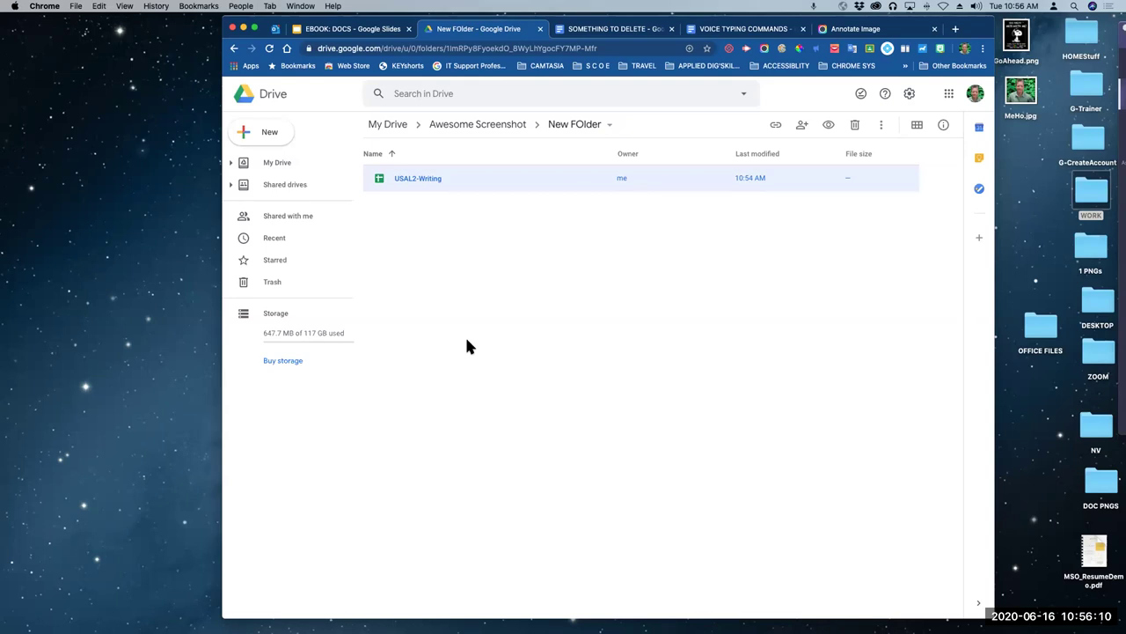
Step: Capture the entire OTAN home page as one image using Awesome Screenshot's Screenshot option
{"action": "left_click", "coordinate": [764, 48]}
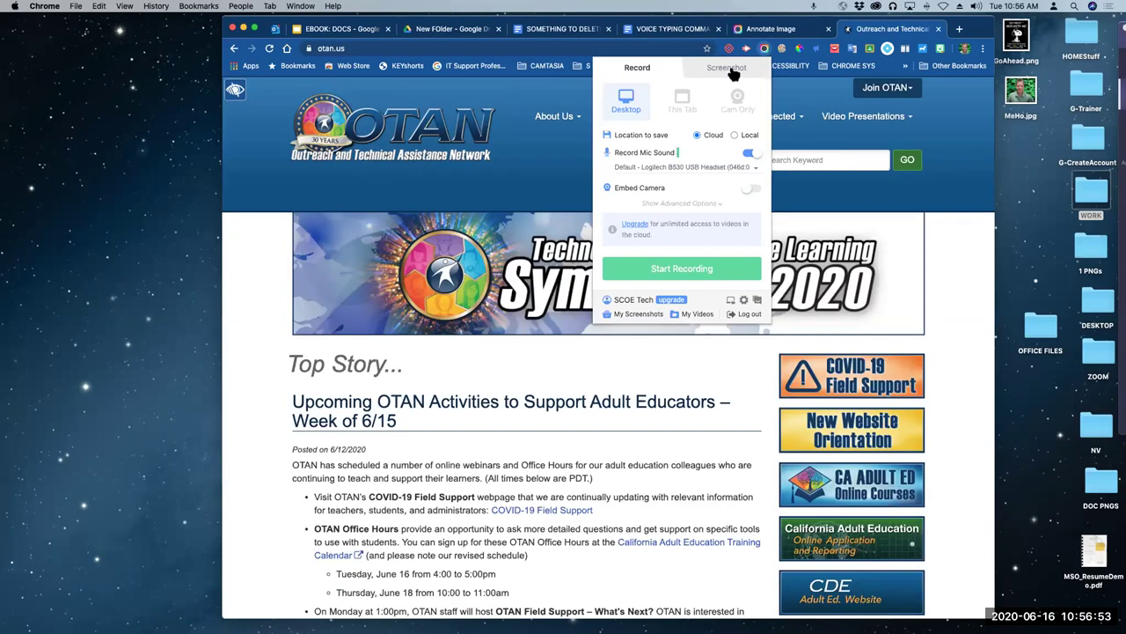
{"action": "left_click", "coordinate": [733, 70]}
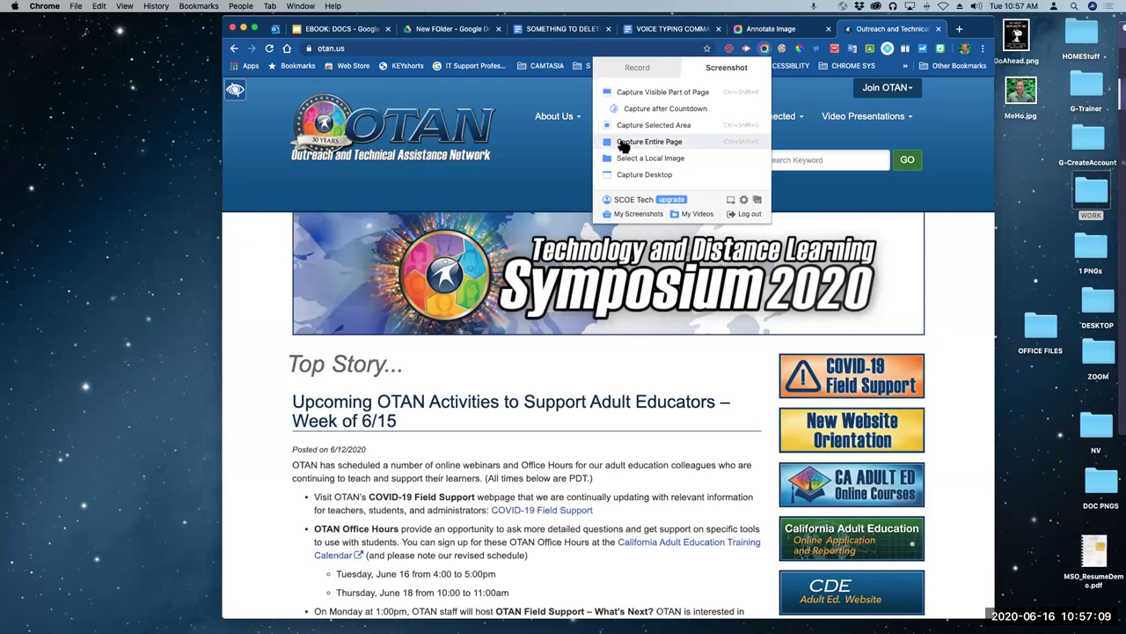
{"action": "left_click", "coordinate": [634, 143]}
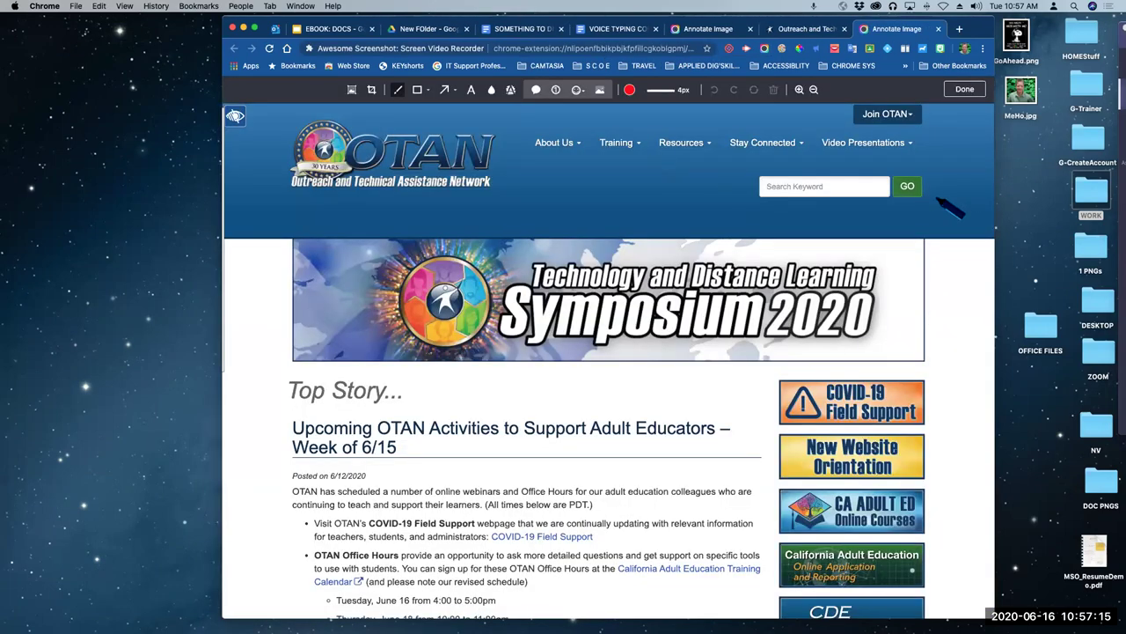
Step: Draw a red pen loop around Symposium on the captured OTAN banner
{"action": "scroll", "coordinate": [954, 198], "scroll_direction": "down", "scroll_amount": 10}
{"action": "scroll", "coordinate": [966, 206], "scroll_direction": "down", "scroll_amount": 5}
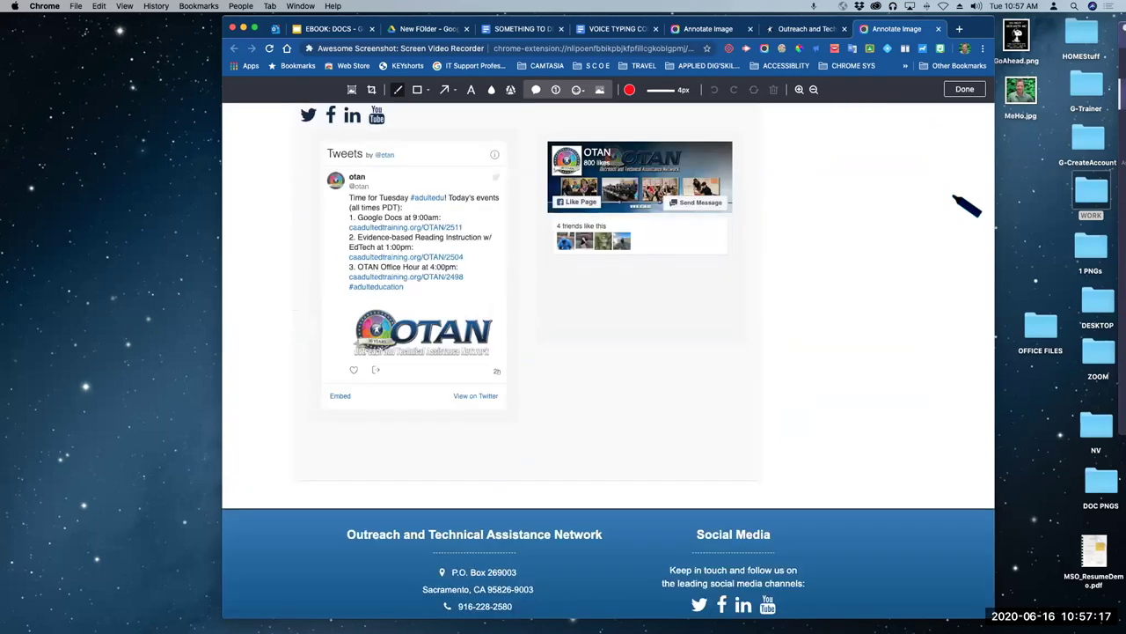
{"action": "scroll", "coordinate": [966, 206], "scroll_direction": "up", "scroll_amount": 6}
{"action": "scroll", "coordinate": [966, 205], "scroll_direction": "up", "scroll_amount": 15}
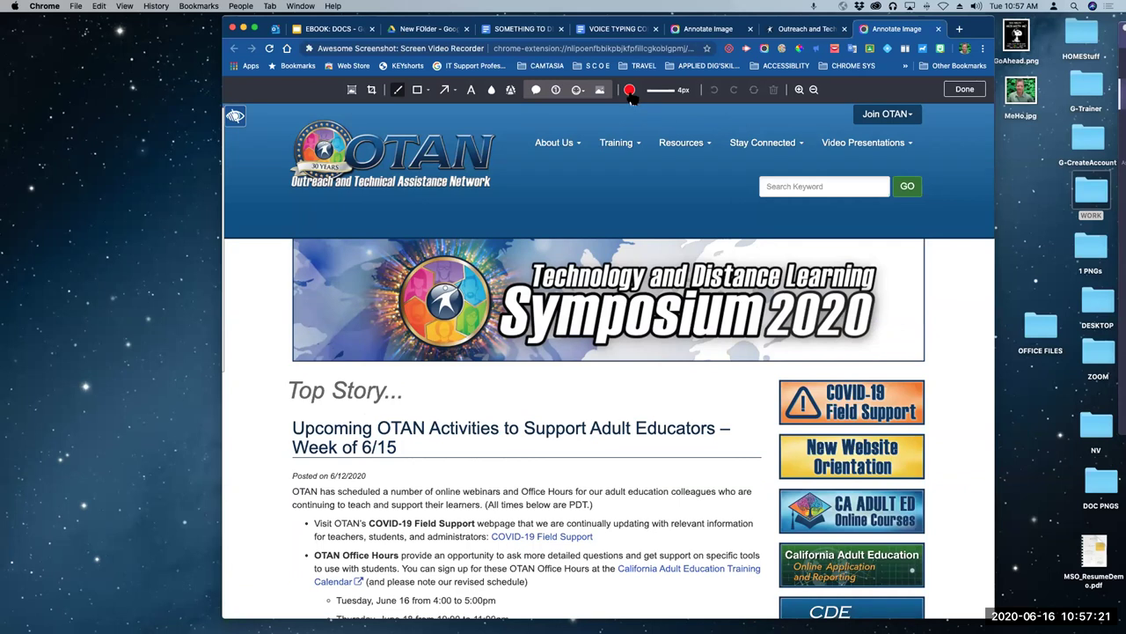
{"action": "left_click", "coordinate": [630, 90]}
{"action": "left_click", "coordinate": [599, 108]}
{"action": "mouse_move", "coordinate": [530, 358]}
{"action": "left_mouse_down"}
{"action": "mouse_move", "coordinate": [750, 332]}
{"action": "mouse_move", "coordinate": [524, 365]}
{"action": "mouse_move", "coordinate": [653, 264]}
{"action": "mouse_move", "coordinate": [675, 398]}
{"action": "mouse_move", "coordinate": [750, 301]}
{"action": "left_mouse_up"}
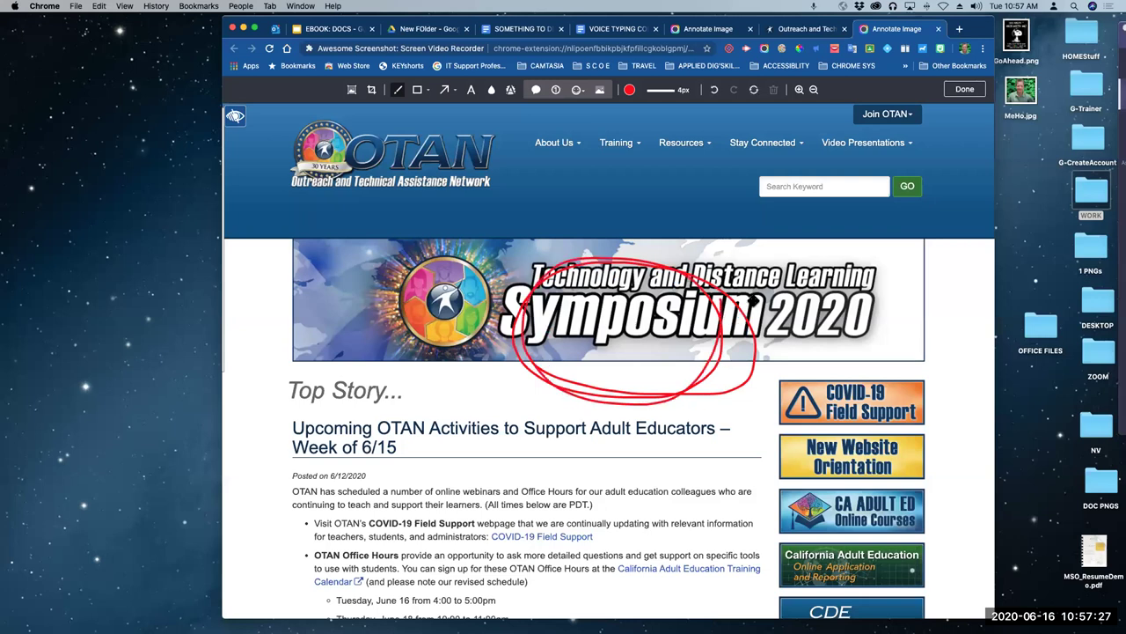
Step: Download the annotated capture as a PNG image, allowing downloads, then close the annotation tab
{"action": "left_click", "coordinate": [962, 91]}
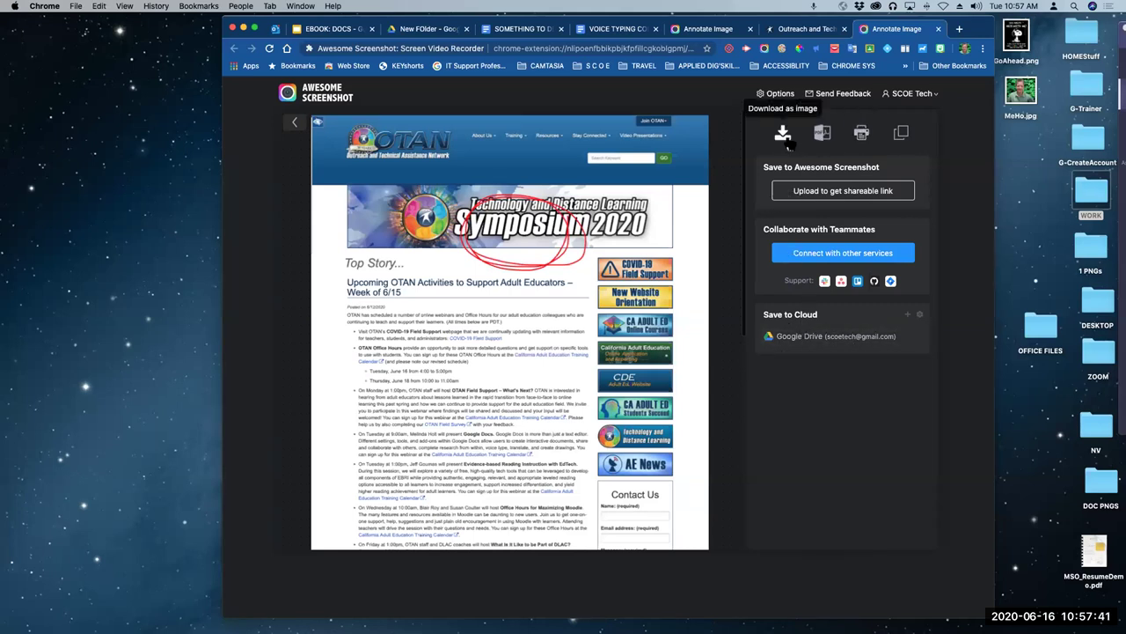
{"action": "left_click", "coordinate": [789, 147]}
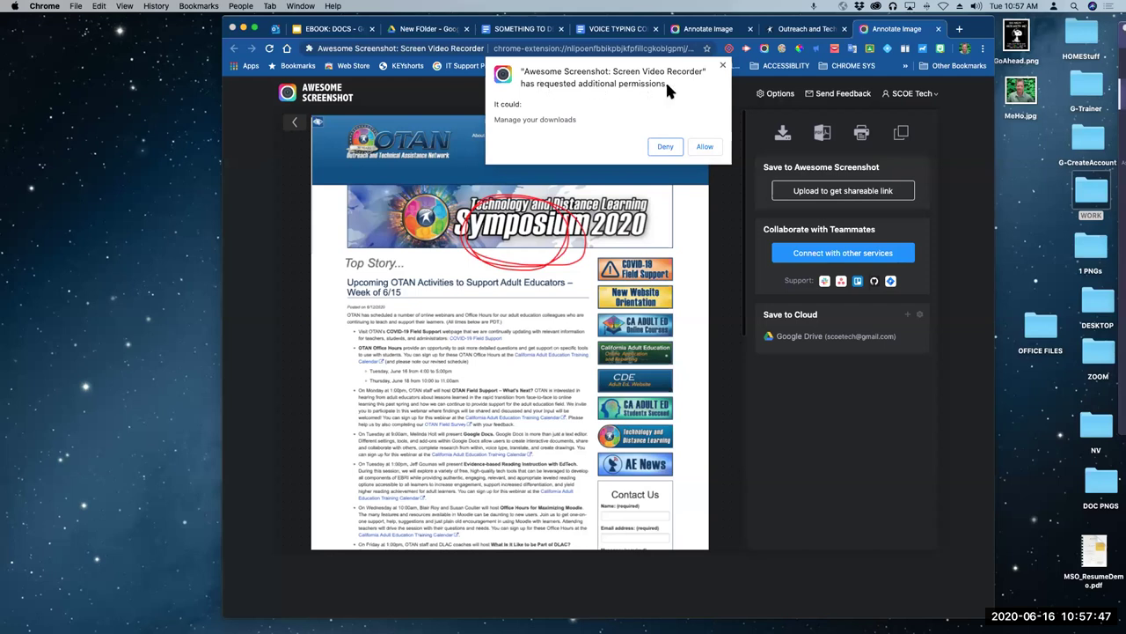
{"action": "left_click", "coordinate": [715, 149]}
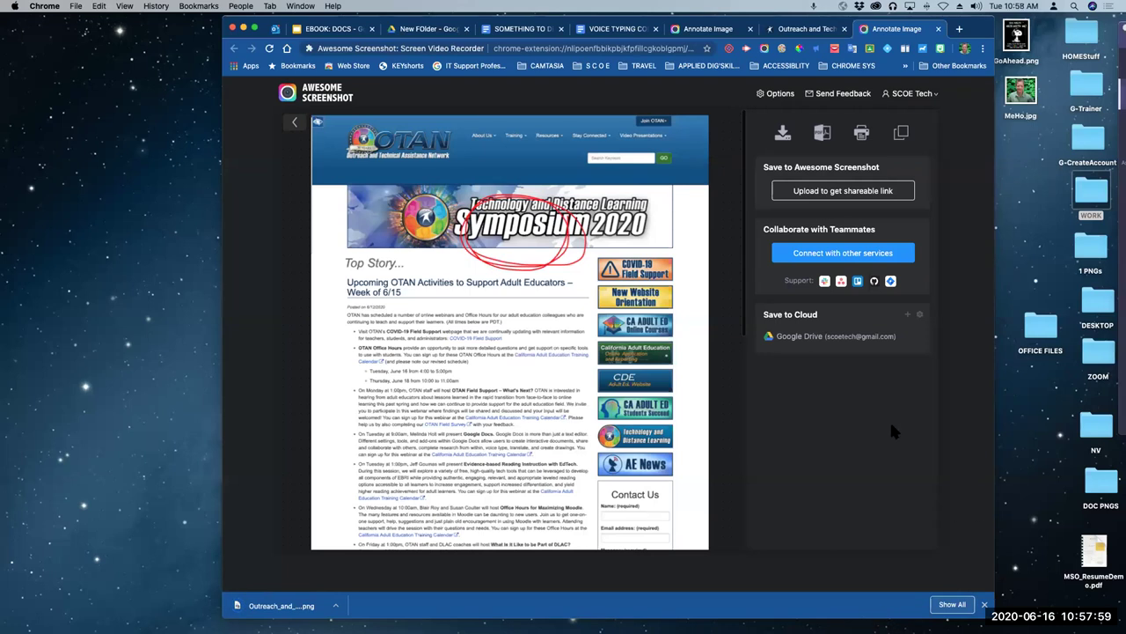
{"action": "left_click", "coordinate": [984, 605]}
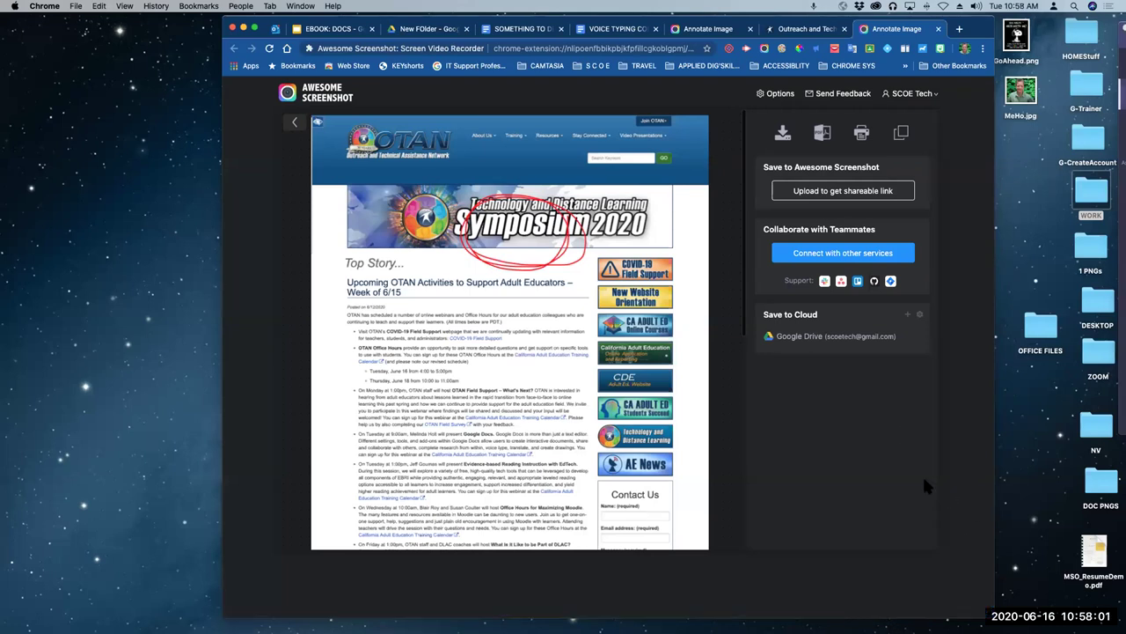
{"action": "left_click", "coordinate": [938, 30]}
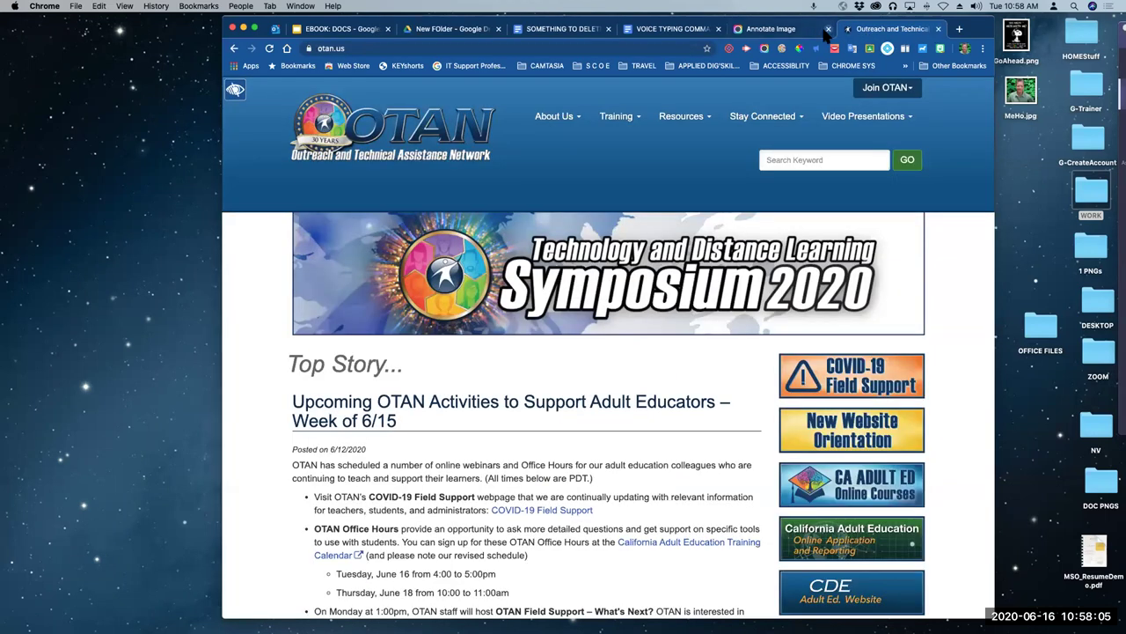
Step: Close the leftover Annotate Image tab and the OTAN website tab
{"action": "left_click", "coordinate": [764, 50]}
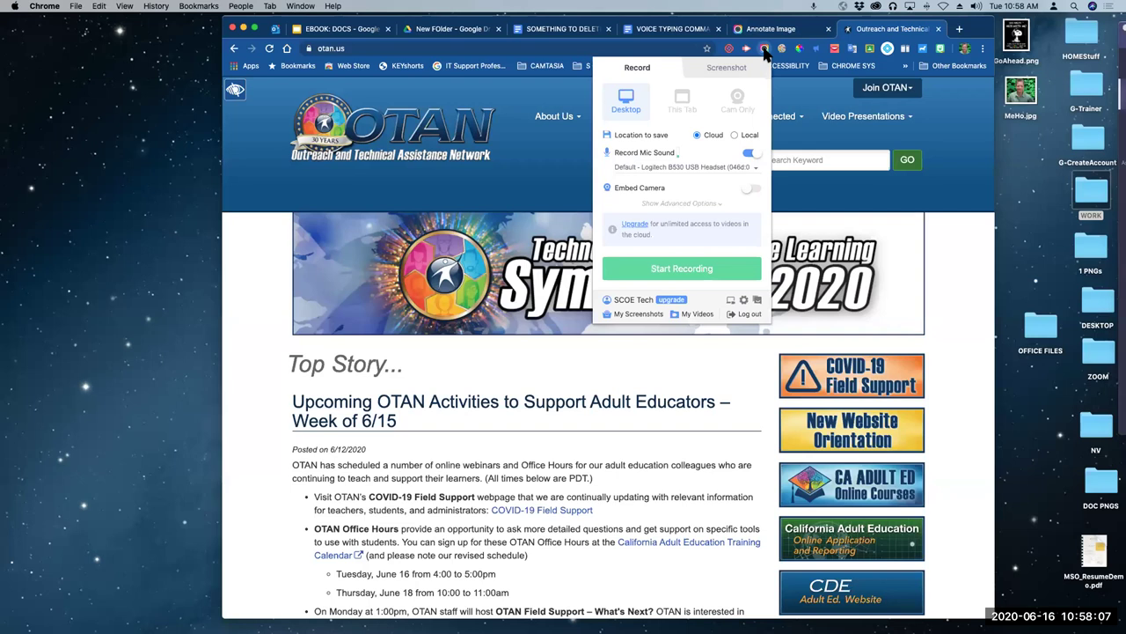
{"action": "key", "text": "Escape"}
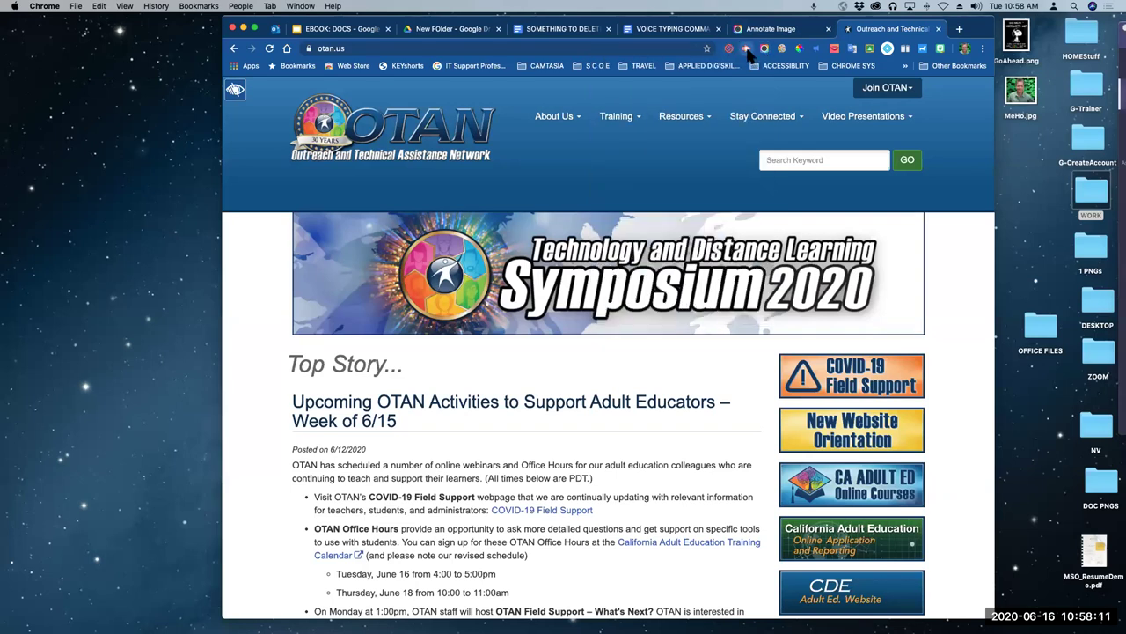
{"action": "left_click", "coordinate": [828, 29]}
{"action": "left_click", "coordinate": [746, 49]}
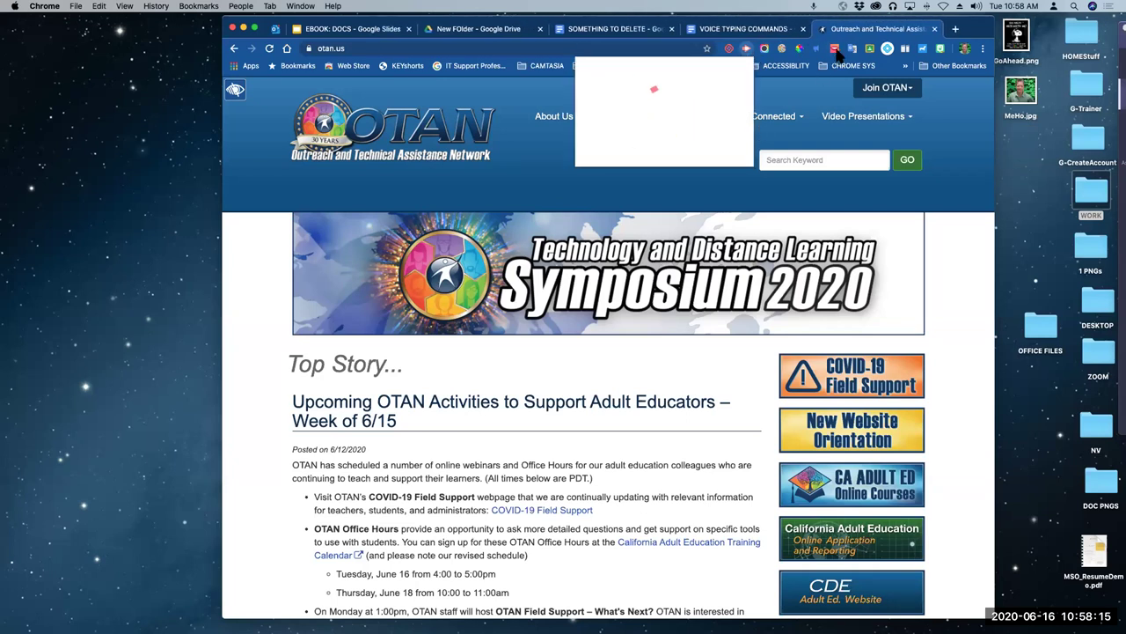
{"action": "left_click_drag", "start_coordinate": [973, 35], "coordinate": [1004, 33]}
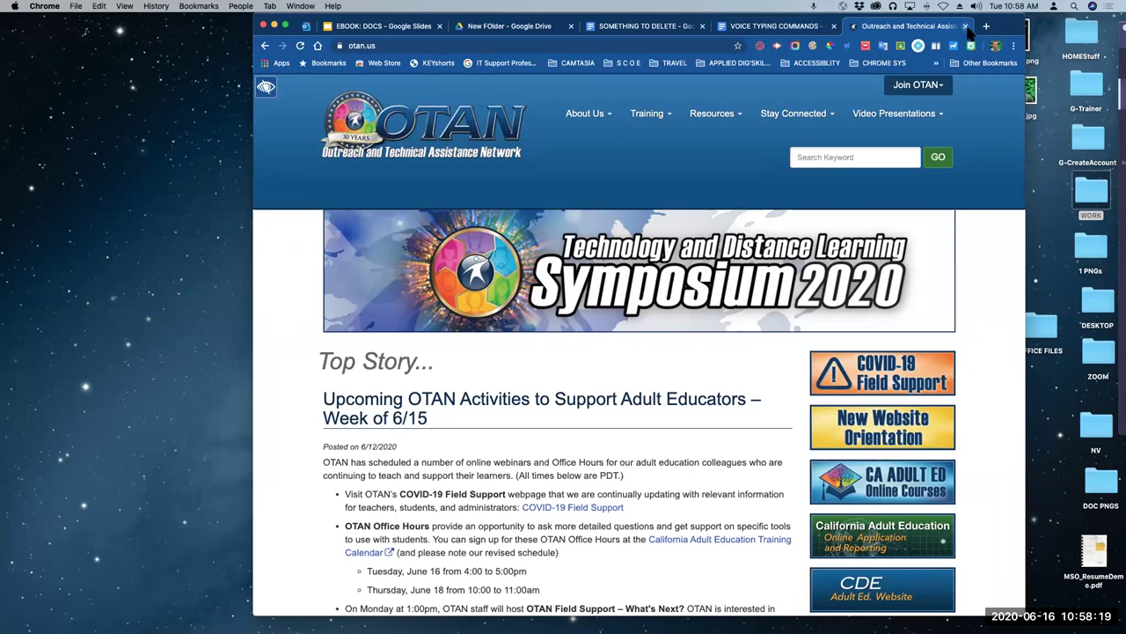
{"action": "left_click", "coordinate": [965, 25]}
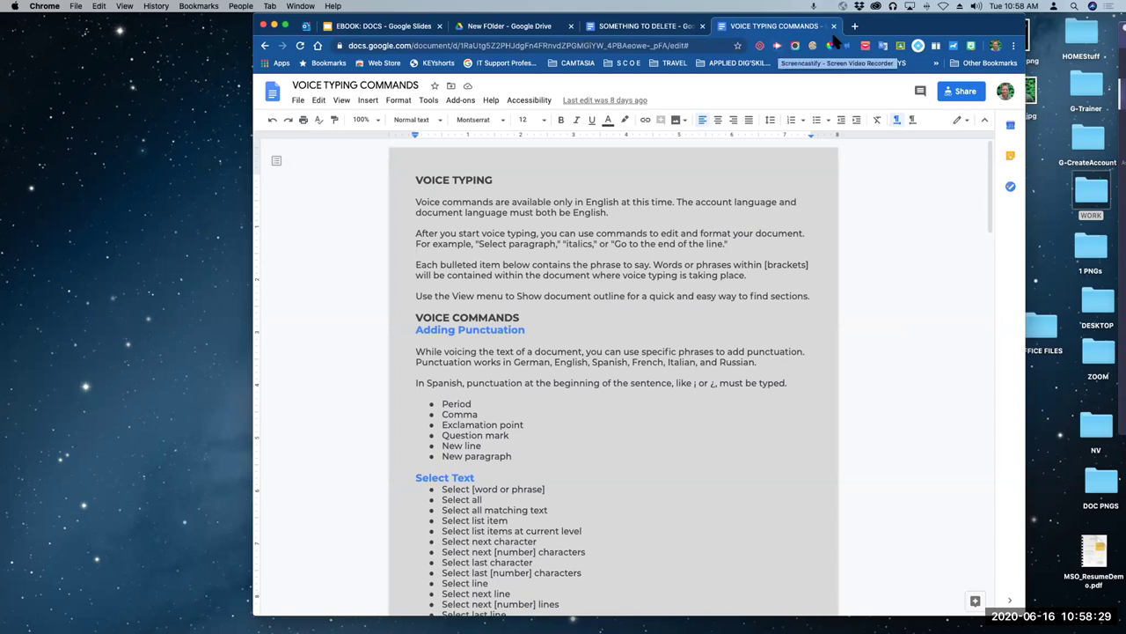
Step: Widen the Chrome window and close the VOICE TYPING COMMANDS and SOMETHING TO DELETE documents
{"action": "left_click_drag", "start_coordinate": [940, 29], "coordinate": [904, 50]}
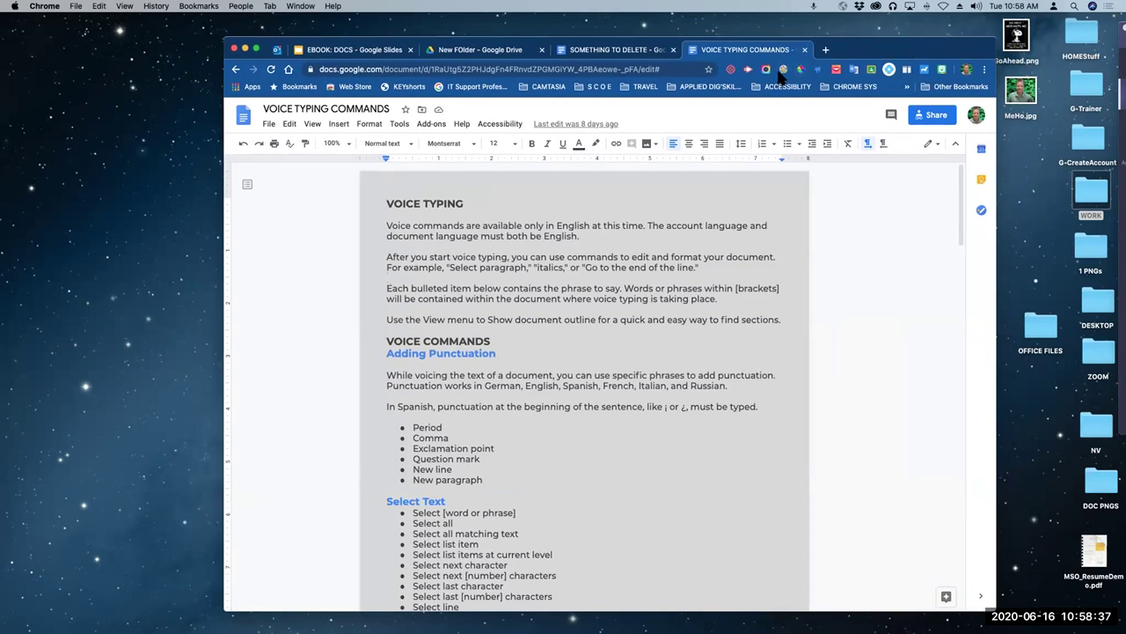
{"action": "left_click_drag", "start_coordinate": [995, 52], "coordinate": [1099, 39]}
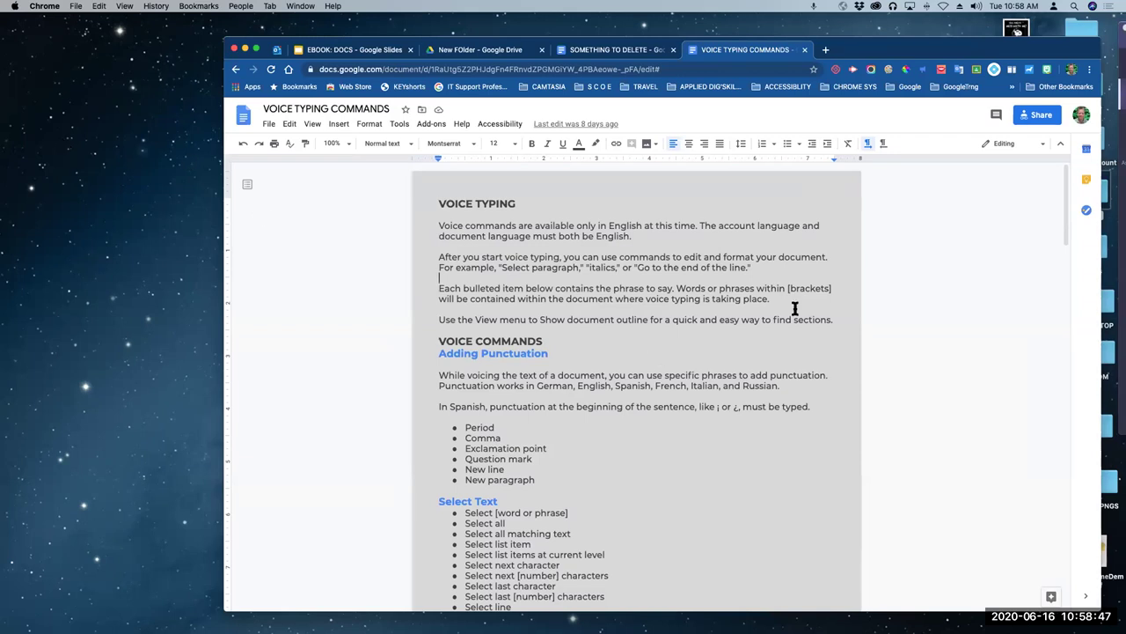
{"action": "left_click_drag", "start_coordinate": [871, 55], "coordinate": [874, 71]}
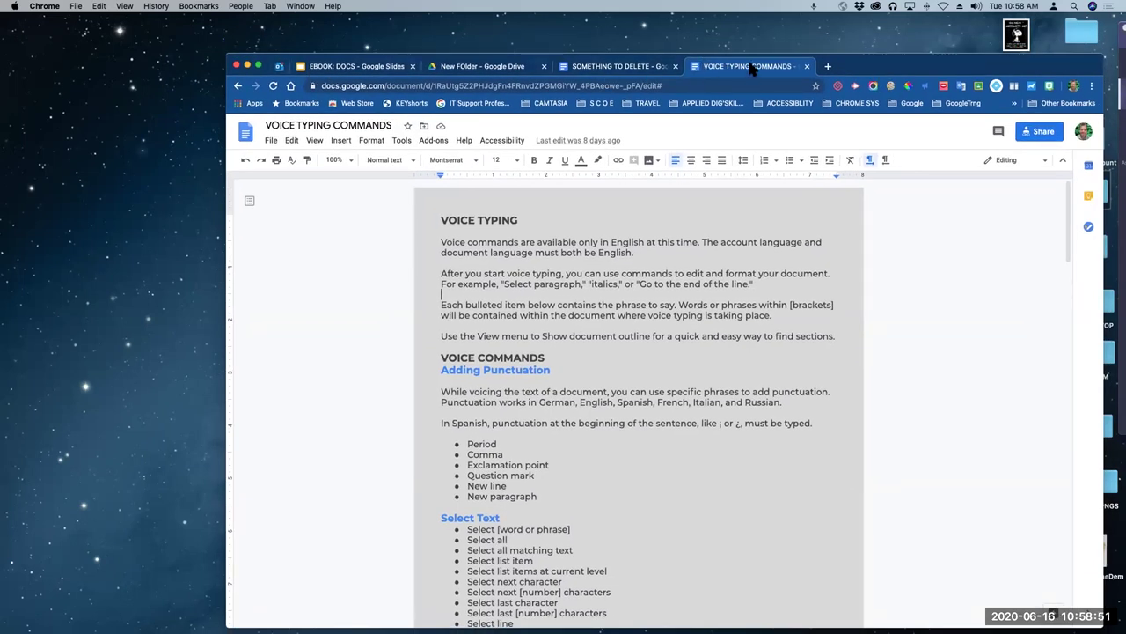
{"action": "left_click", "coordinate": [808, 66]}
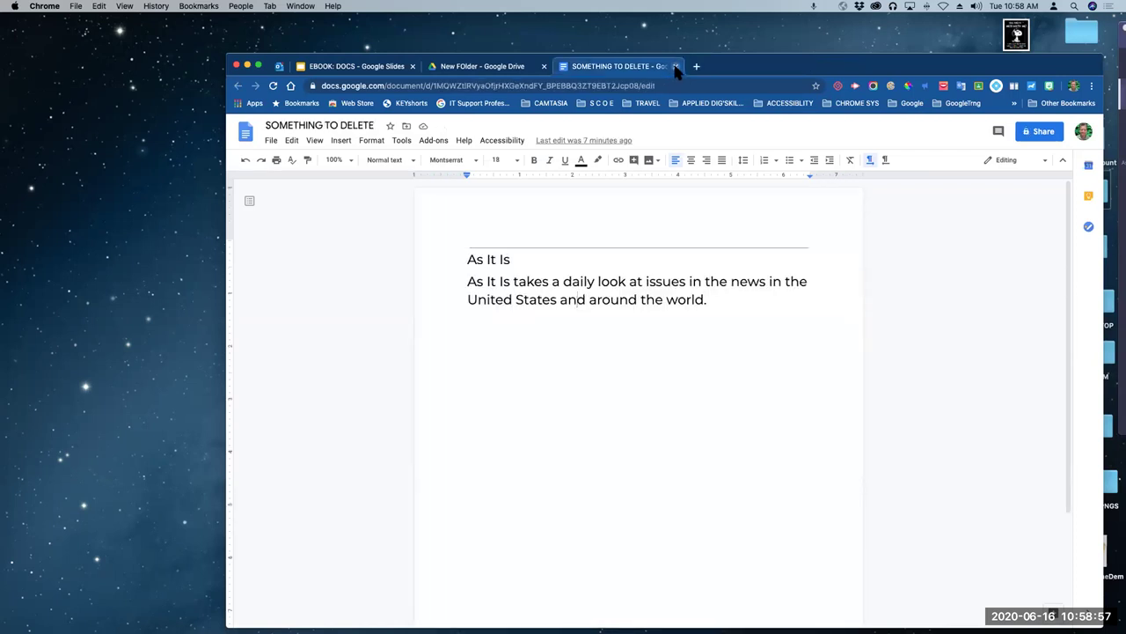
{"action": "left_click", "coordinate": [676, 67]}
{"action": "left_click_drag", "start_coordinate": [676, 73], "coordinate": [670, 59]}
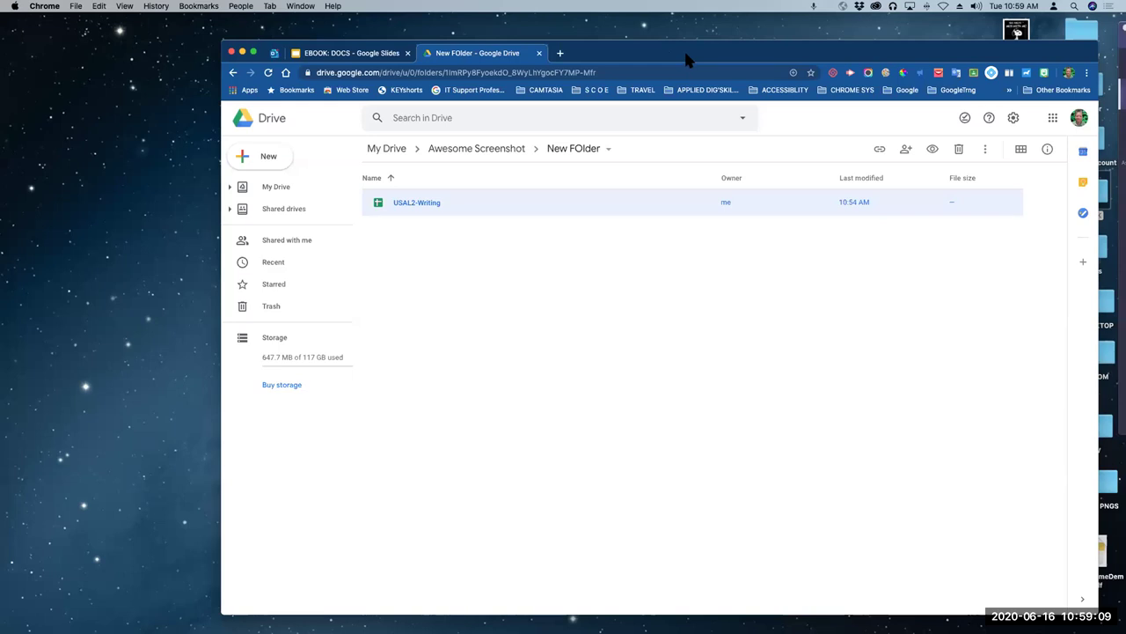
Step: Search Google for 'snagit' from the address bar and browse the TechSmith Snagit results
{"action": "left_click", "coordinate": [624, 74]}
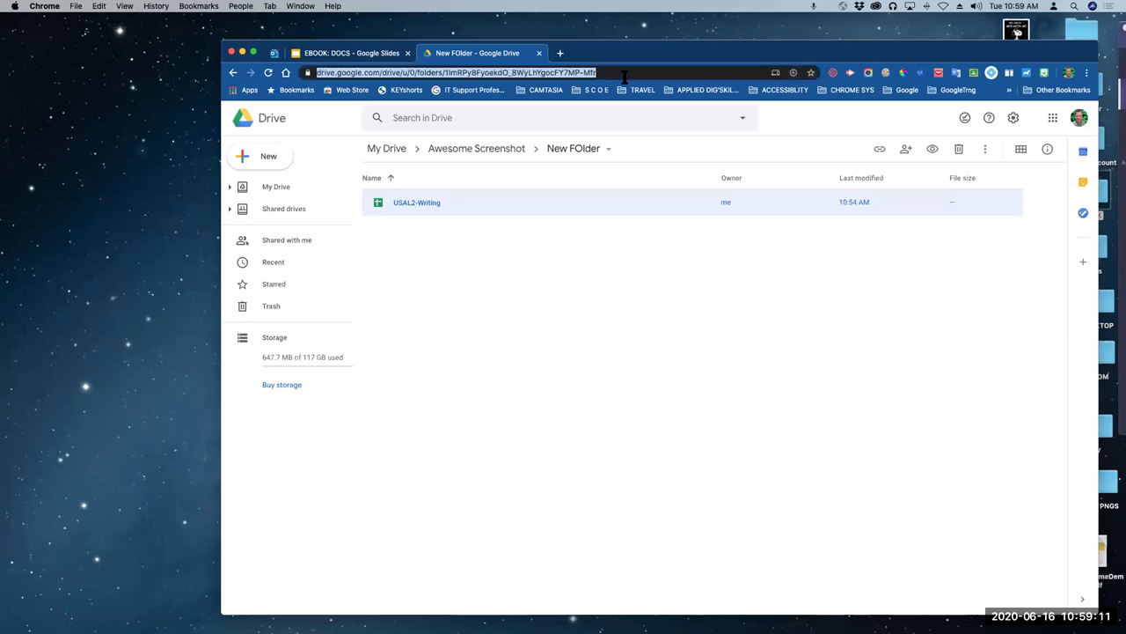
{"action": "type", "text": "snagi"}
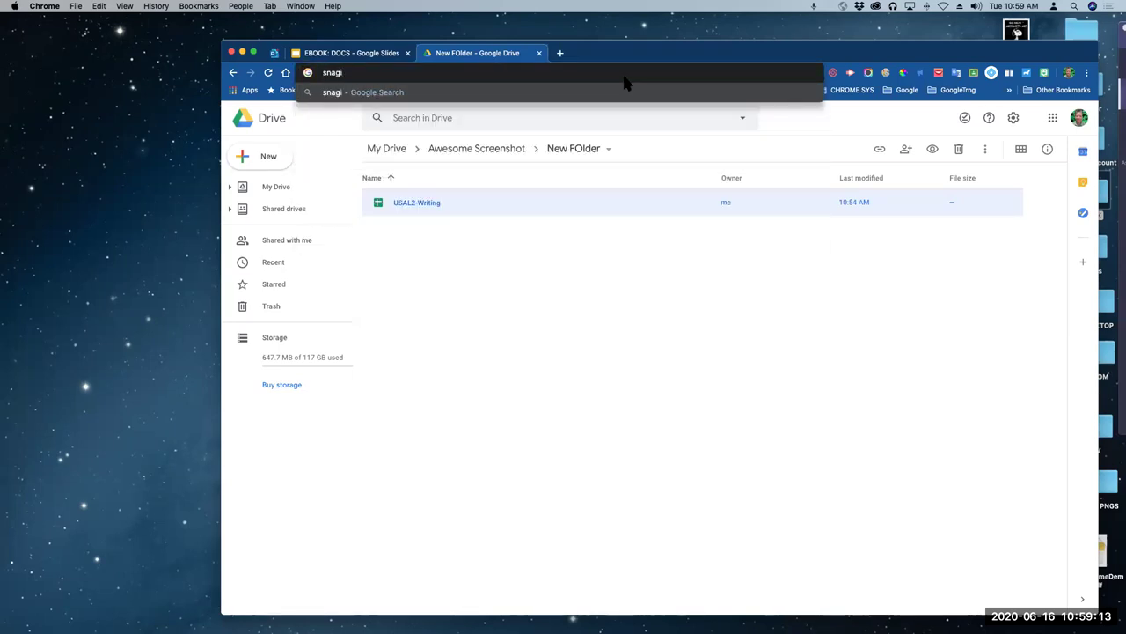
{"action": "type", "text": "t"}
{"action": "key", "text": "Return"}
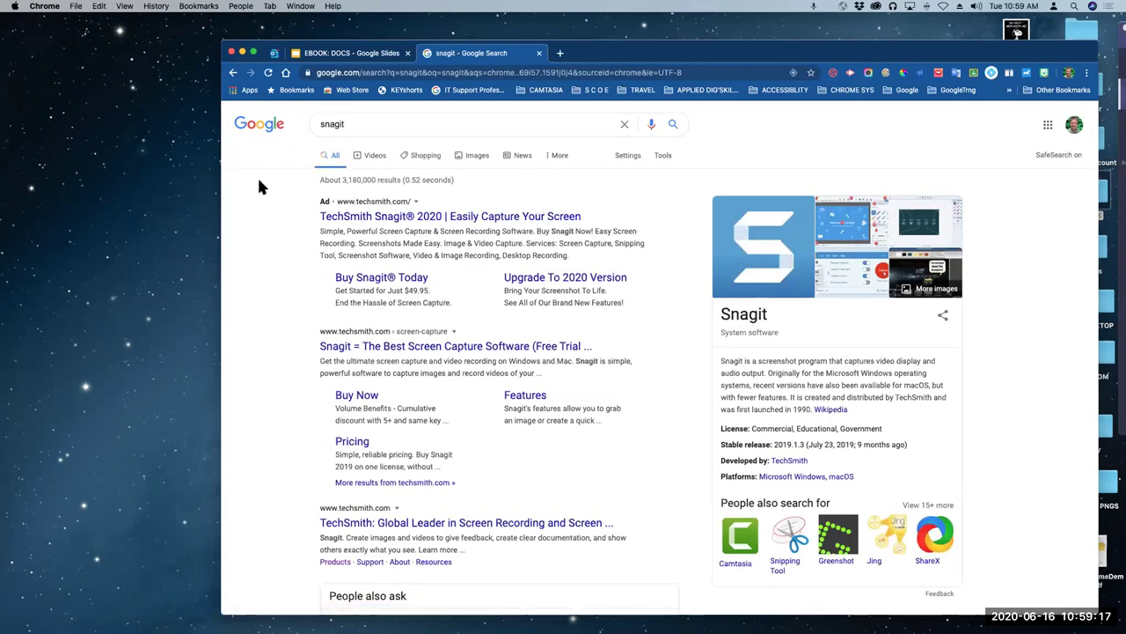
{"action": "scroll", "coordinate": [282, 334], "scroll_direction": "down", "scroll_amount": 2}
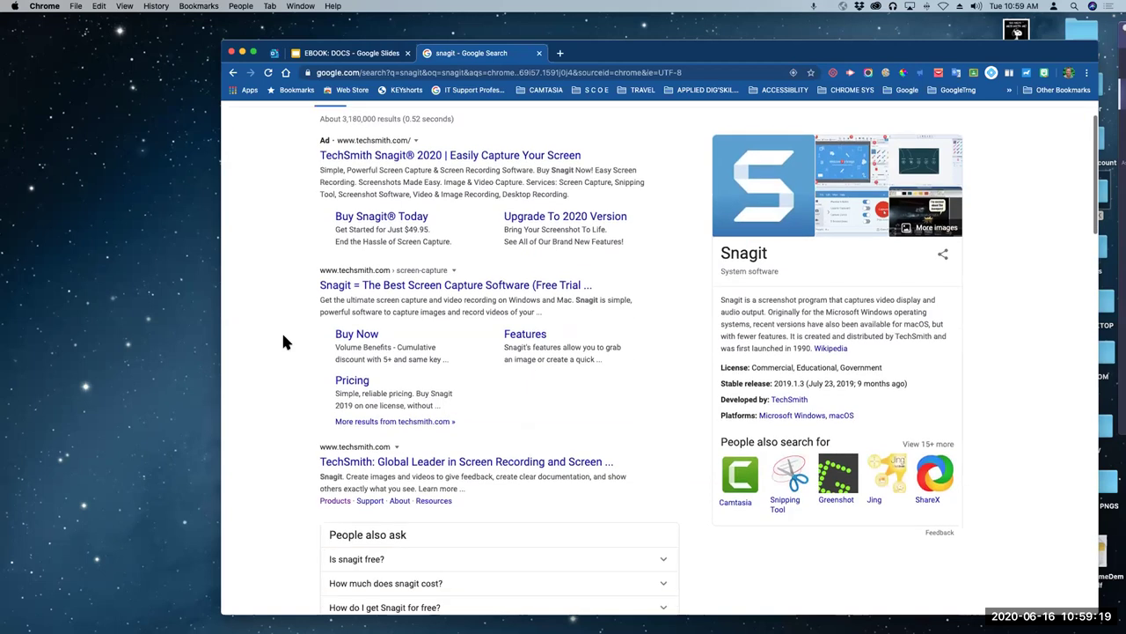